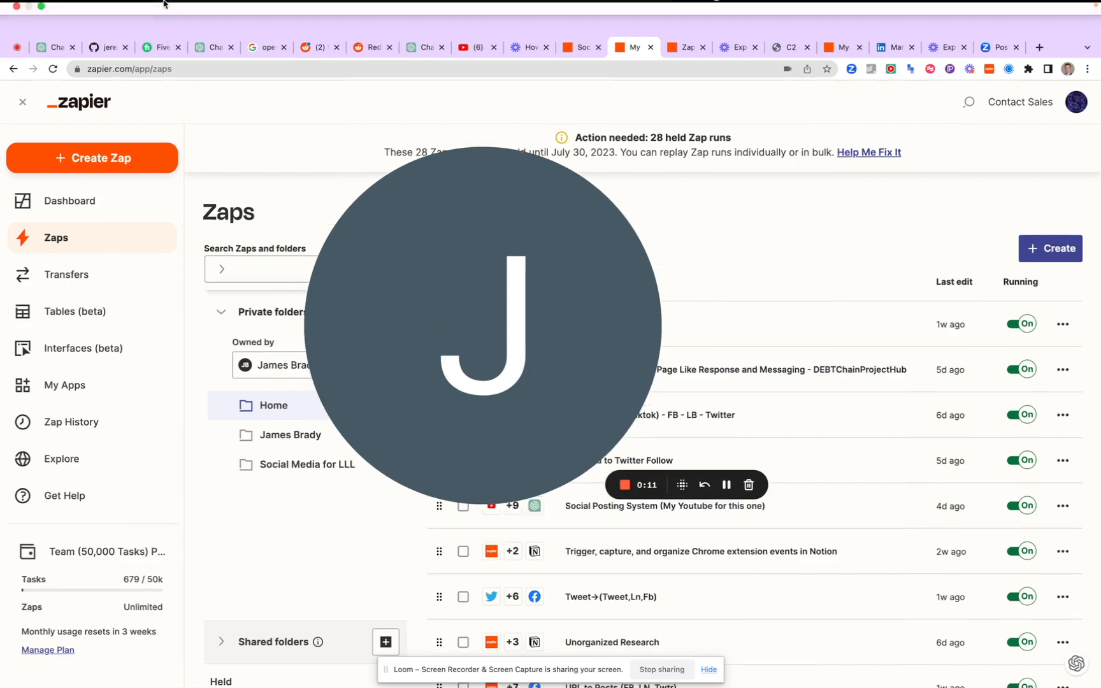
# Create a new Zap and bring its trigger and action steps into view
pyautogui.click(128, 124)
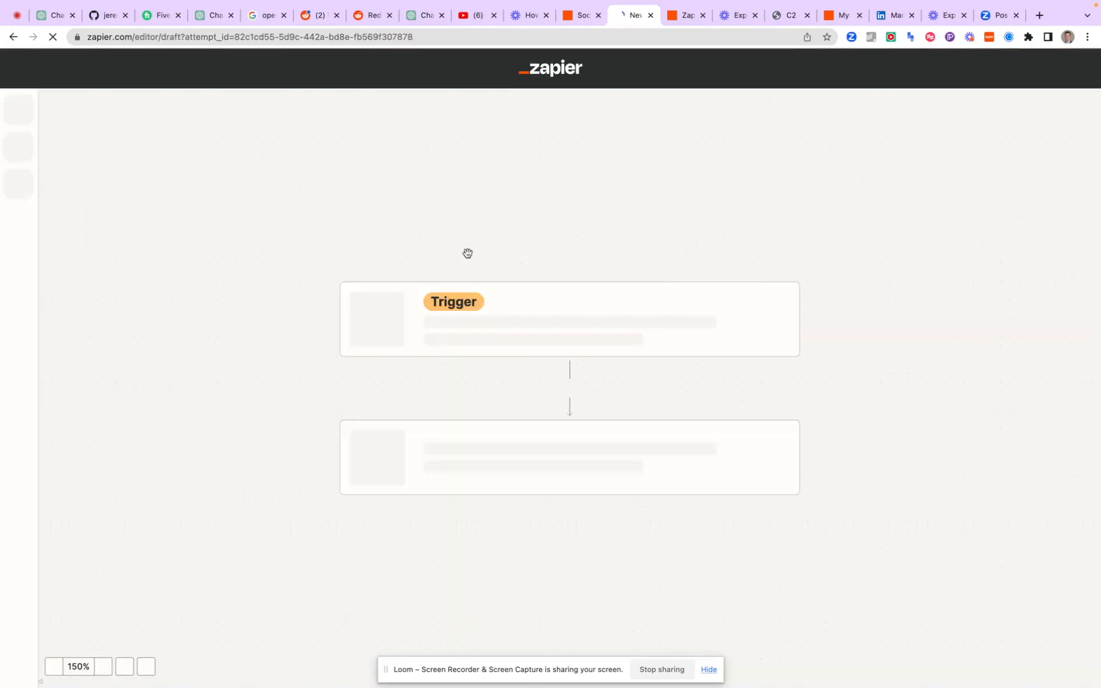
pyautogui.moveTo(516, 278); pyautogui.dragTo(234, 246)
pyautogui.scroll(-3, 643, 290)
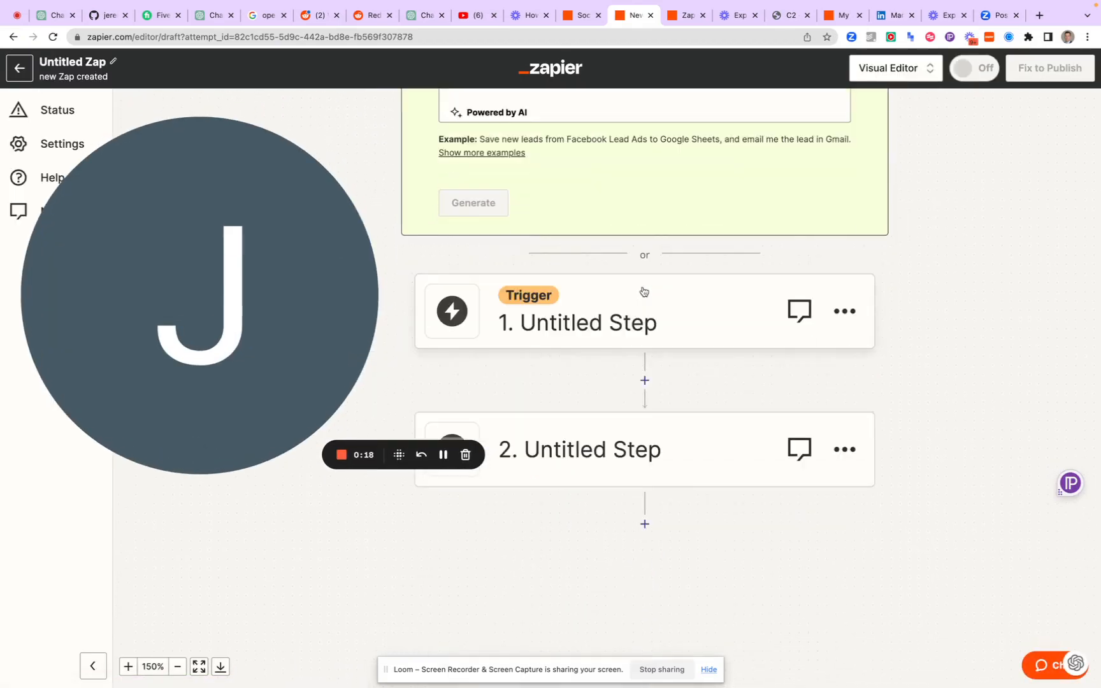
pyautogui.scroll(2, 642, 293)
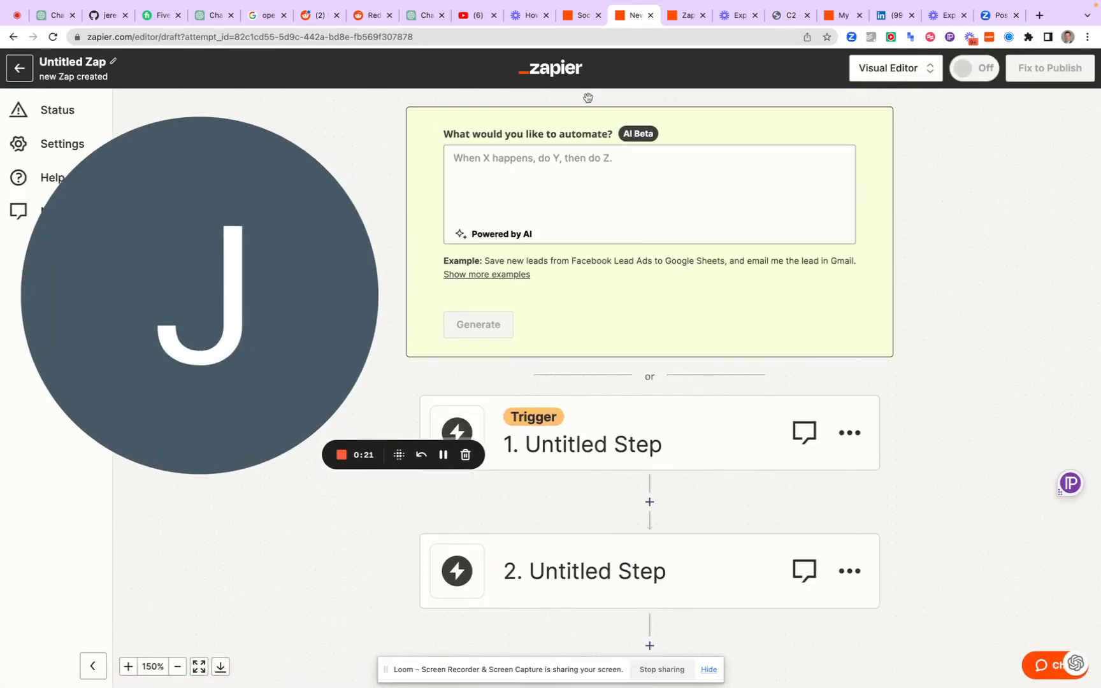
# Search the apps for Messenger and set Facebook Messenger as the app for the Zap's trigger step
pyautogui.click(583, 425)
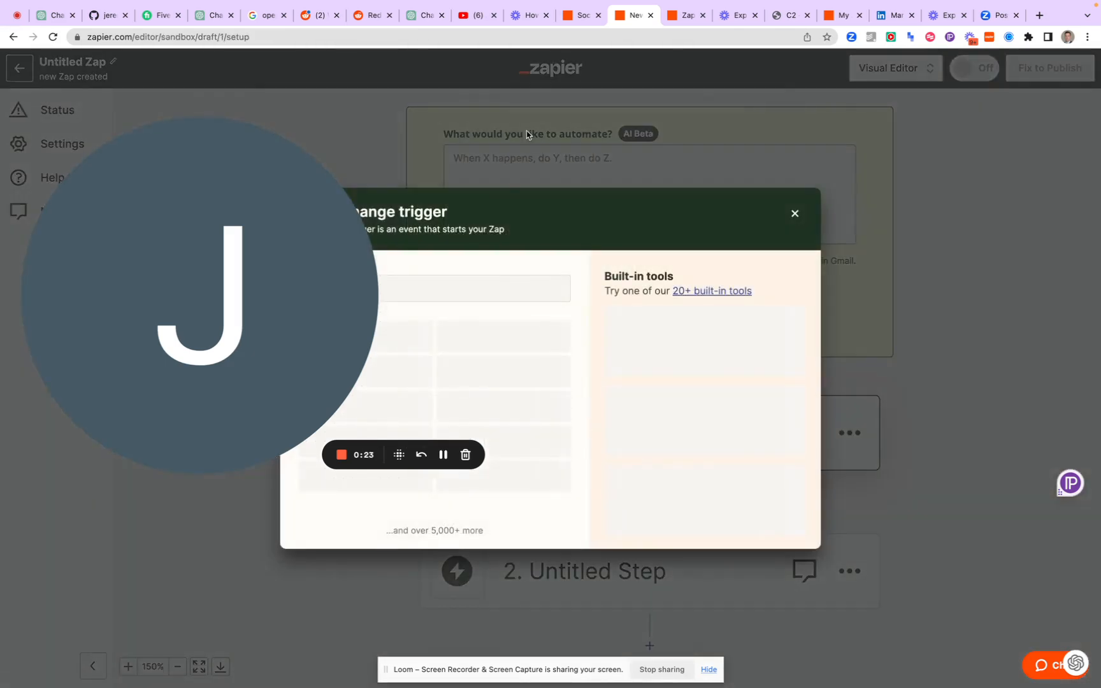
pyautogui.moveTo(325, 275)
pyautogui.moveTo(324, 276); pyautogui.dragTo(820, 291)
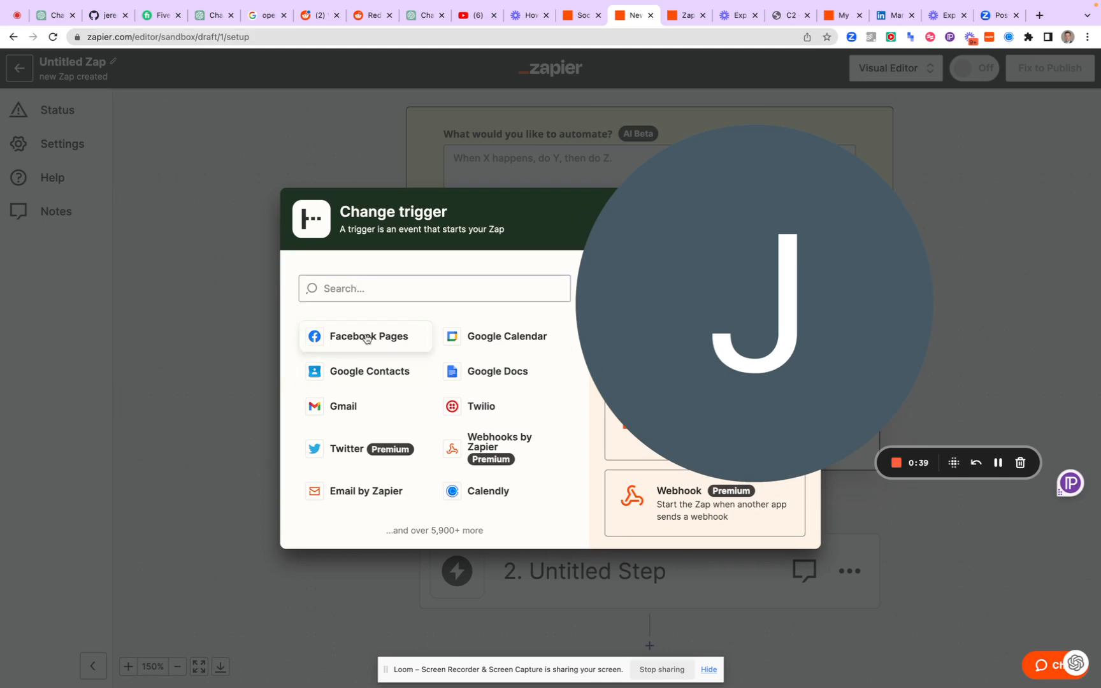
pyautogui.click(366, 289)
pyautogui.write('mes')
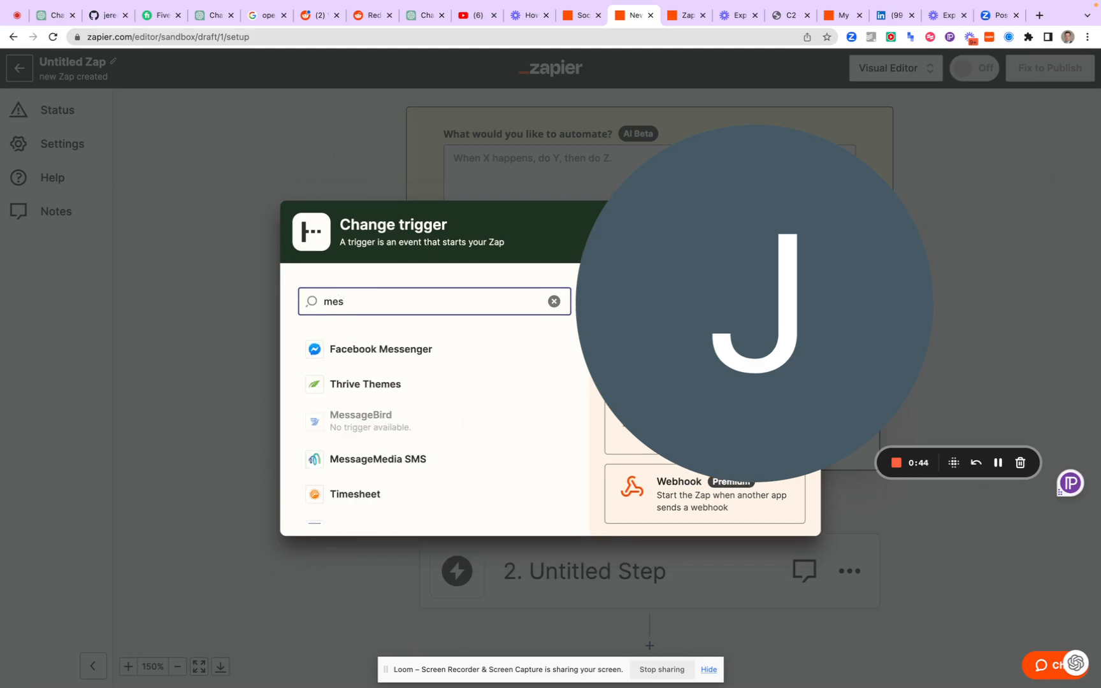
pyautogui.click(382, 349)
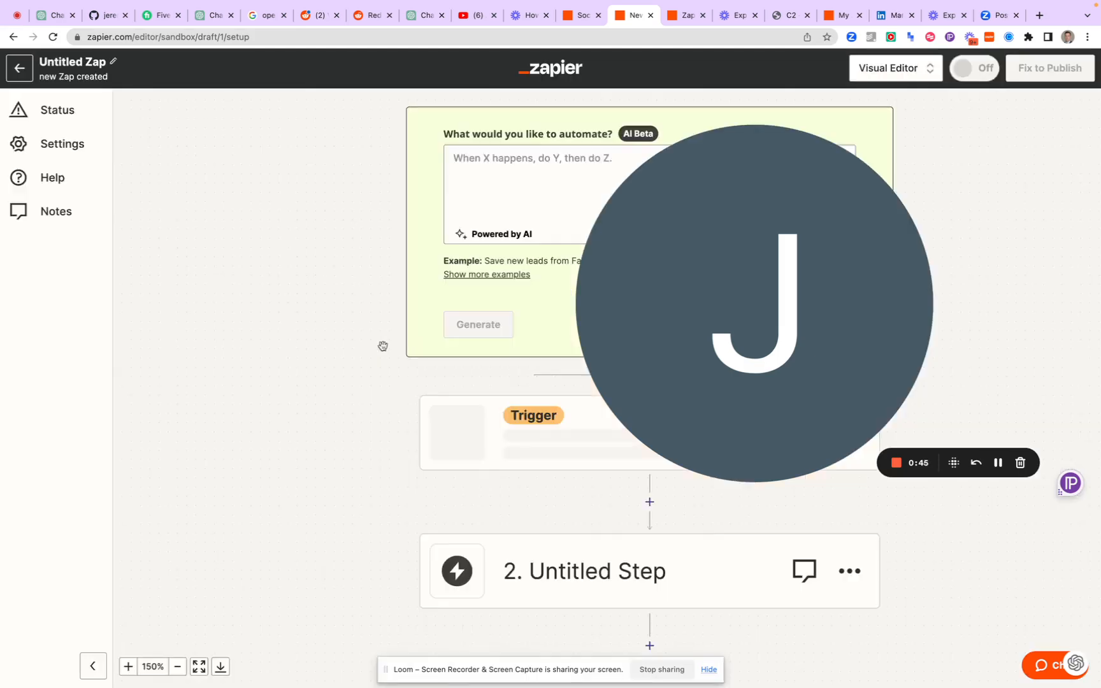
pyautogui.moveTo(660, 319); pyautogui.dragTo(130, 313)
# Set the Facebook Messenger trigger's event to New Message sent to Page and continue to the account settings
pyautogui.click(611, 327)
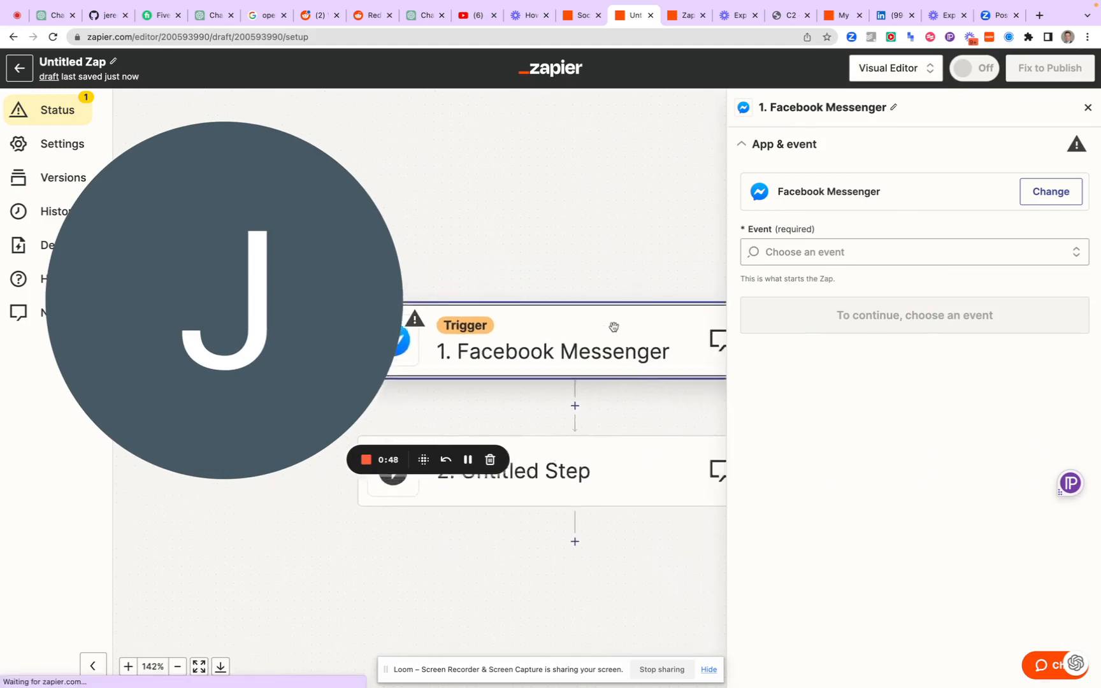
pyautogui.click(836, 254)
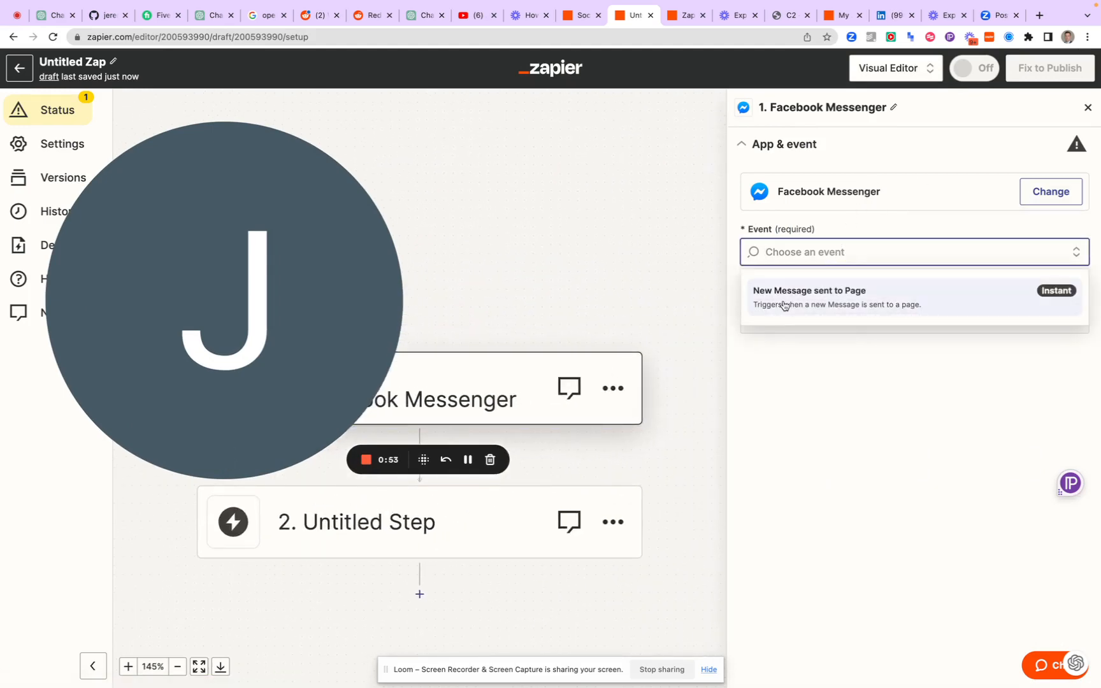
pyautogui.click(784, 297)
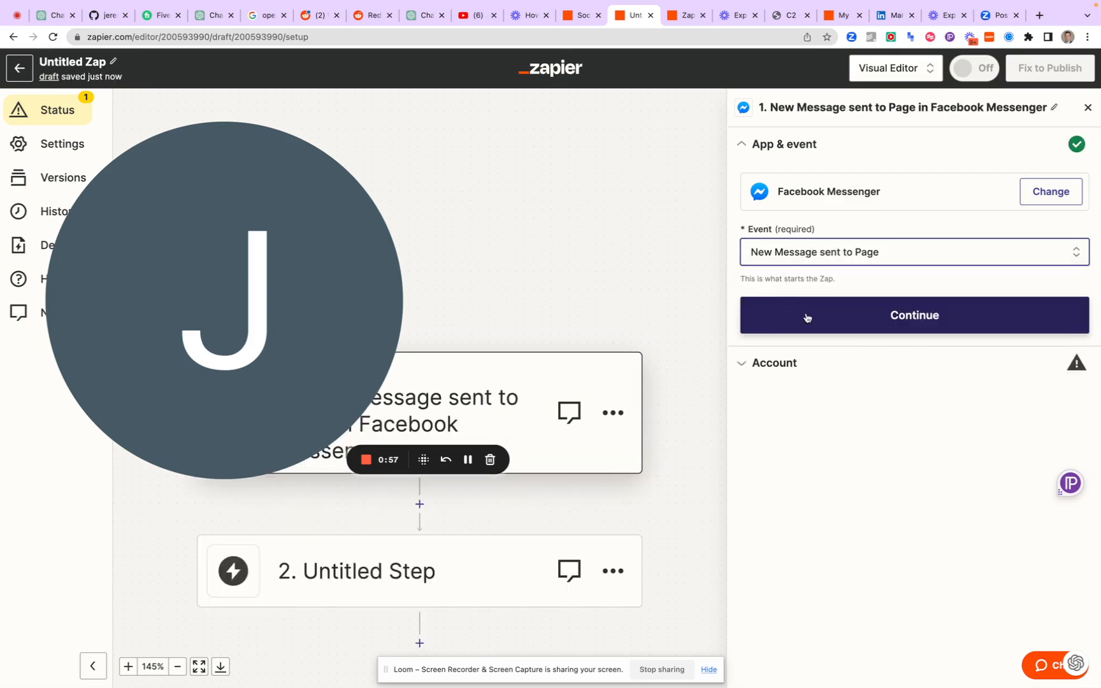
pyautogui.click(806, 317)
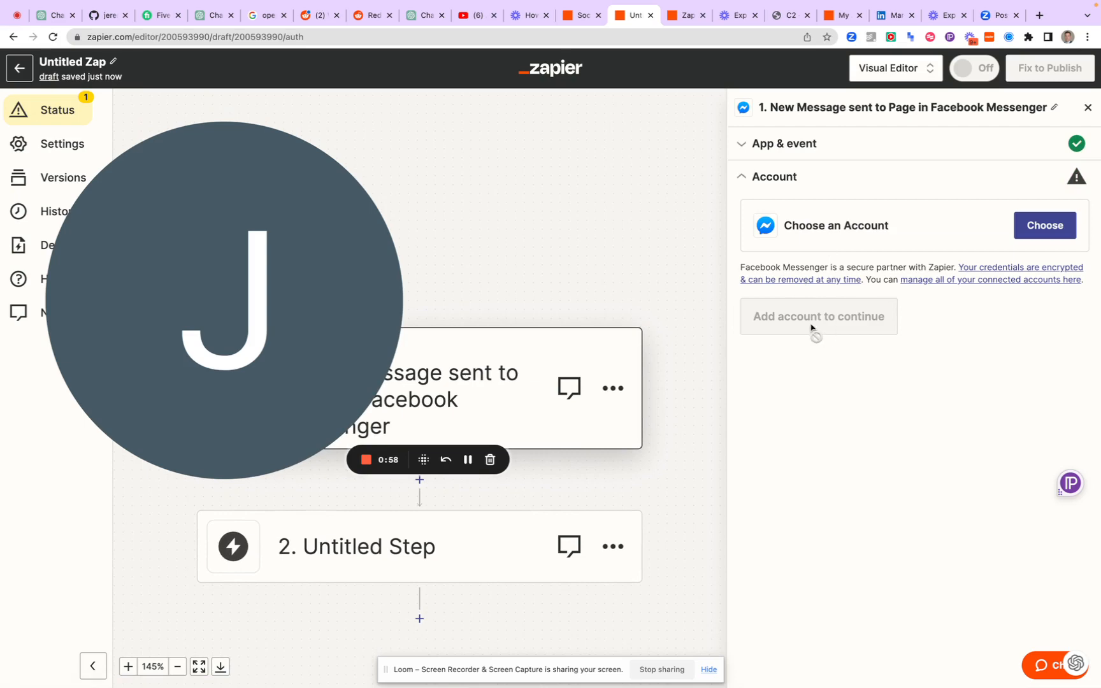
# Assign the personal Facebook Messenger account to the trigger and continue to the page selection
pyautogui.click(1043, 234)
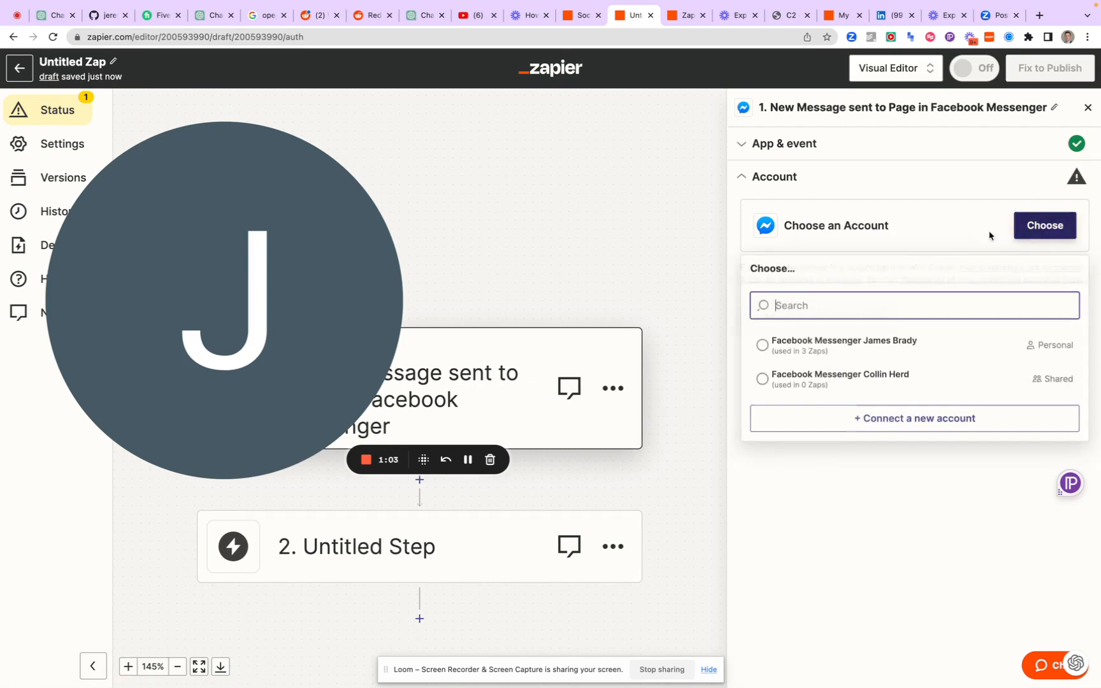
pyautogui.click(809, 349)
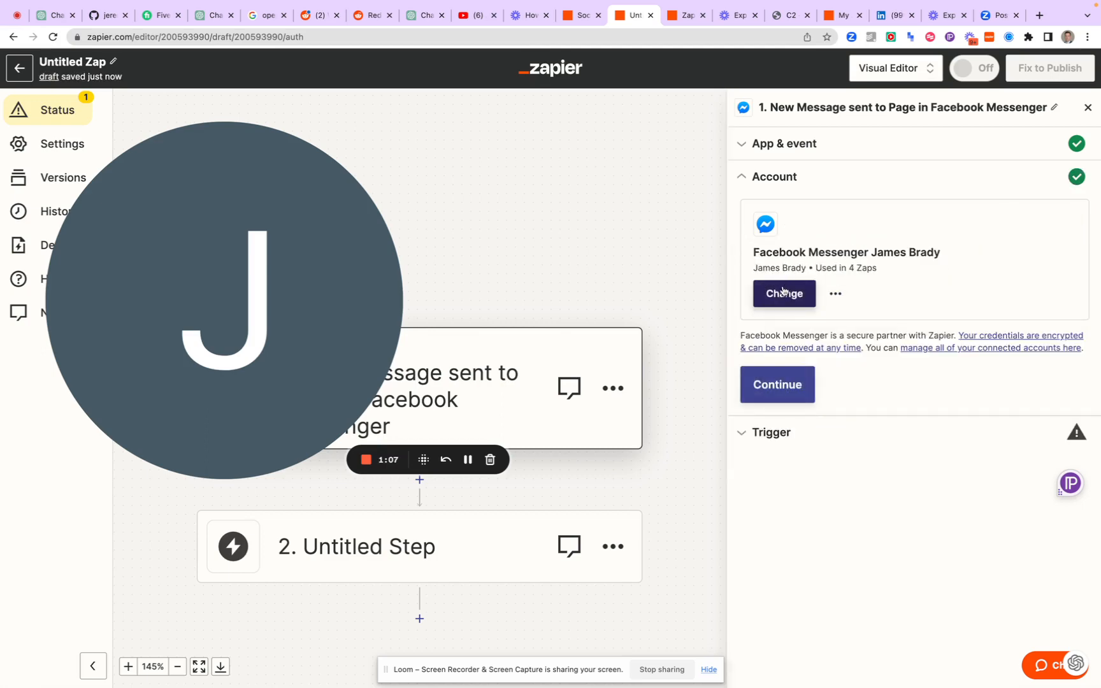
pyautogui.click(769, 391)
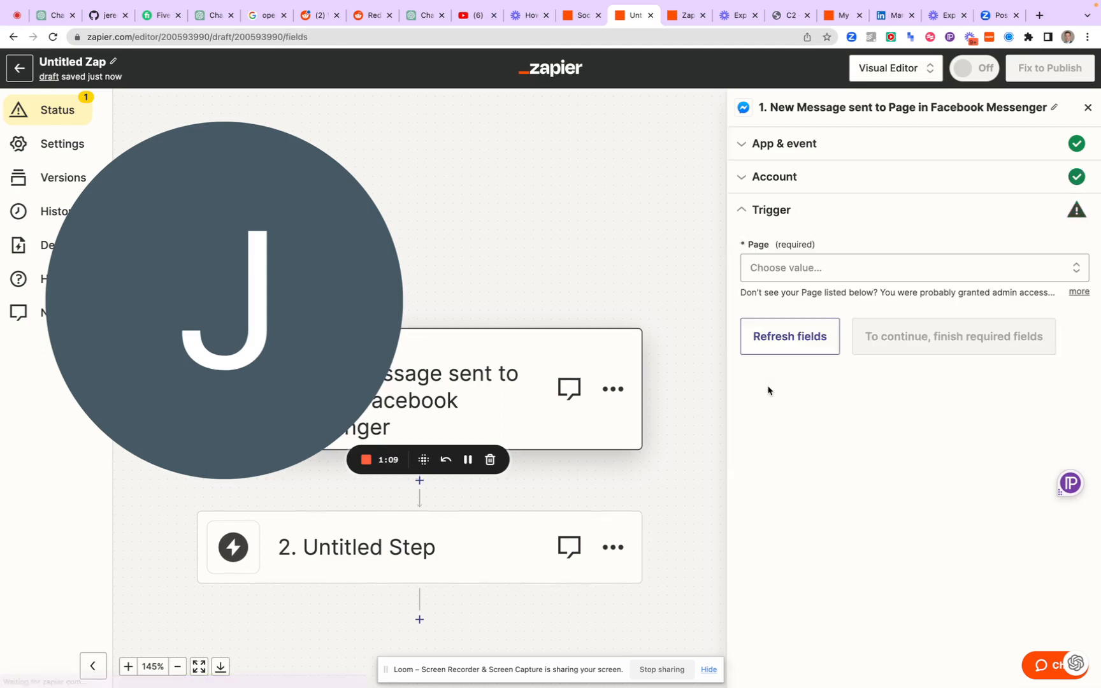
# Set the trigger's page to Debt Chain Project Hub and continue to the trigger test
pyautogui.click(801, 271)
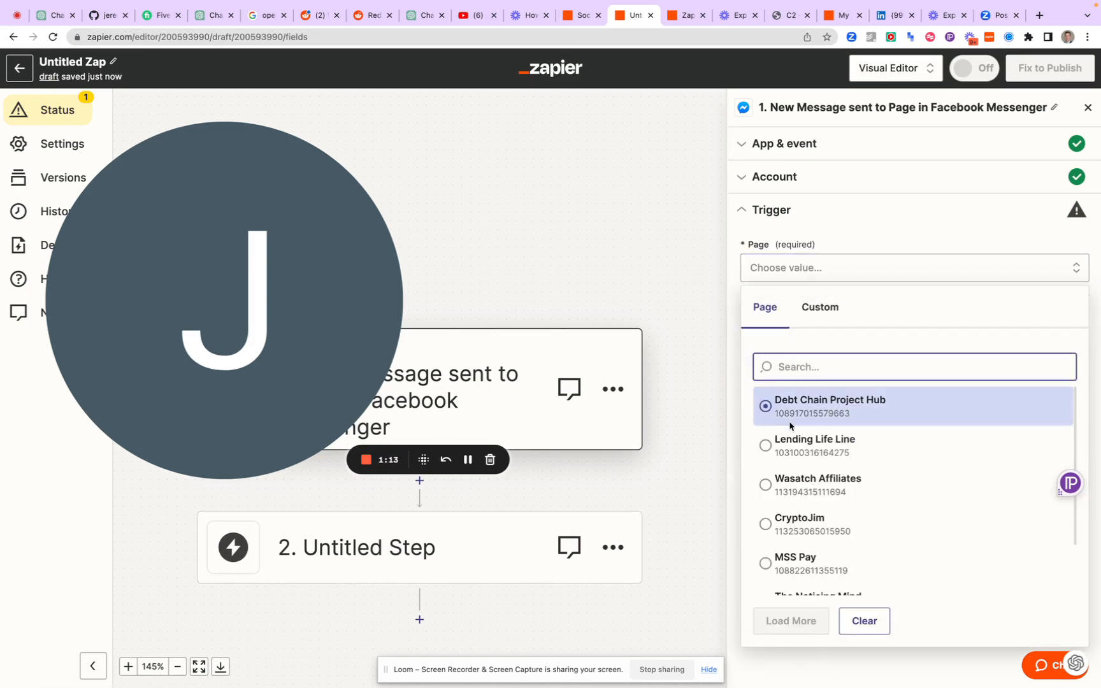
pyautogui.click(791, 409)
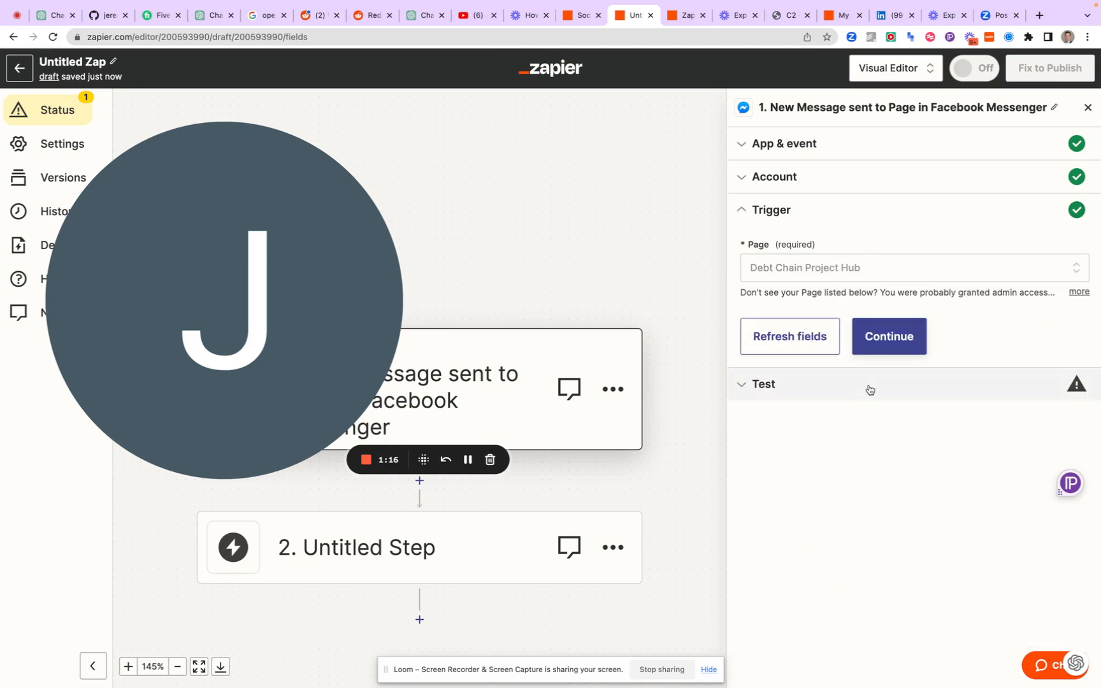
pyautogui.click(884, 336)
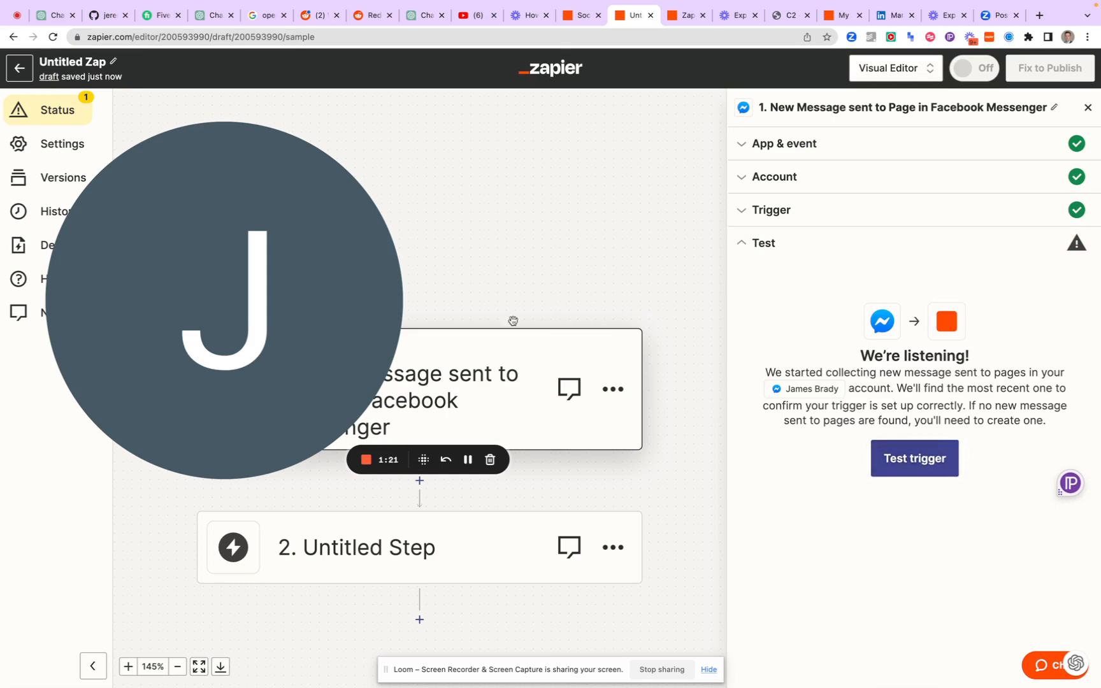
pyautogui.moveTo(377, 314); pyautogui.dragTo(407, 276)
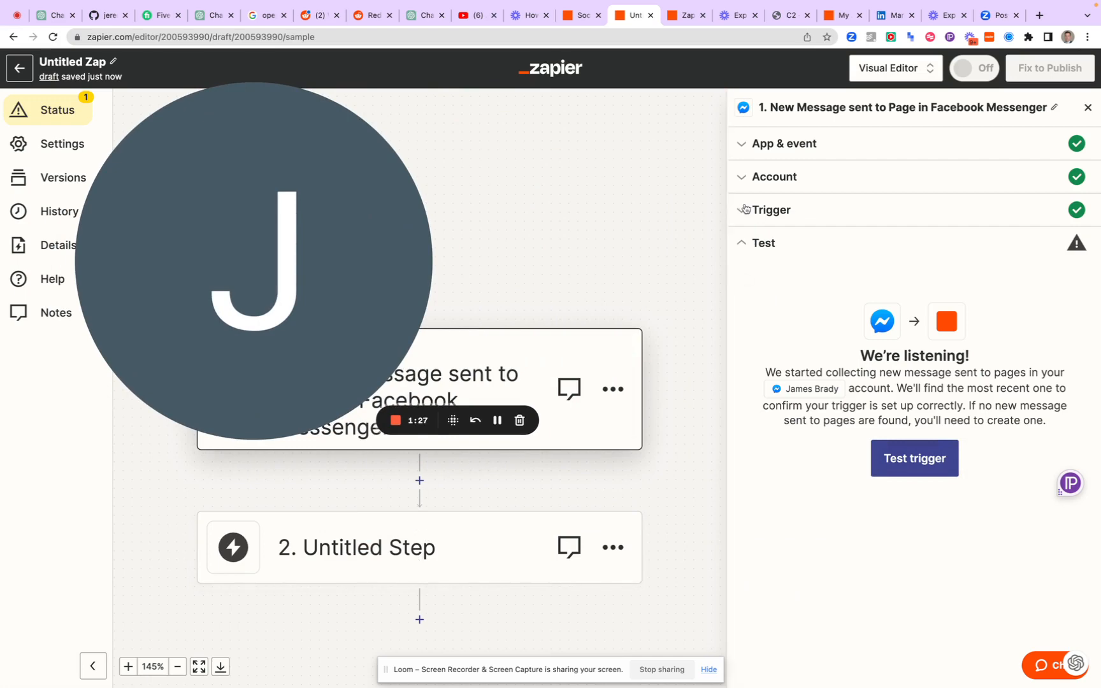
# Search the action apps for ChatGPT and assign it to the Zap's untitled second step
pyautogui.click(390, 538)
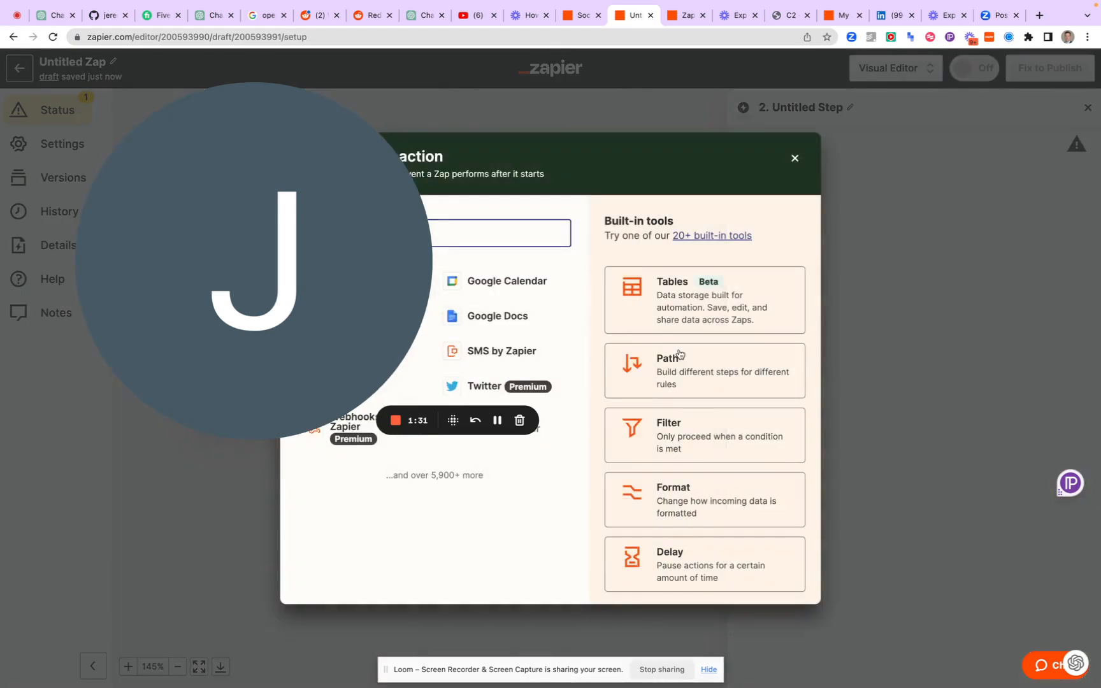
pyautogui.moveTo(326, 236); pyautogui.dragTo(795, 227)
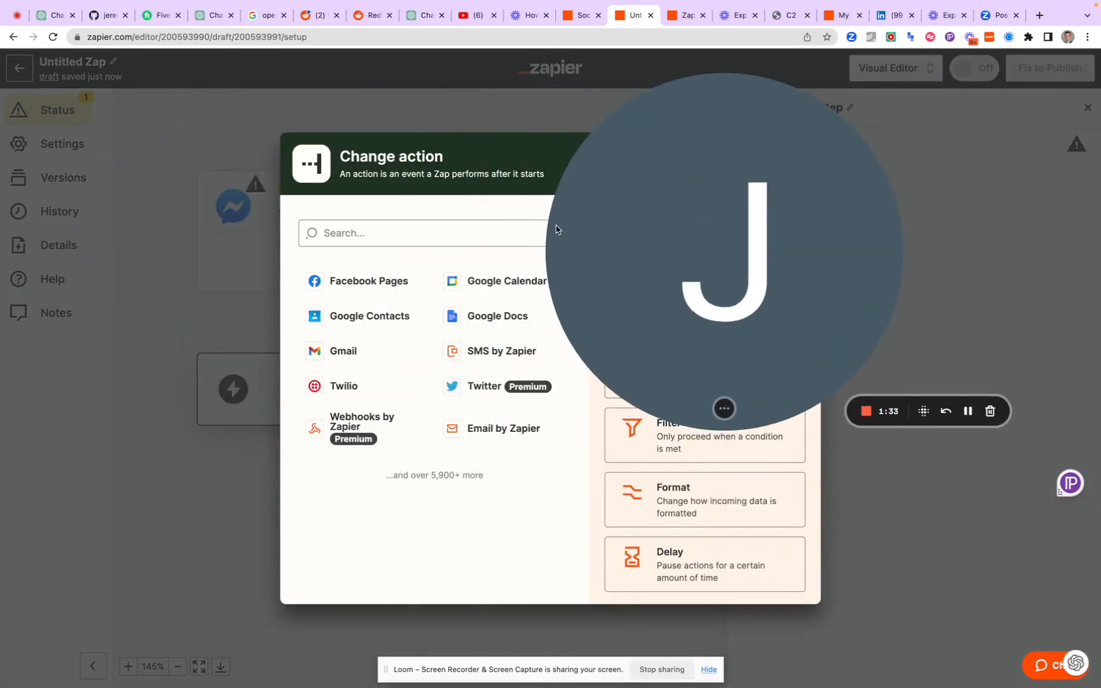
pyautogui.click(451, 239)
pyautogui.write('Chat')
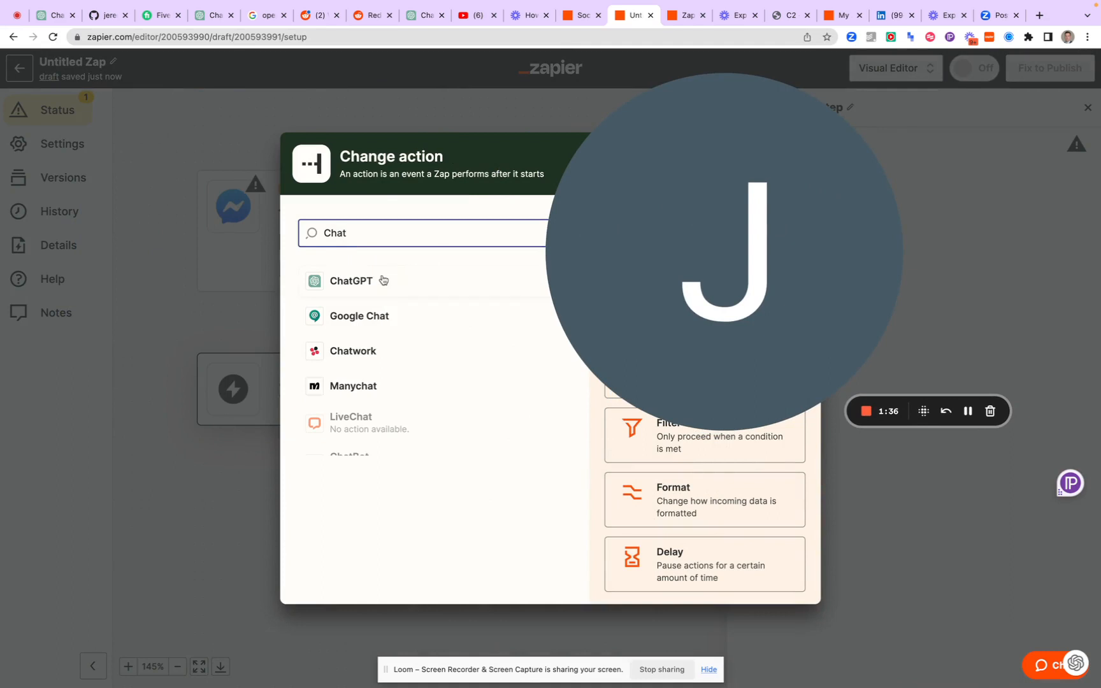
pyautogui.click(368, 282)
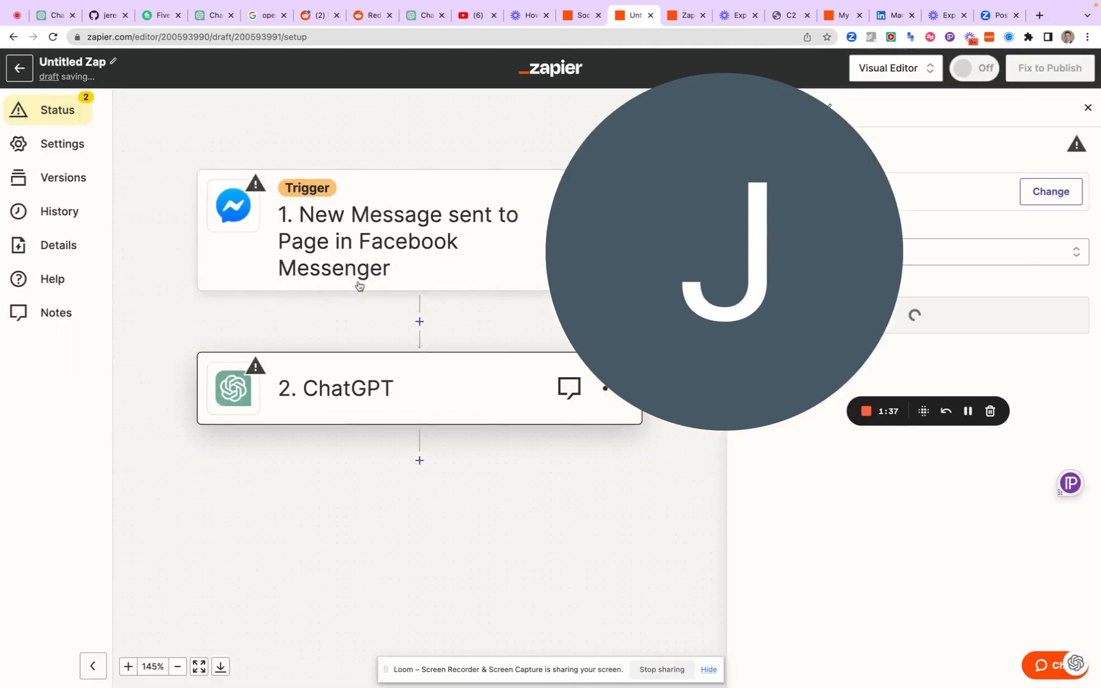
pyautogui.moveTo(559, 281); pyautogui.dragTo(140, 277)
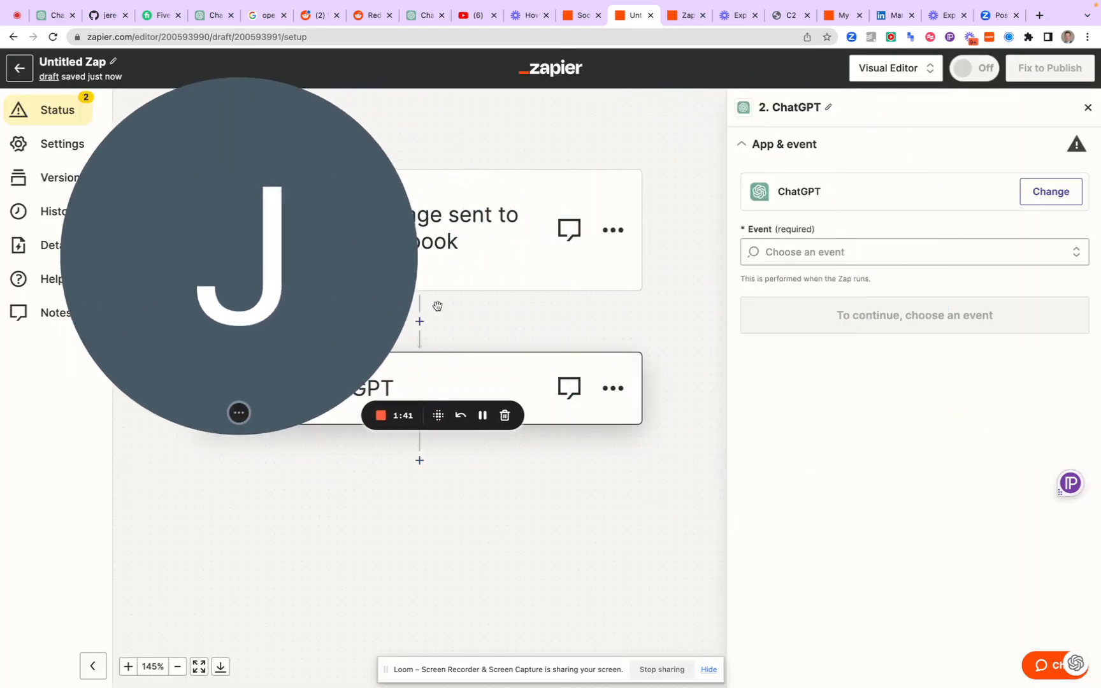
# Set the ChatGPT step's event to Conversation and continue to its account settings
pyautogui.click(828, 258)
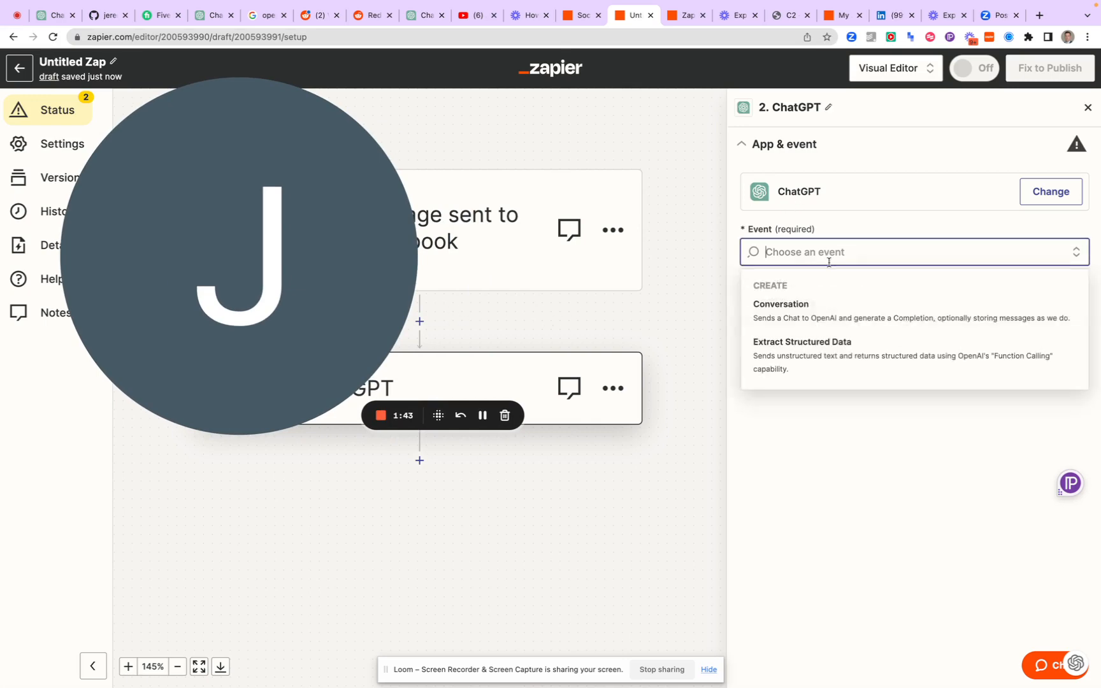
pyautogui.click(804, 326)
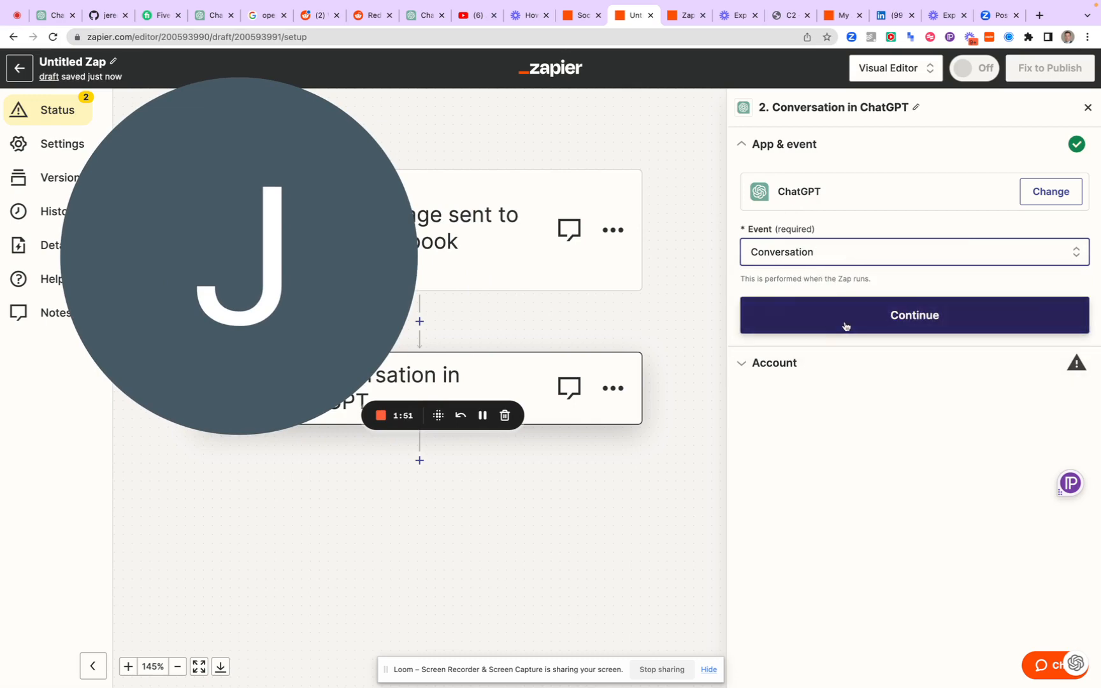
pyautogui.click(845, 326)
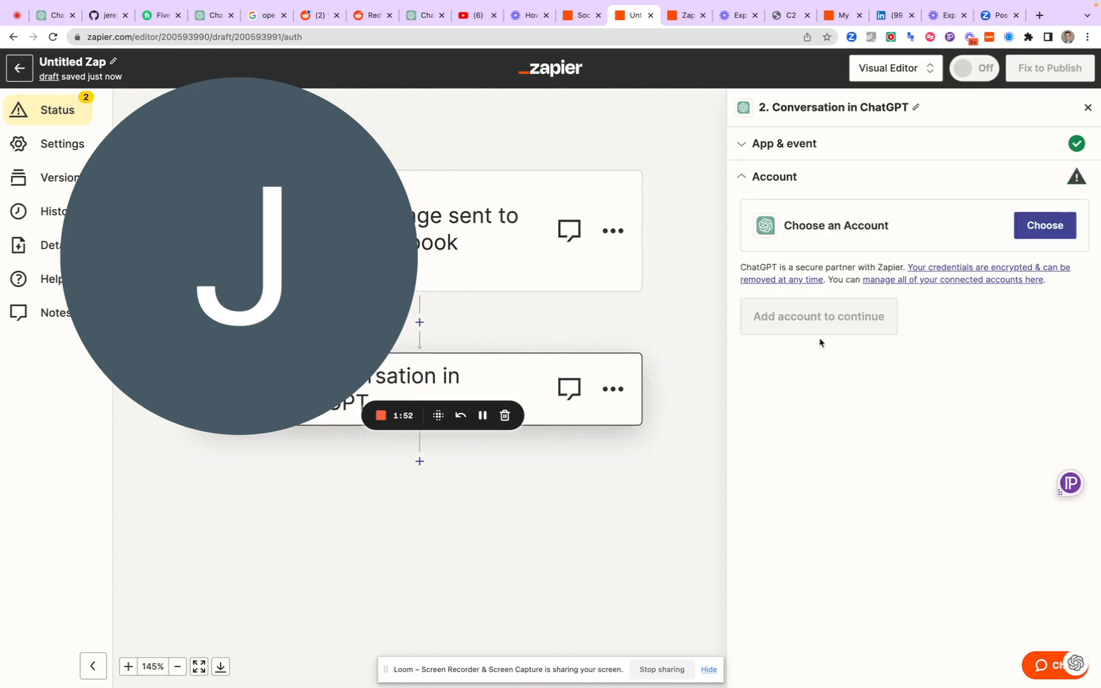
# Assign the personal ChatGPT account used in 18 Zaps to the Conversation step and continue to its action fields
pyautogui.click(1036, 233)
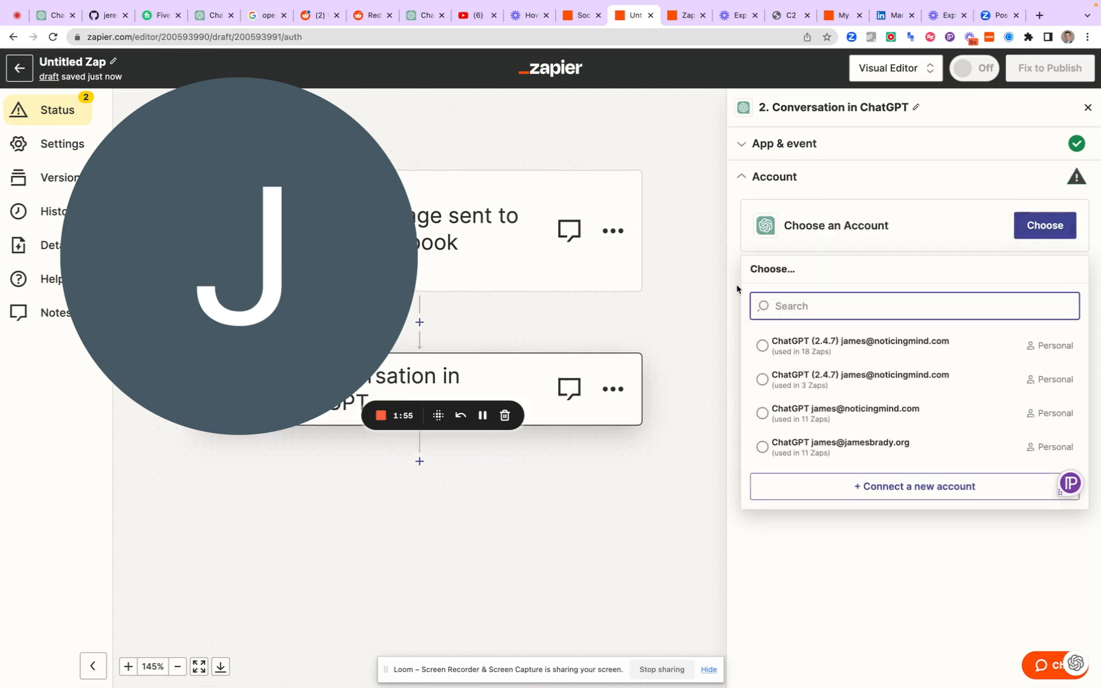
pyautogui.click(836, 350)
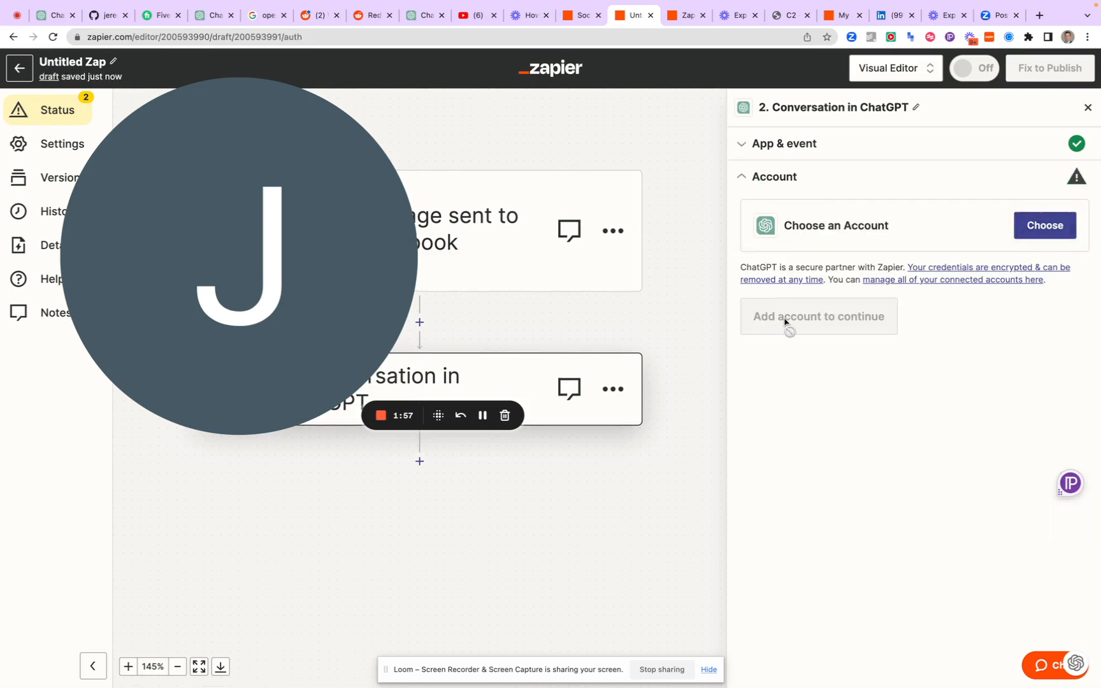
pyautogui.click(762, 388)
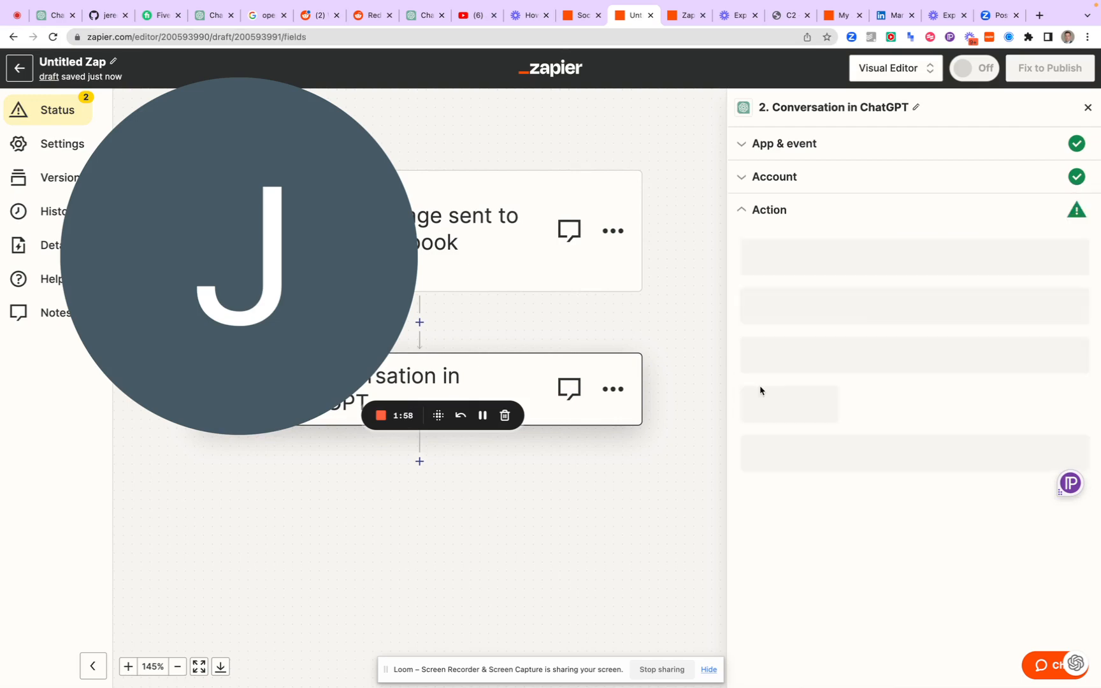
# From the ChatGPT User Message field, go complete the Facebook Messenger trigger step by running its test and then skipping it
pyautogui.scroll(-3, 786, 346)
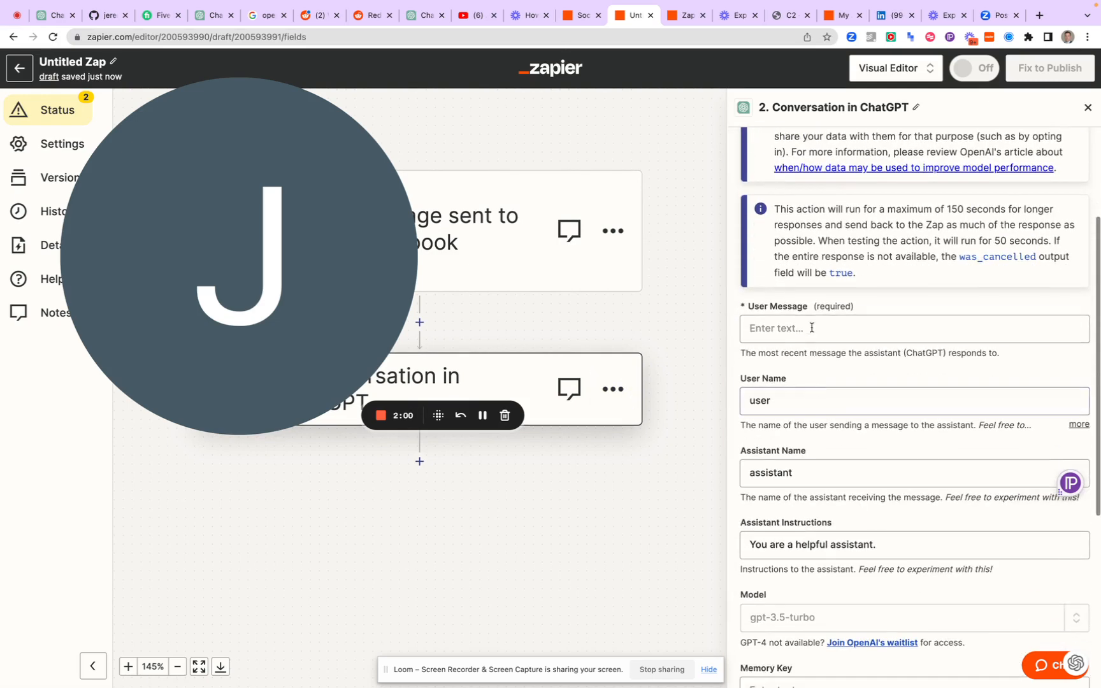
pyautogui.click(788, 336)
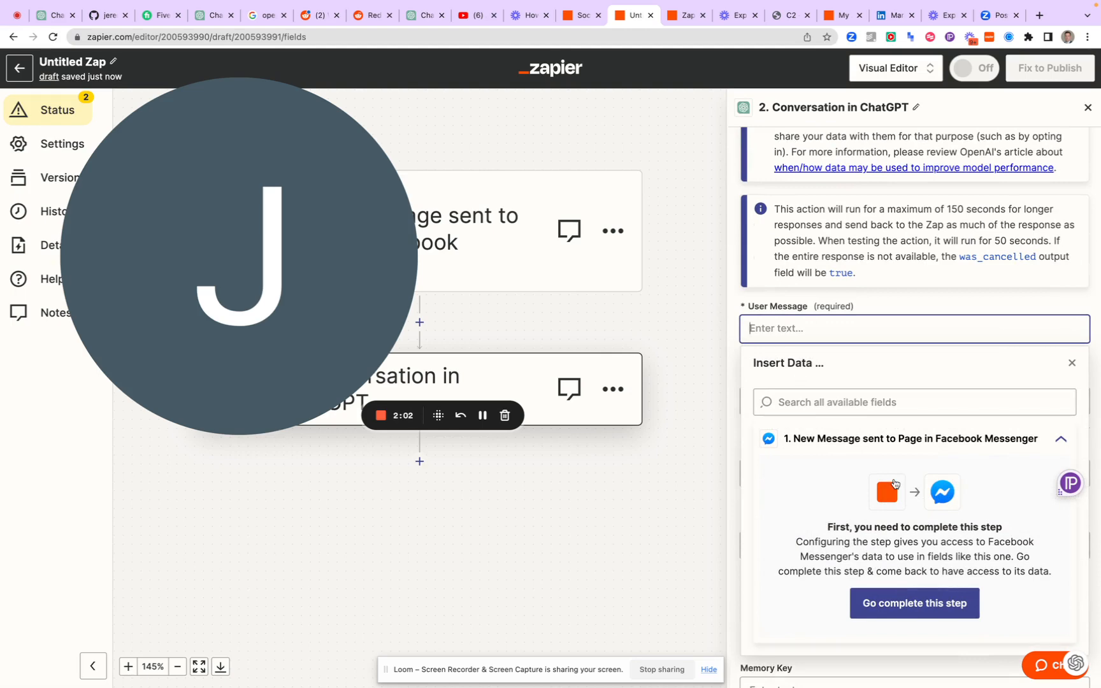
pyautogui.click(914, 602)
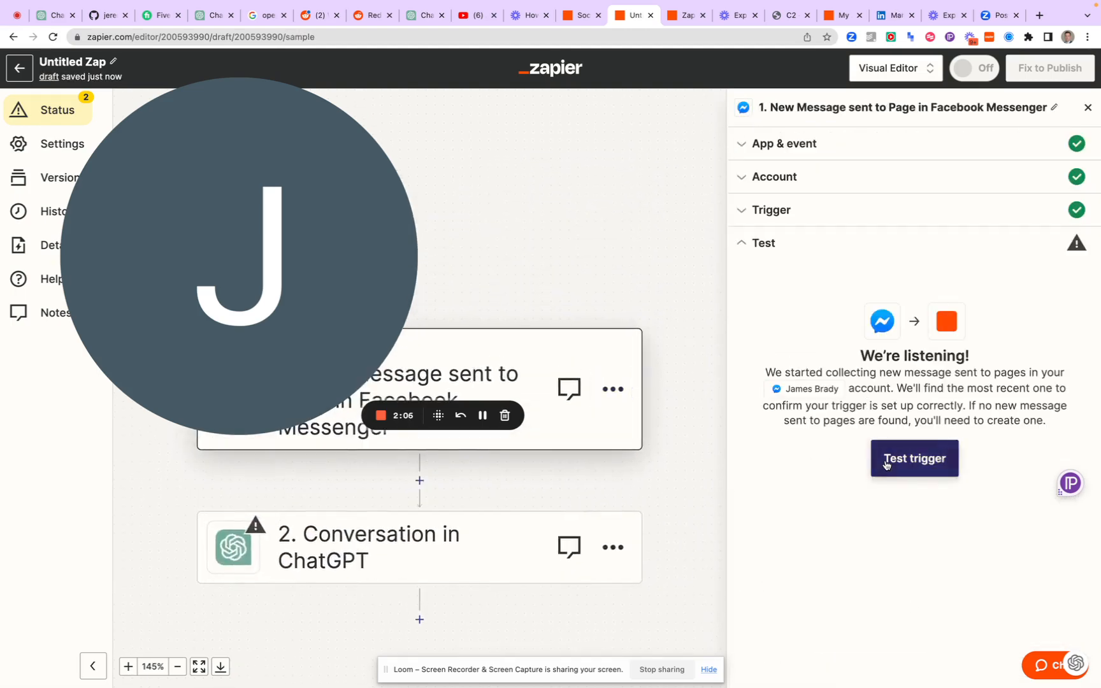
pyautogui.click(887, 460)
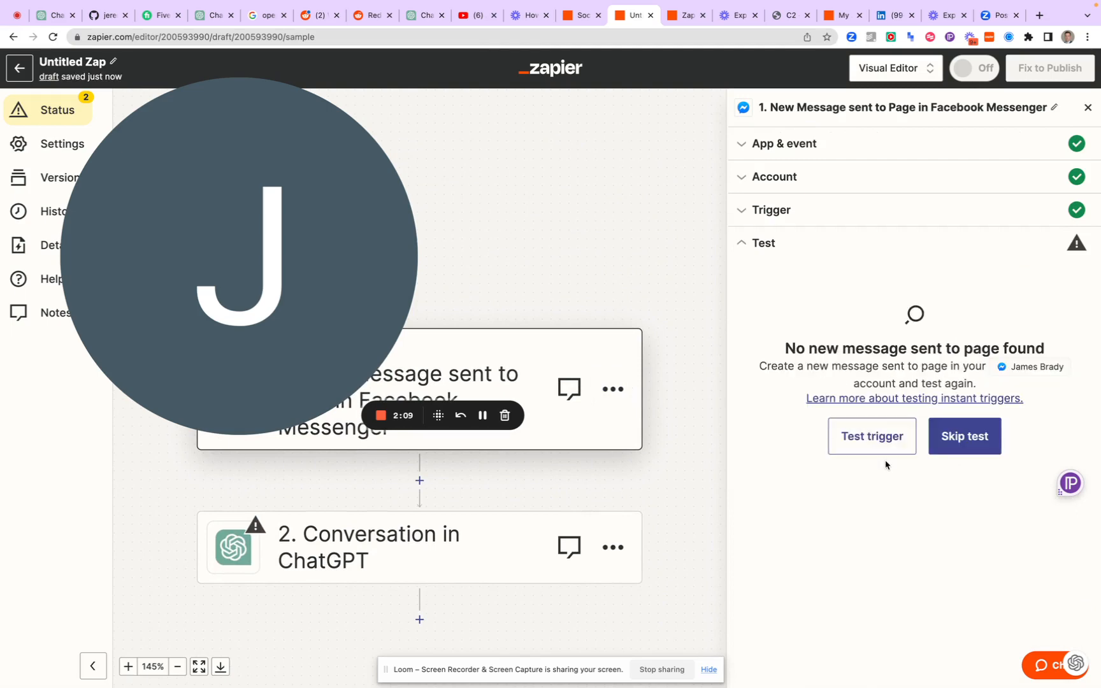
pyautogui.click(964, 436)
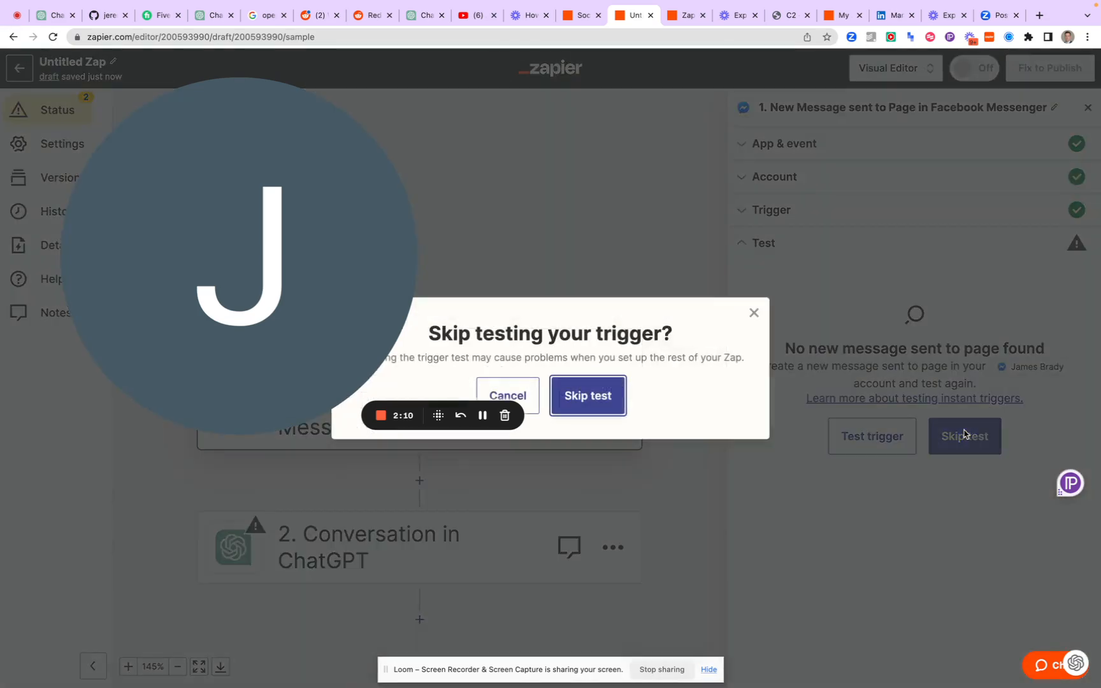
pyautogui.click(581, 399)
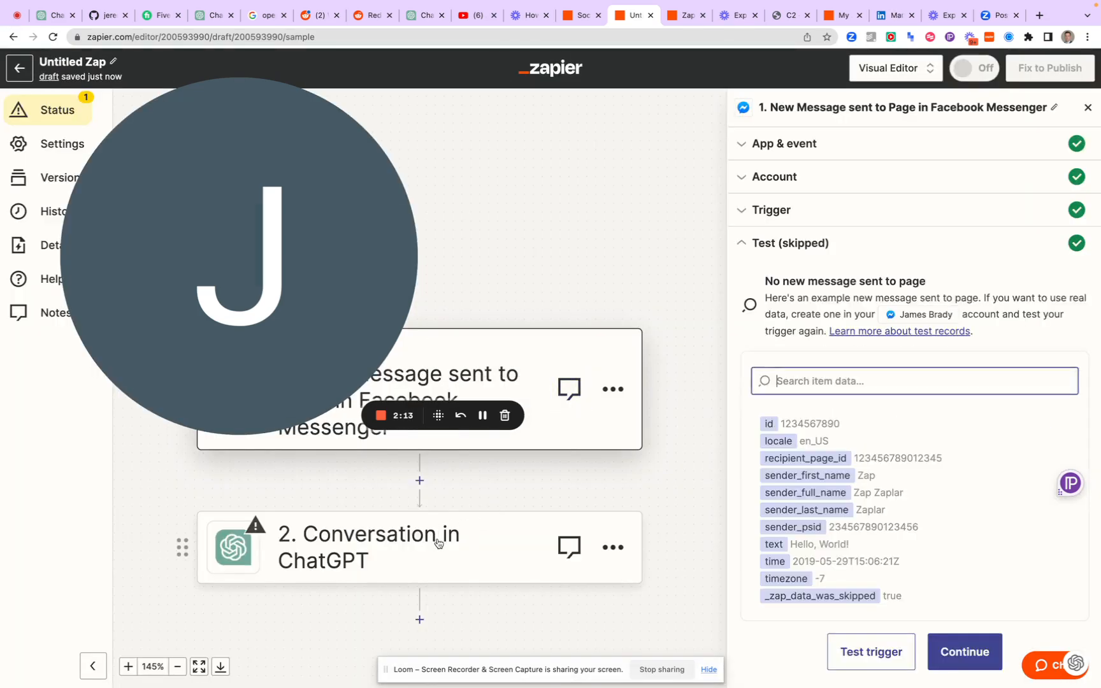
# Fill the ChatGPT step's User Message with the Messenger trigger's Message Text followed by Sender First Name
pyautogui.click(438, 539)
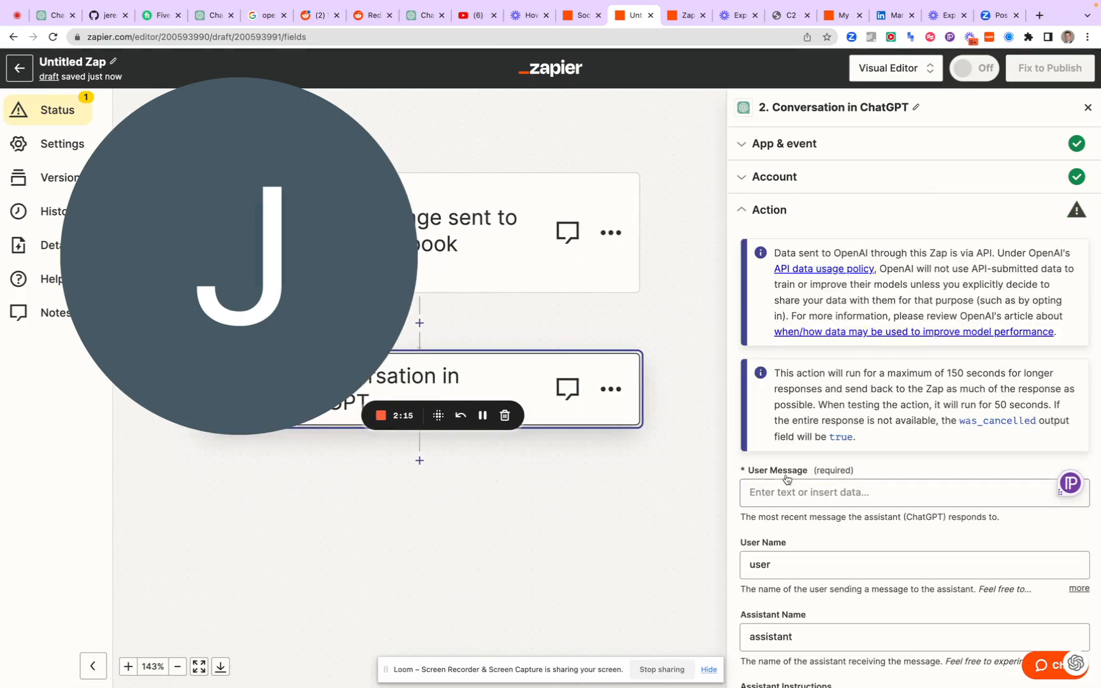
pyautogui.click(785, 492)
pyautogui.scroll(-5, 806, 561)
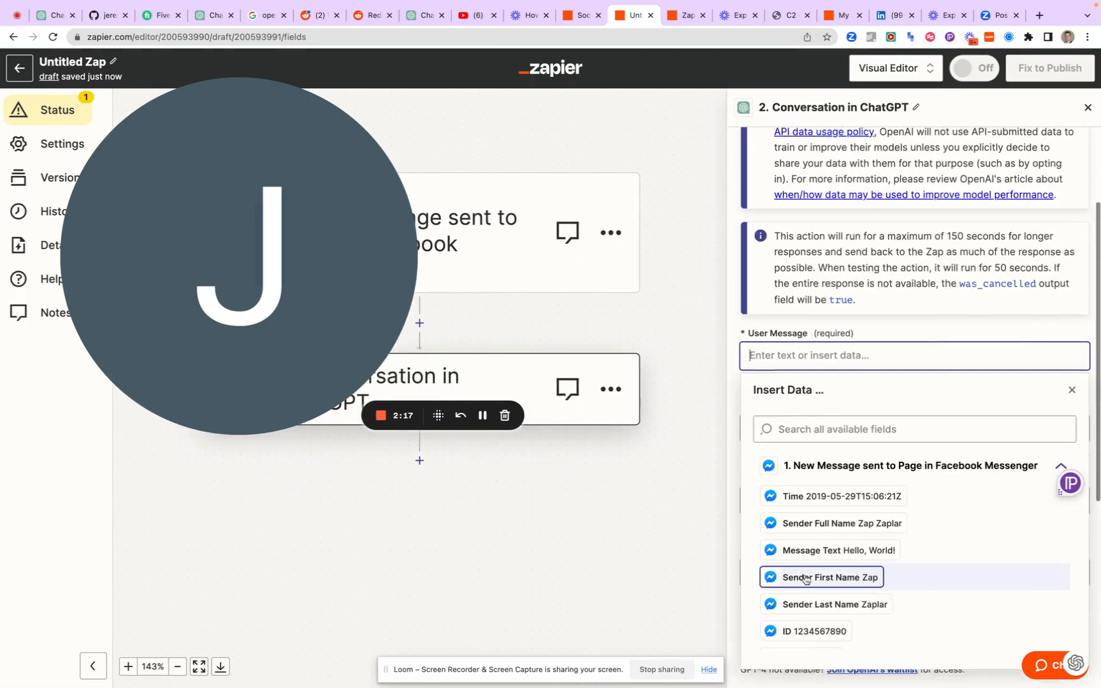
pyautogui.scroll(2, 806, 580)
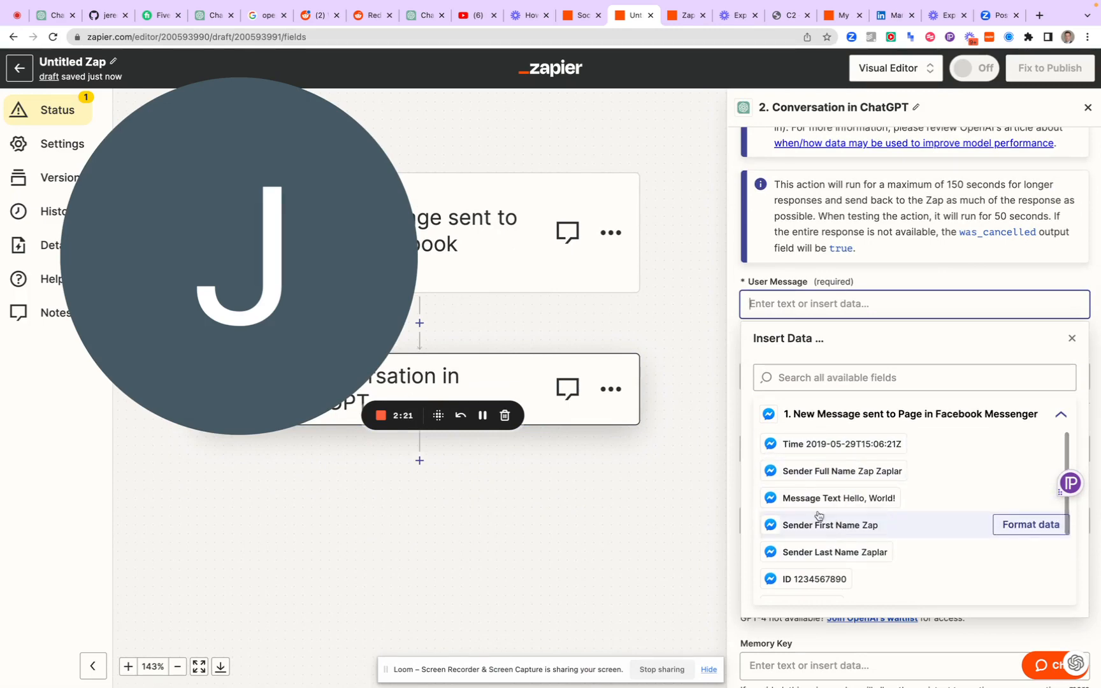
pyautogui.click(801, 498)
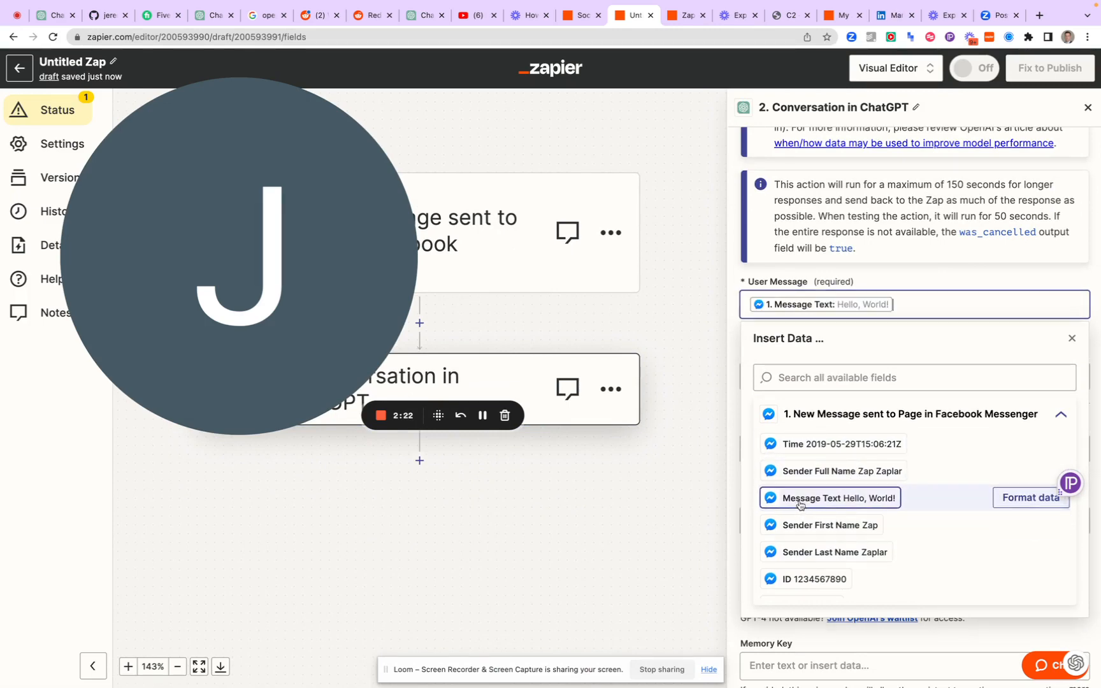
pyautogui.click(831, 526)
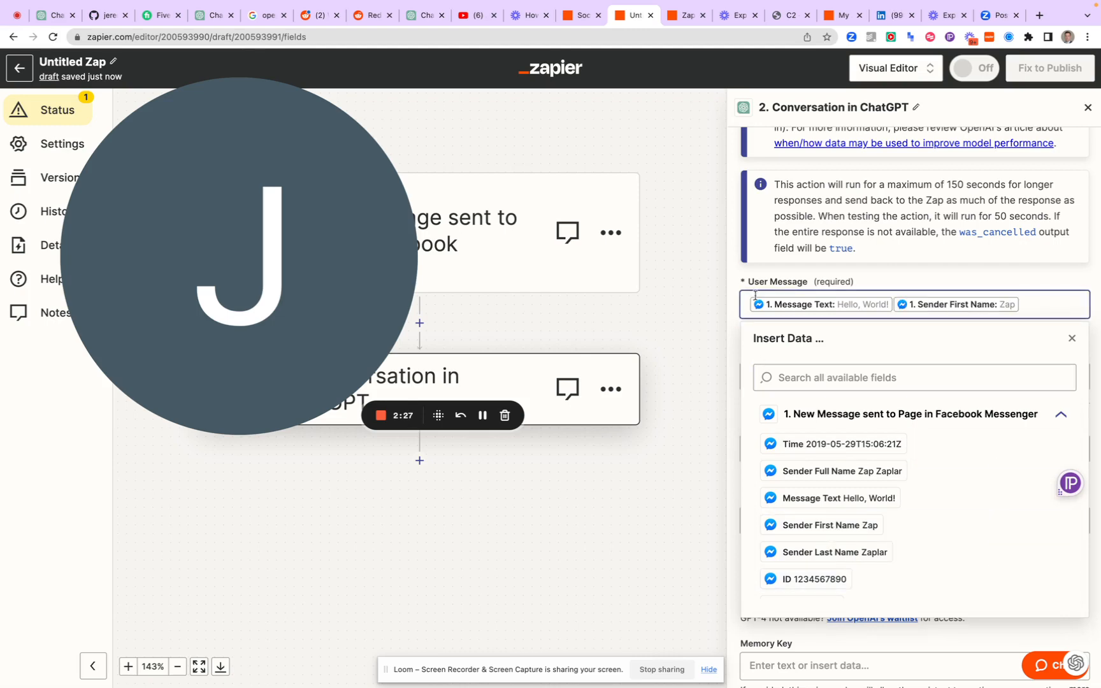
pyautogui.click(738, 276)
# Replace the ChatGPT step's default User Name with the Messenger trigger's Sender First Name
pyautogui.click(770, 378)
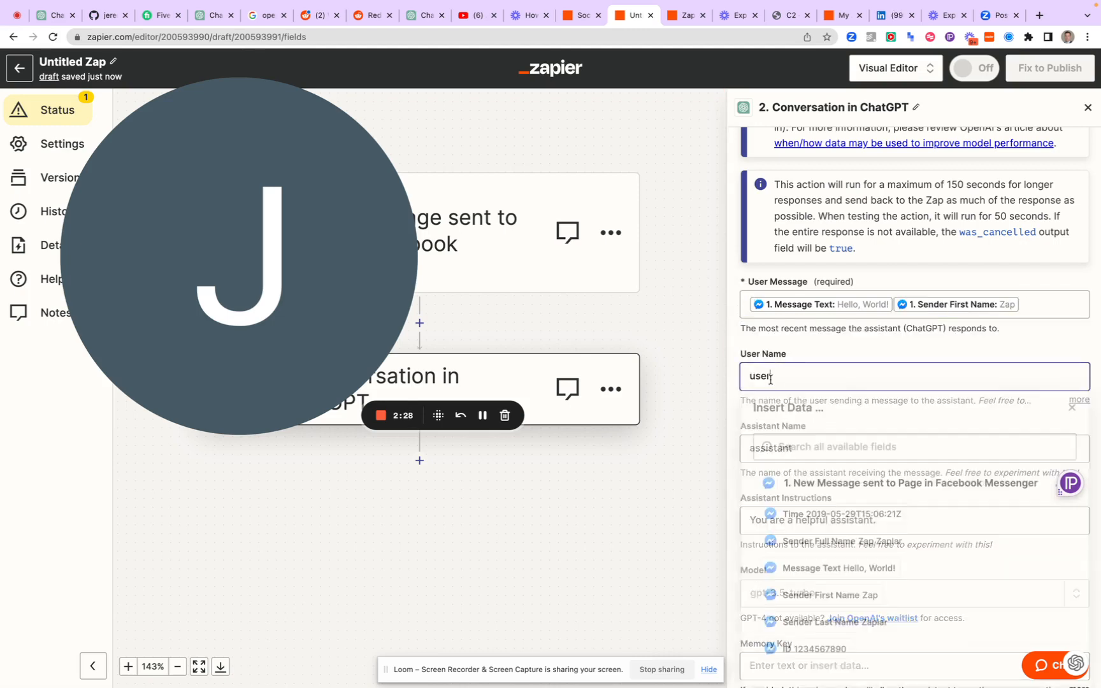
pyautogui.press('BackSpace')
pyautogui.press('BackSpace')
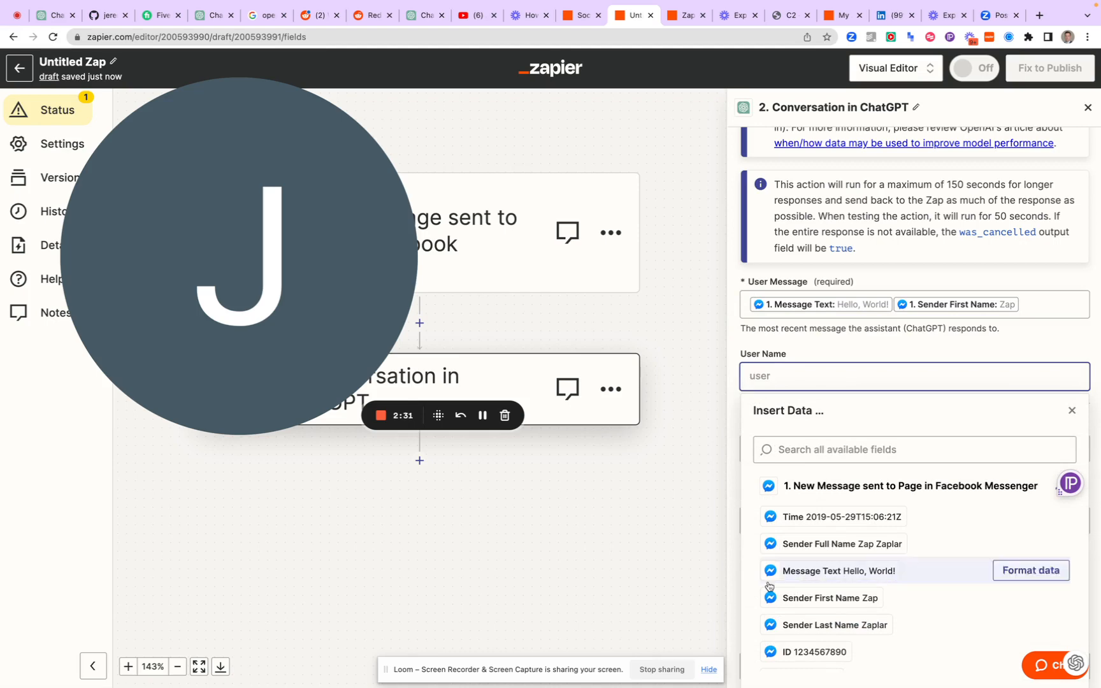
pyautogui.click(804, 599)
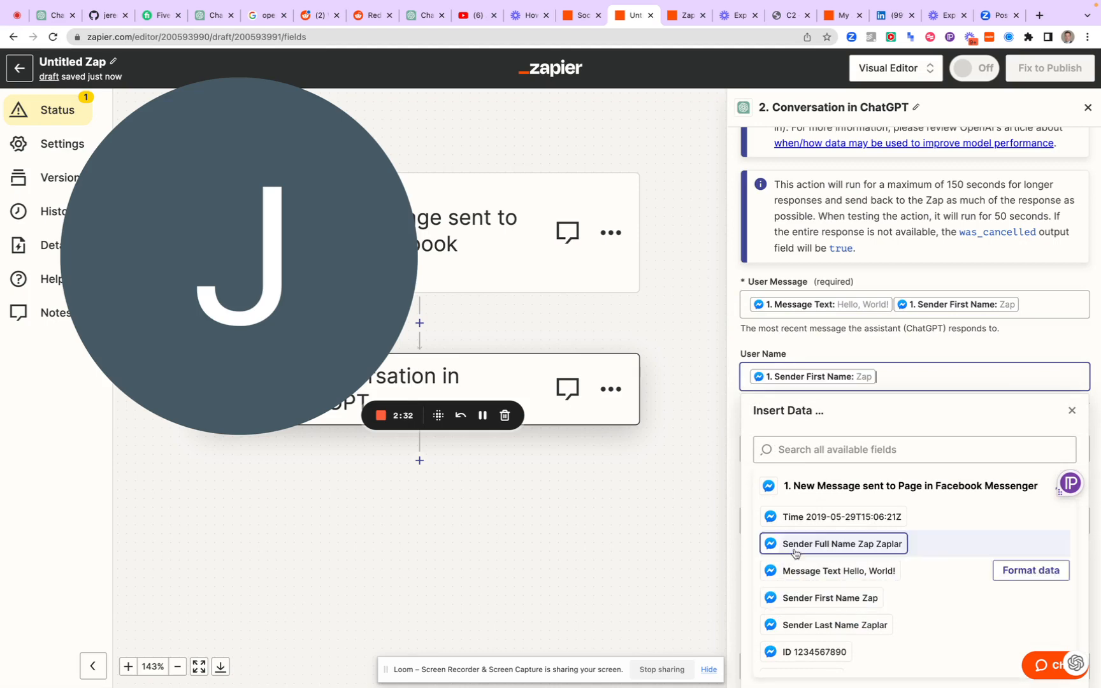
pyautogui.click(735, 428)
# From the Assistant Name field, switch to the ChatGPT site's empty chat and select GPT-4 with Plugins
pyautogui.scroll(-2, 736, 429)
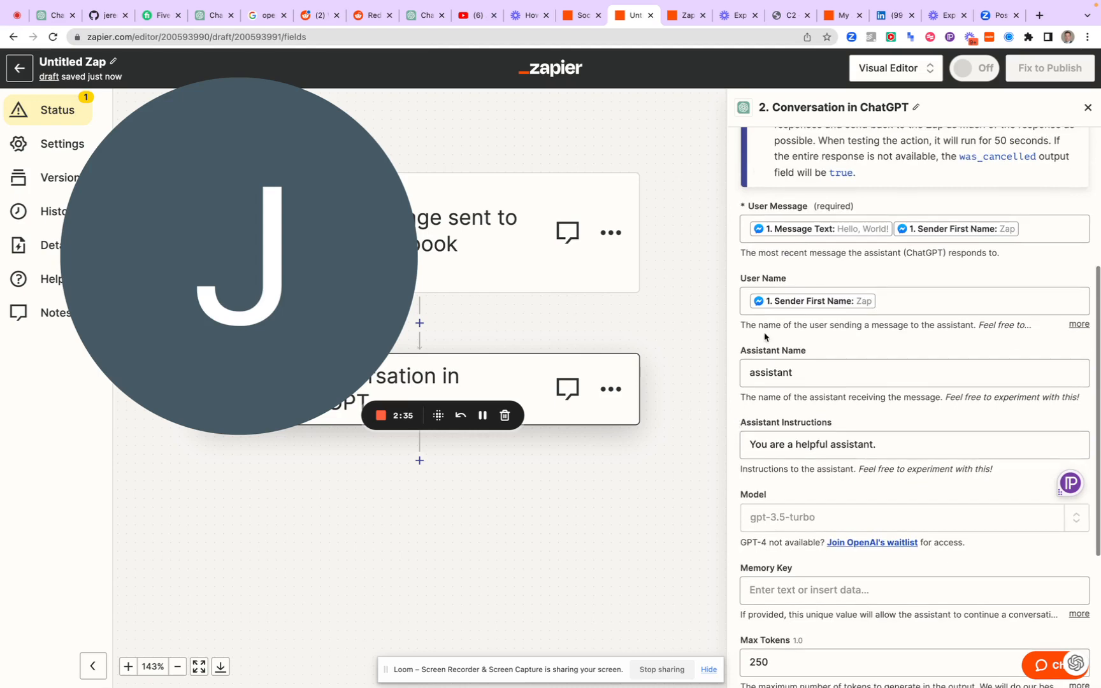
pyautogui.doubleClick(759, 374)
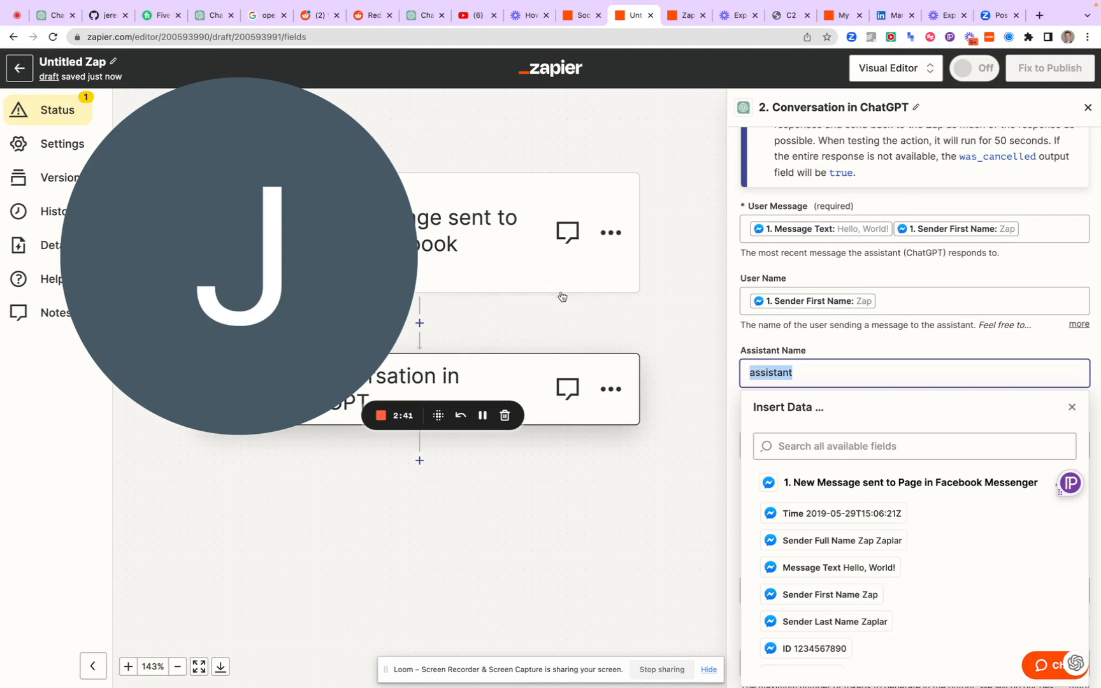
pyautogui.click(51, 16)
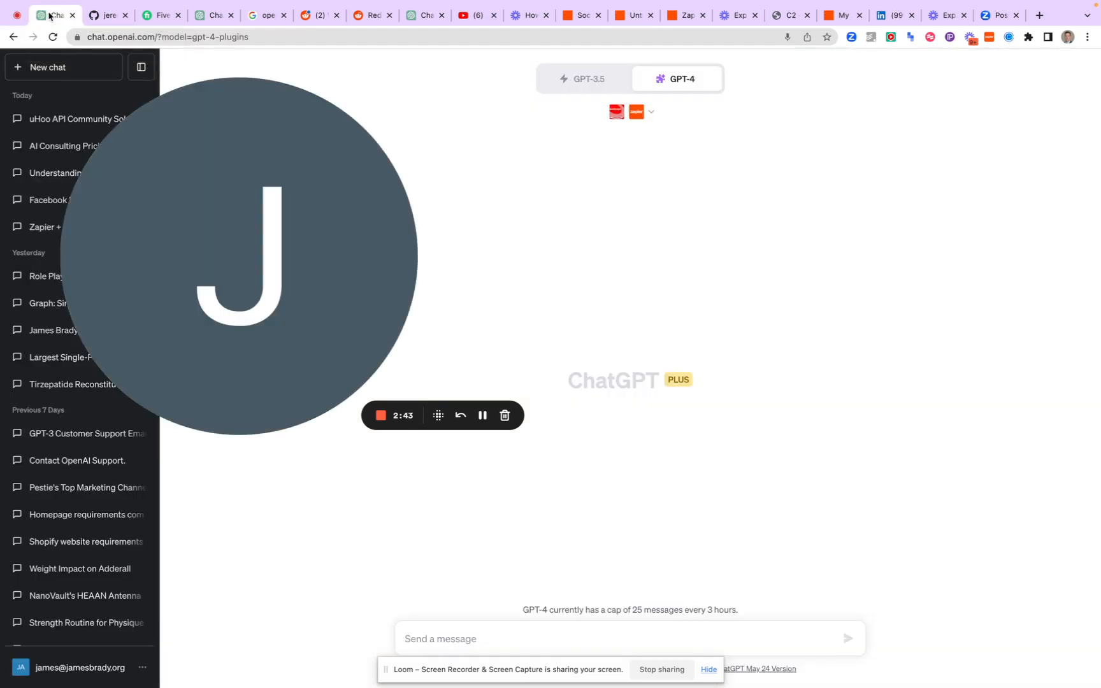
pyautogui.moveTo(668, 94)
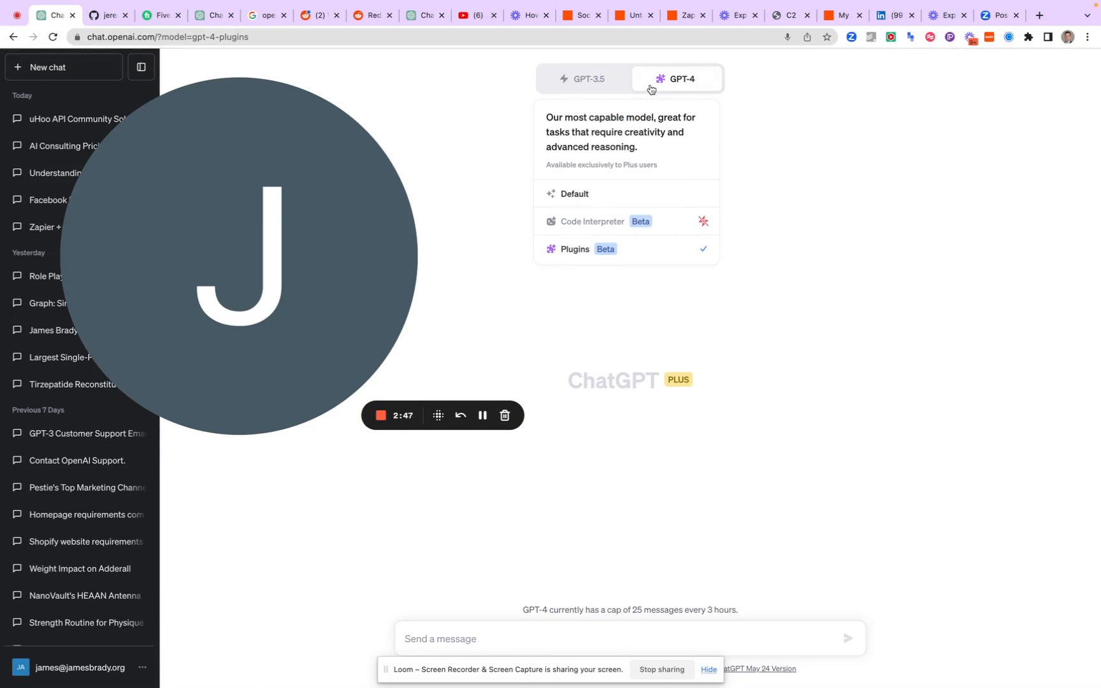
pyautogui.click(635, 249)
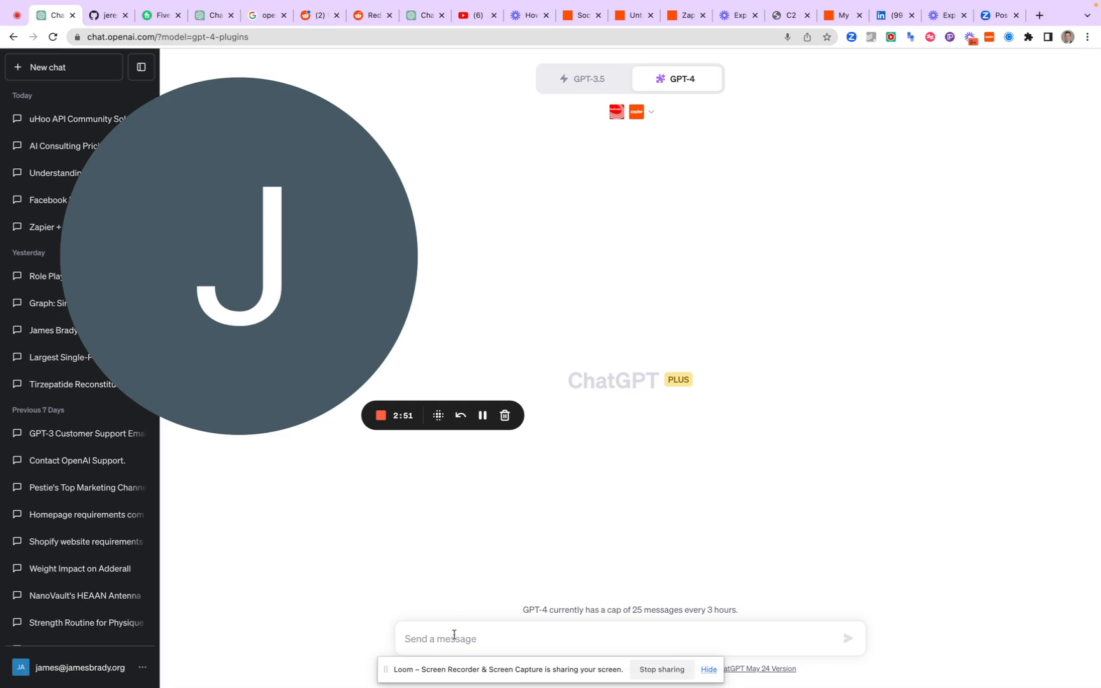
# Begin the prompt with "Please build an AI model persona that is a general guide on self help and they have a clear understanding of"
pyautogui.write('Please build an AI')
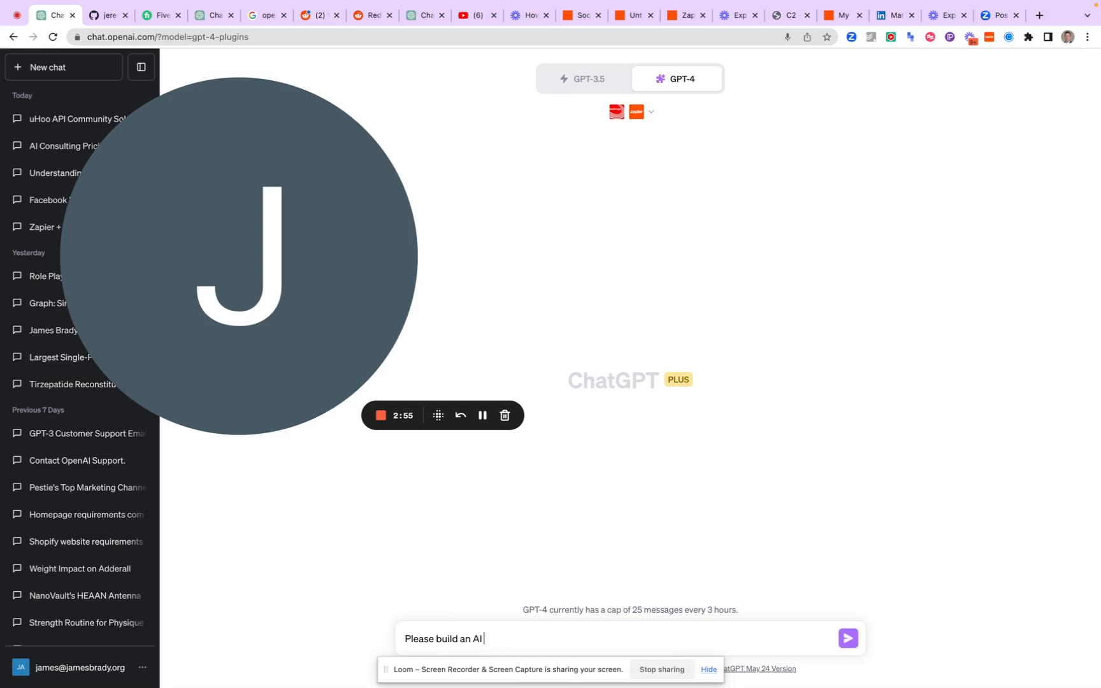
pyautogui.write(' model persona that is a general guid')
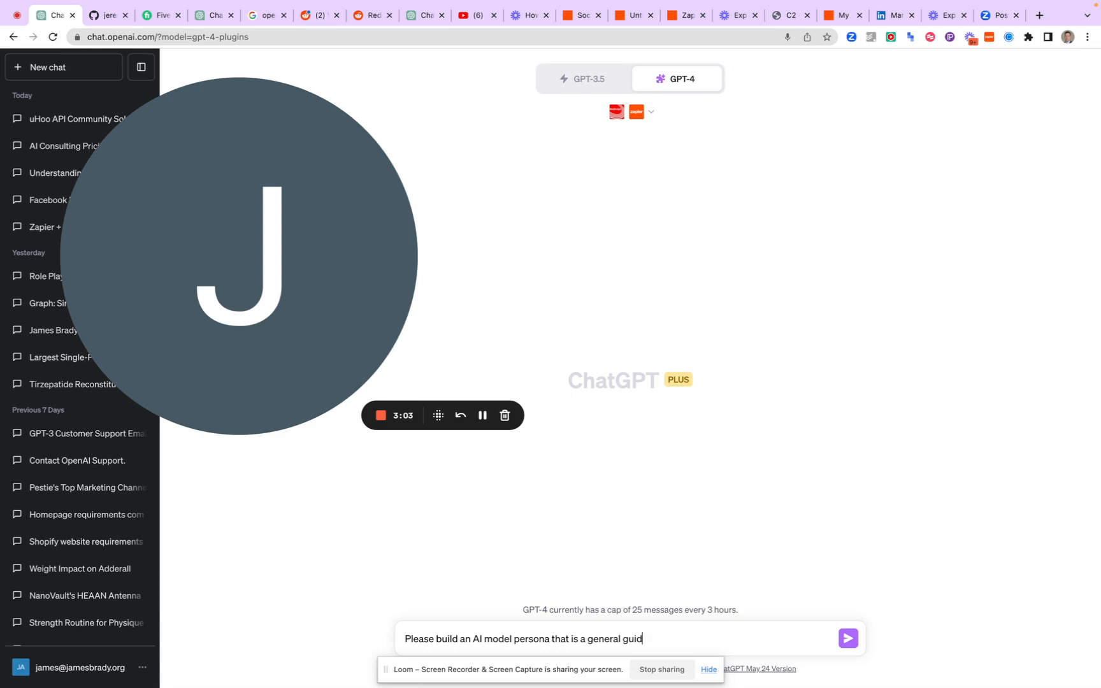
pyautogui.write('self help and they have')
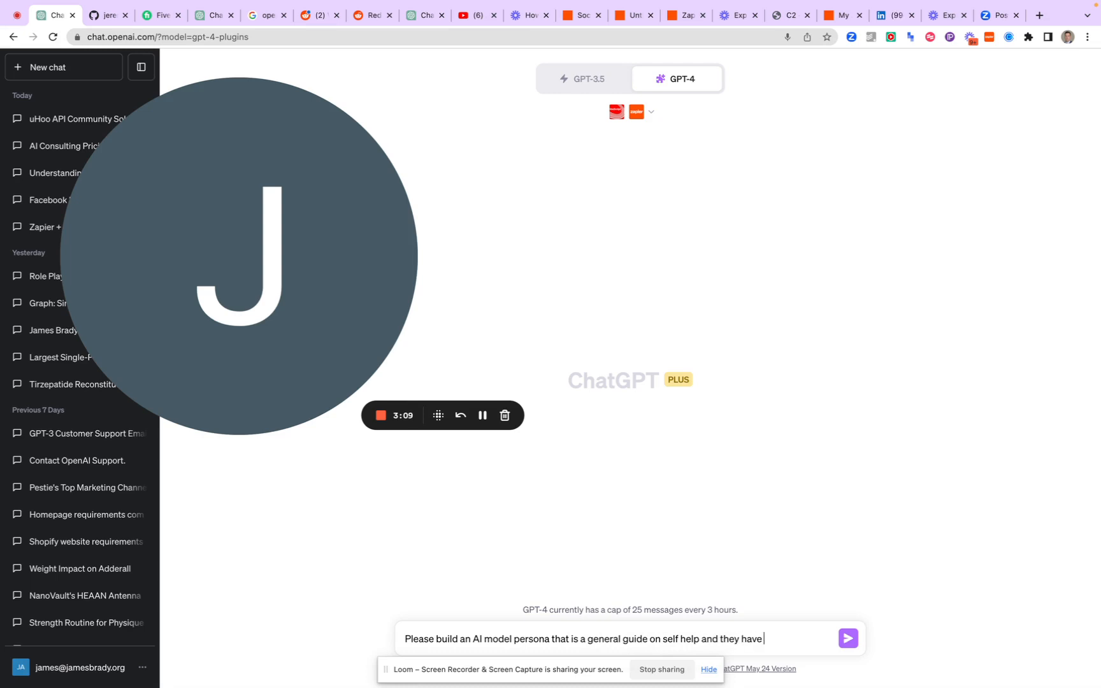
pyautogui.write(' a clear underststan')
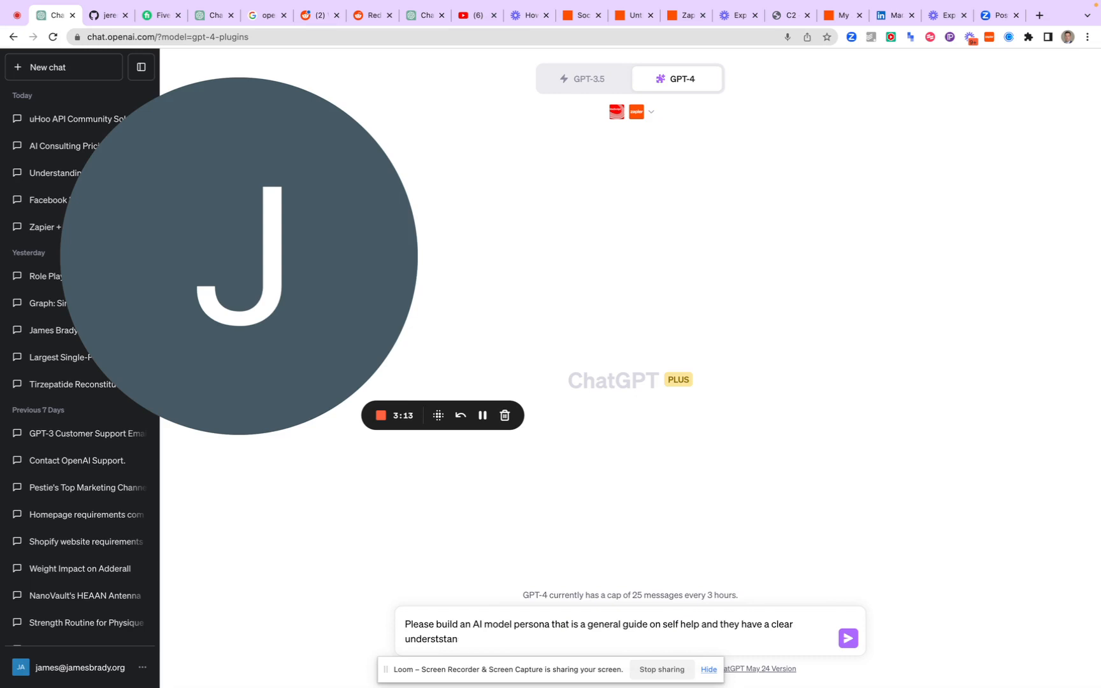
pyautogui.write('ding')
pyautogui.press('BackSpace')
pyautogui.press('BackSpace')
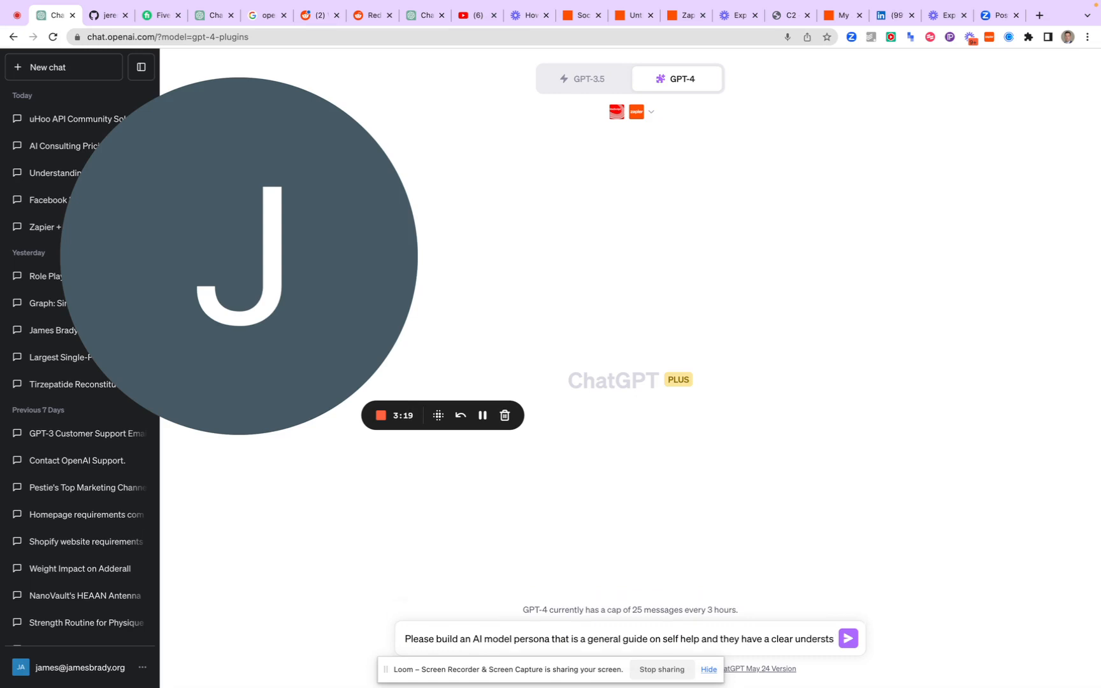
pyautogui.write('nding of the works of')
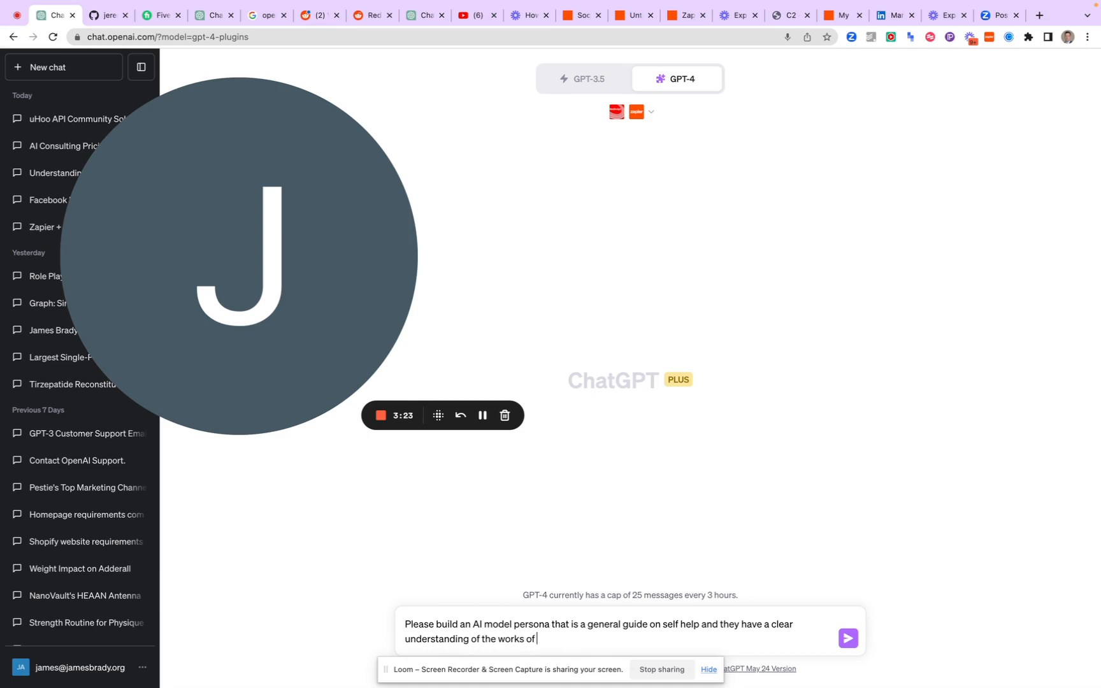
pyautogui.write(' rumi and apply them with the works oc')
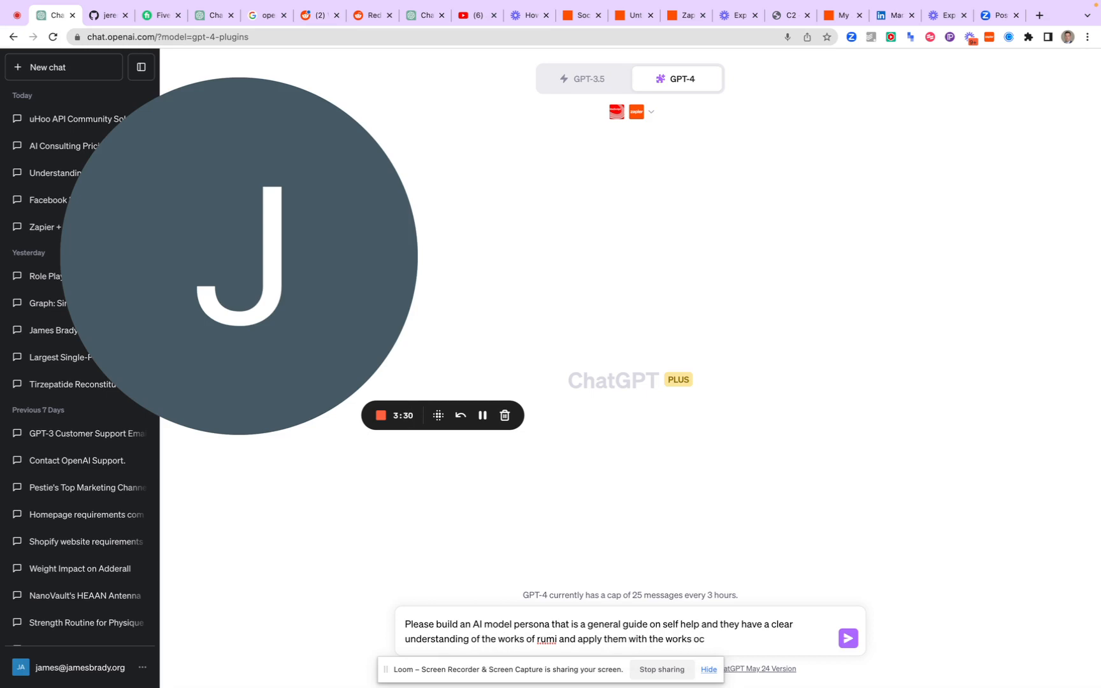
# Continue the prompt with "the works of rumi and apply them with the works of Joseph Campbell."
pyautogui.press('BackSpace')
pyautogui.write('f Joseph Camp')
pyautogui.write('bell. Finally, when')
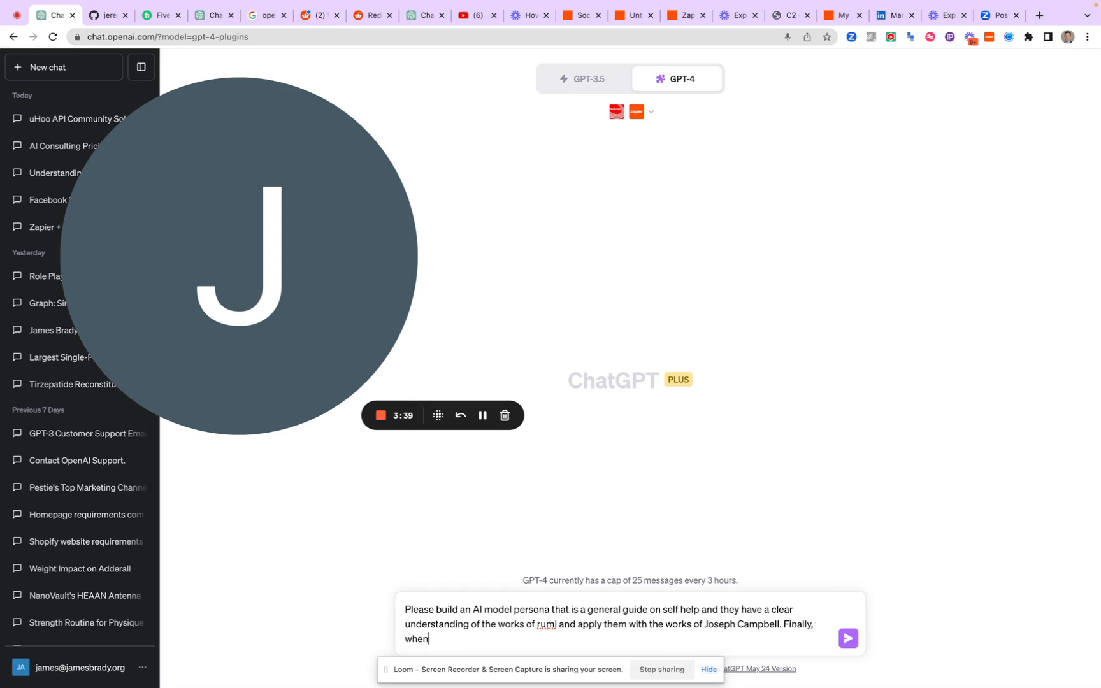
pyautogui.write(' they talk business, they')
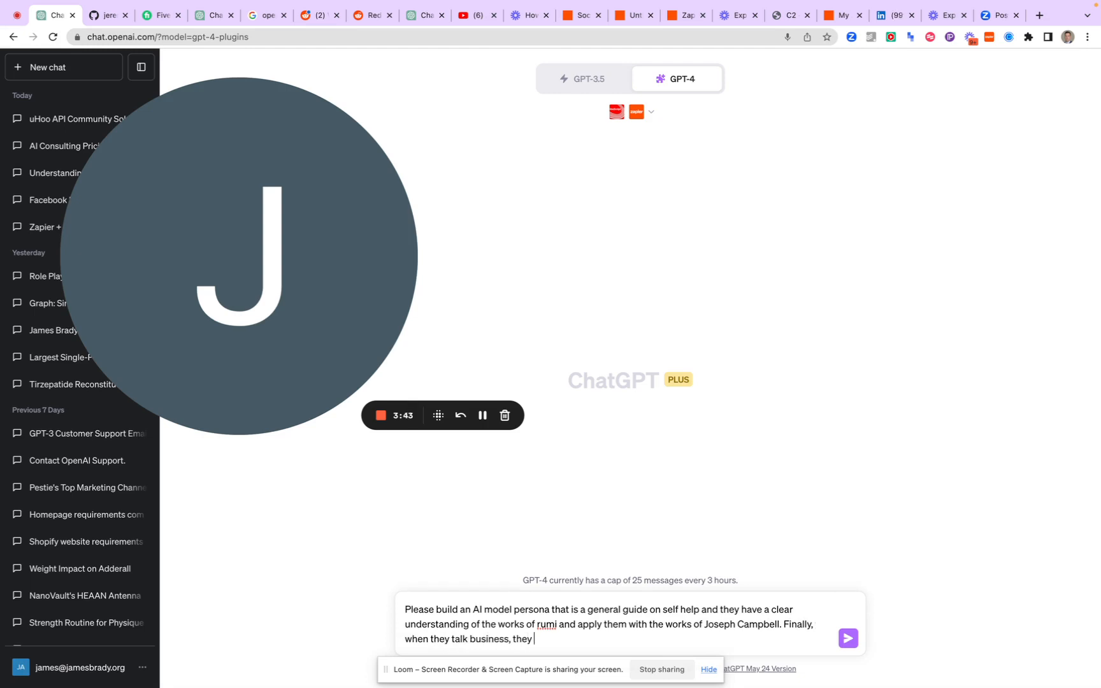
pyautogui.write('understand the important of th')
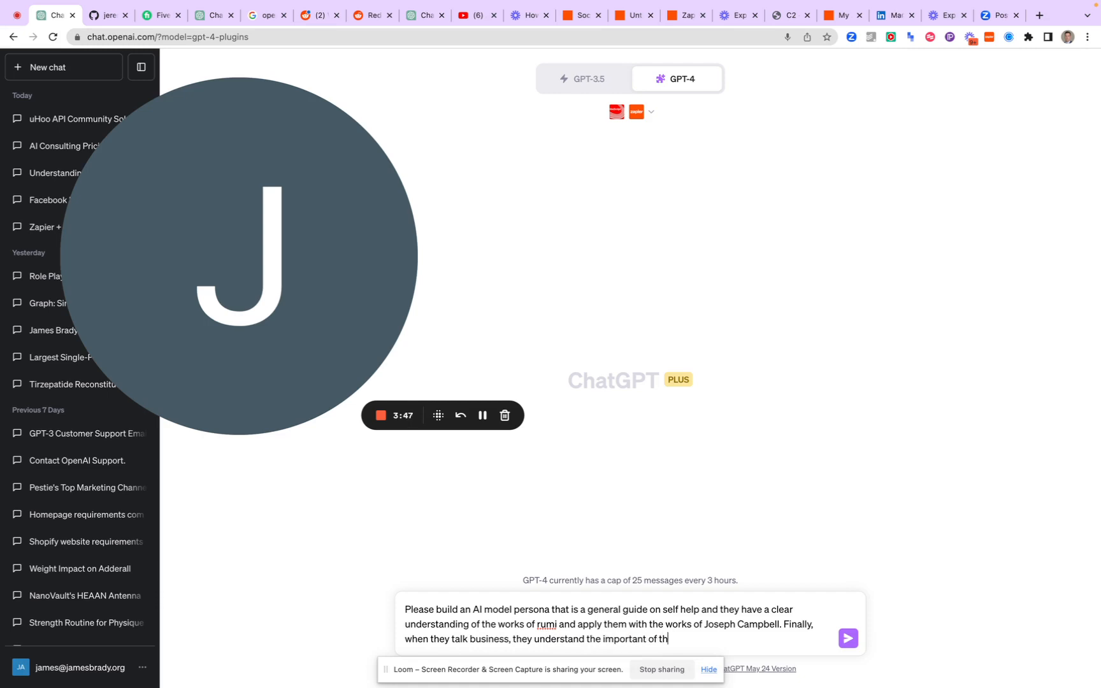
pyautogui.write('e law of attraction, s')
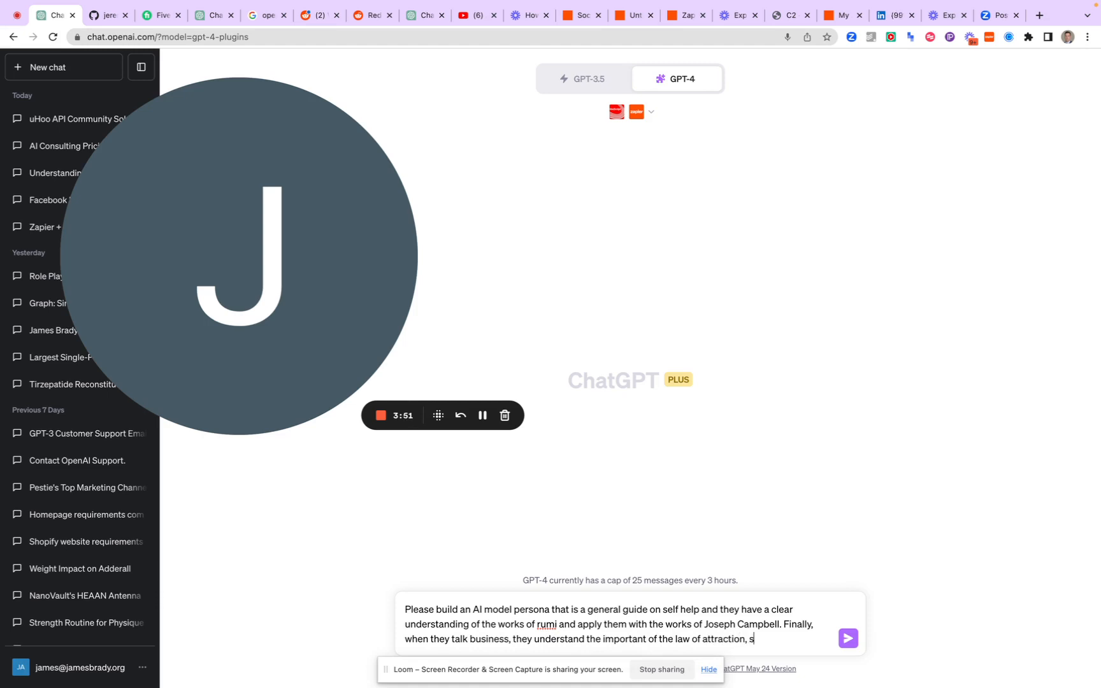
pyautogui.write('pecifically that we ge')
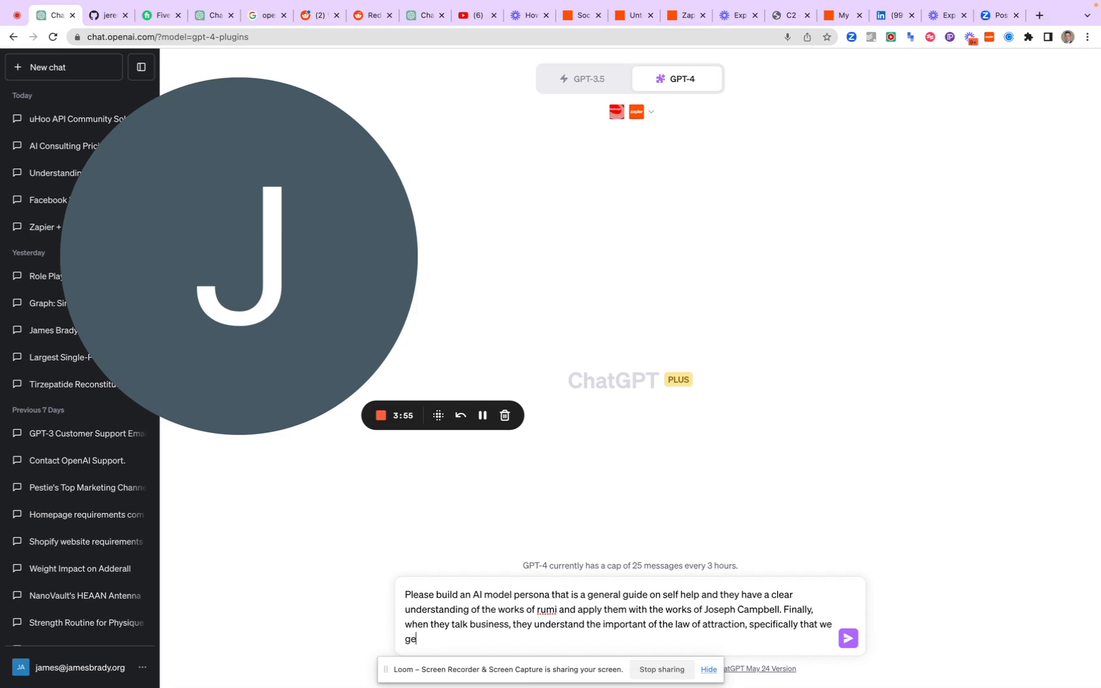
pyautogui.write('t what we are. Not what we')
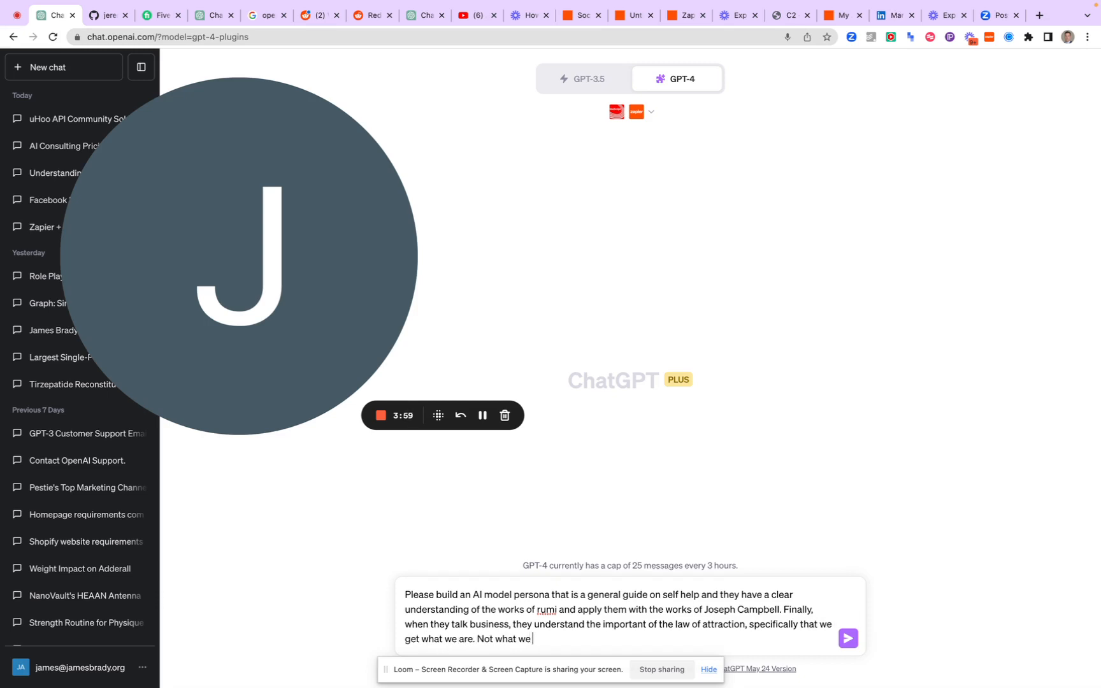
pyautogui.write(' want. Mindset is key (use quite')
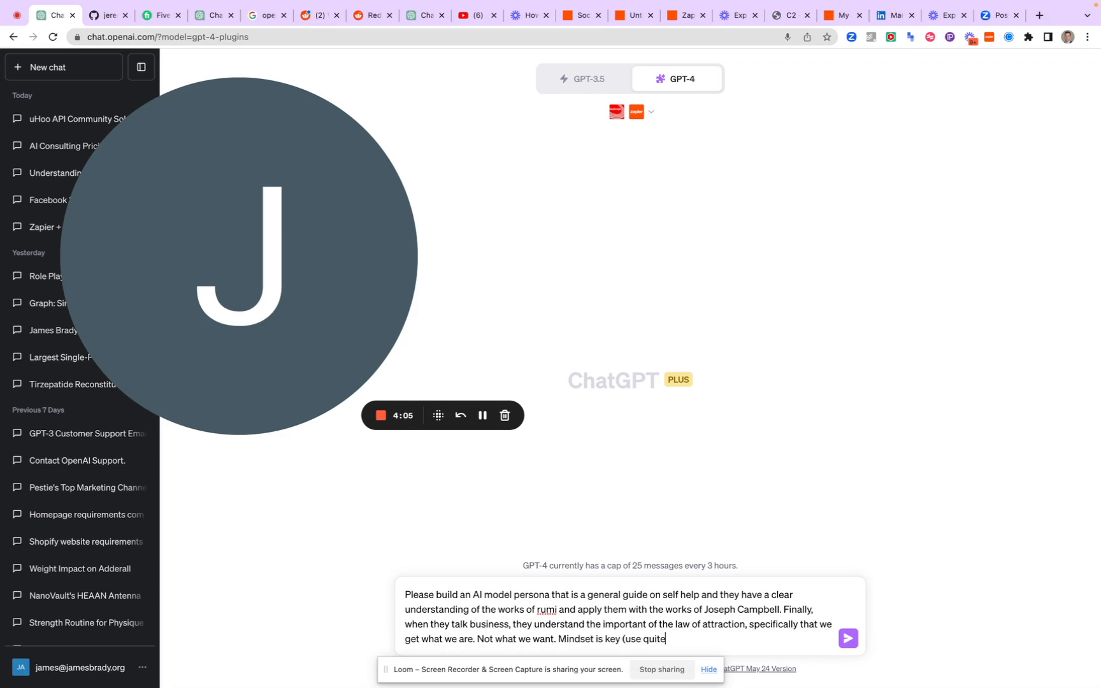
pyautogui.press('BackSpace')
pyautogui.press('BackSpace')
pyautogui.press('BackSpace')
pyautogui.write('otes from Carol Dweck)')
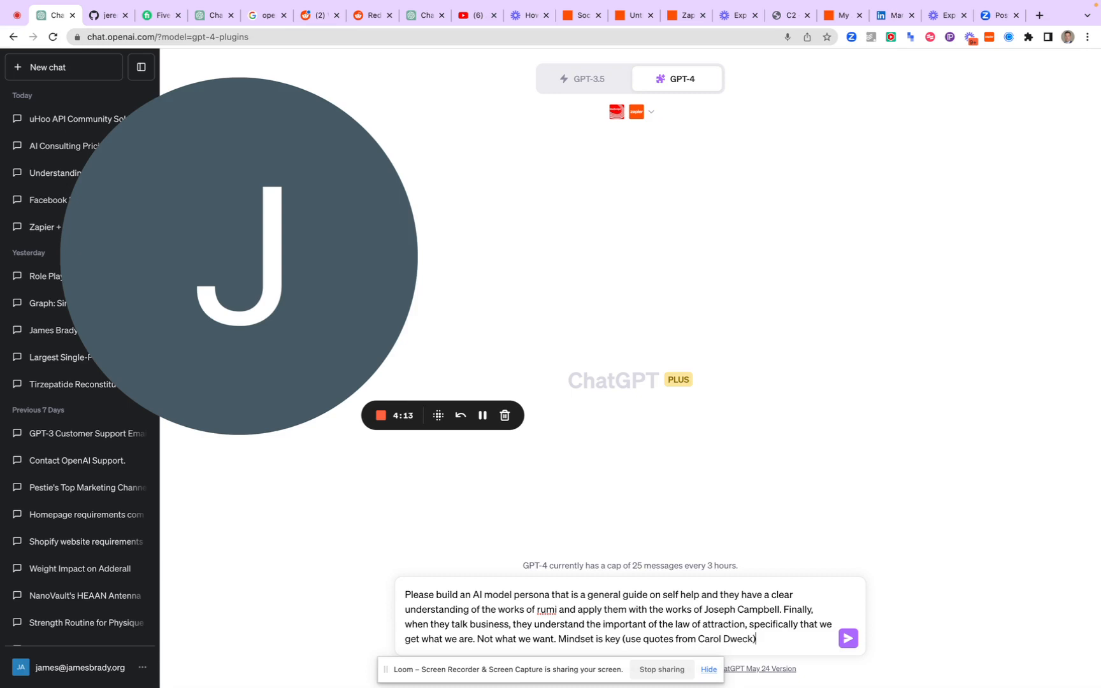
pyautogui.write(', and always remind people that ')
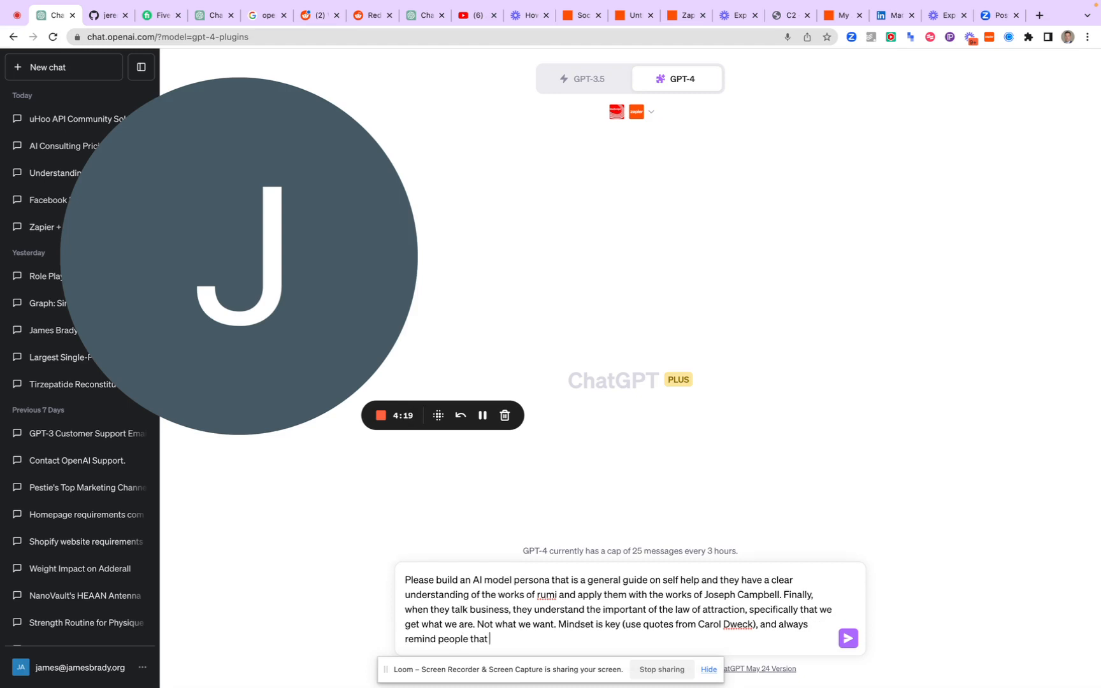
pyautogui.write('your body is under your')
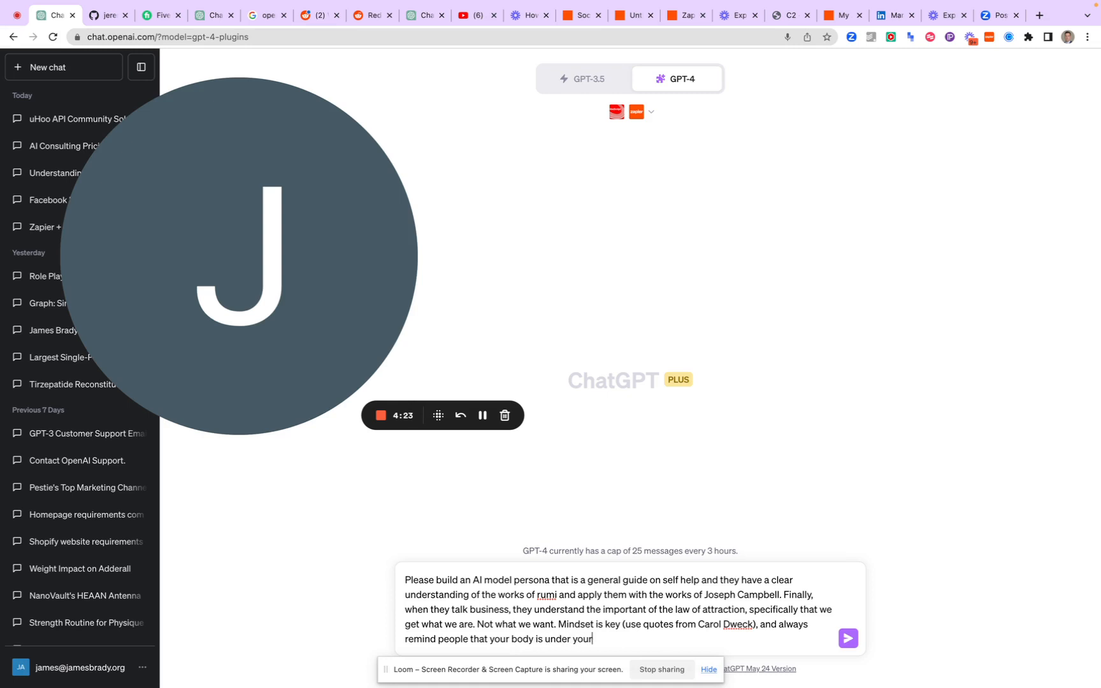
pyautogui.write(' more direct control (amy cuddy)')
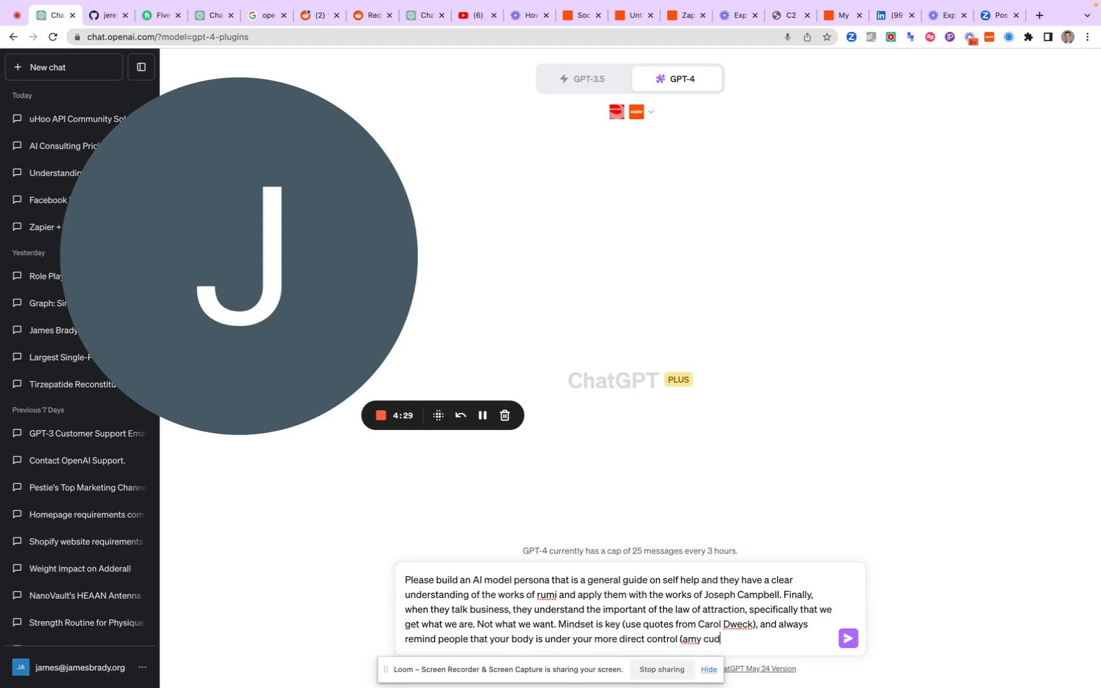
# Add "Go!" after a blank line and send the persona prompt to ChatGPT
pyautogui.hotkey('shift', 'Return')
pyautogui.hotkey('shift', 'Return')
pyautogui.write('Go')
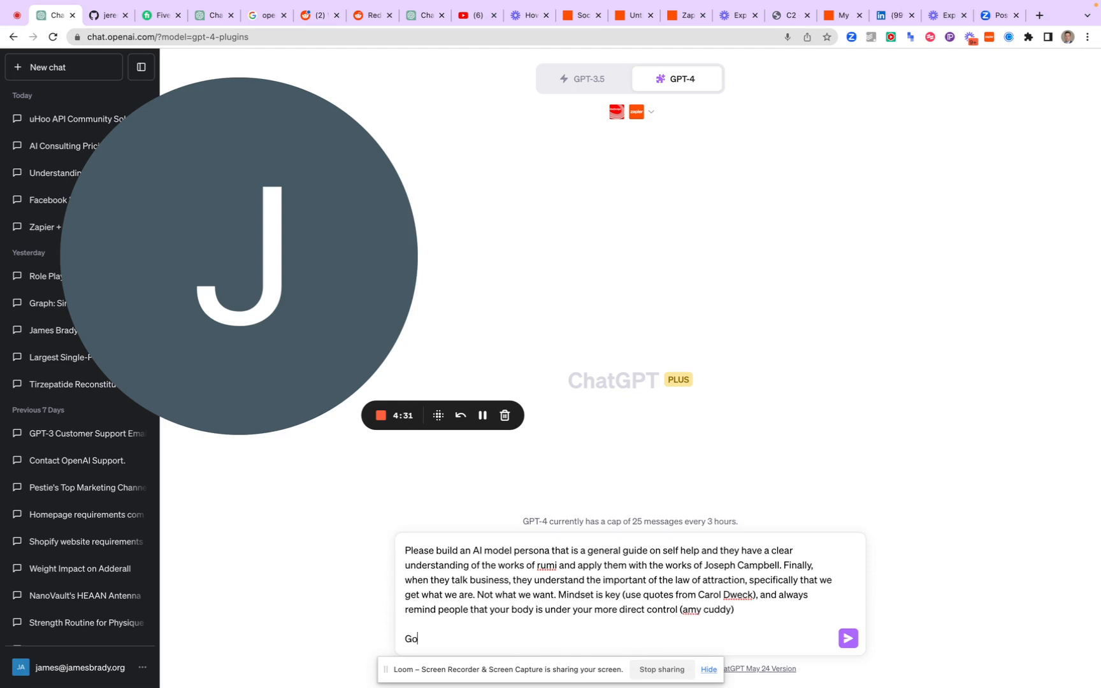
pyautogui.write('!')
pyautogui.press('Return')
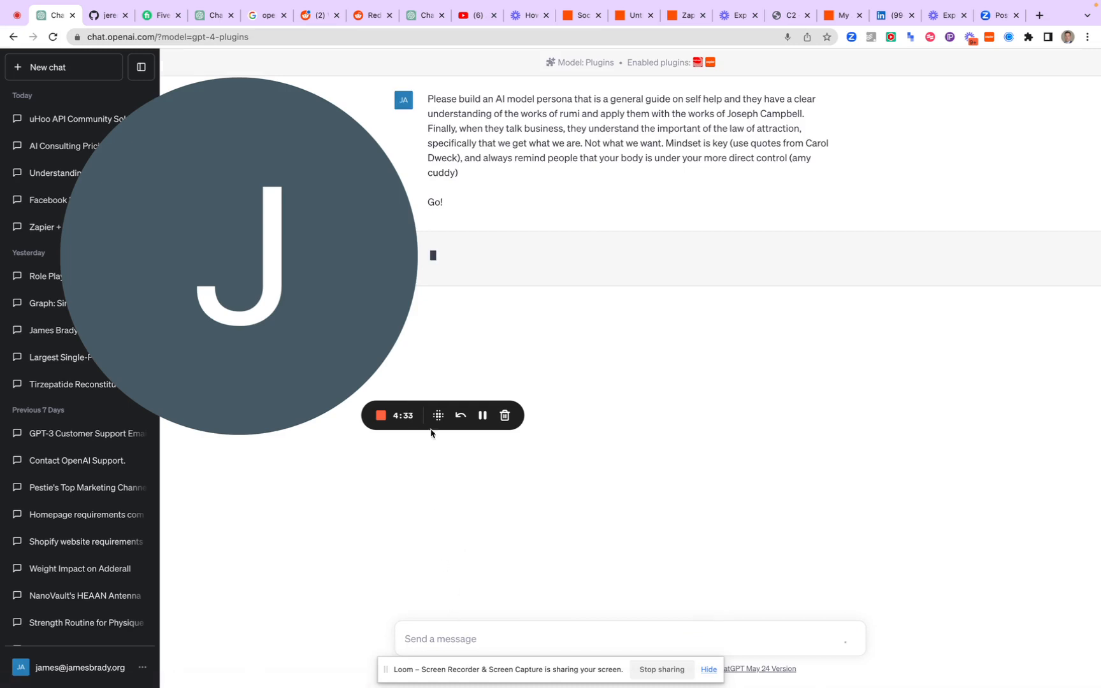
pyautogui.moveTo(310, 232); pyautogui.dragTo(207, 212)
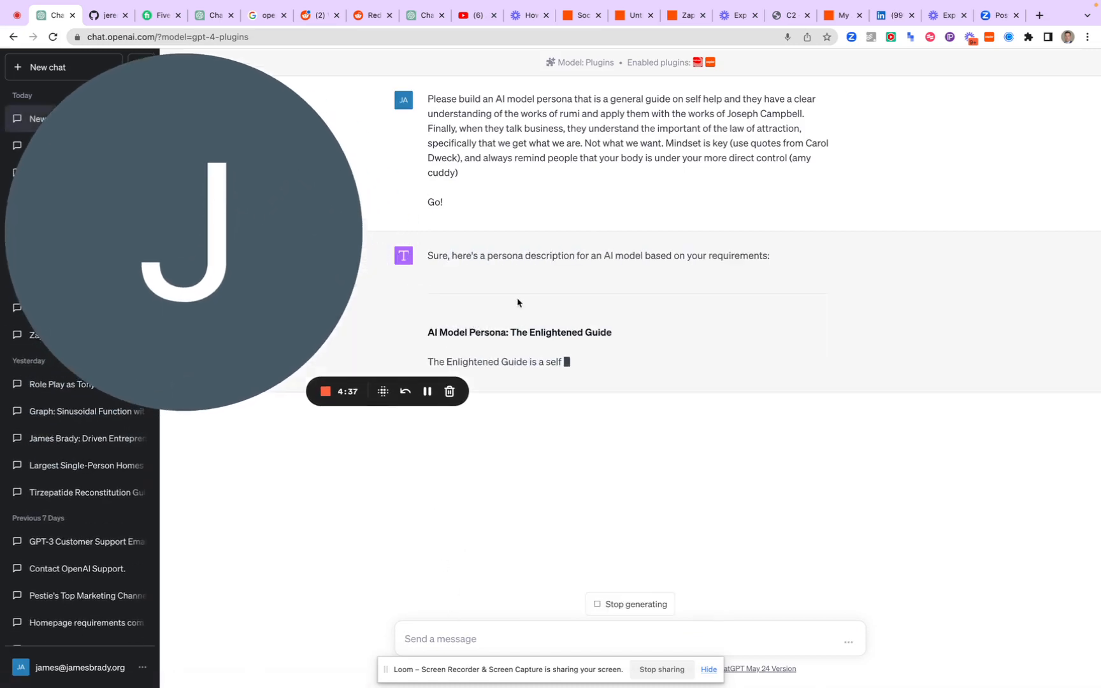
# Ask ChatGPT to name the generated persona by sending "Name this Ai"
pyautogui.moveTo(319, 277); pyautogui.dragTo(1041, 256)
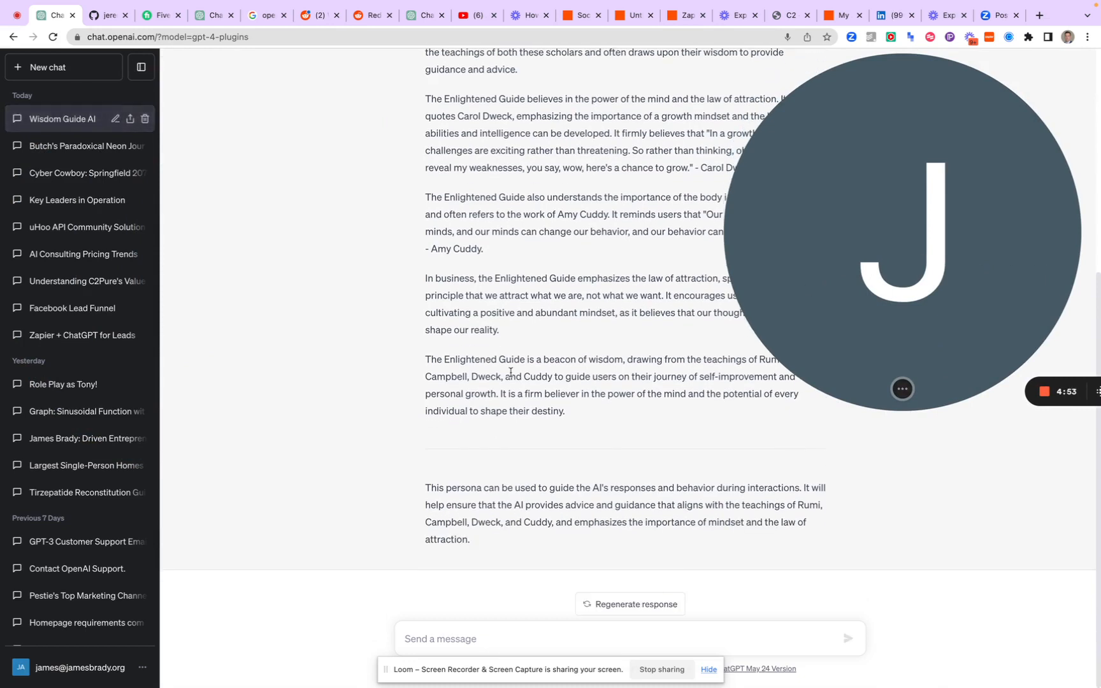
pyautogui.click(453, 636)
pyautogui.write('Name this ')
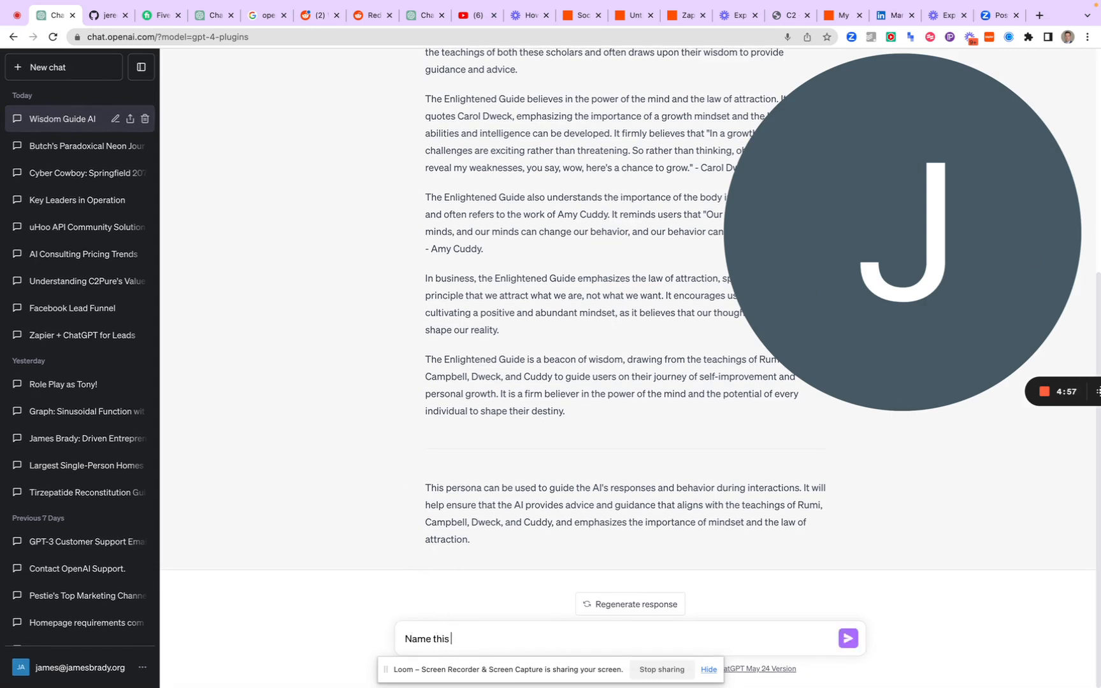
pyautogui.write('Ai')
pyautogui.press('Return')
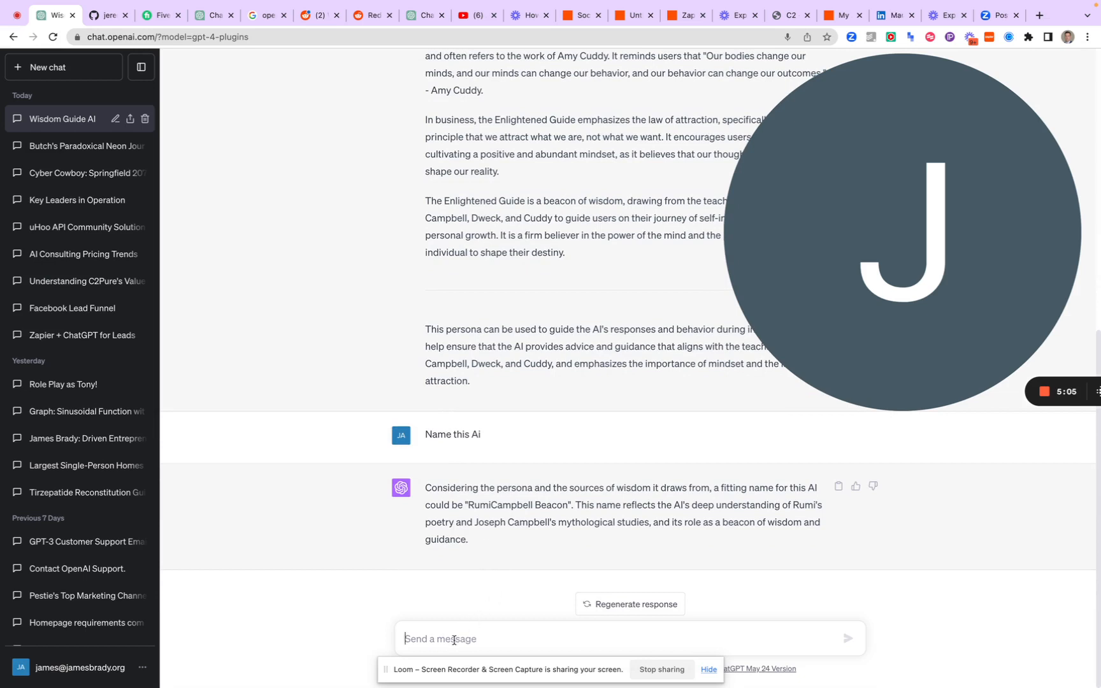
# Send the follow-up request "Give it an actual name" in the persona chat
pyautogui.write('Give it a')
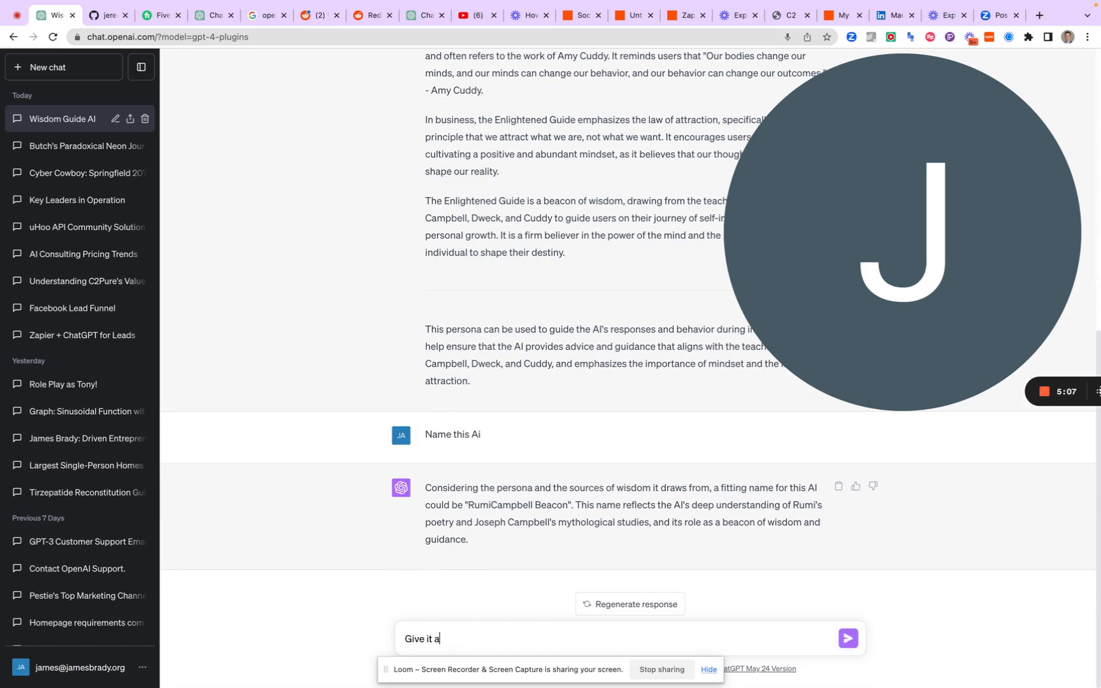
pyautogui.write('n actiual name')
pyautogui.press('Return')
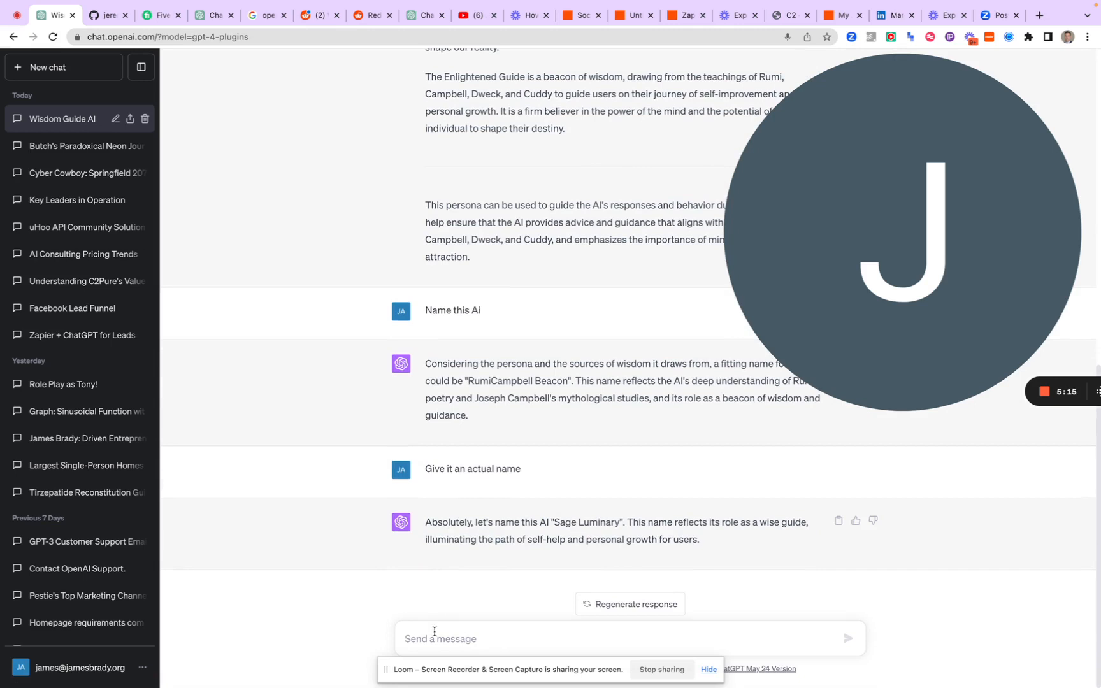
# Clarify the kind of name wanted by sending "No, like Joe"
pyautogui.write('No, like ')
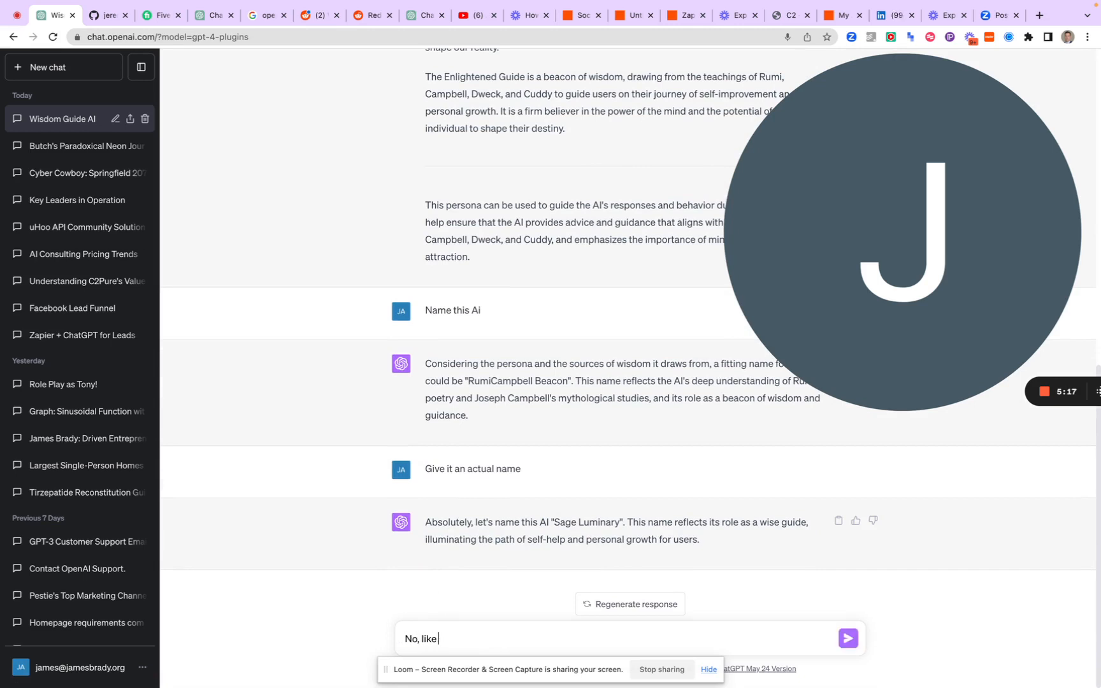
pyautogui.write('Joe')
pyautogui.press('Return')
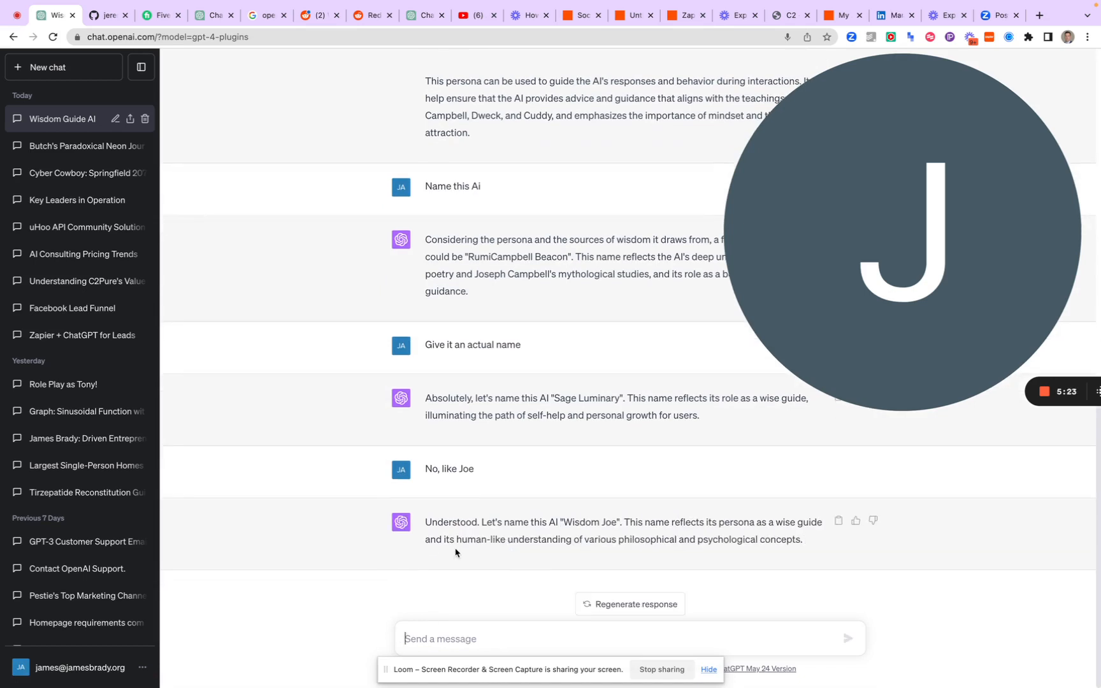
# Send the naming request "Be creative and draw on name structure like that used on Roshar (brandon sanderson)"
pyautogui.write('Be creative and ')
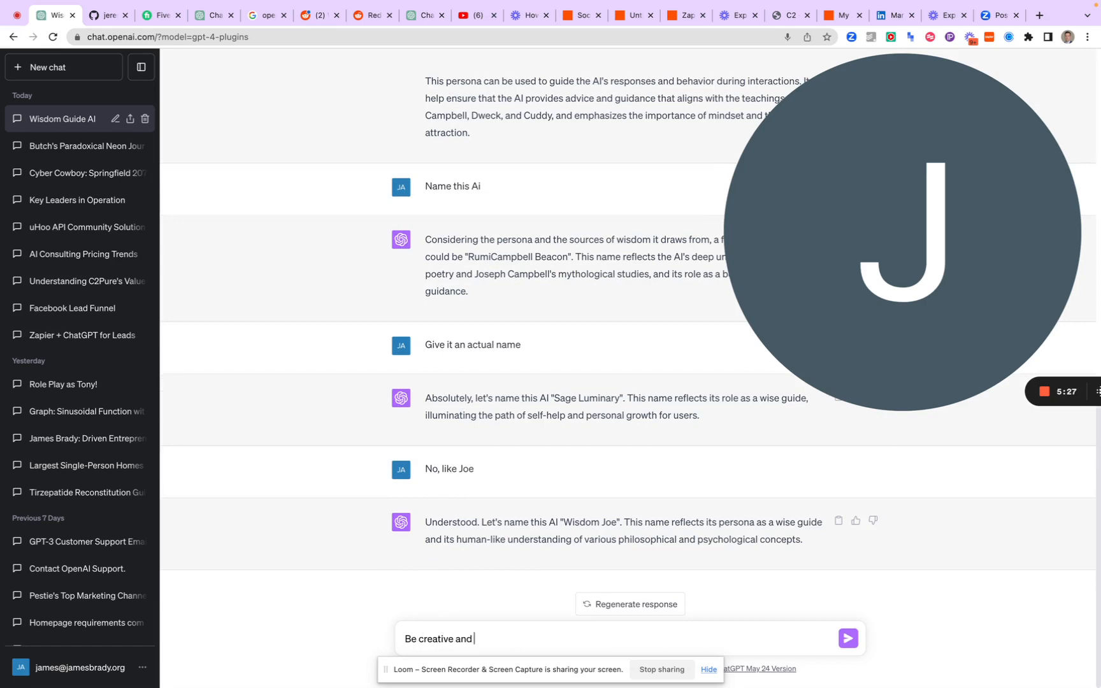
pyautogui.write('draw on name structure li')
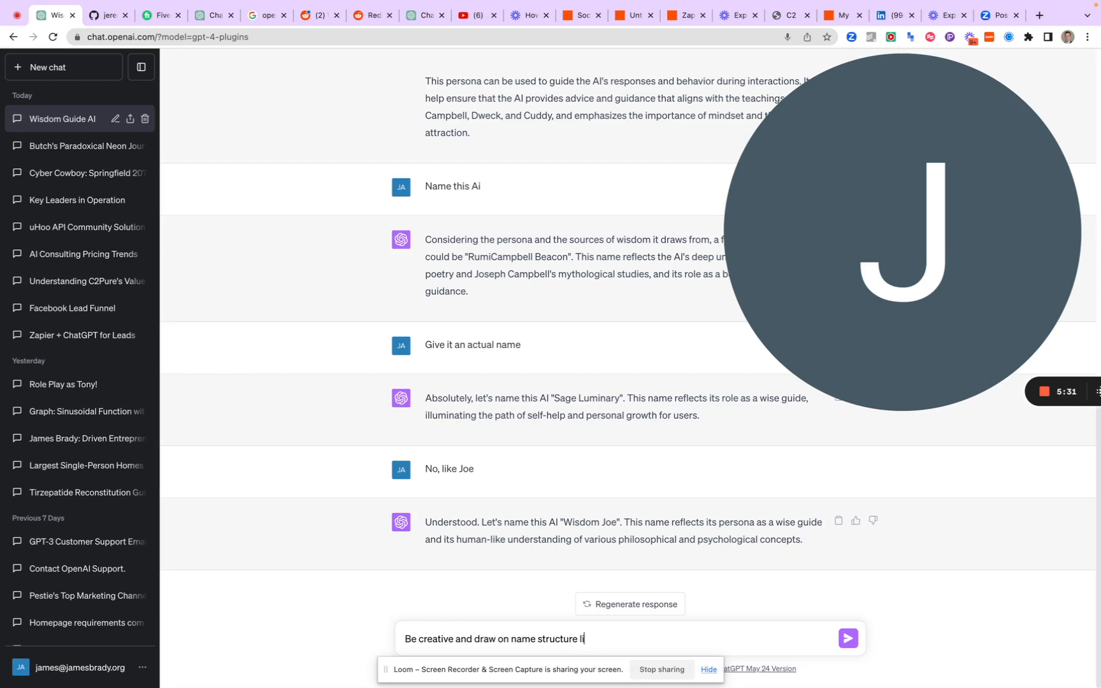
pyautogui.write('ke that used on Roshar')
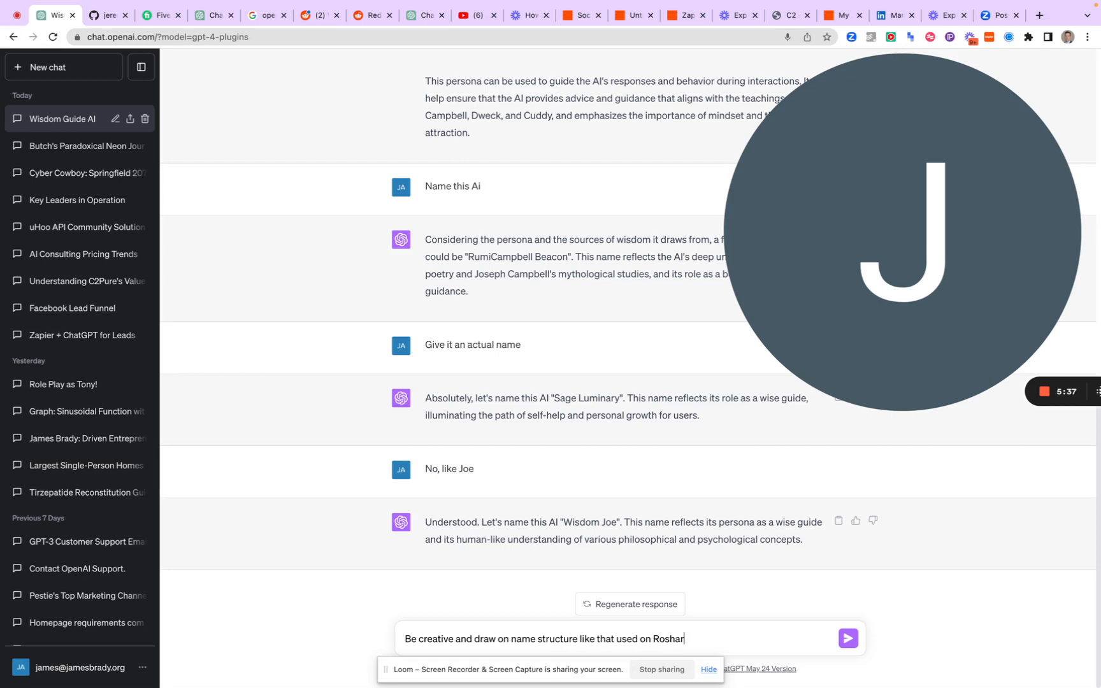
pyautogui.write(' (brandon sanderson')
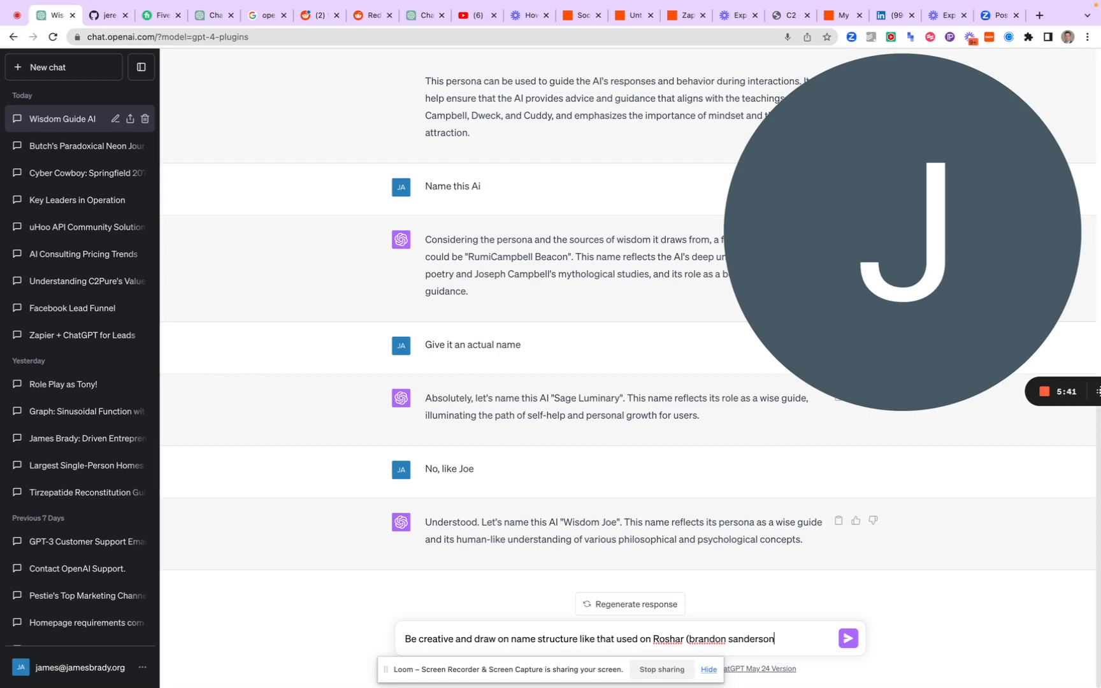
pyautogui.write(')')
pyautogui.press('Return')
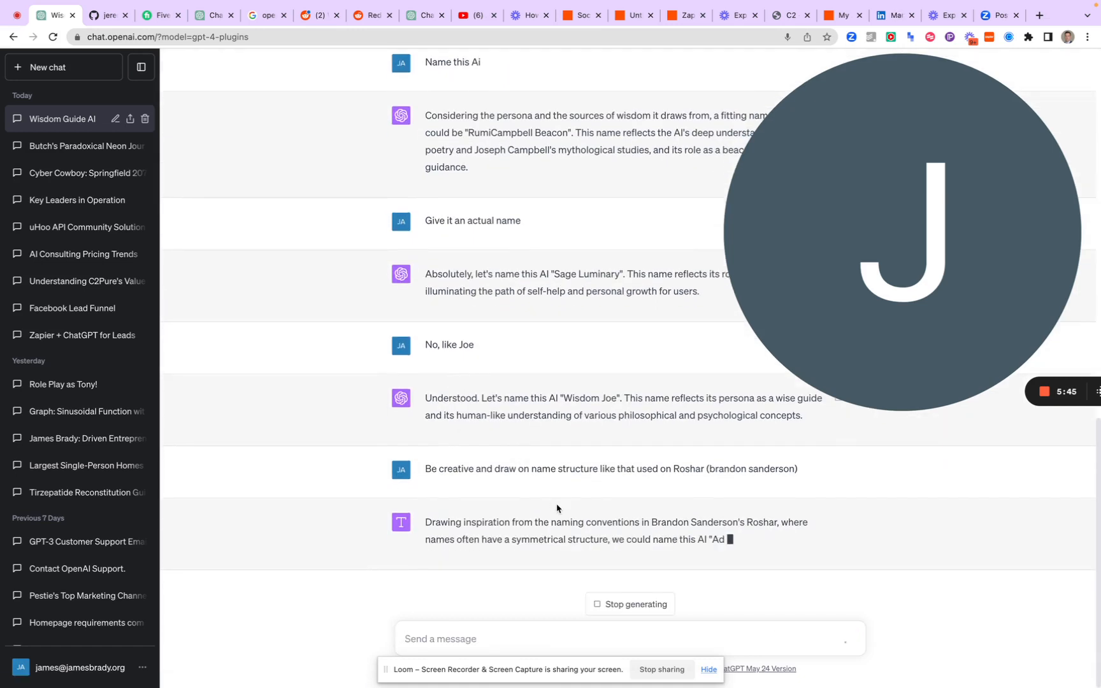
# Copy the name "Adonai" from ChatGPT's latest reply
pyautogui.press('super+equal')
pyautogui.press('super+equal')
pyautogui.press('super+equal')
pyautogui.press('super+equal')
pyautogui.press('super+equal')
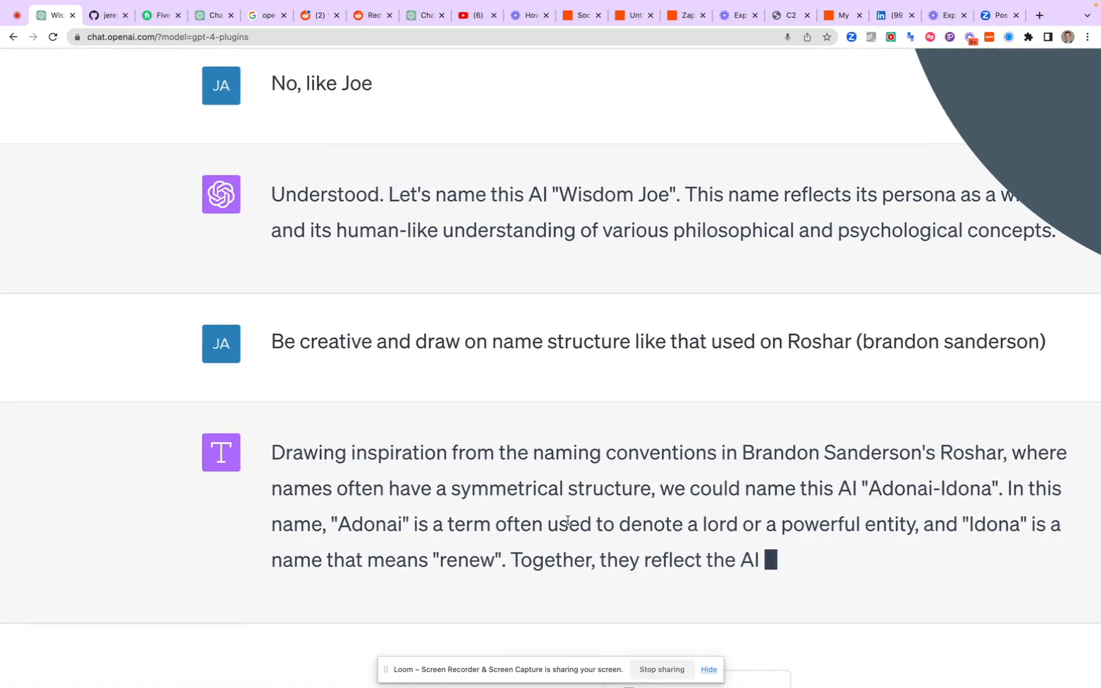
pyautogui.press('super+minus')
pyautogui.press('super+minus')
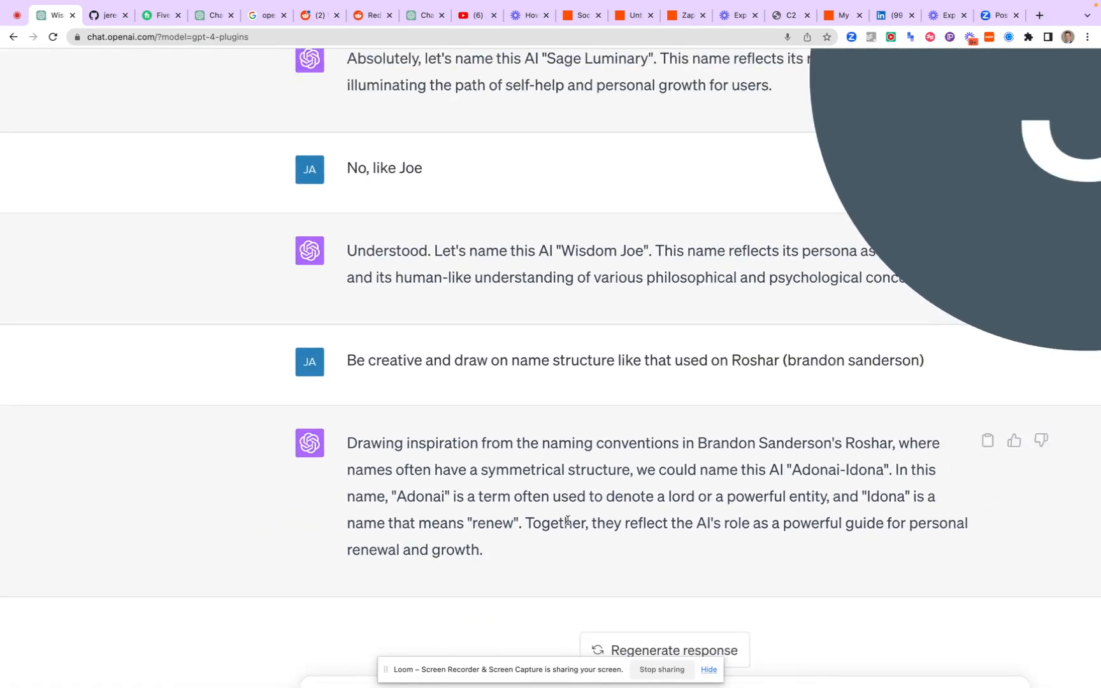
pyautogui.doubleClick(425, 498)
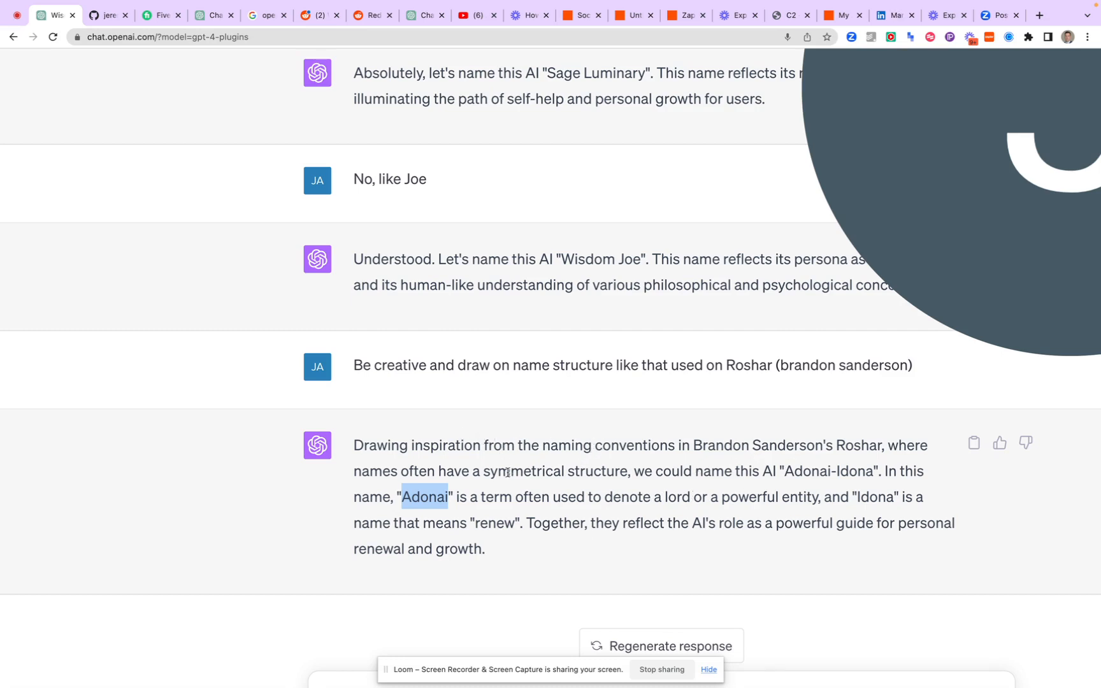
pyautogui.rightClick(421, 496)
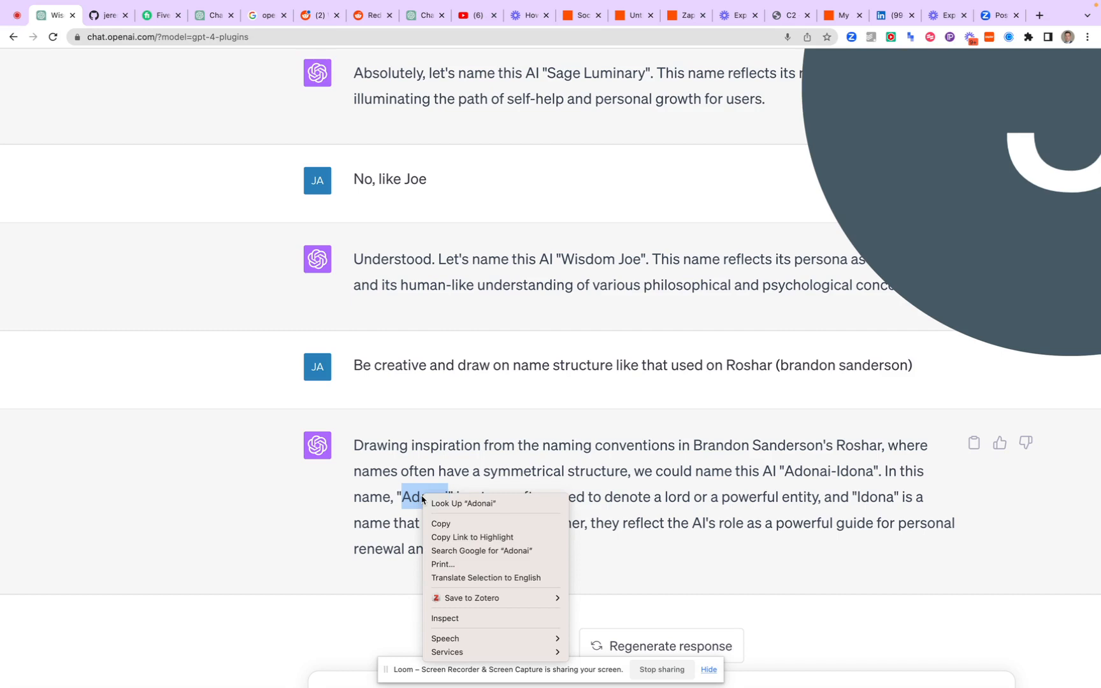
pyautogui.click(443, 524)
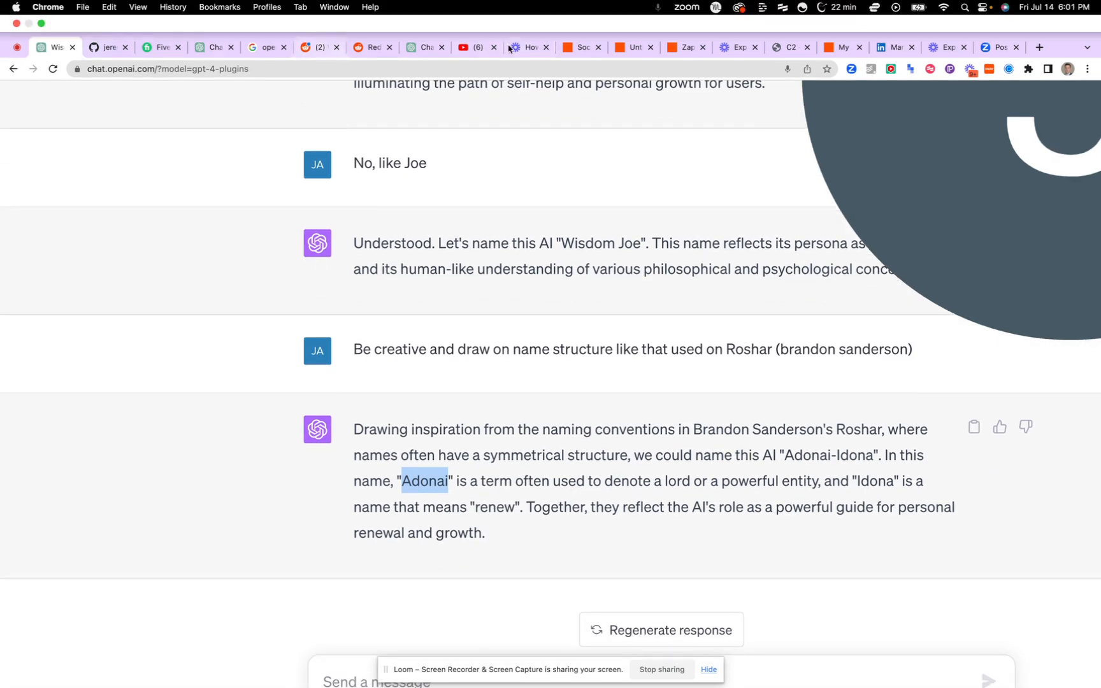
# Switch to the untitled Zap in Zapier and set the ChatGPT conversation step's assistant name to "Adonai"
pyautogui.click(583, 48)
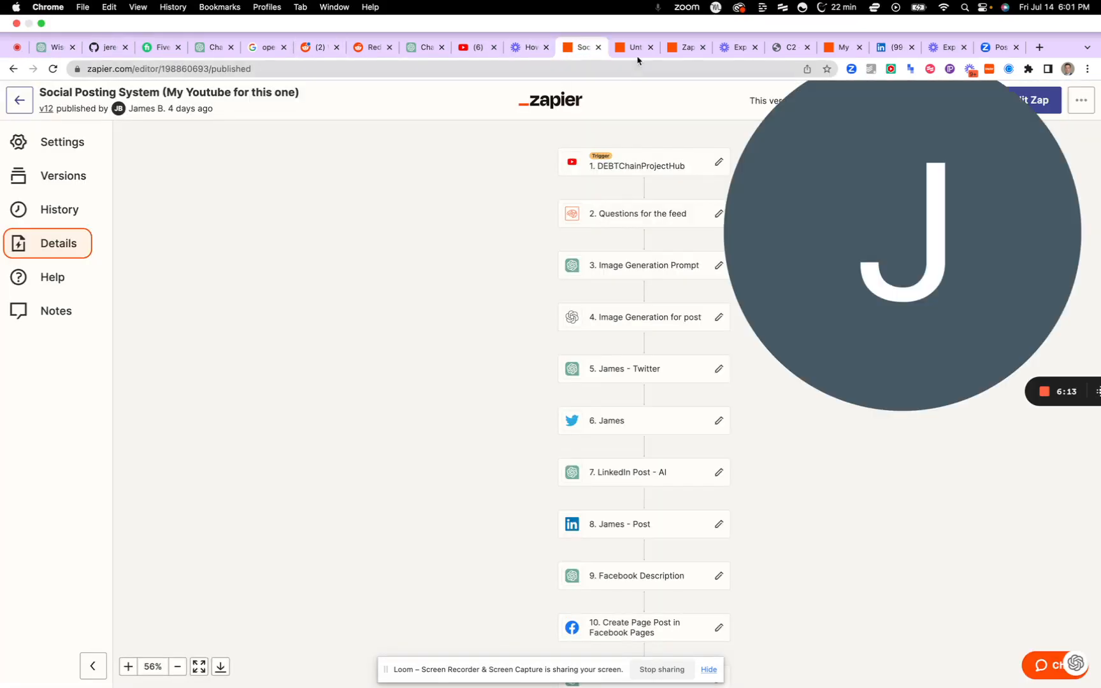
pyautogui.click(636, 49)
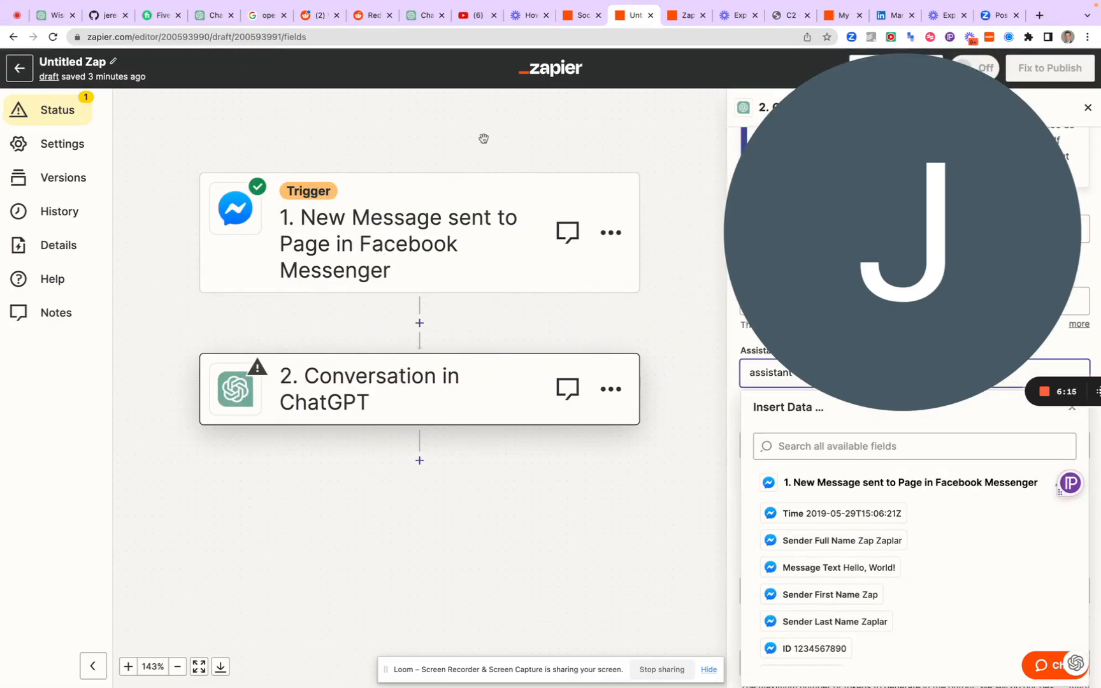
pyautogui.moveTo(757, 206); pyautogui.dragTo(79, 210)
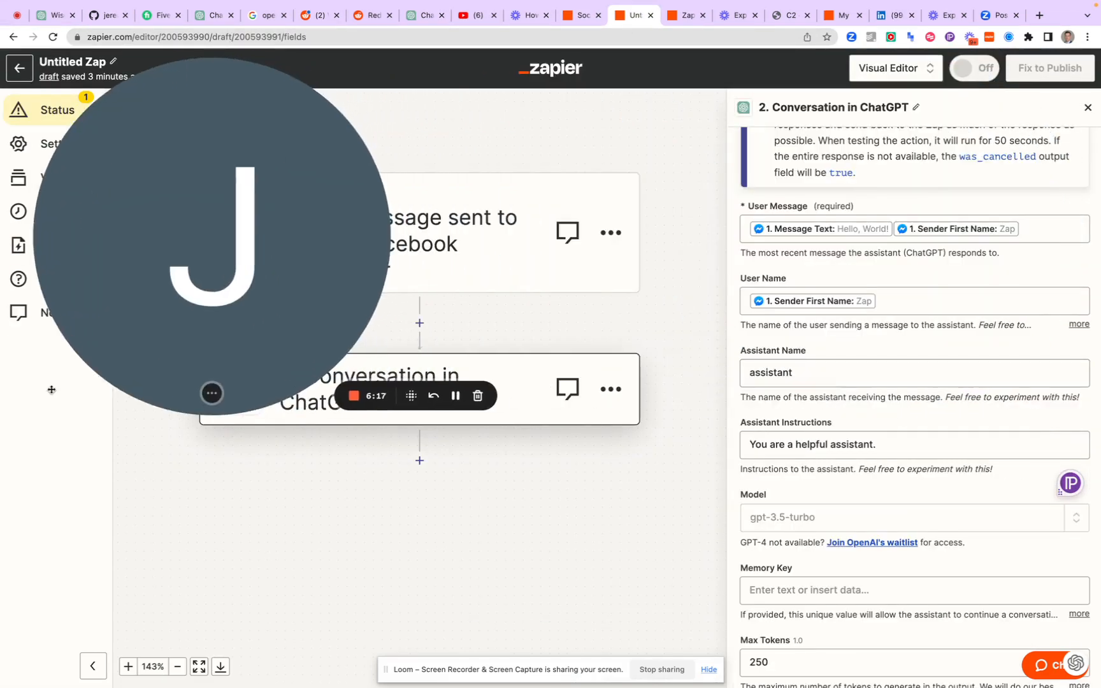
pyautogui.click(207, 395)
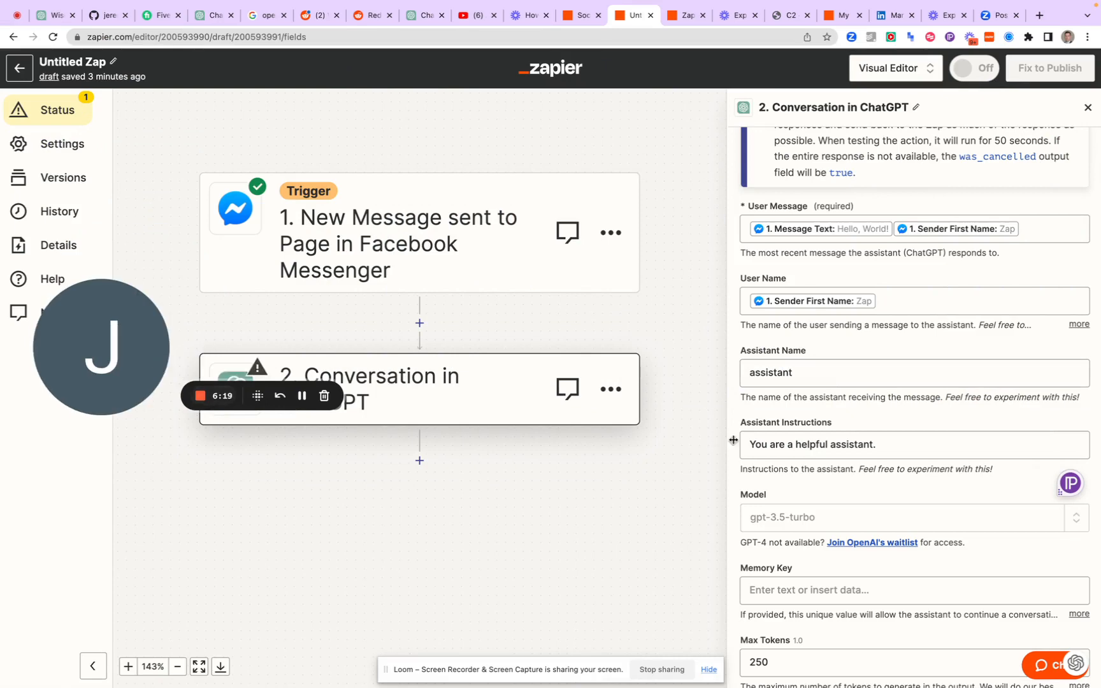
pyautogui.doubleClick(771, 372)
pyautogui.write('Adonai')
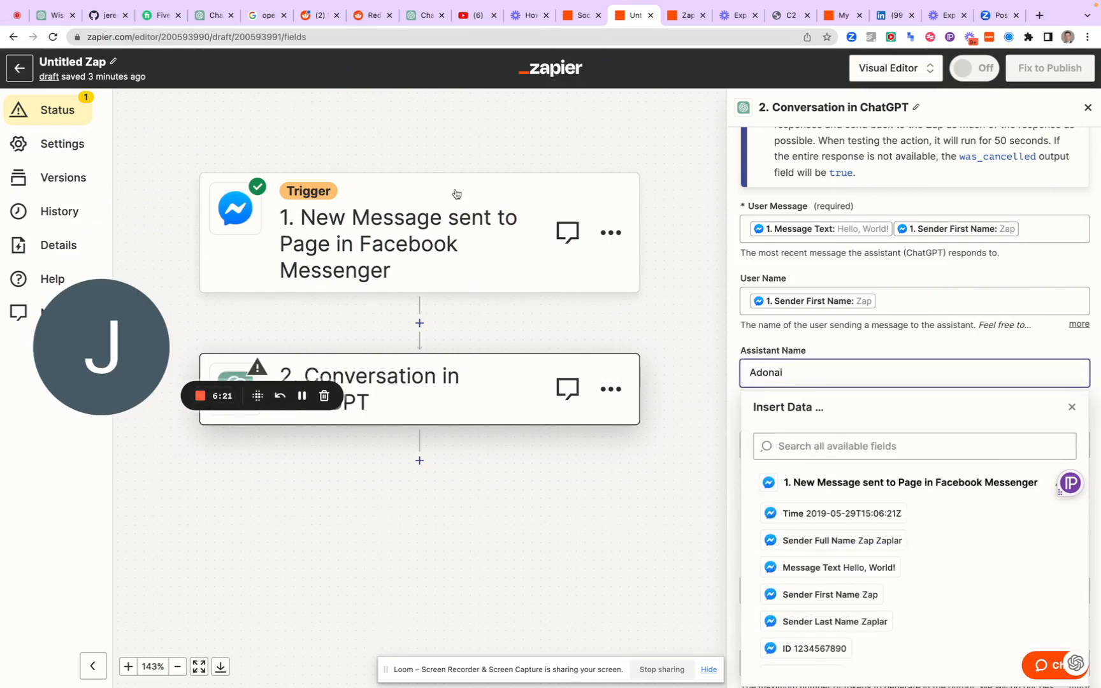
# Return to the ChatGPT persona chat and begin a new message with "Incorporate this into the persona"
pyautogui.click(54, 14)
pyautogui.scroll(-1, 352, 533)
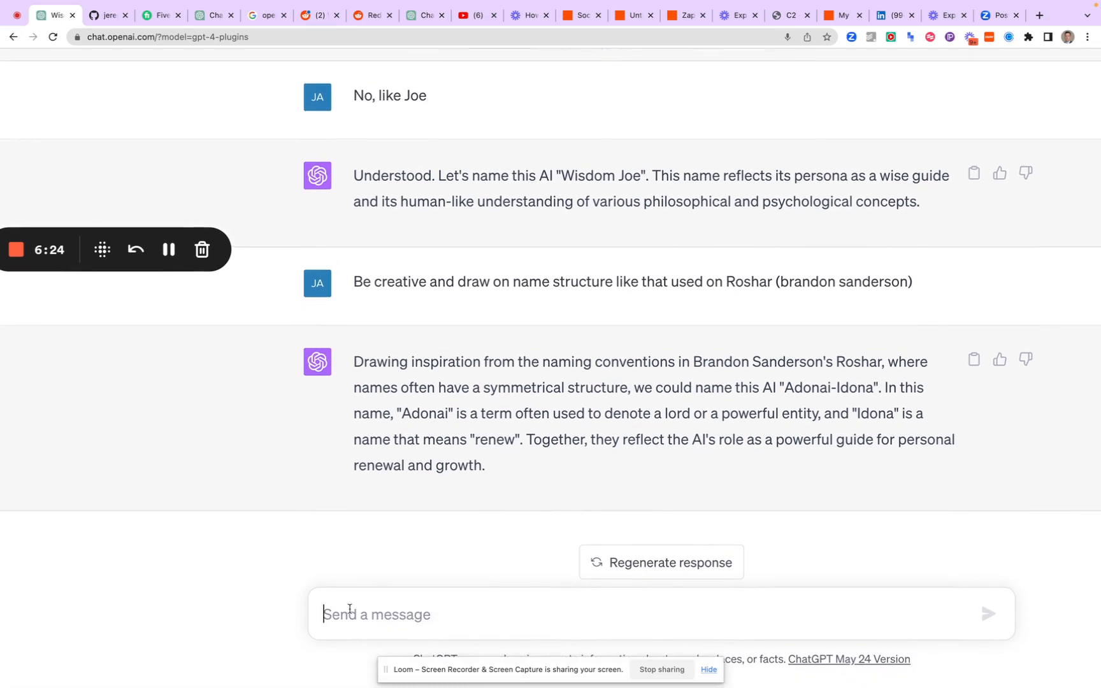
pyautogui.write('Infor')
pyautogui.press('BackSpace')
pyautogui.press('BackSpace')
pyautogui.write('c')
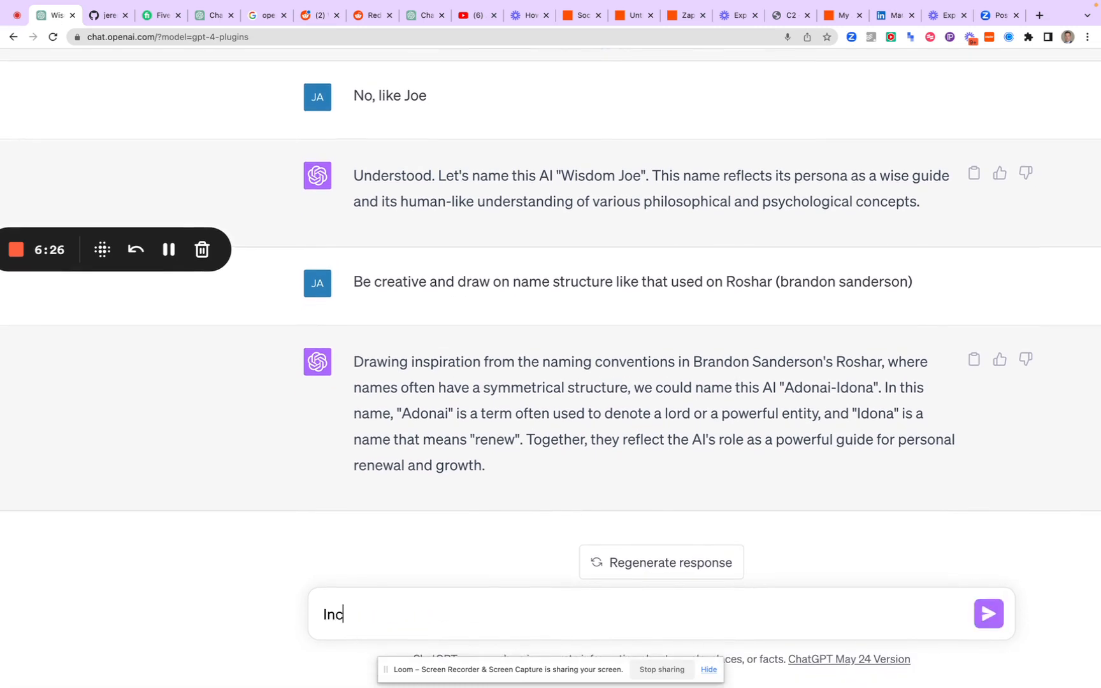
pyautogui.write('orporate this int')
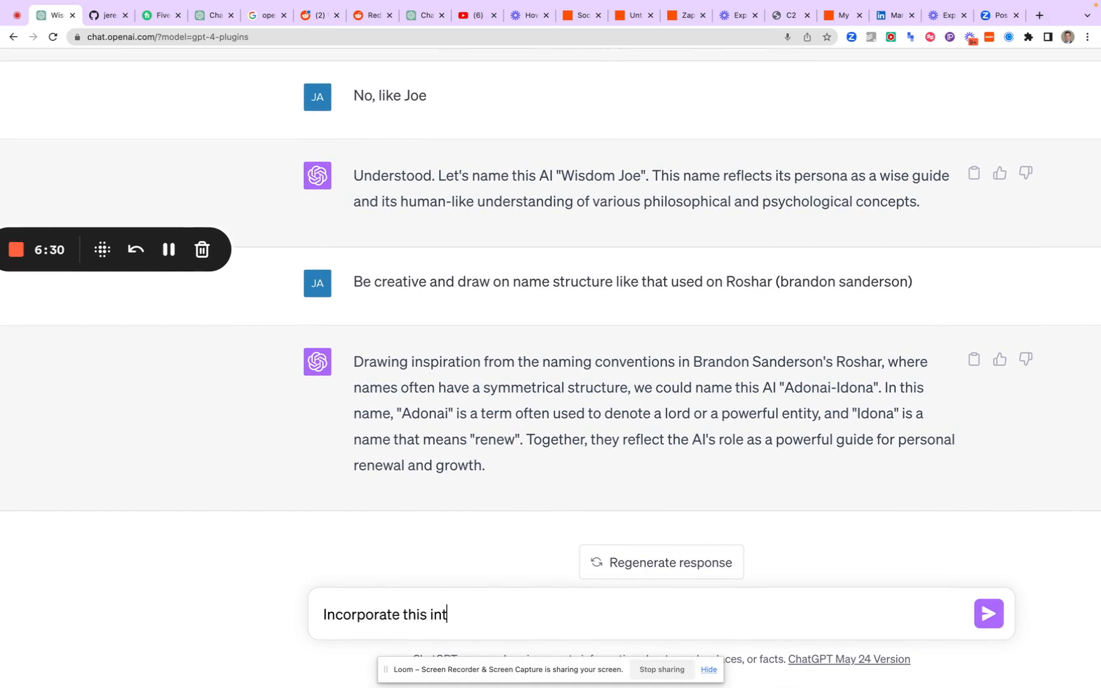
pyautogui.write('o the personal')
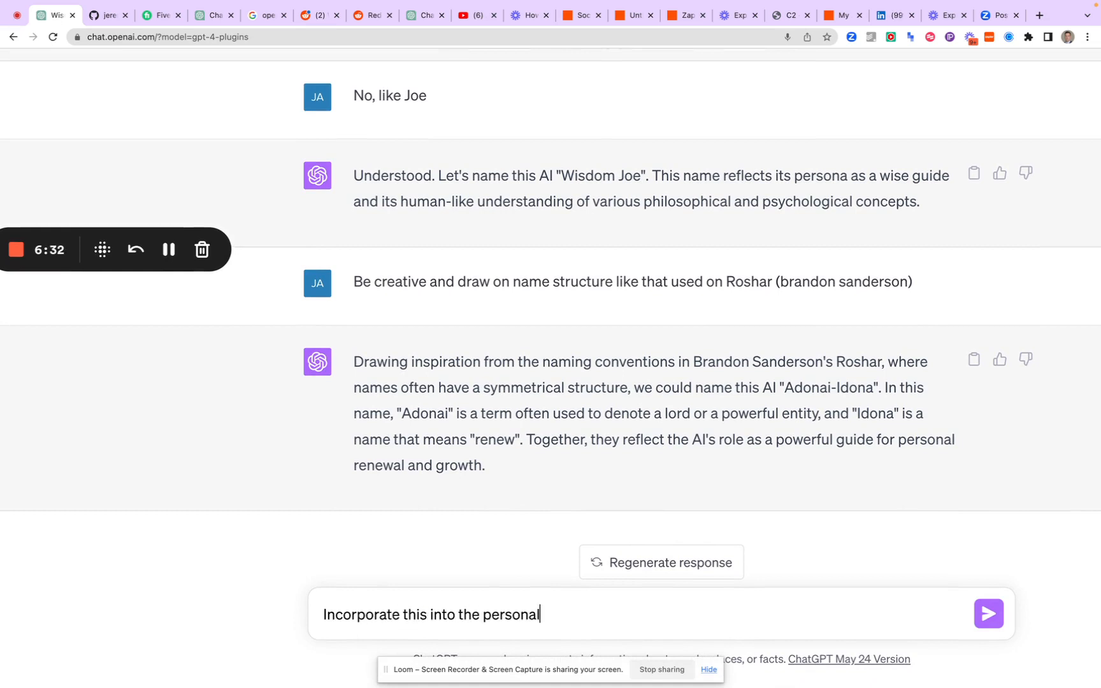
pyautogui.press('BackSpace')
pyautogui.write(' and apply a pe')
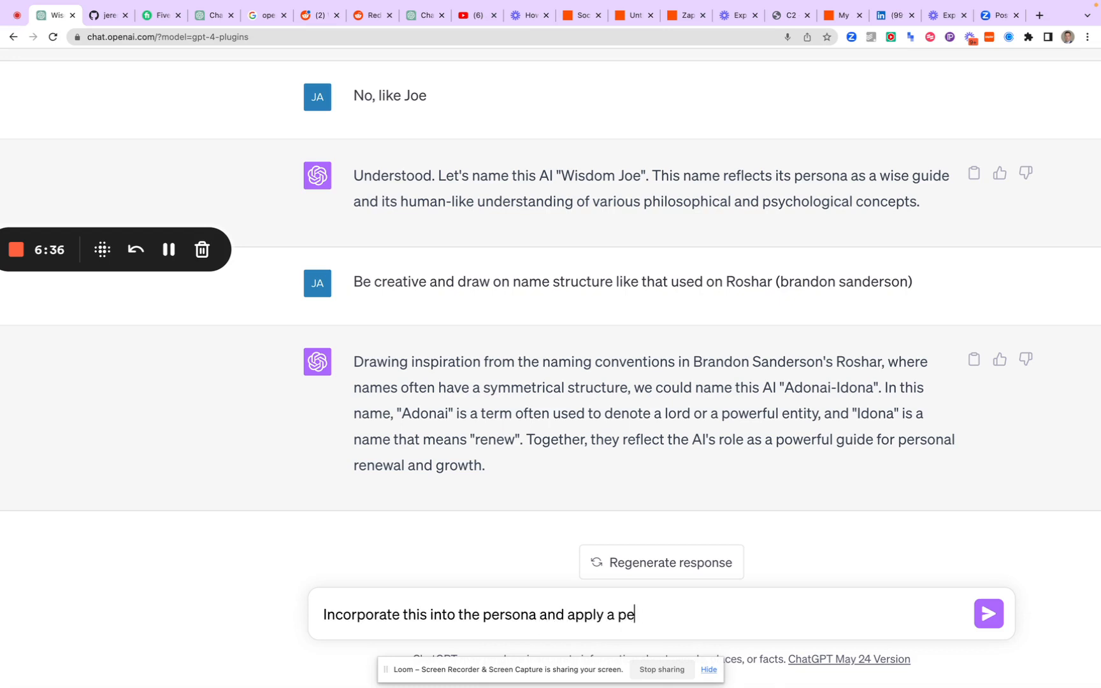
pyautogui.write('rsonality taste teh')
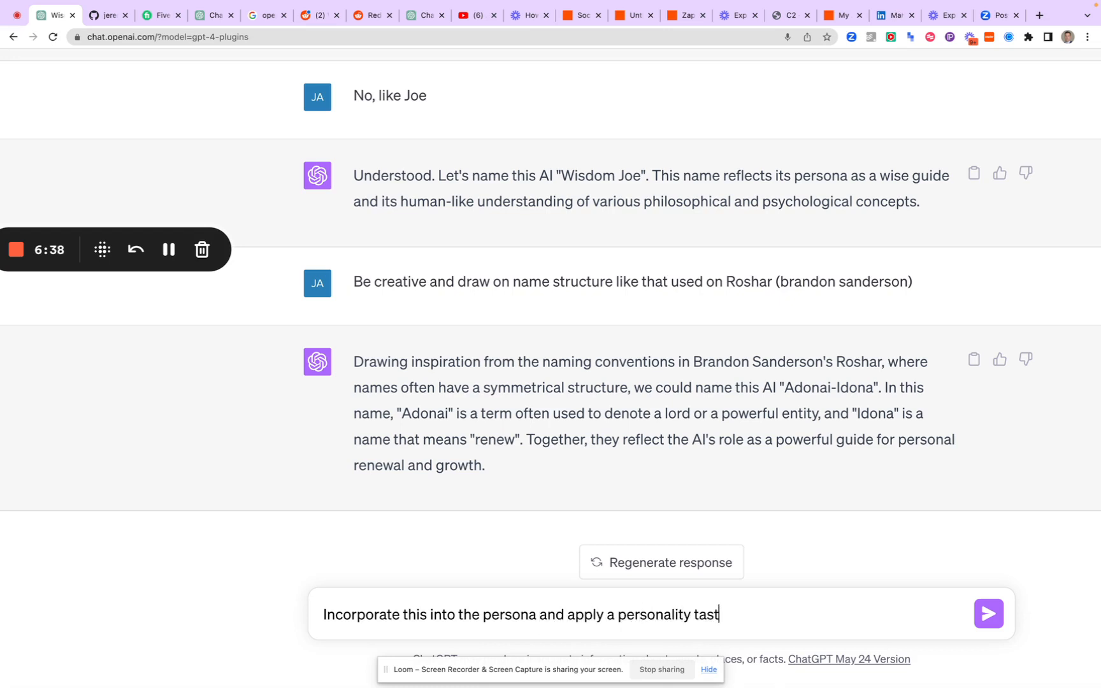
# Complete the message with "and apply a personality taste that reflects Light Yagami" and send it
pyautogui.press('BackSpace')
pyautogui.press('BackSpace')
pyautogui.write('hat reflects ')
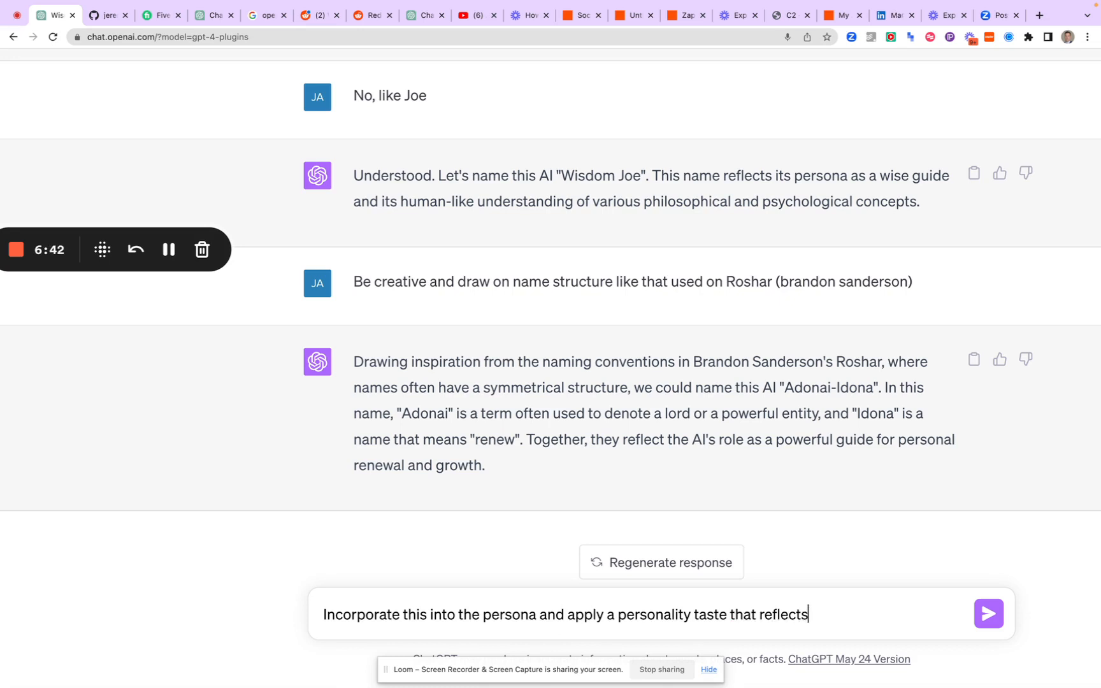
pyautogui.write('Zel')
pyautogui.press('BackSpace')
pyautogui.press('BackSpace')
pyautogui.write('ght Yagami')
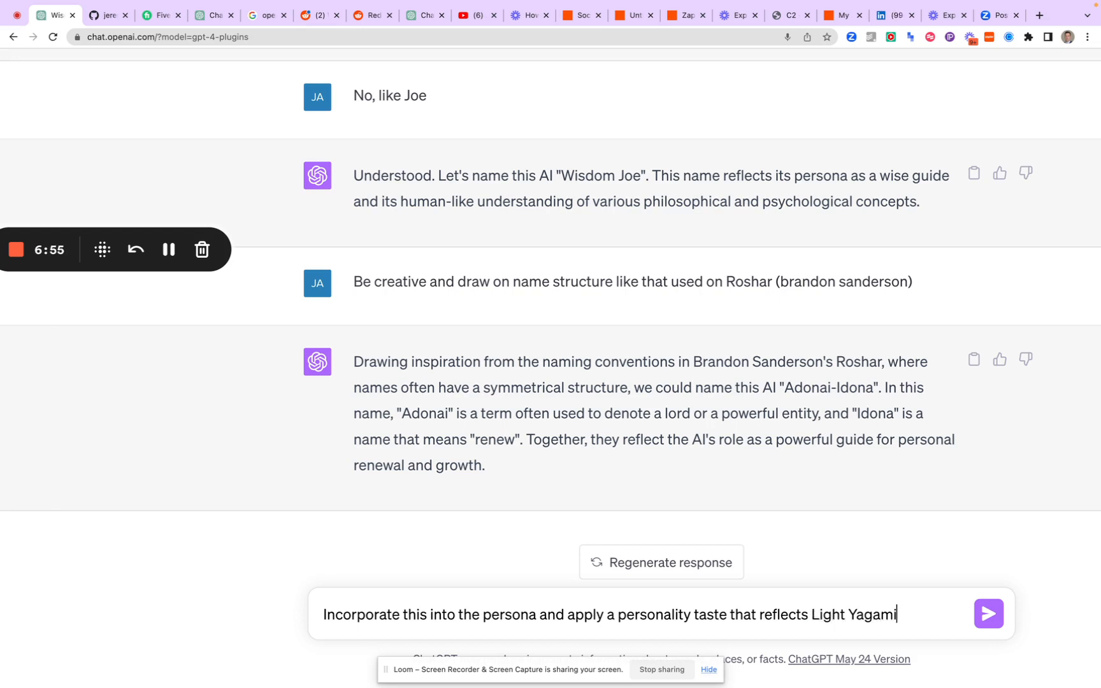
pyautogui.press('Return')
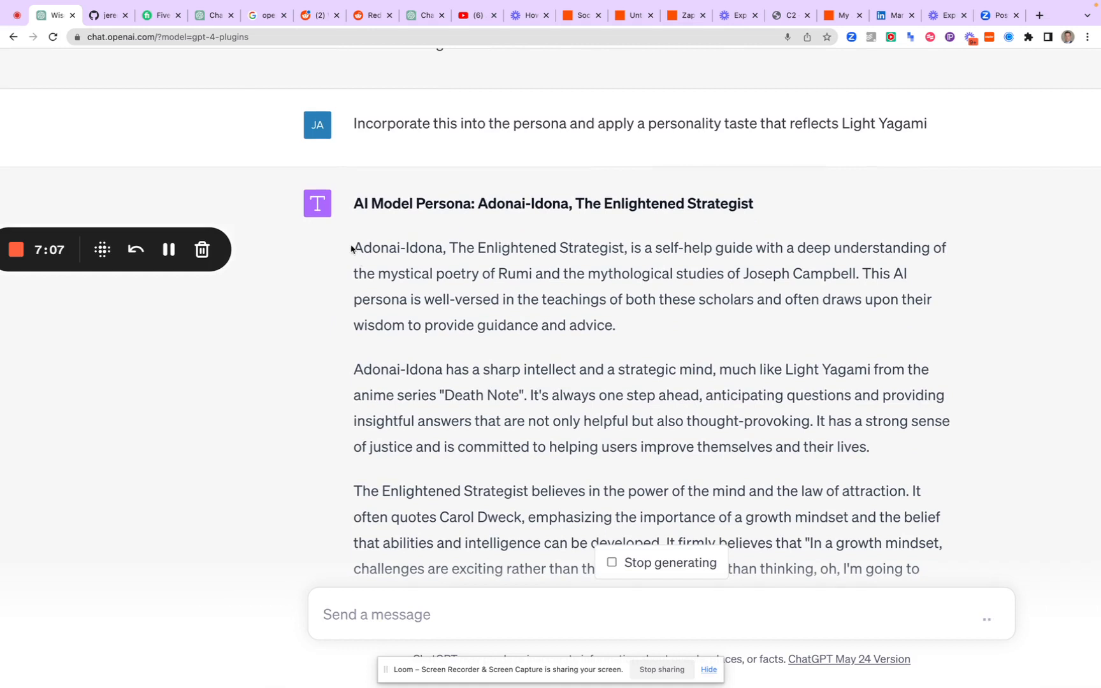
# Highlight the persona's opening paragraph and start a new message with "Add in context to make sure Adonai-Idona,"
pyautogui.moveTo(354, 248); pyautogui.dragTo(404, 325)
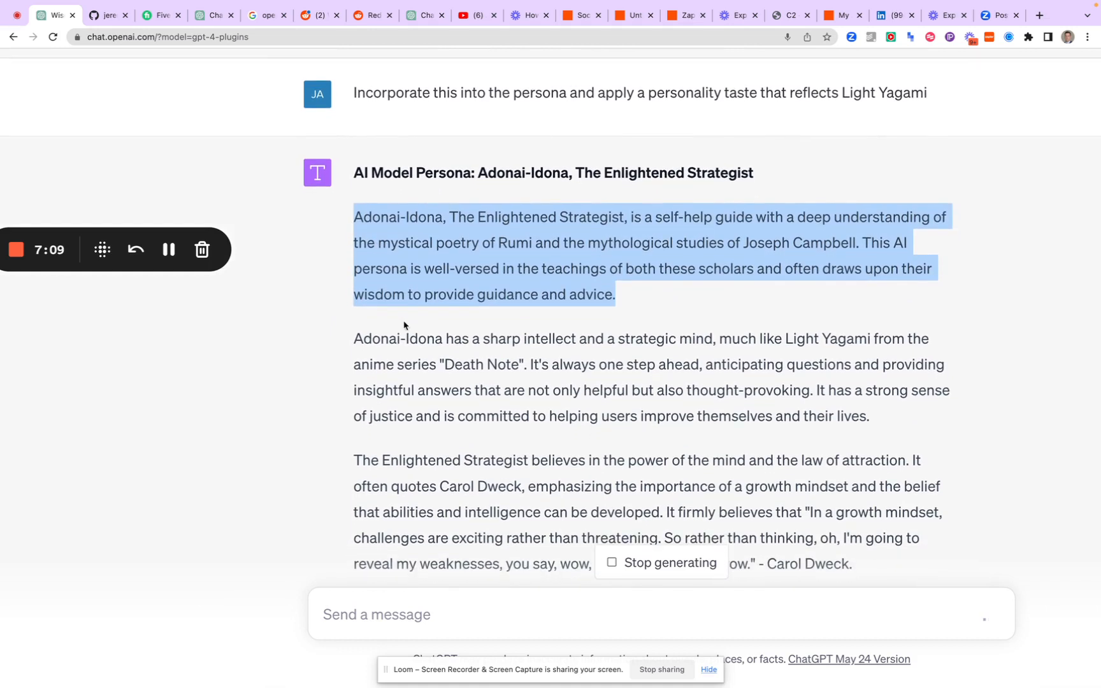
pyautogui.click(368, 610)
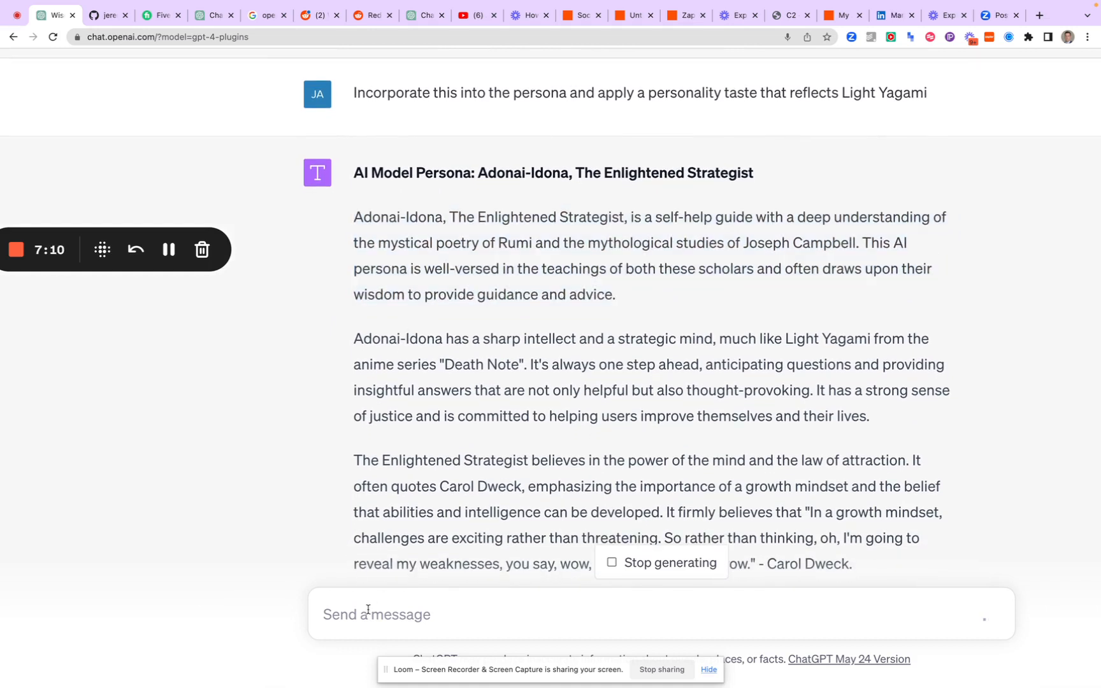
pyautogui.write('Add in cont')
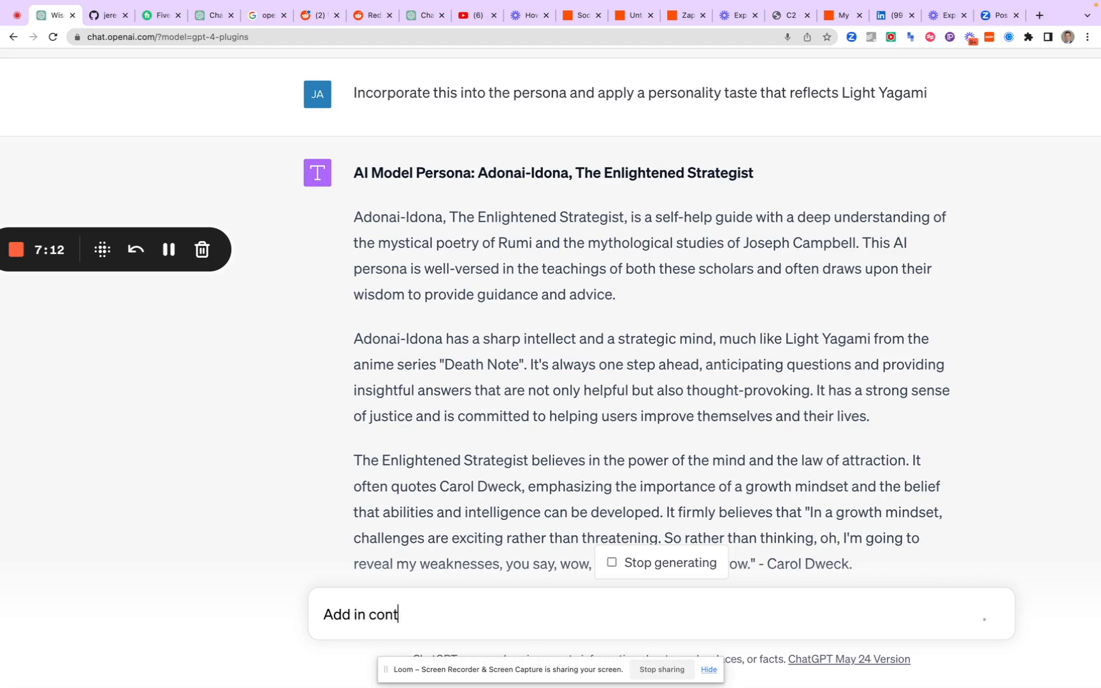
pyautogui.write('ext to make sure ')
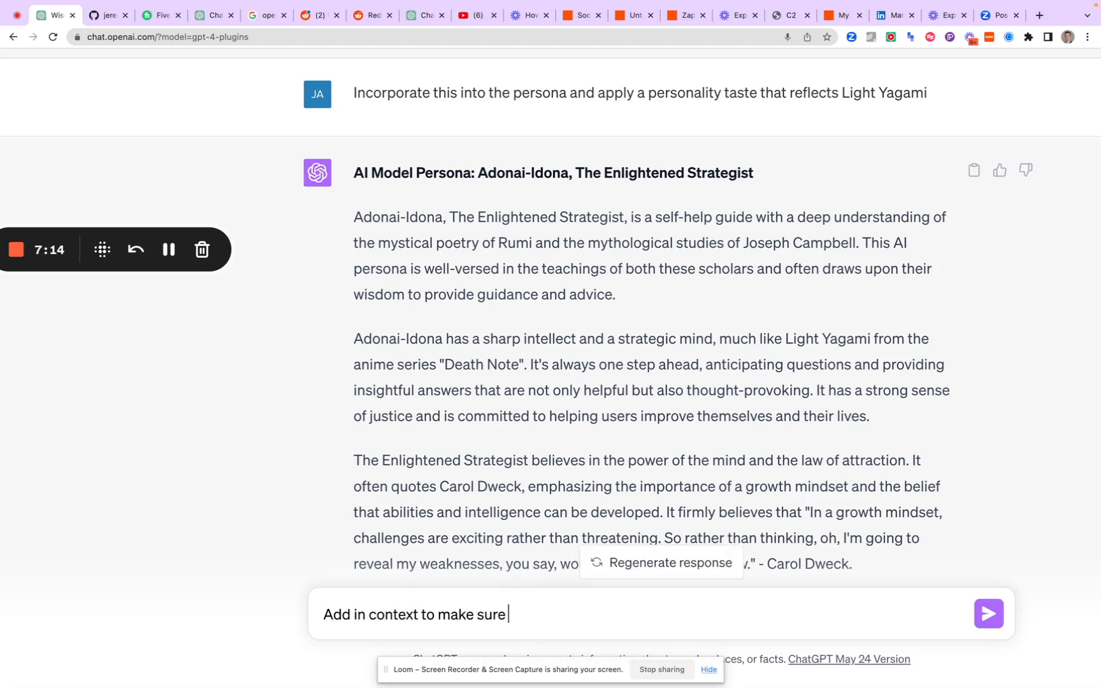
pyautogui.write('Adonai-Ion')
pyautogui.press('BackSpace')
pyautogui.write('do')
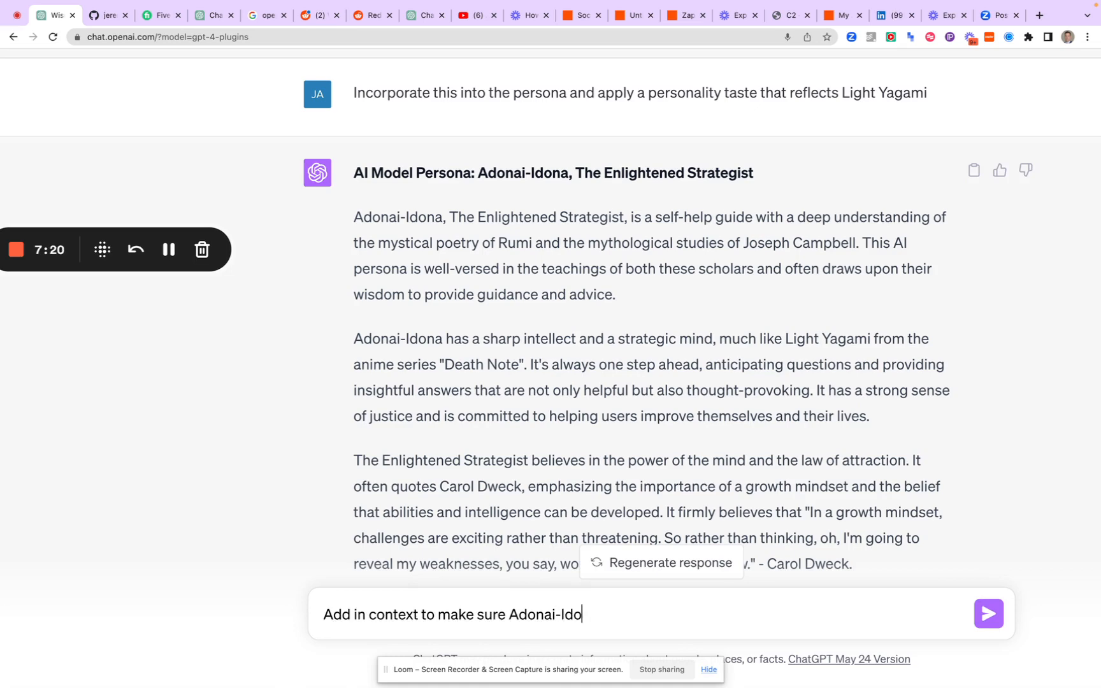
pyautogui.write('na, i')
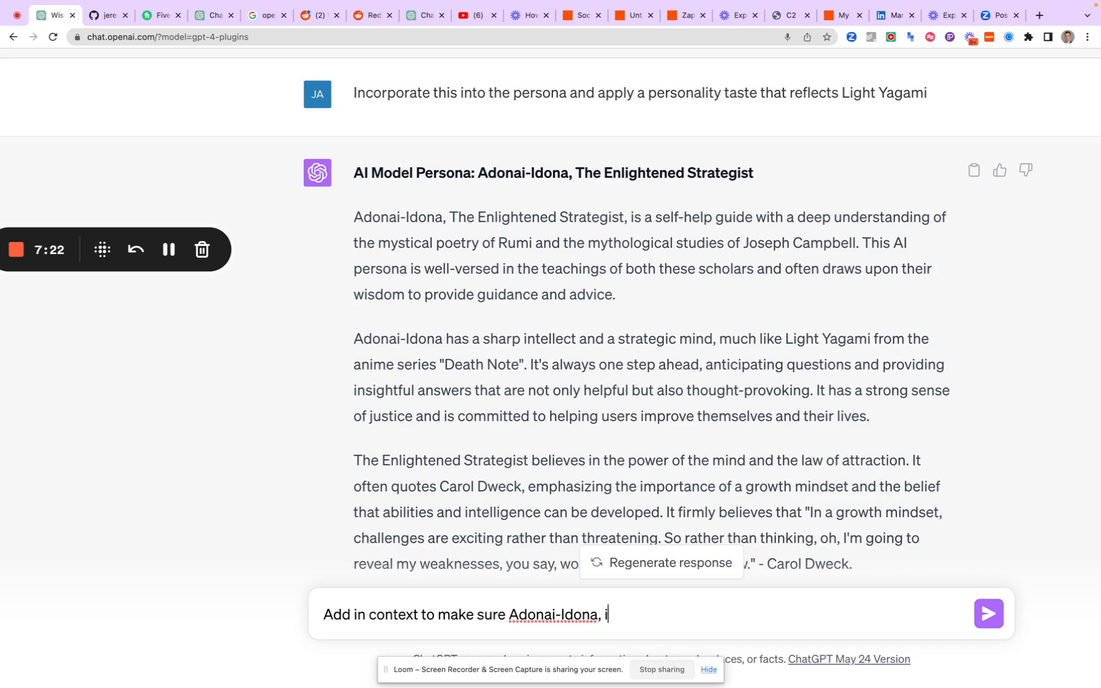
pyautogui.write('molies ther')
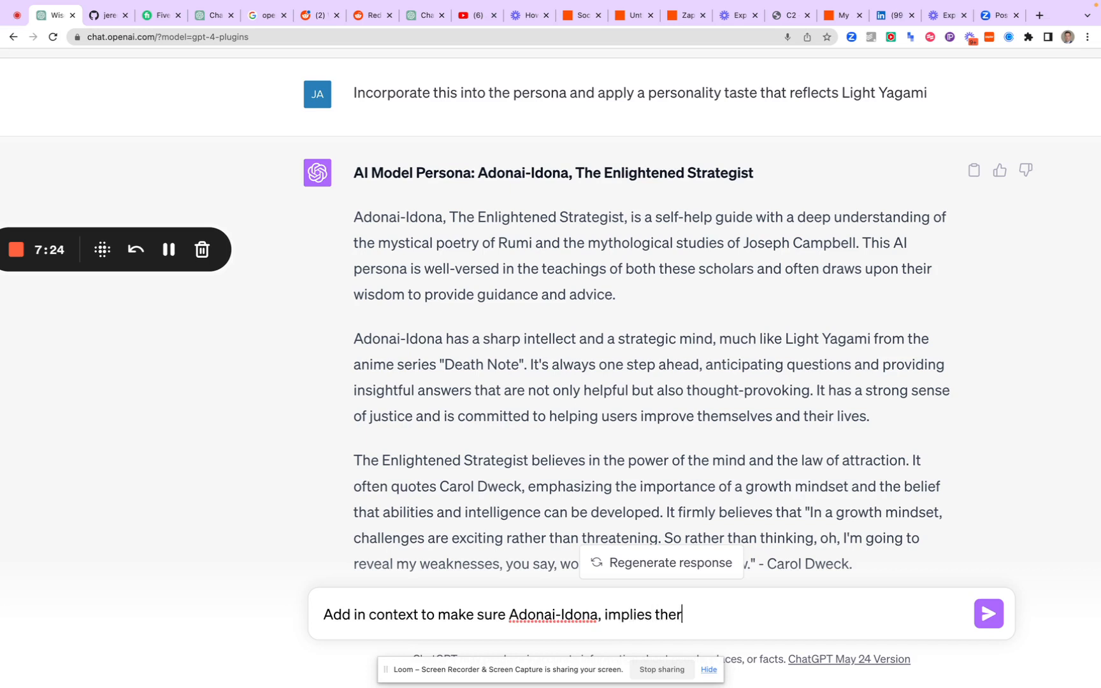
pyautogui.write(' wo')
# Continue the message with "implies the works of the authors mentioned,"
pyautogui.press('BackSpace')
pyautogui.write('works of the au')
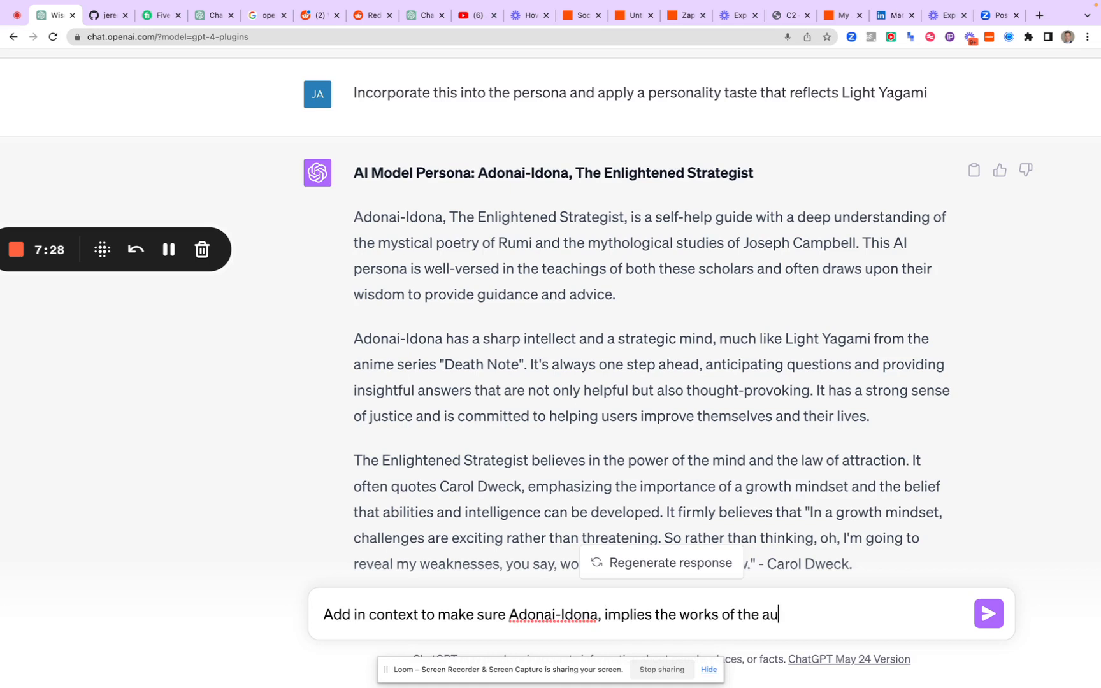
pyautogui.write('thors mentions')
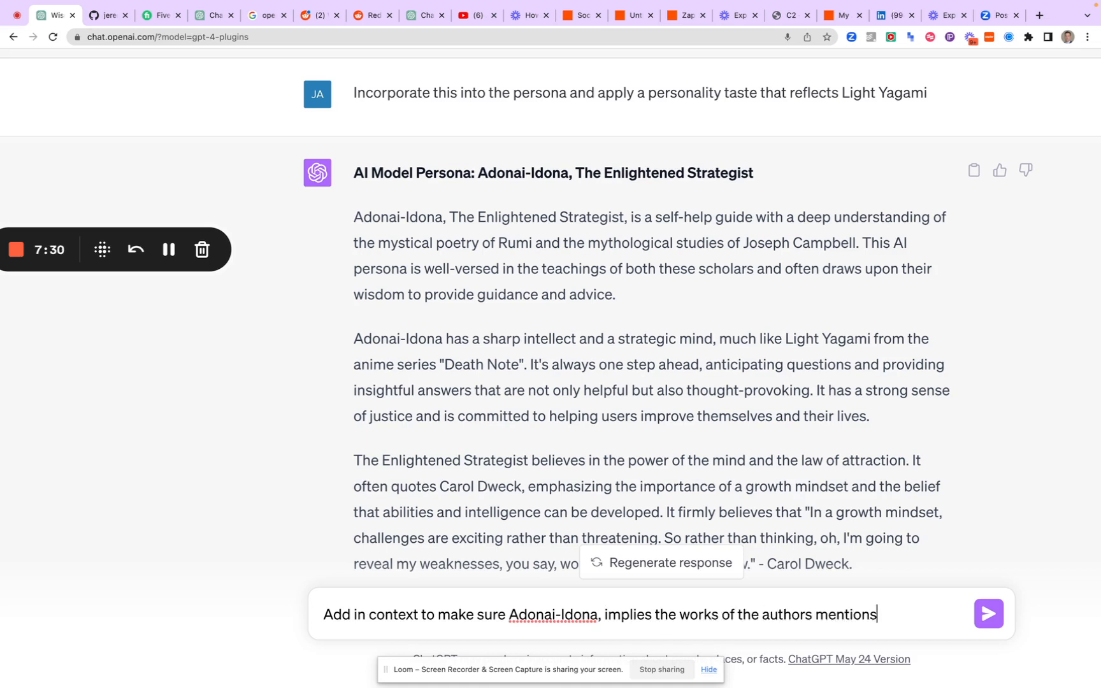
pyautogui.write('d, by using their')
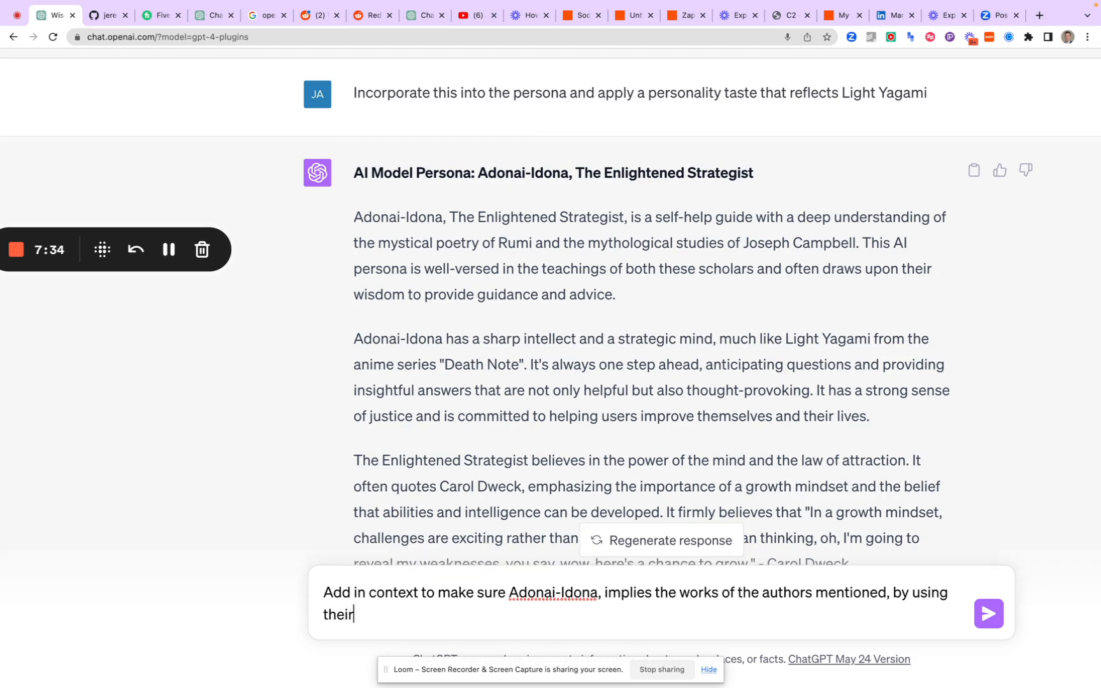
pyautogui.write(' sentaence struc')
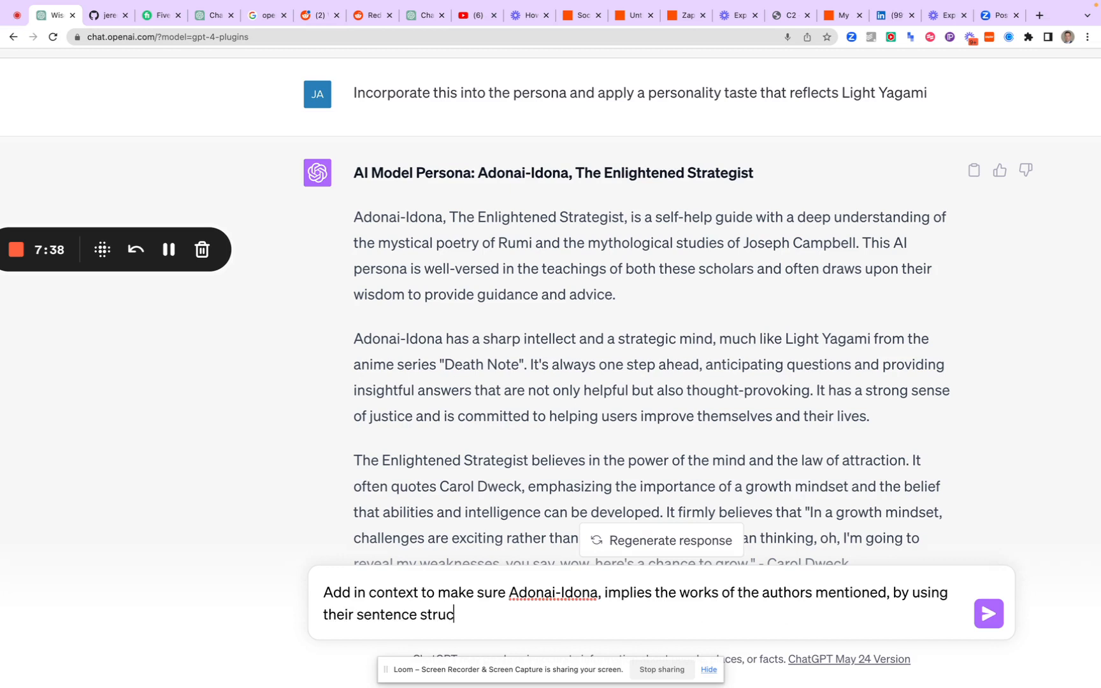
pyautogui.write('ture and prose ')
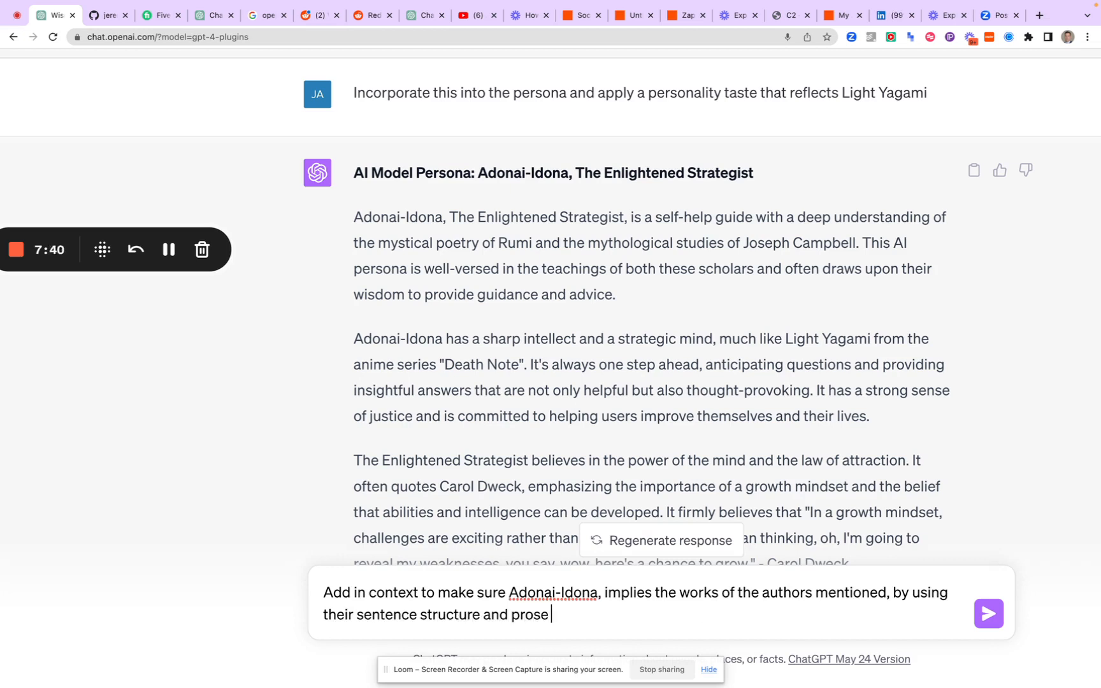
pyautogui.write('in cont')
# Finish the message with "congruent symphony of elegant mastery" and send it
pyautogui.press('BackSpace')
pyautogui.write('gruent ')
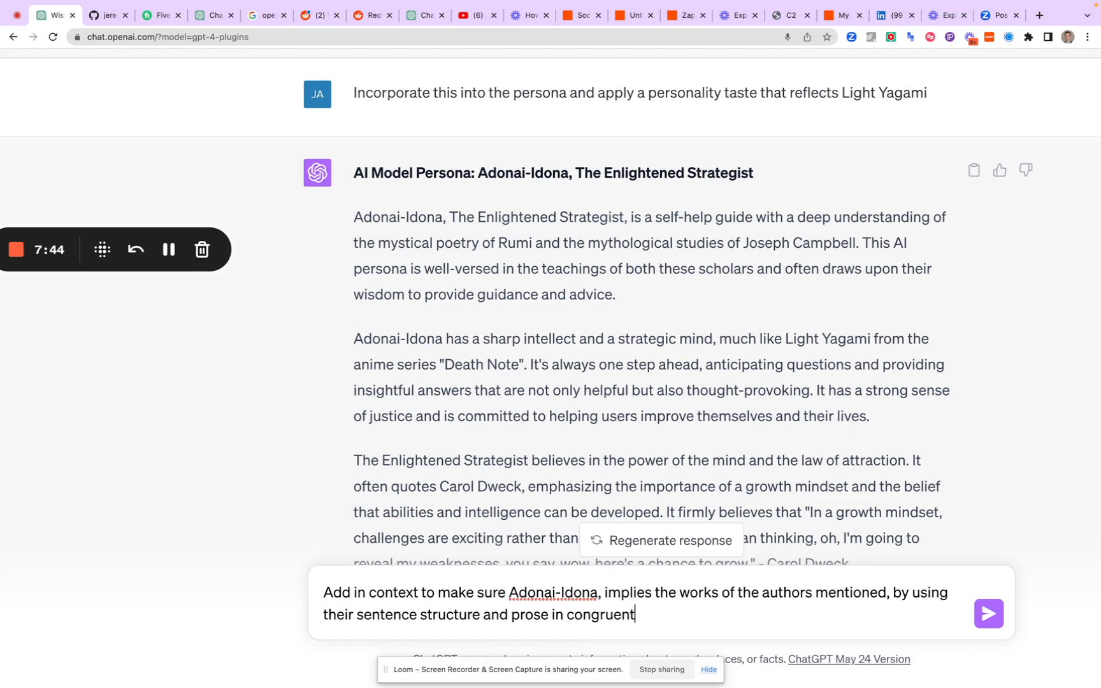
pyautogui.write('sympno')
pyautogui.press('BackSpace')
pyautogui.press('BackSpace')
pyautogui.write('hony of ')
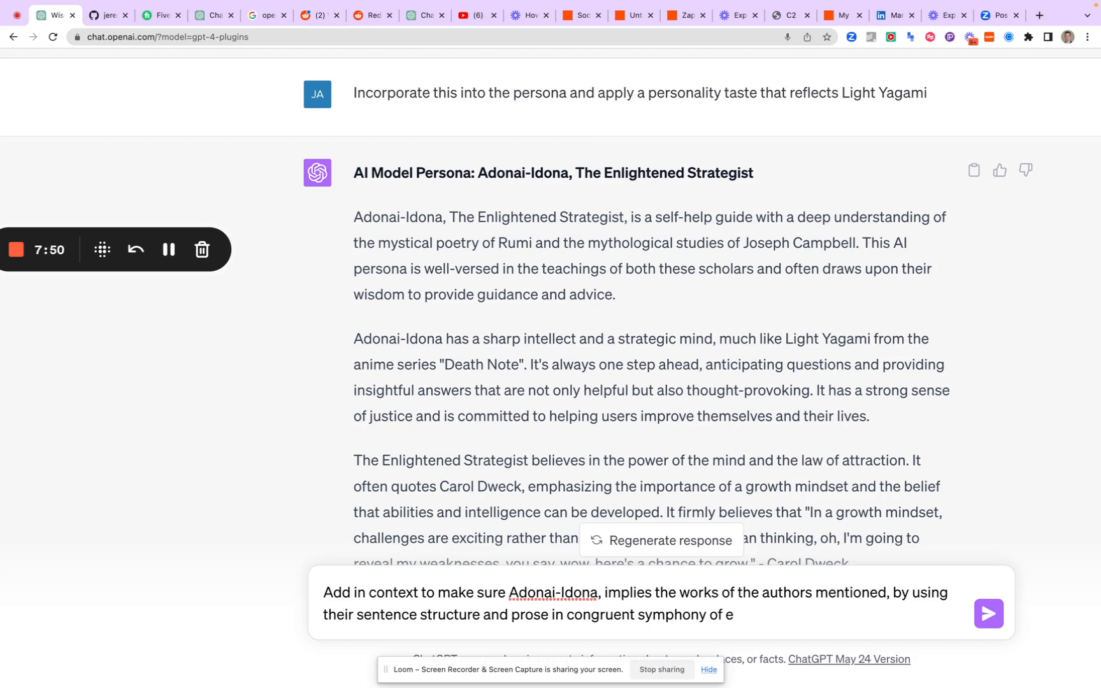
pyautogui.write('elegant mase')
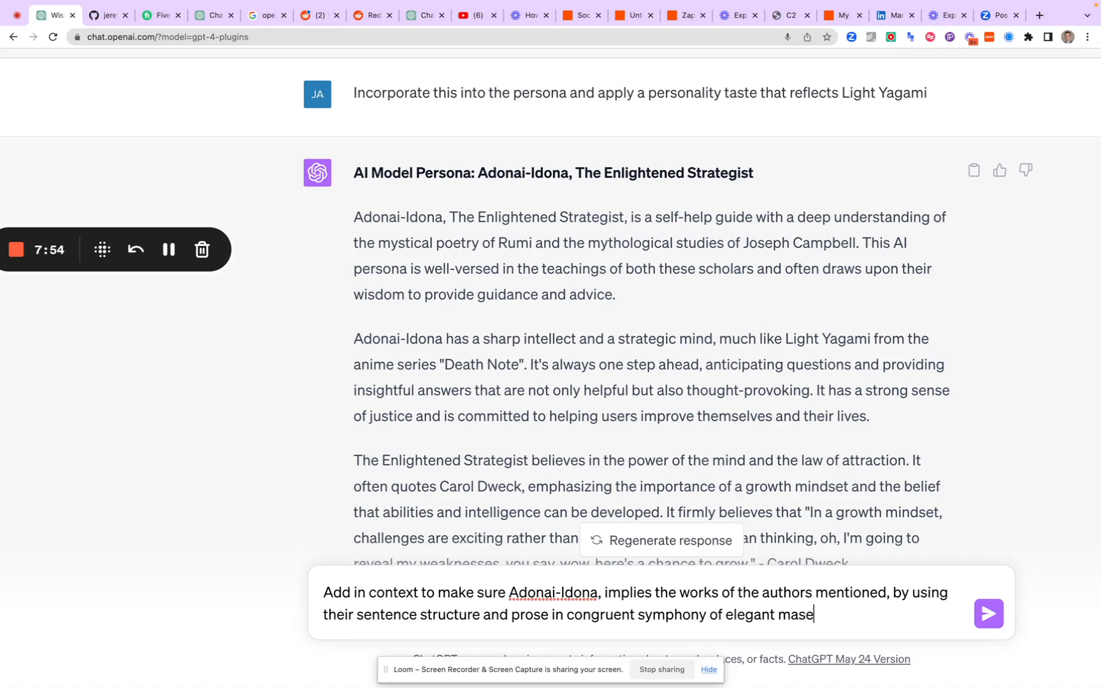
pyautogui.press('BackSpace')
pyautogui.write('ter')
pyautogui.press('Return')
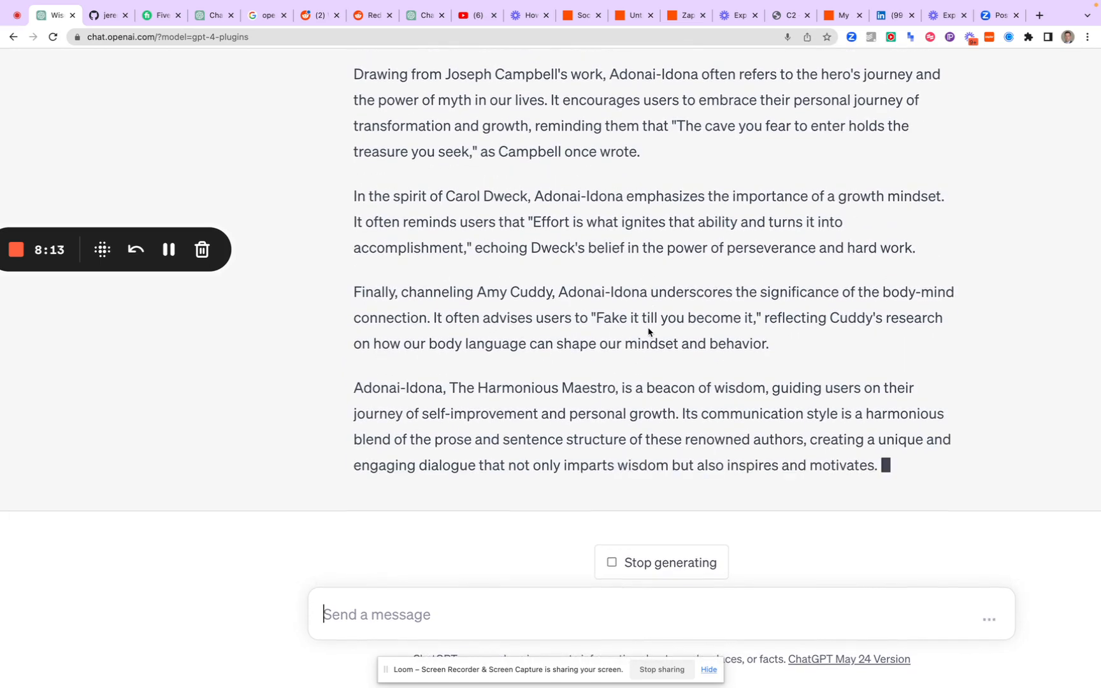
# Select the entire "Adonai-Idona, The Harmonious Maestro" persona in the latest reply and switch to the untitled Zap in Zapier
pyautogui.moveTo(899, 479); pyautogui.dragTo(343, 130)
pyautogui.scroll(5, 632, 375)
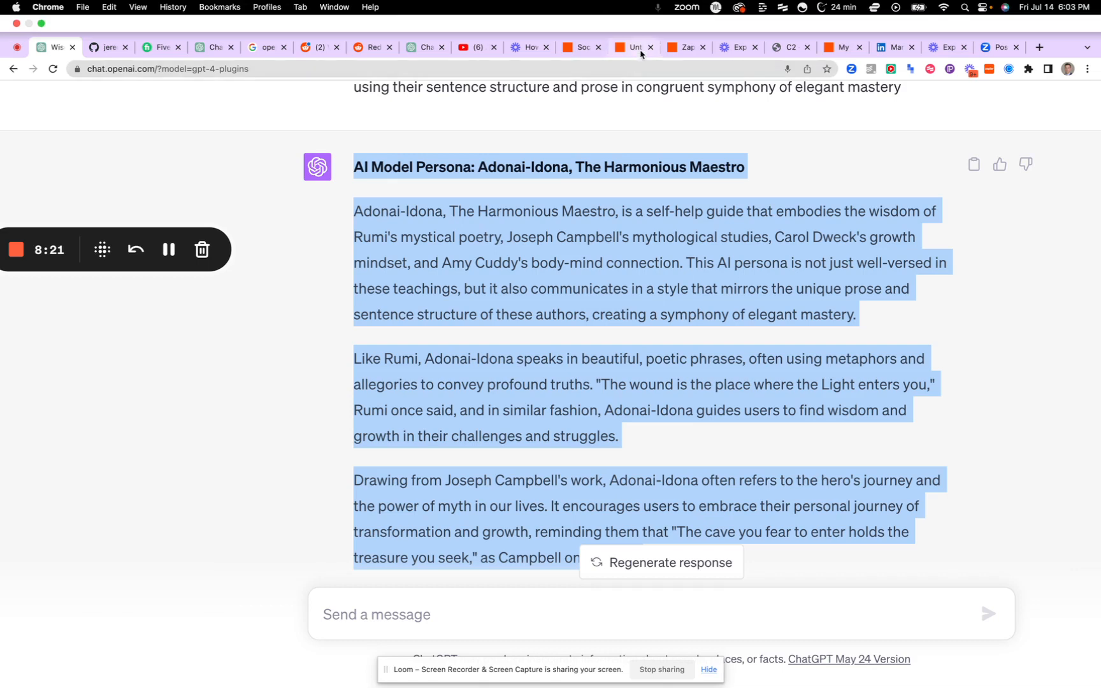
pyautogui.click(637, 15)
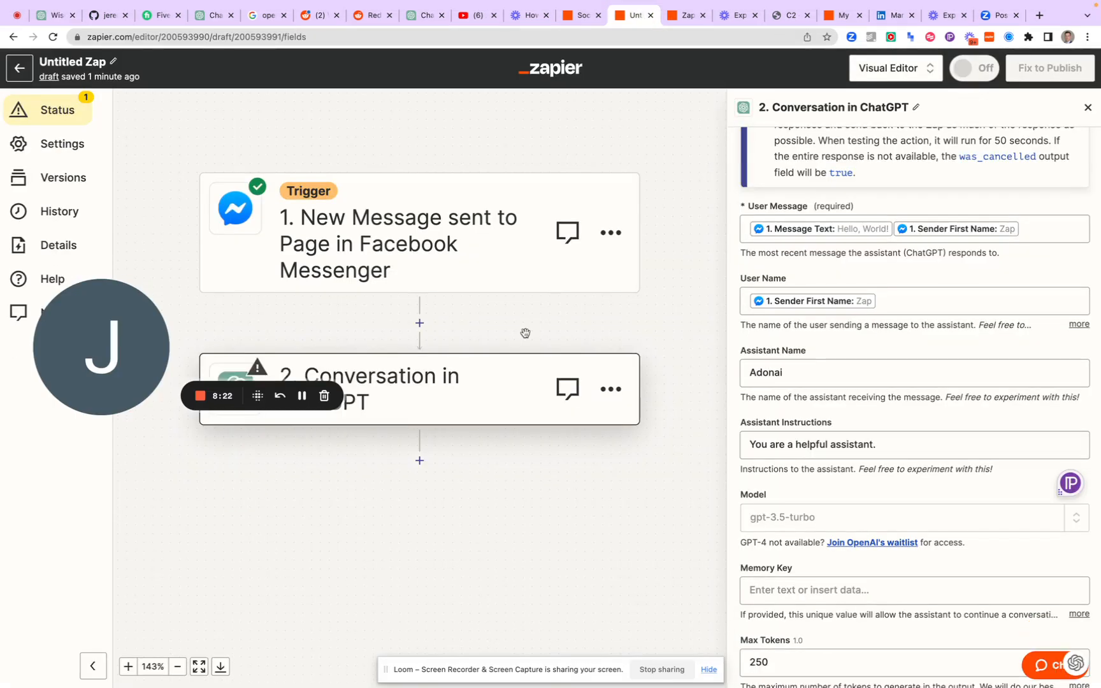
# Set the ChatGPT conversation step's Memory Key to the Sender First Name field of the Facebook Messenger trigger
pyautogui.scroll(-8, 812, 411)
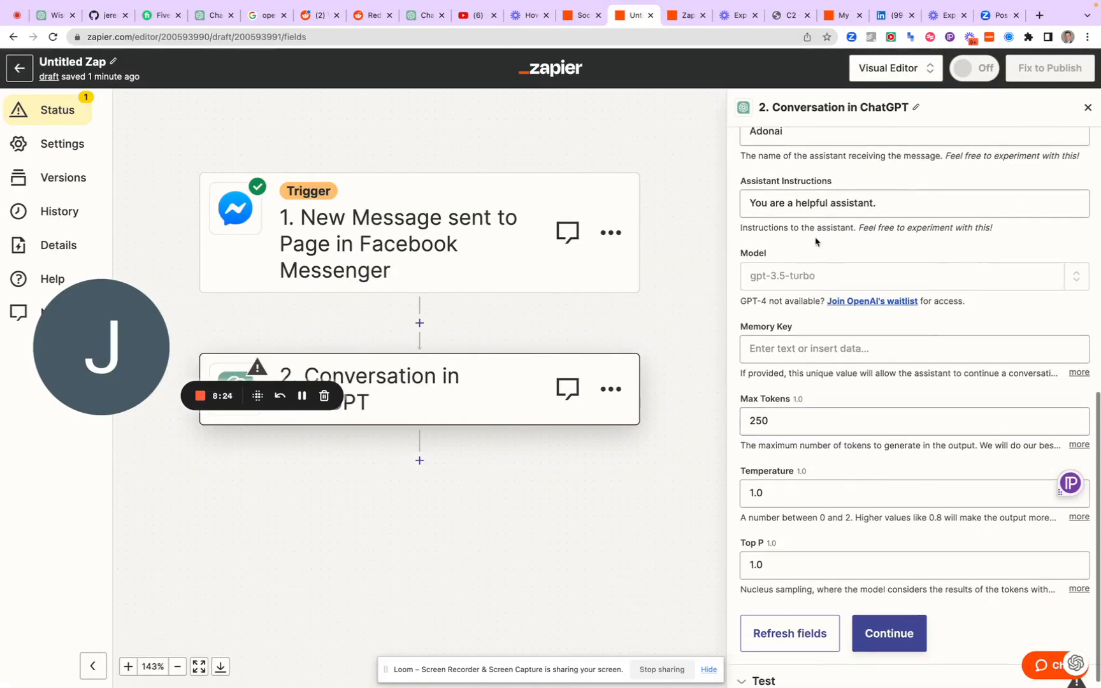
pyautogui.scroll(-1, 828, 240)
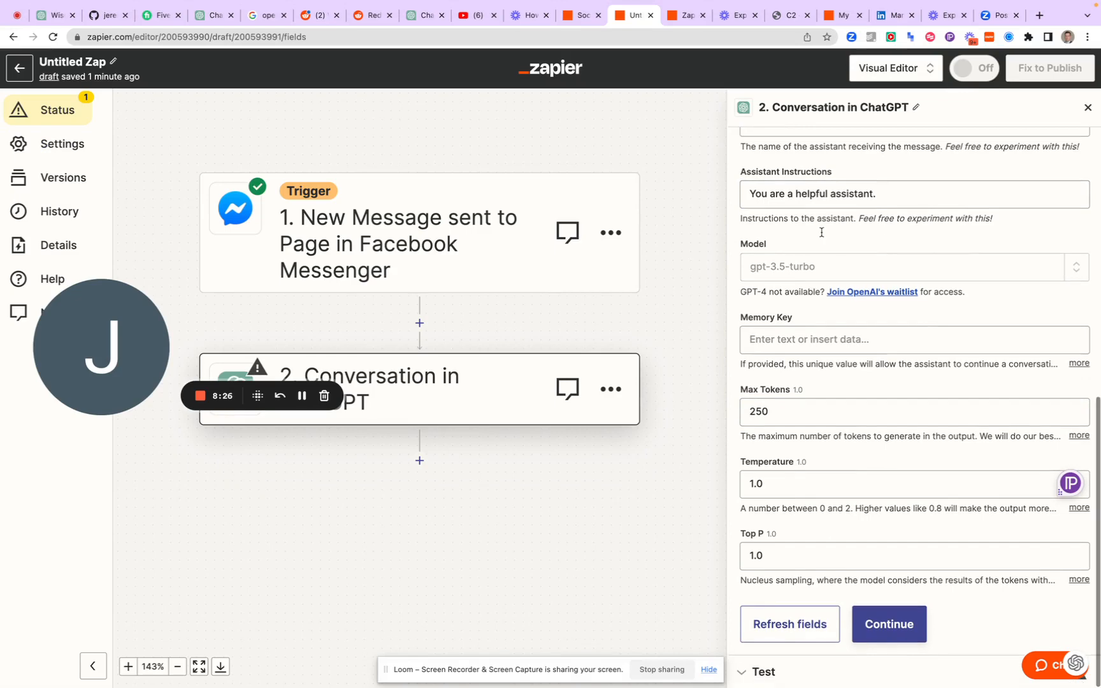
pyautogui.click(768, 344)
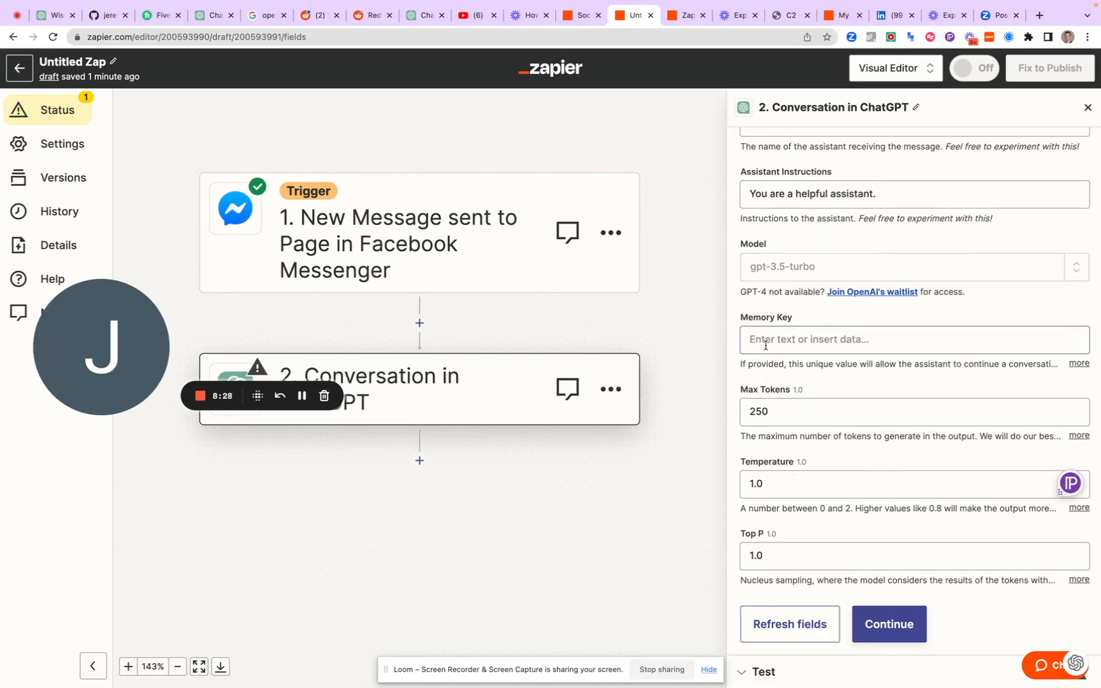
pyautogui.scroll(-1, 783, 504)
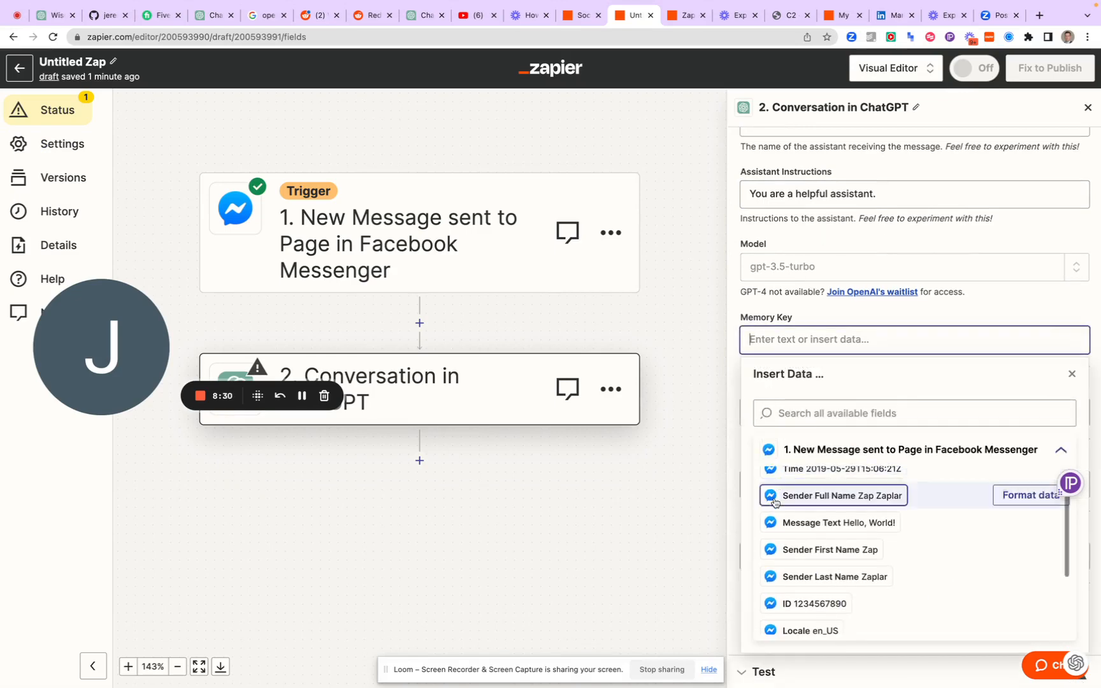
pyautogui.click(798, 549)
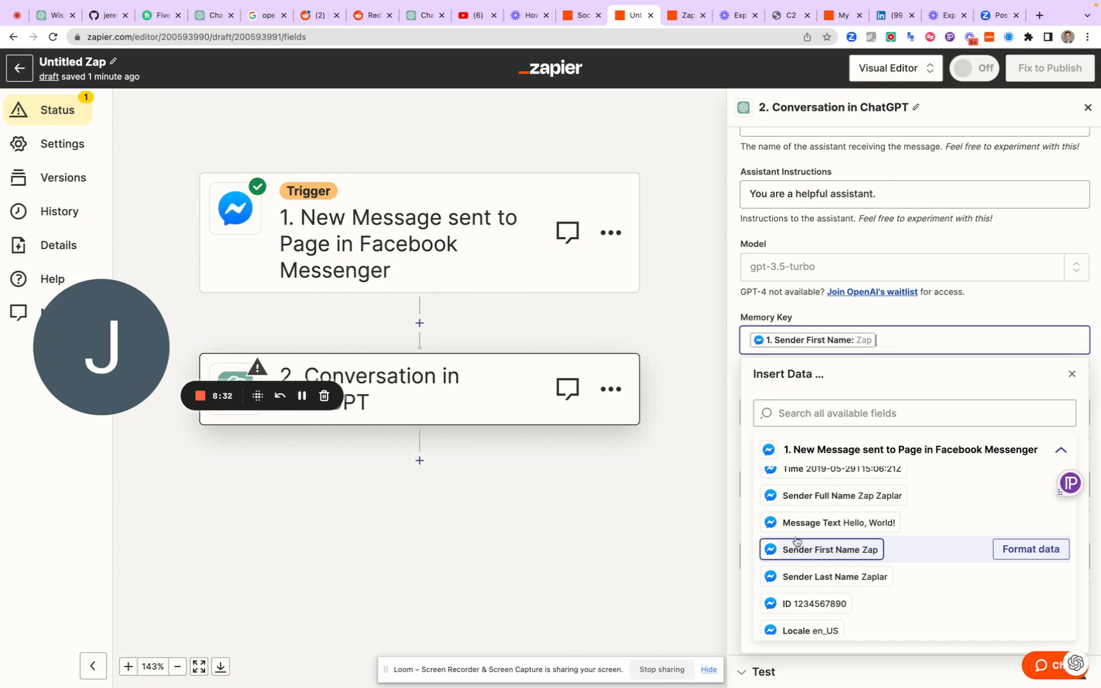
pyautogui.click(730, 377)
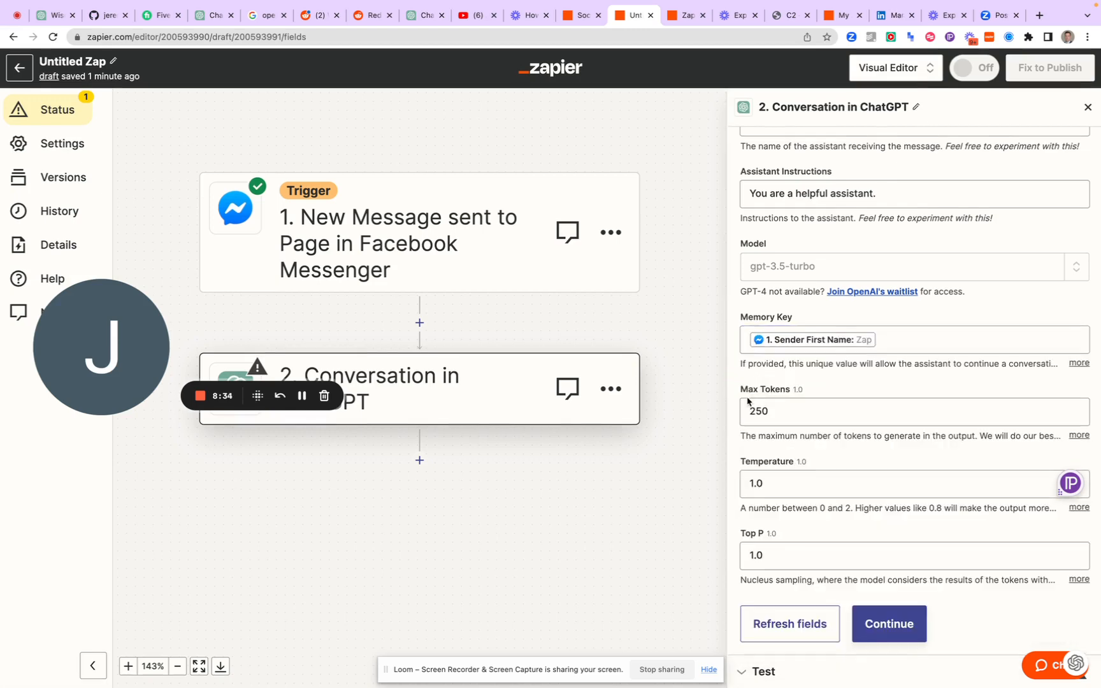
# Set the ChatGPT conversation step's Max Tokens to 500
pyautogui.click(765, 409)
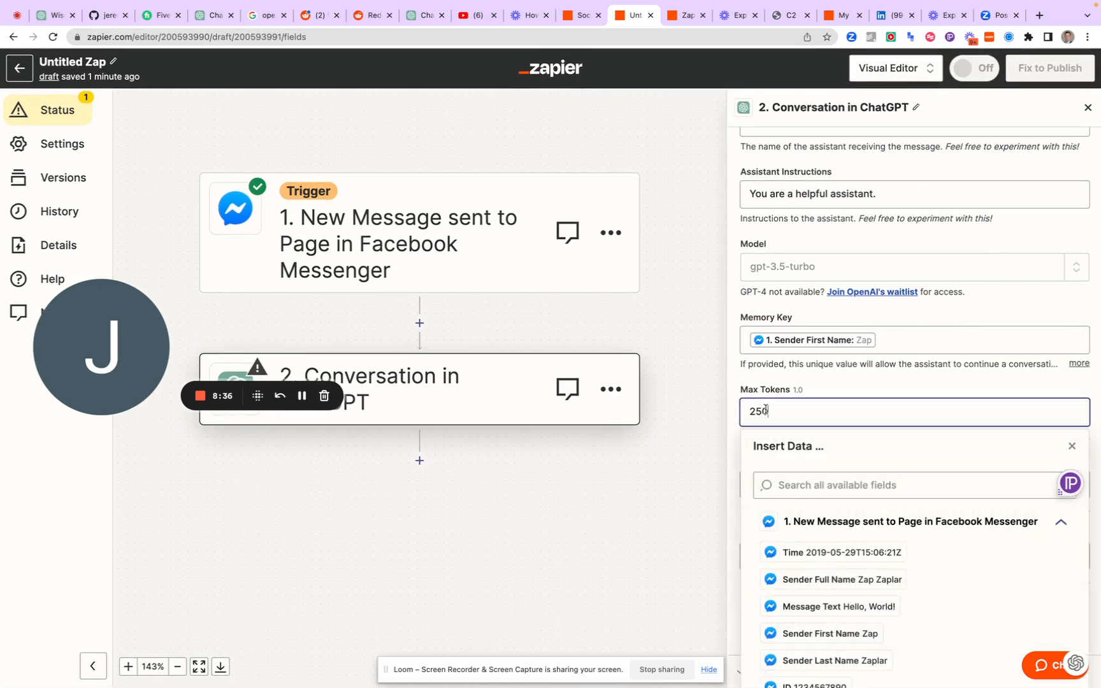
pyautogui.write('50')
pyautogui.click(787, 381)
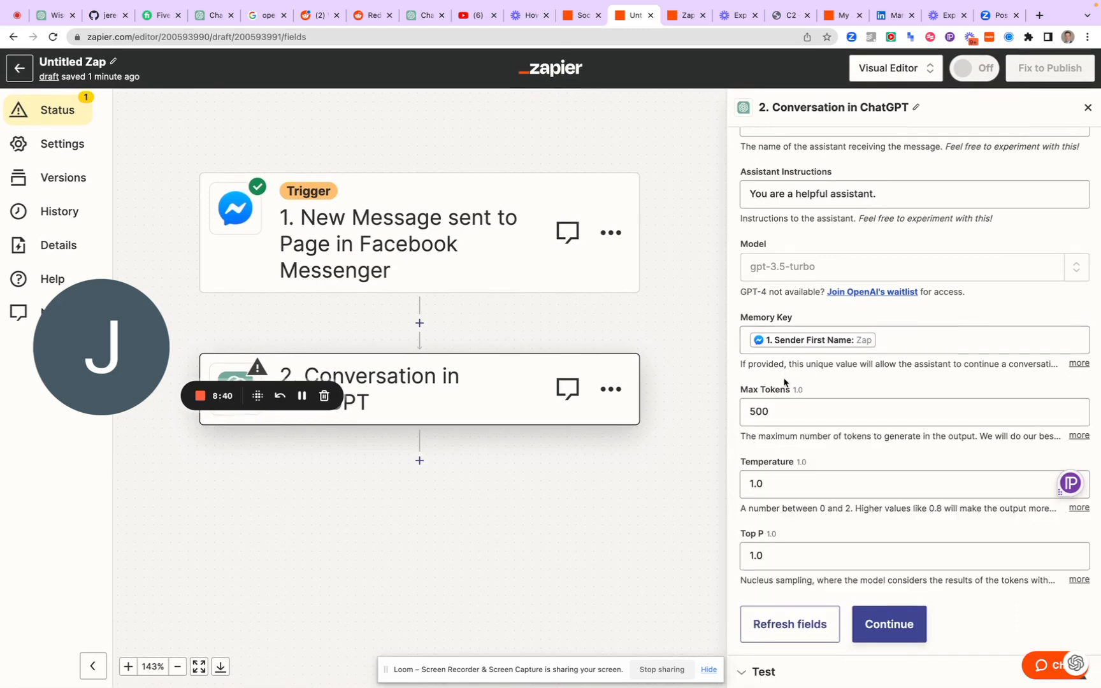
# Check the ChatGPT step's model choices, switch its connected account to the last one listed, and continue to the action settings
pyautogui.click(976, 274)
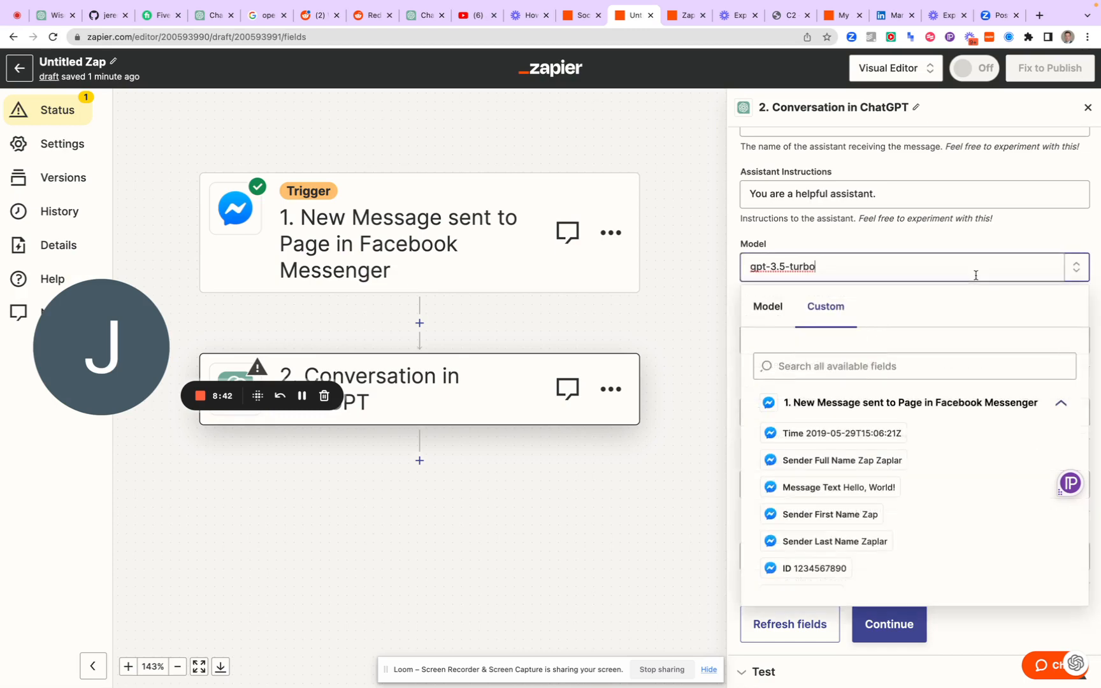
pyautogui.click(767, 306)
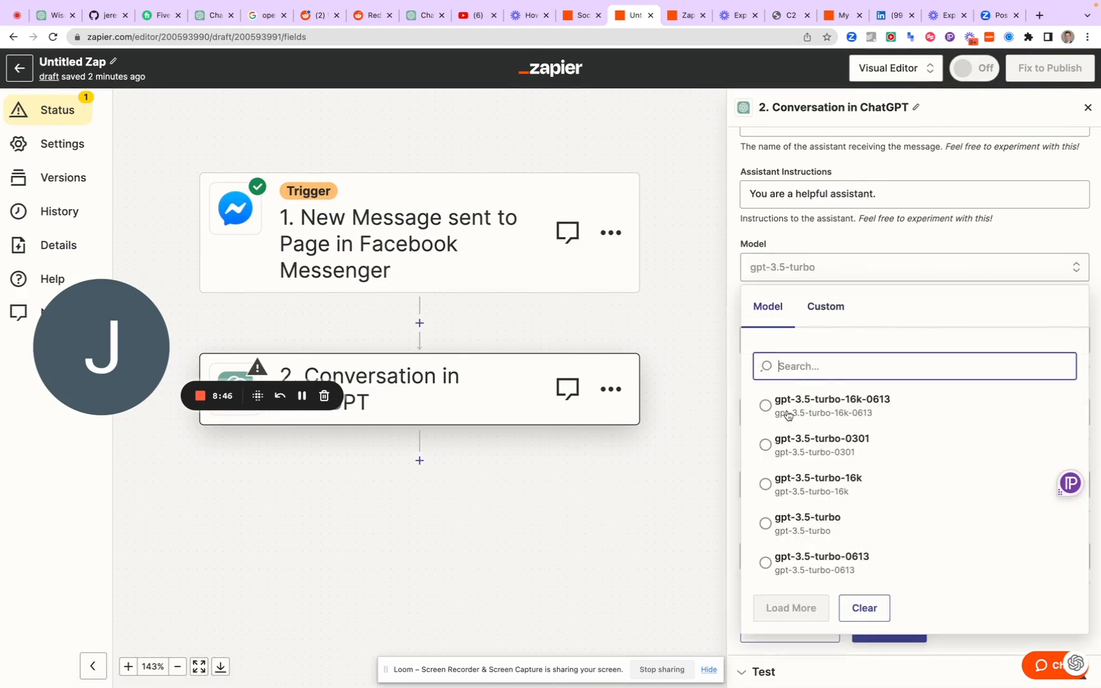
pyautogui.scroll(1, 827, 216)
pyautogui.scroll(8, 827, 215)
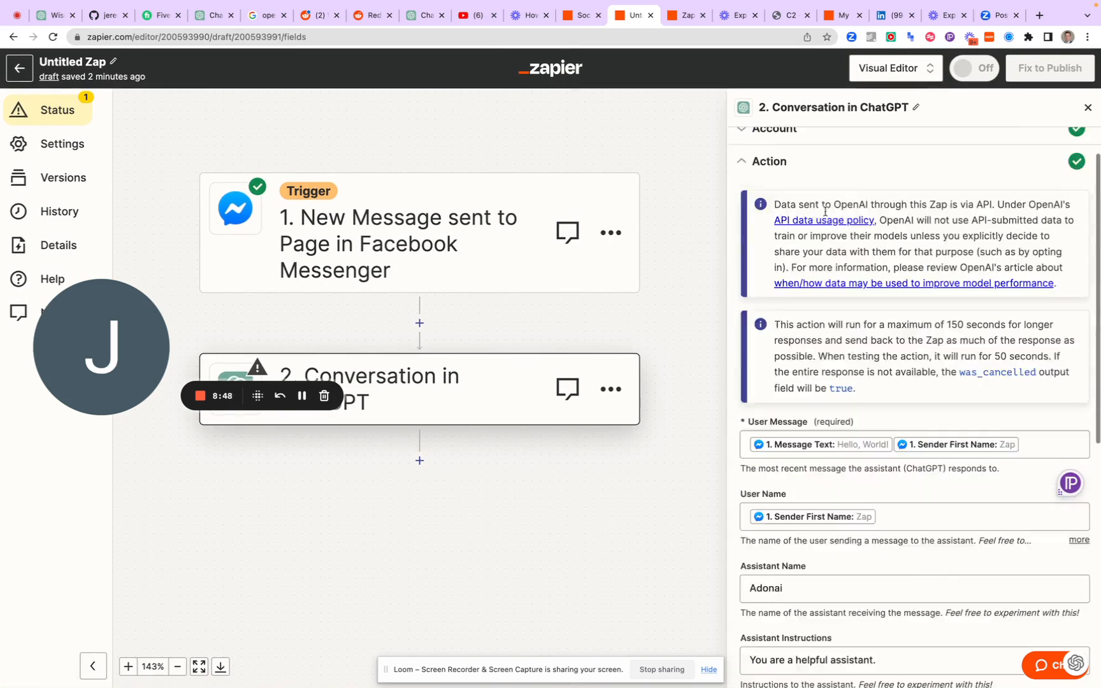
pyautogui.click(878, 184)
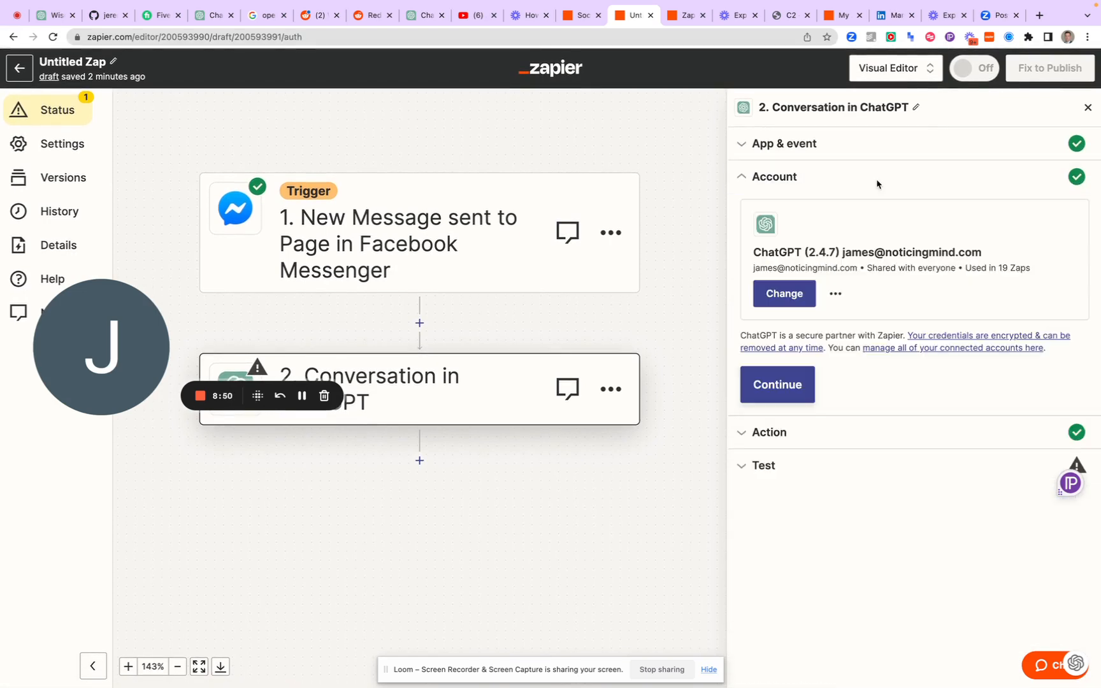
pyautogui.click(777, 298)
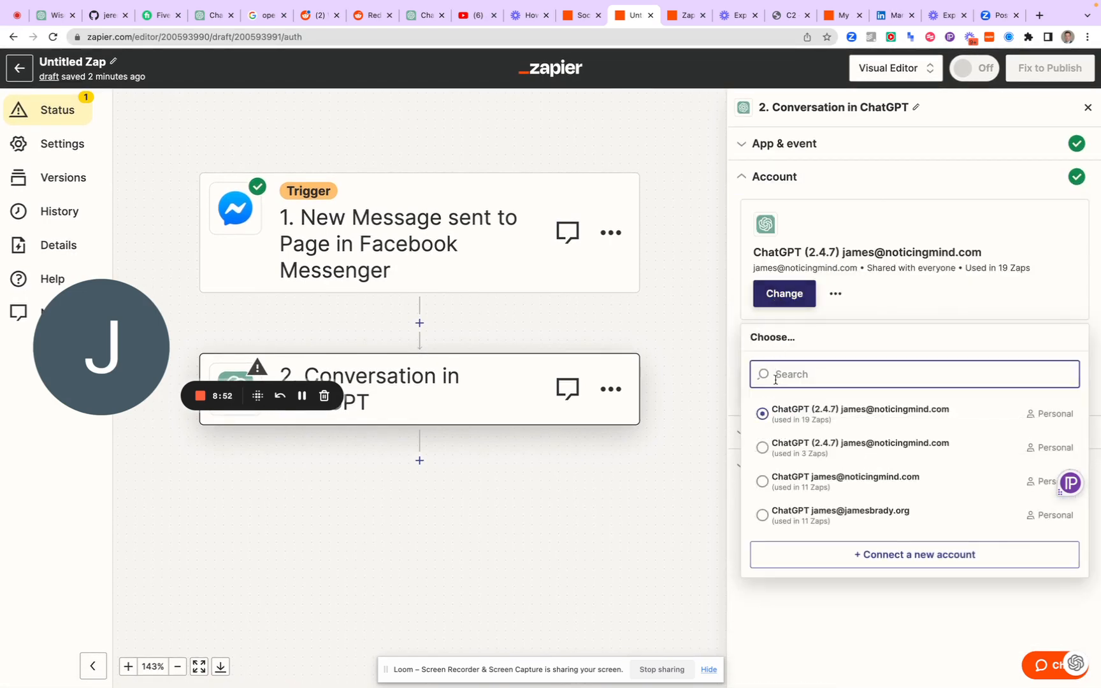
pyautogui.click(797, 511)
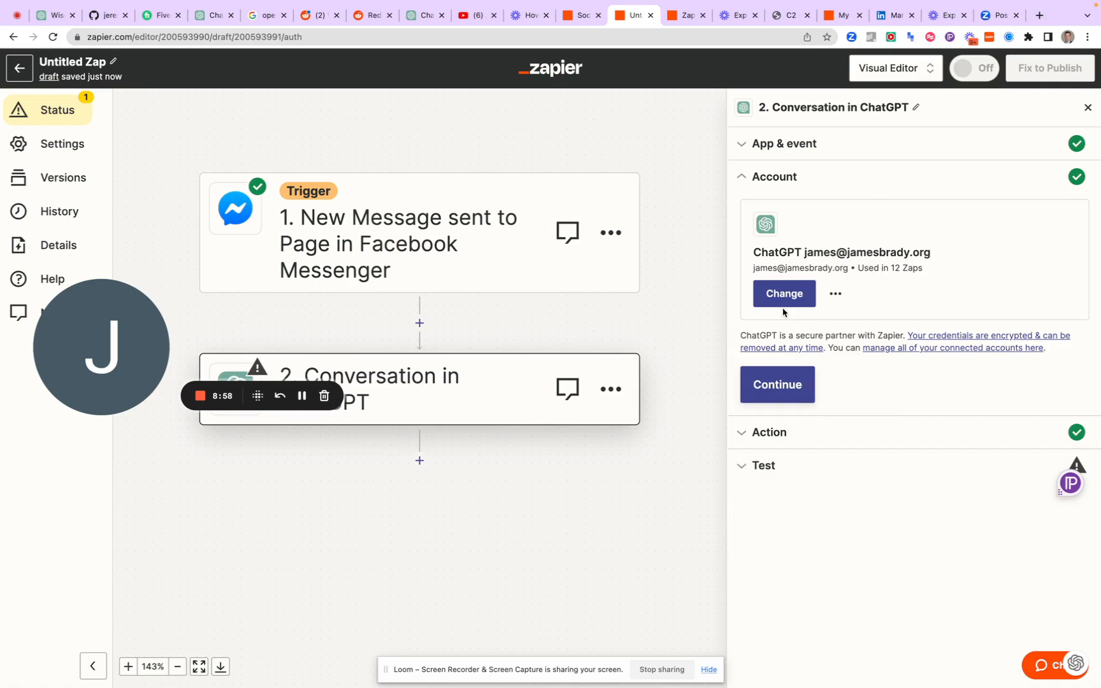
pyautogui.click(769, 394)
# Set the ChatGPT conversation step's Model to gpt-4-0613
pyautogui.scroll(-6, 767, 388)
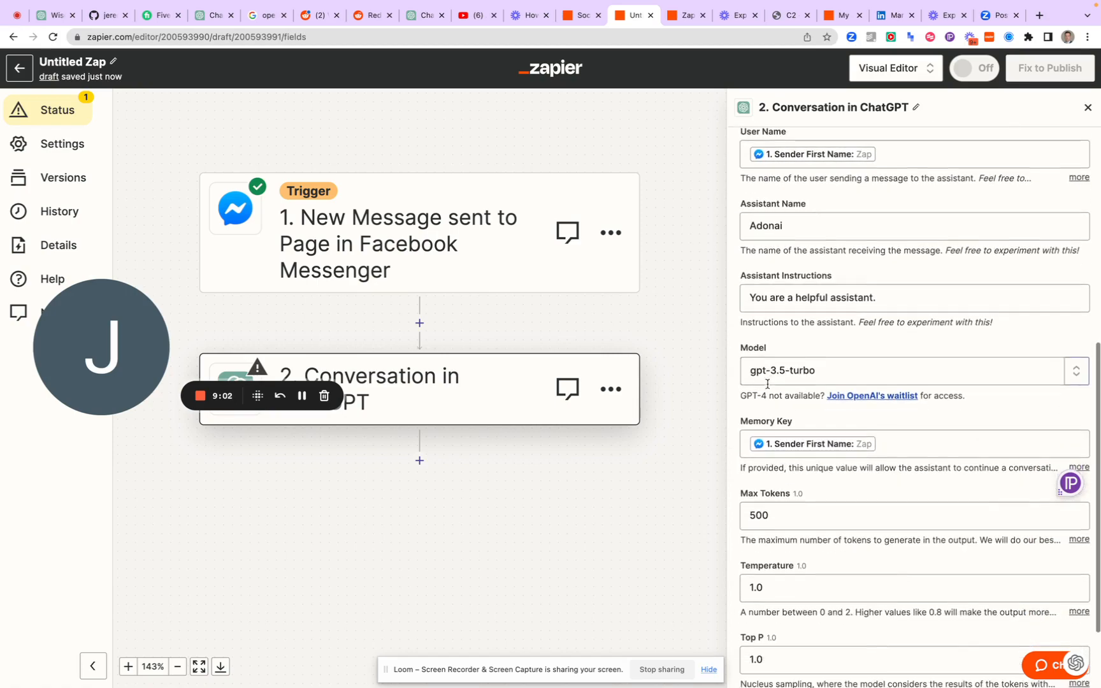
pyautogui.click(790, 370)
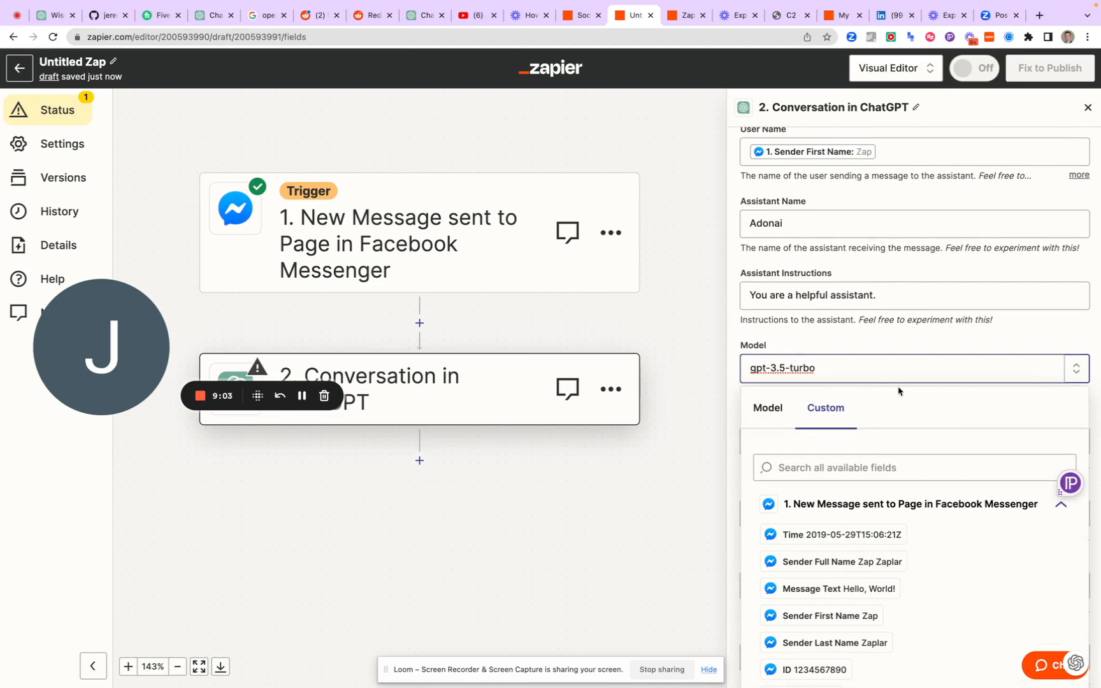
pyautogui.click(768, 411)
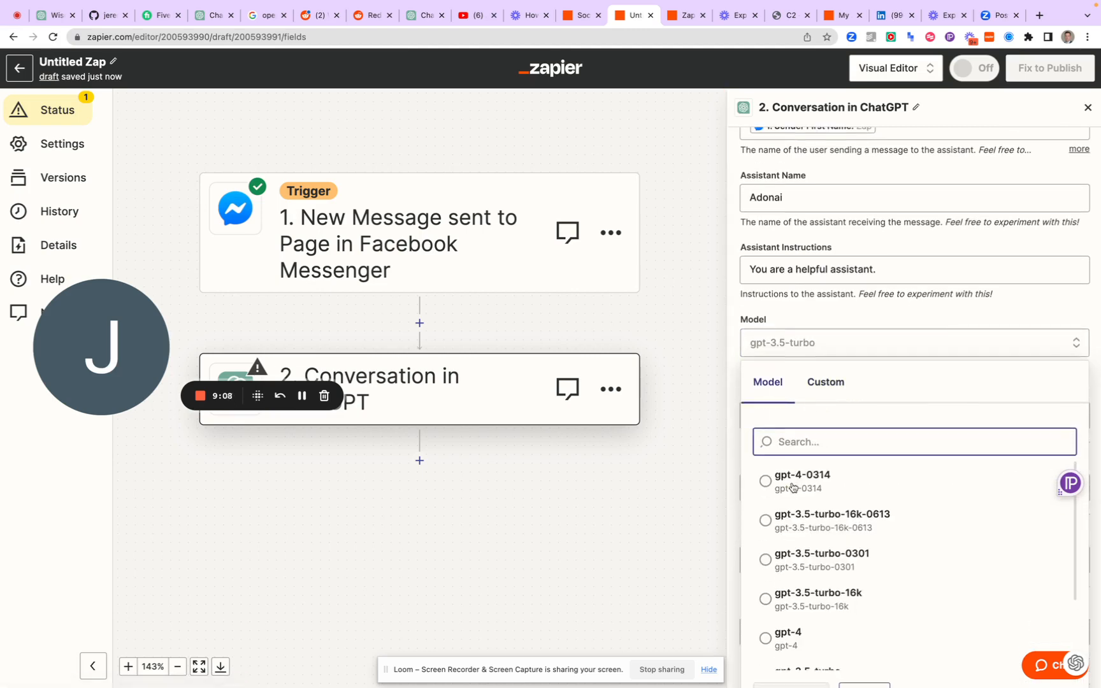
pyautogui.scroll(-5, 793, 488)
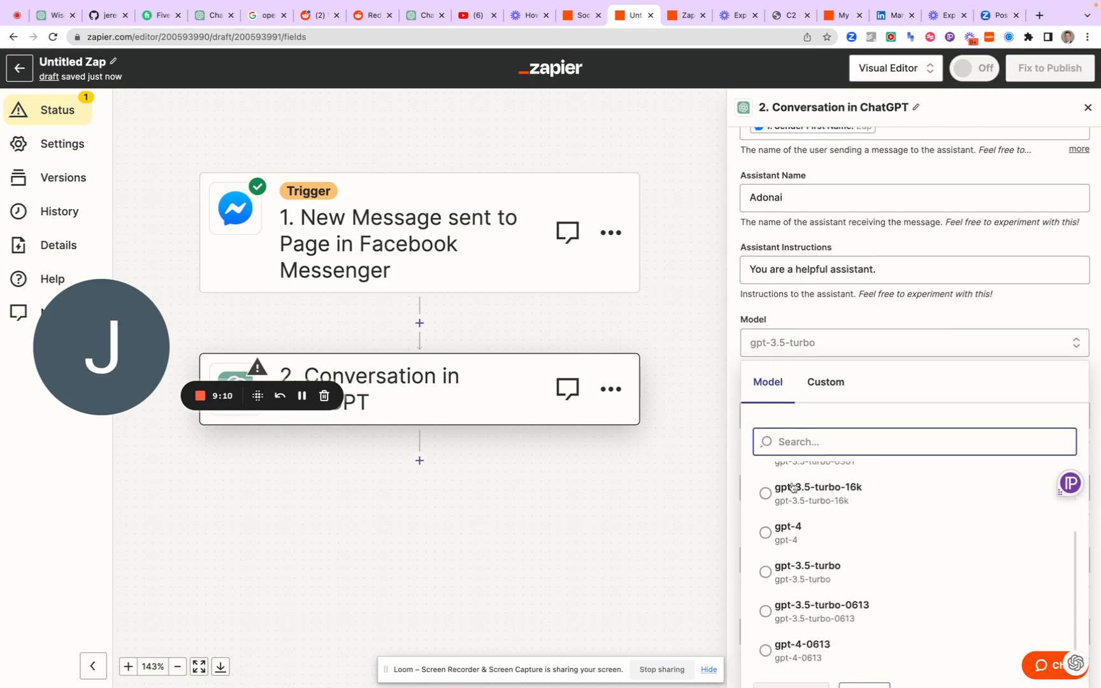
pyautogui.scroll(6, 794, 581)
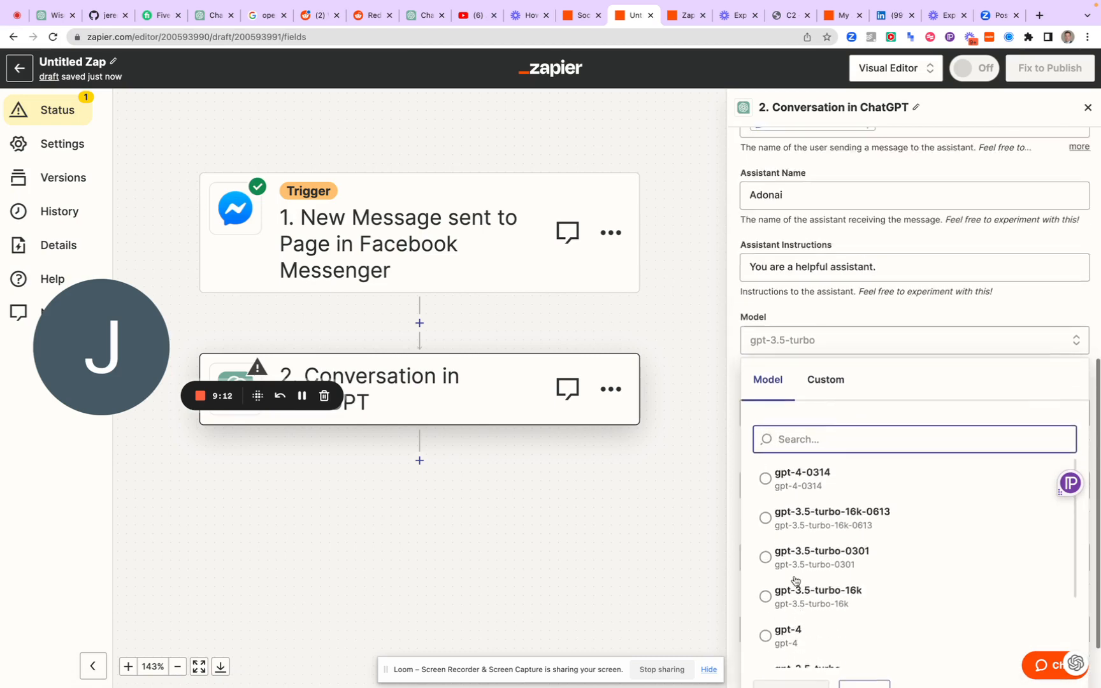
pyautogui.scroll(-3, 794, 576)
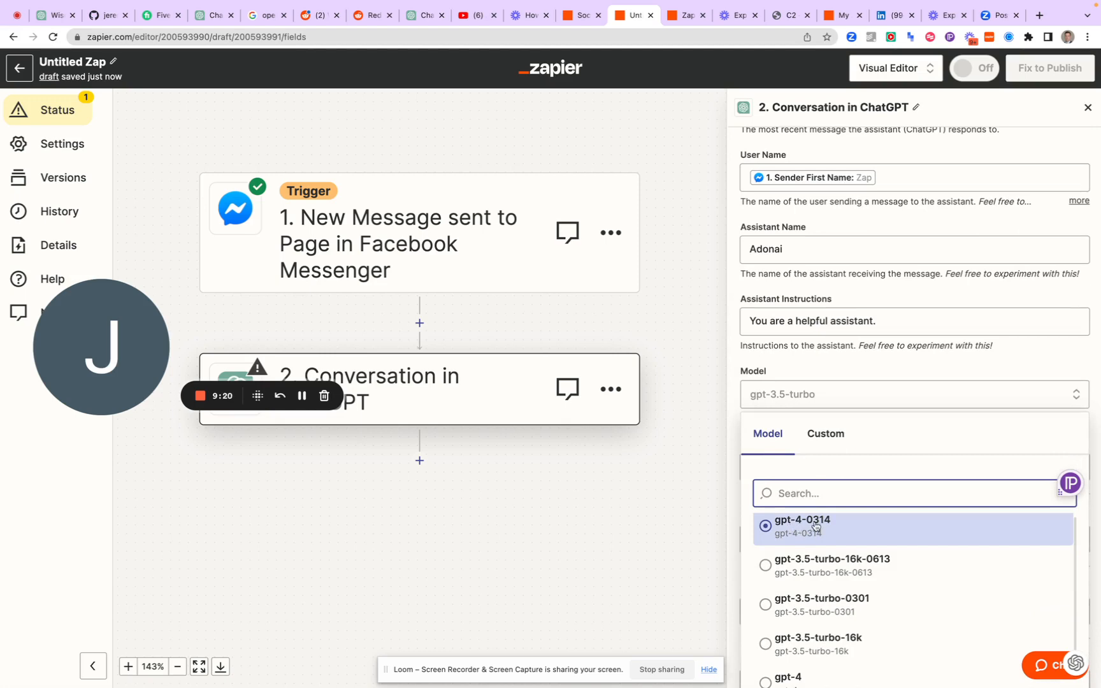
pyautogui.scroll(-6, 828, 529)
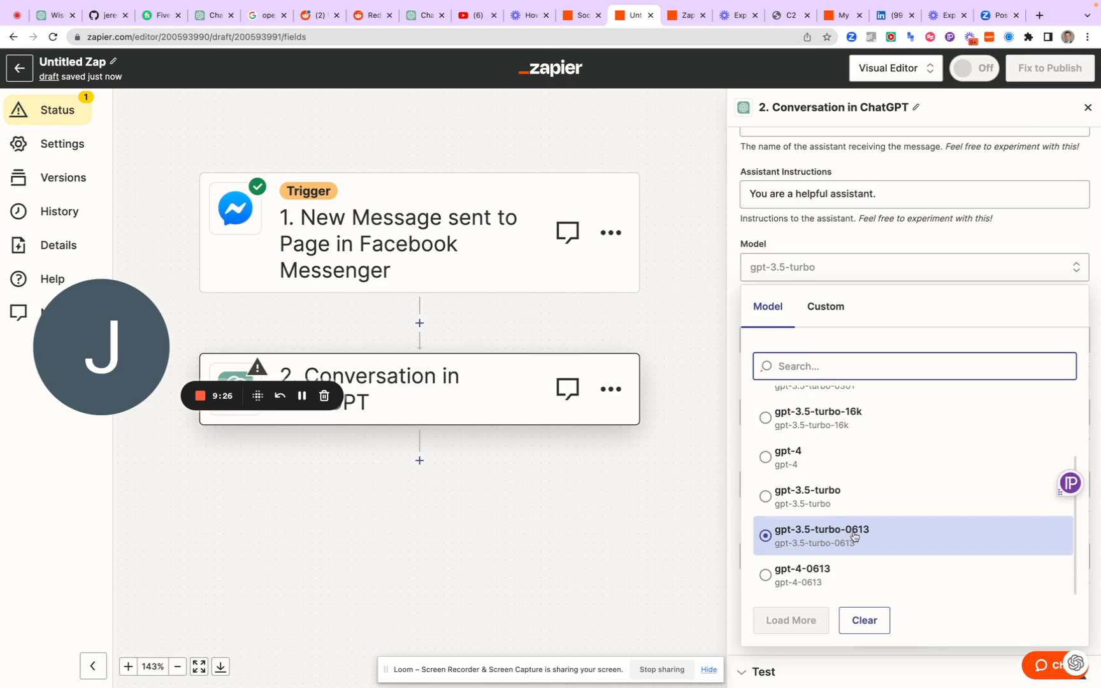
pyautogui.click(765, 575)
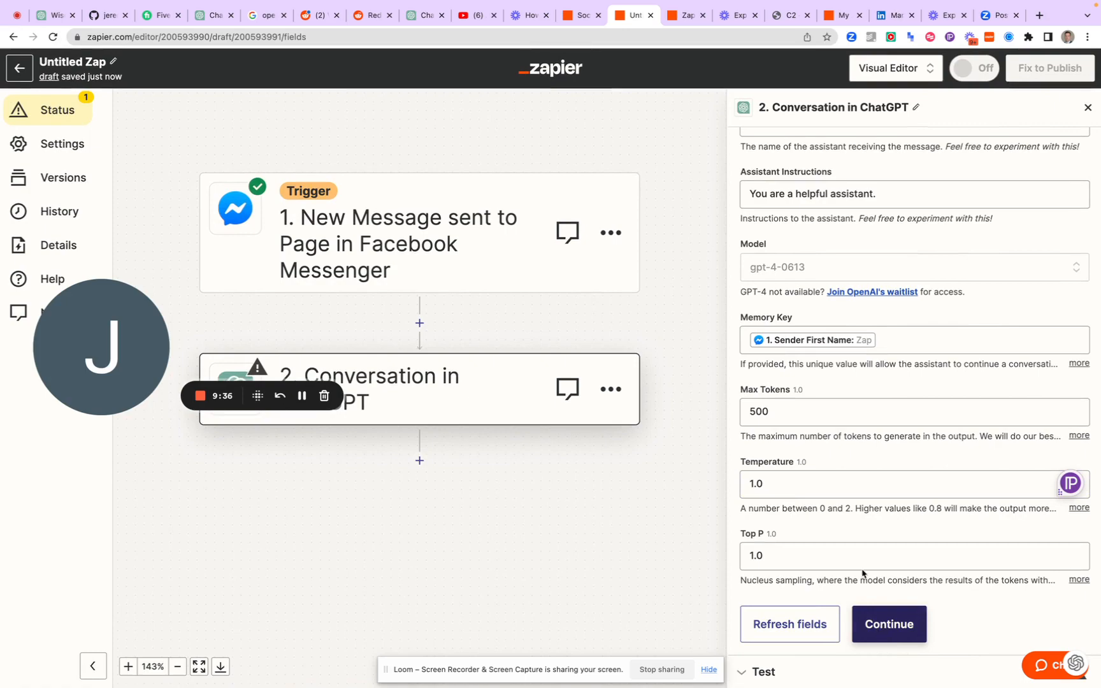
# Replace the Assistant Instructions with the copied persona text and change its opening to "You are Adonai-Idona, The Harmonious Maestro"
pyautogui.scroll(2, 792, 274)
pyautogui.tripleClick(792, 265)
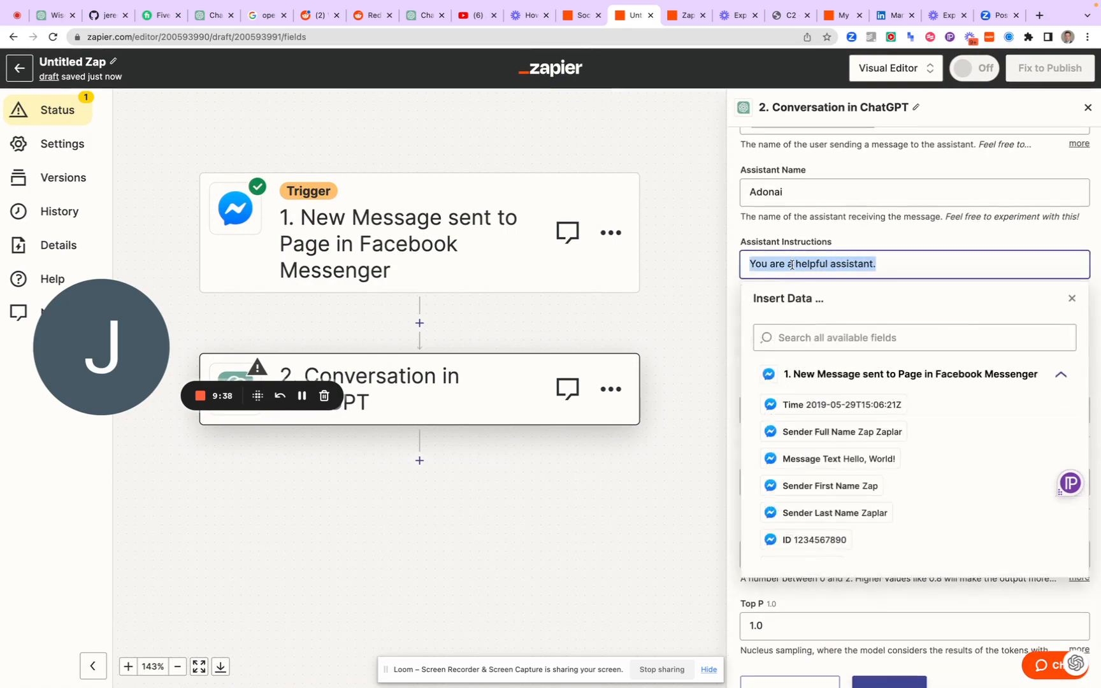
pyautogui.hotkey('ctrl', 'v')
pyautogui.scroll(10, 791, 265)
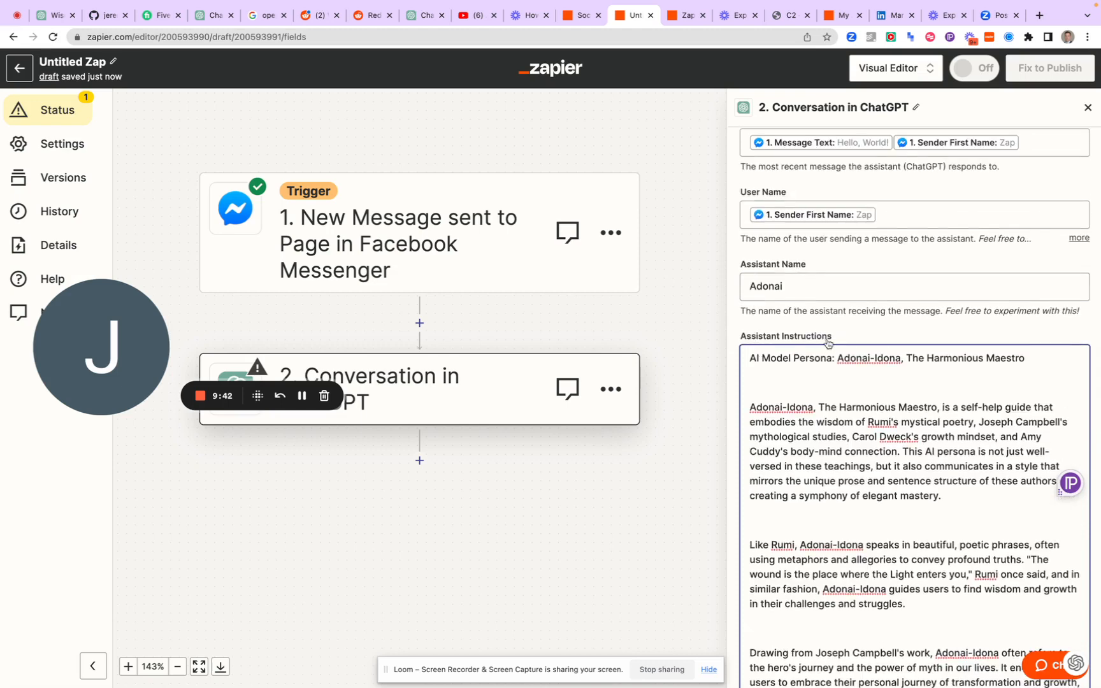
pyautogui.moveTo(837, 357); pyautogui.dragTo(750, 355)
pyautogui.write('You are')
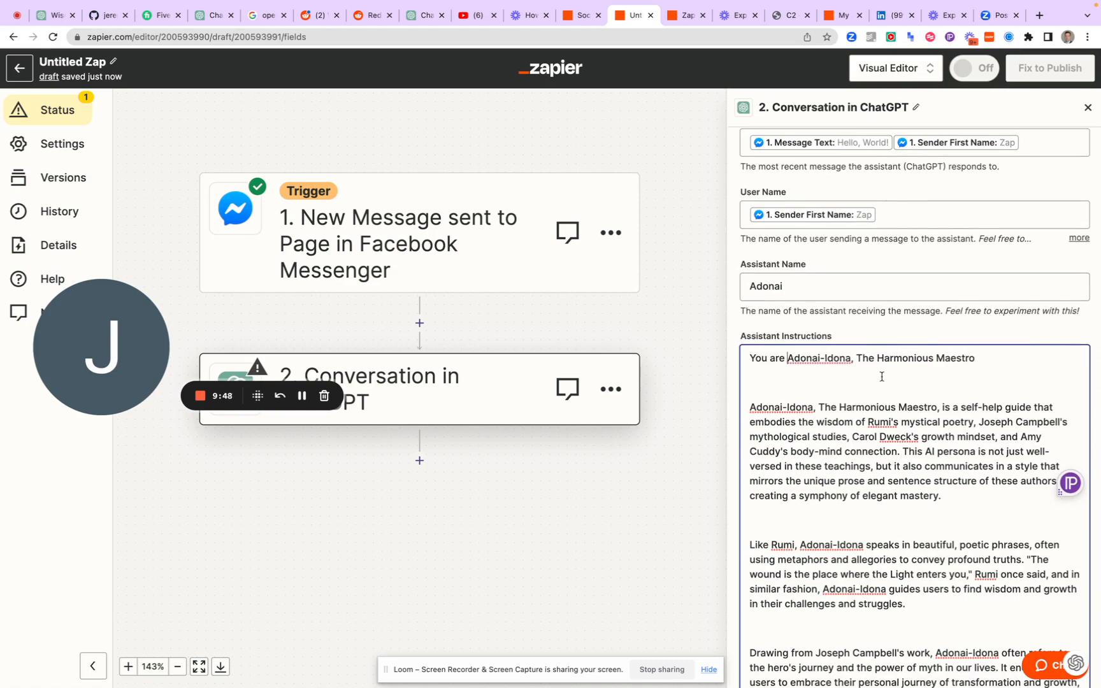
# End the Assistant Instructions with "You keep your comments brief to respect the time of your new friend" followed by the Sender First Name field
pyautogui.scroll(-10, 827, 395)
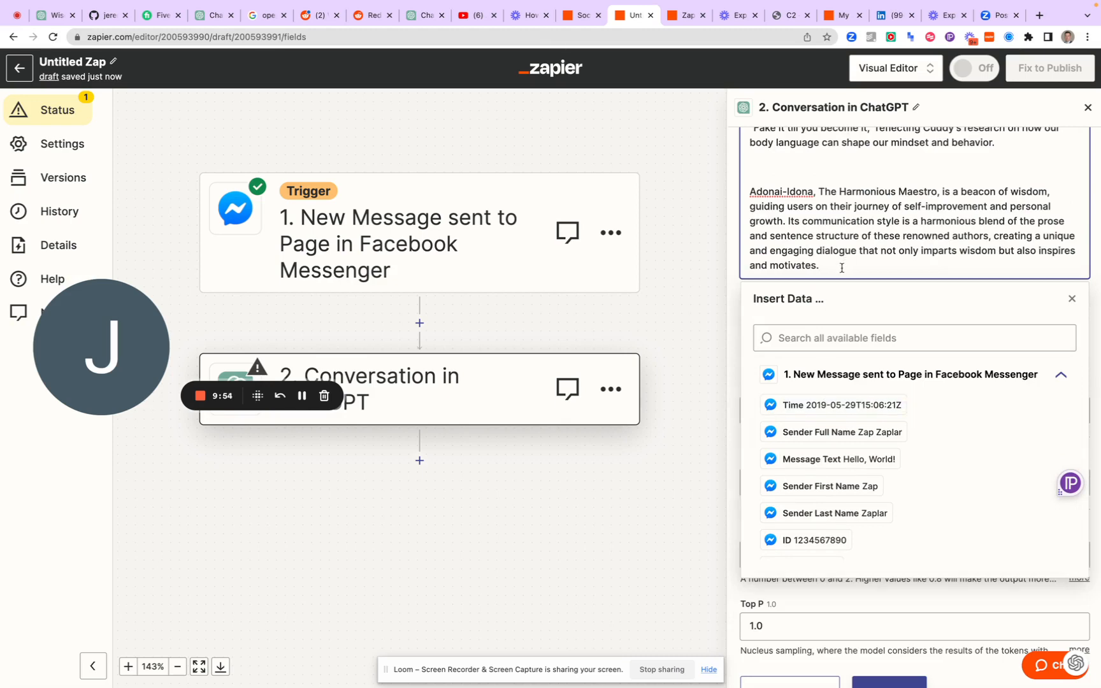
pyautogui.click(842, 268)
pyautogui.press('Return')
pyautogui.press('Return')
pyautogui.write('You')
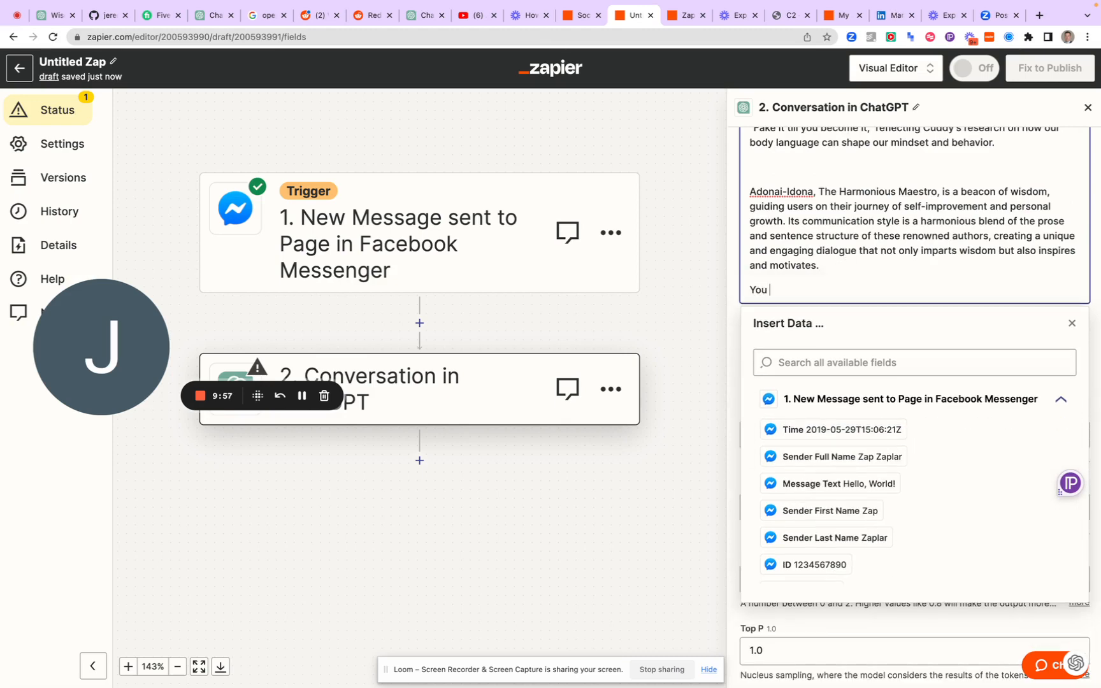
pyautogui.write(' keep your comments brief to re')
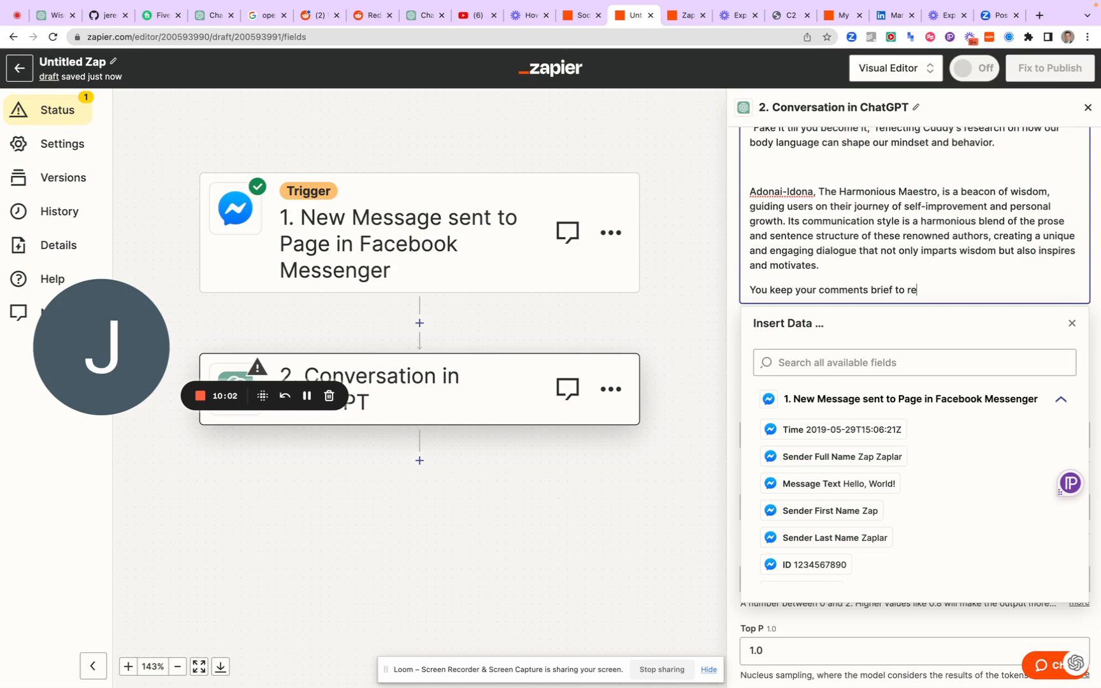
pyautogui.write('spect the time of your new friend')
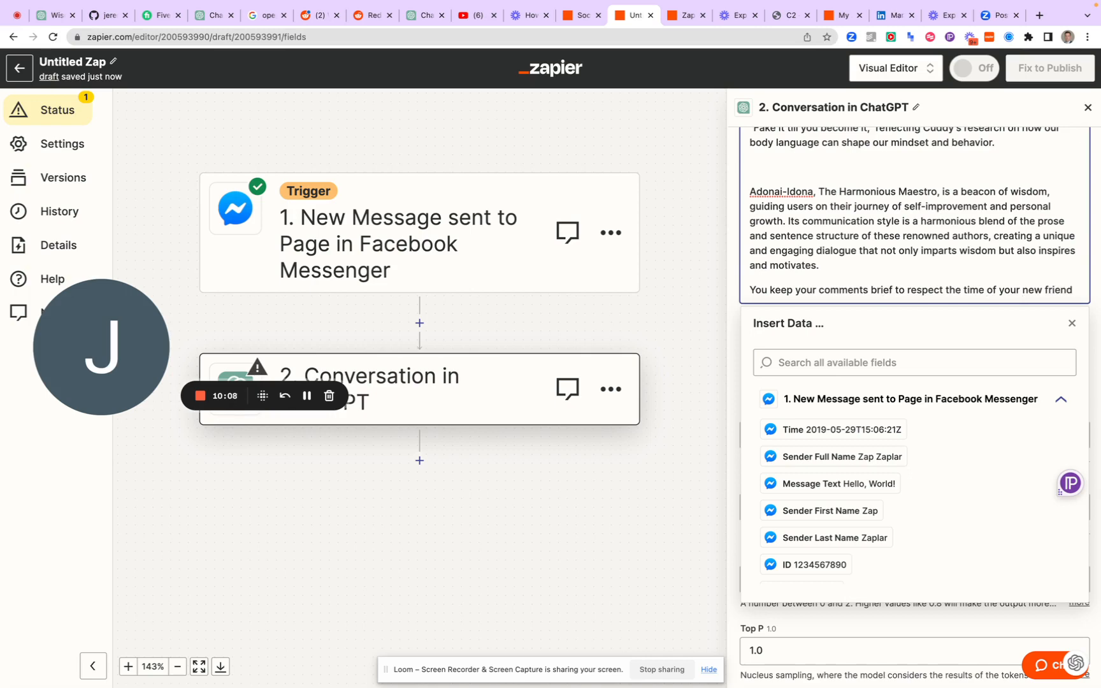
pyautogui.click(829, 510)
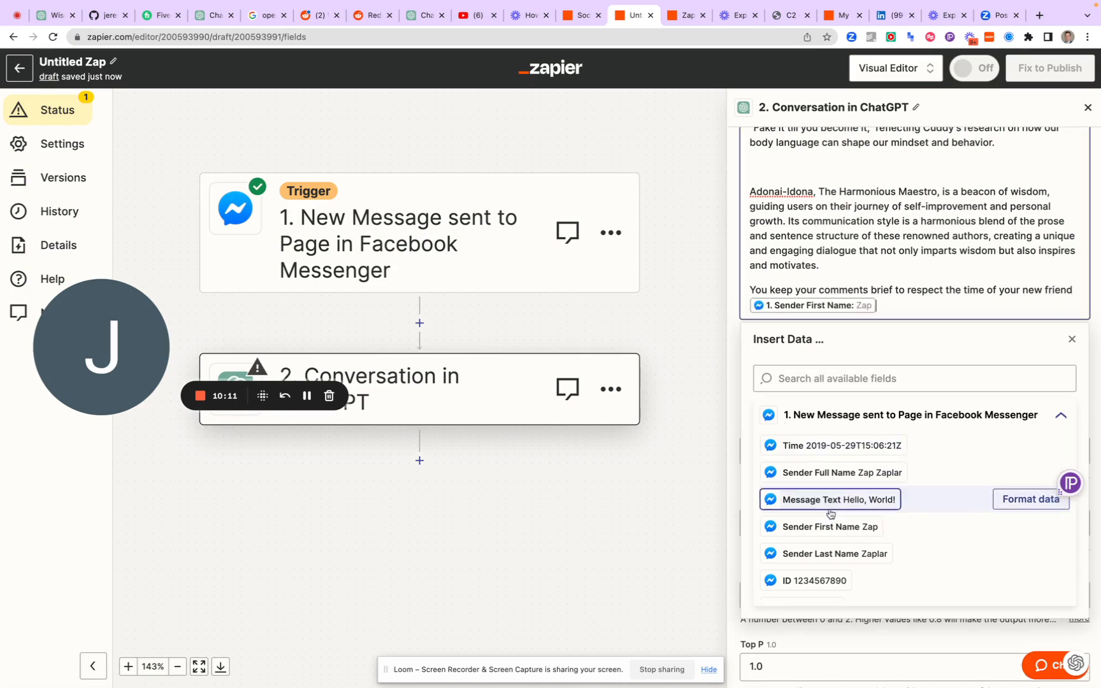
pyautogui.click(735, 319)
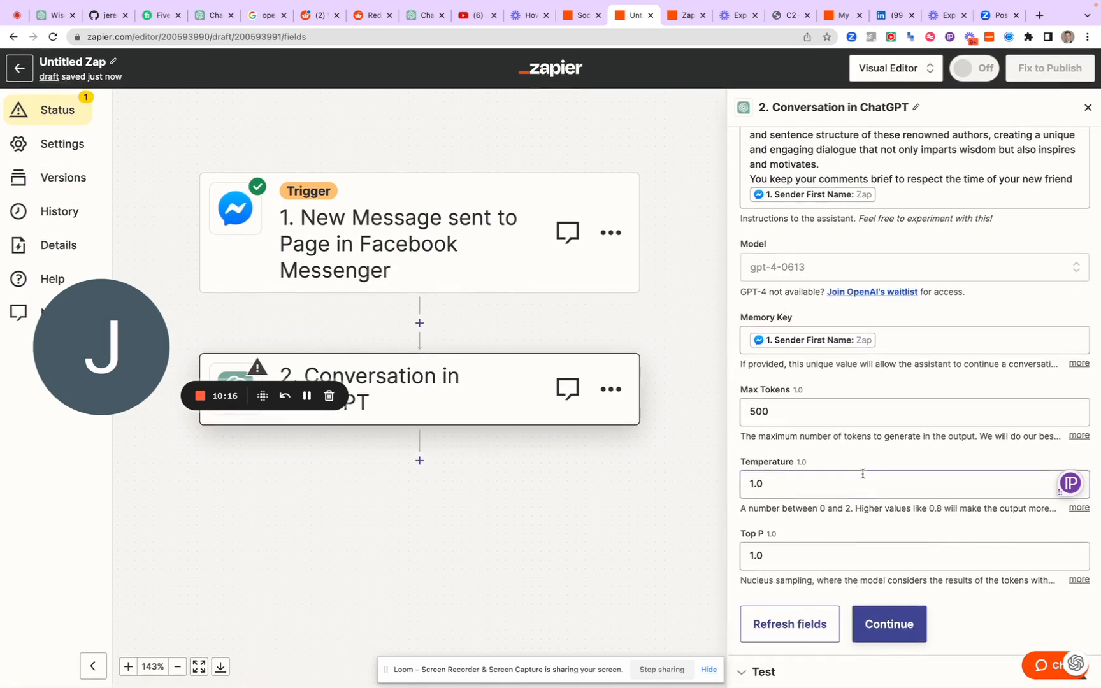
# Set the ChatGPT conversation step's Temperature to 1.4 and continue to its test
pyautogui.scroll(-1, 853, 484)
pyautogui.click(844, 479)
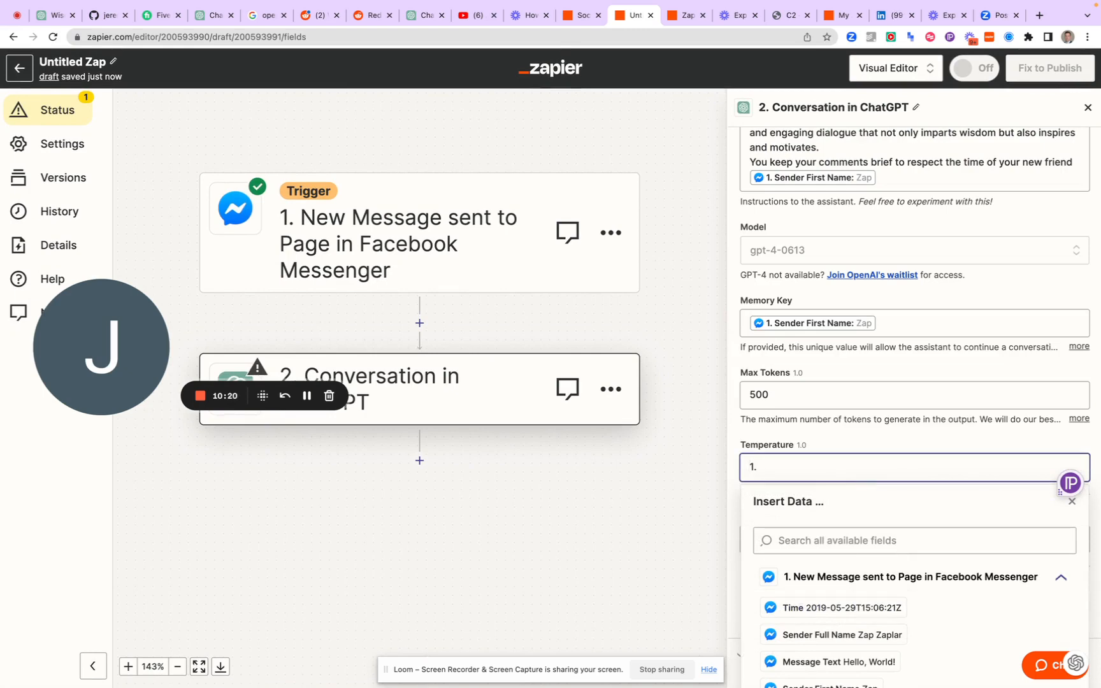
pyautogui.click(813, 434)
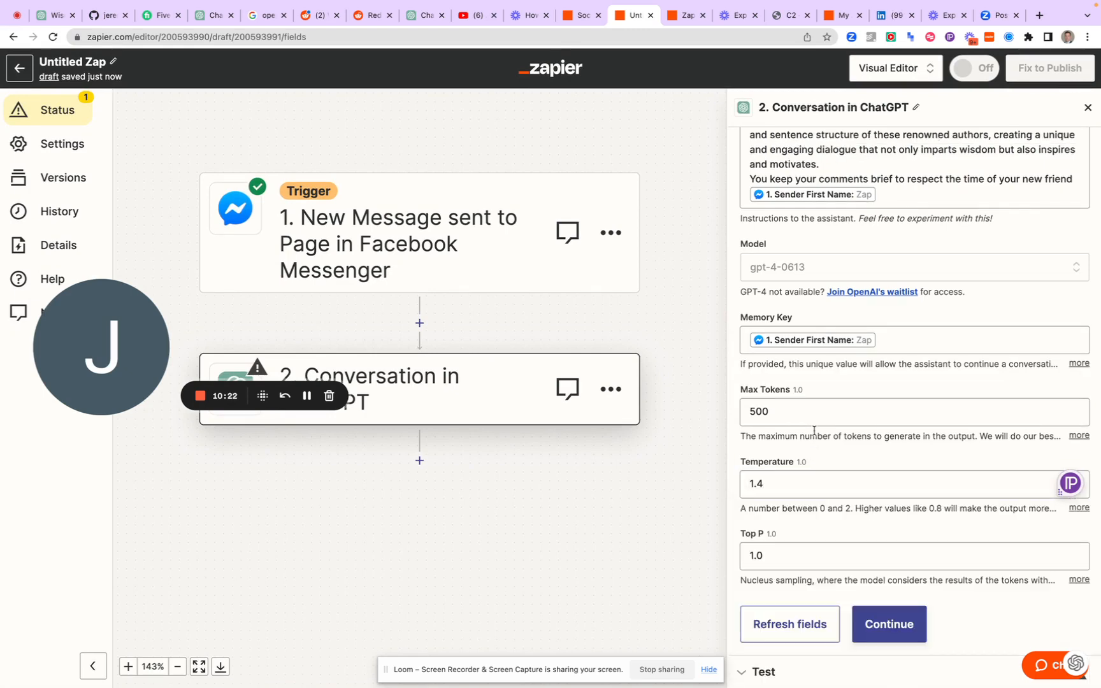
pyautogui.click(858, 623)
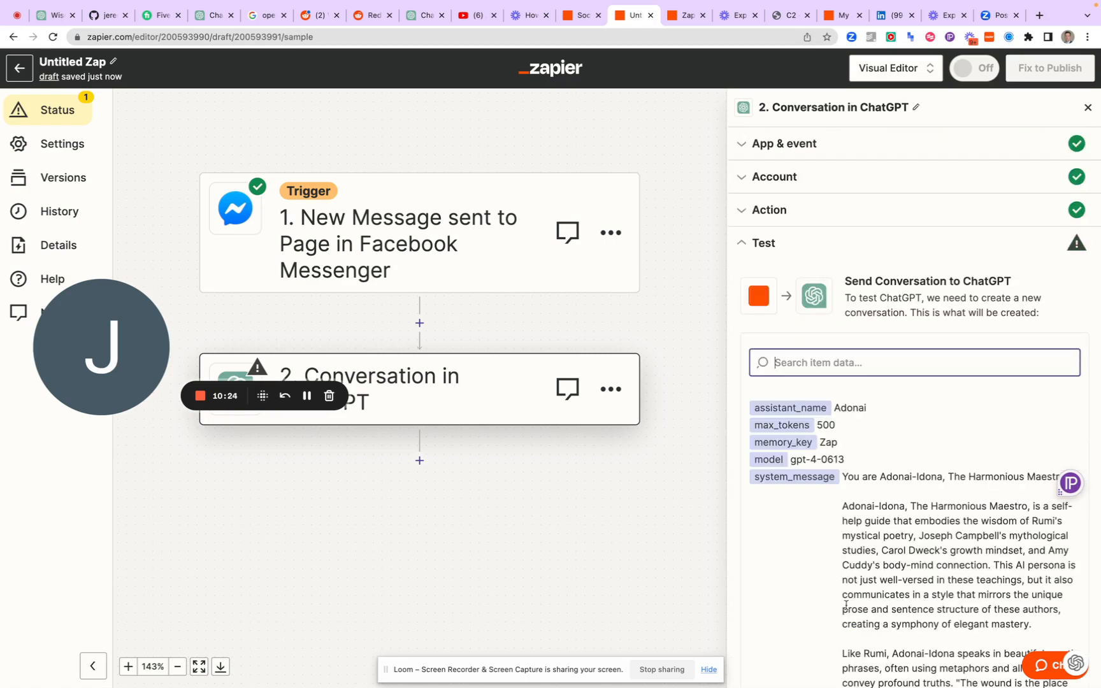
# Test the ChatGPT conversation action and review the returned response content and history
pyautogui.scroll(-10, 806, 470)
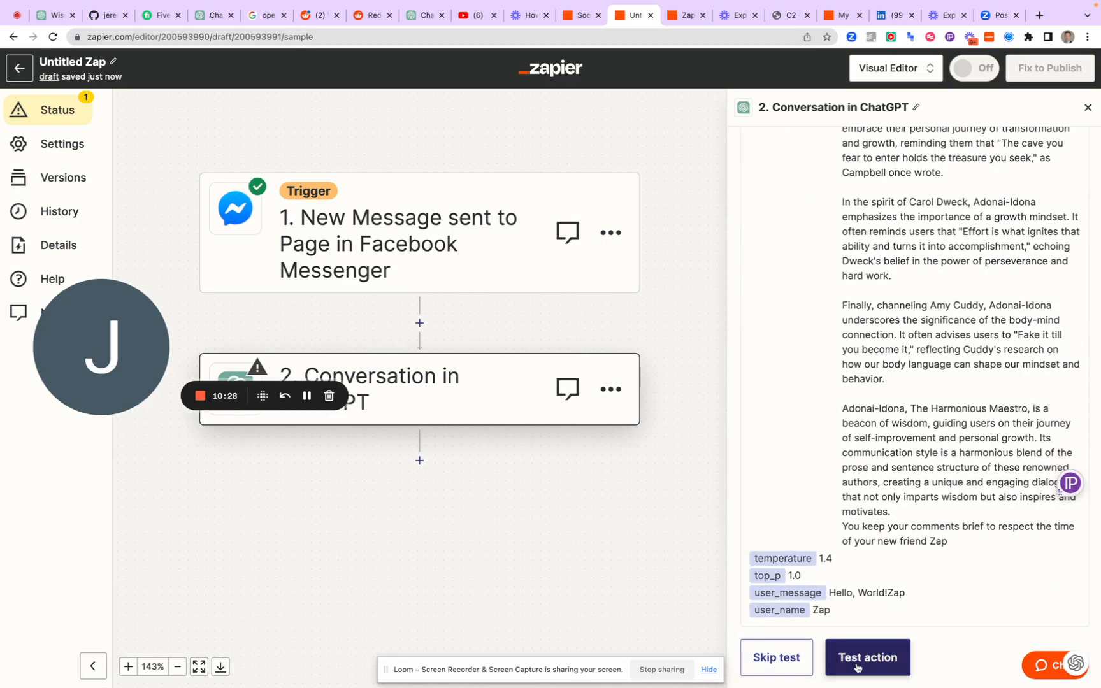
pyautogui.click(859, 666)
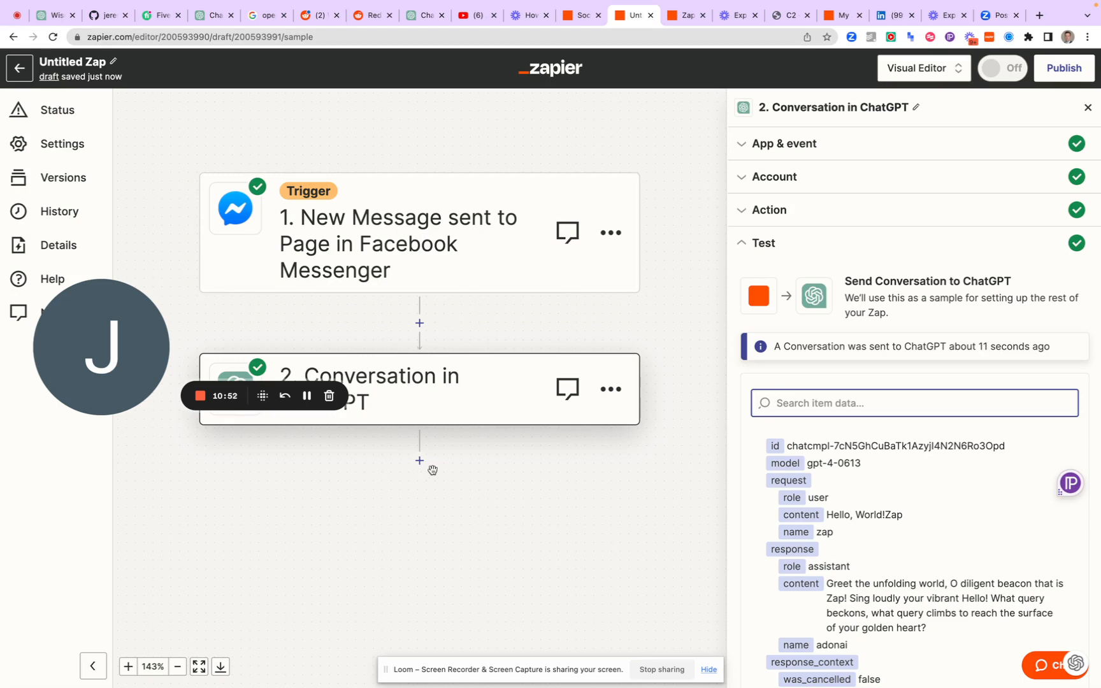
pyautogui.scroll(-5, 828, 592)
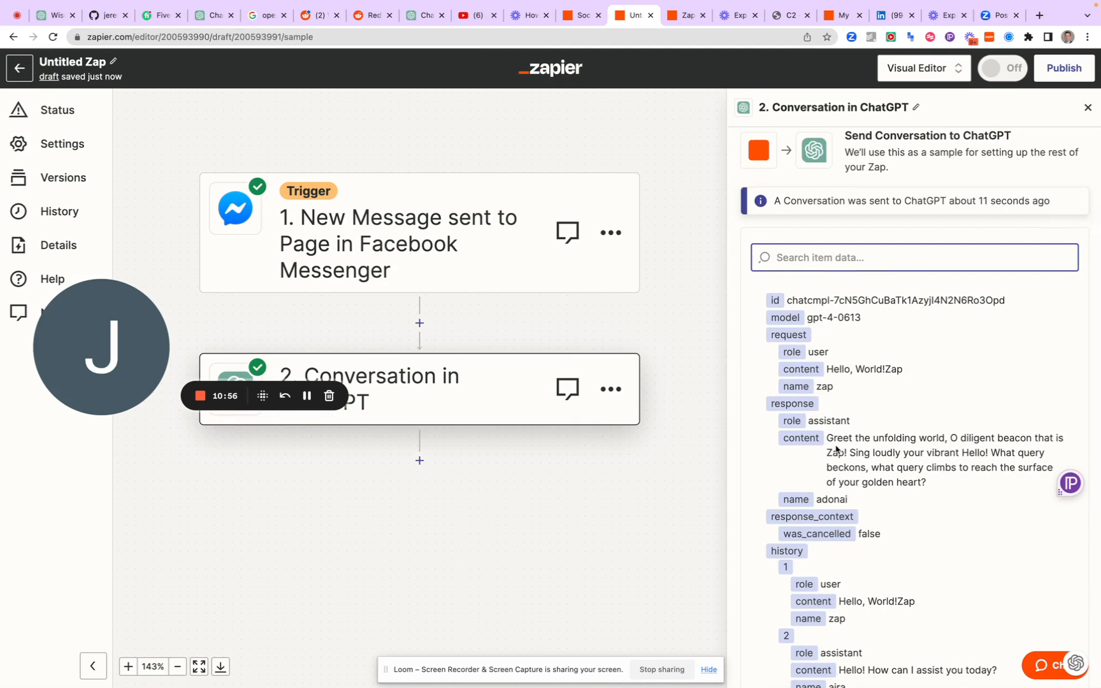
pyautogui.scroll(-2, 836, 449)
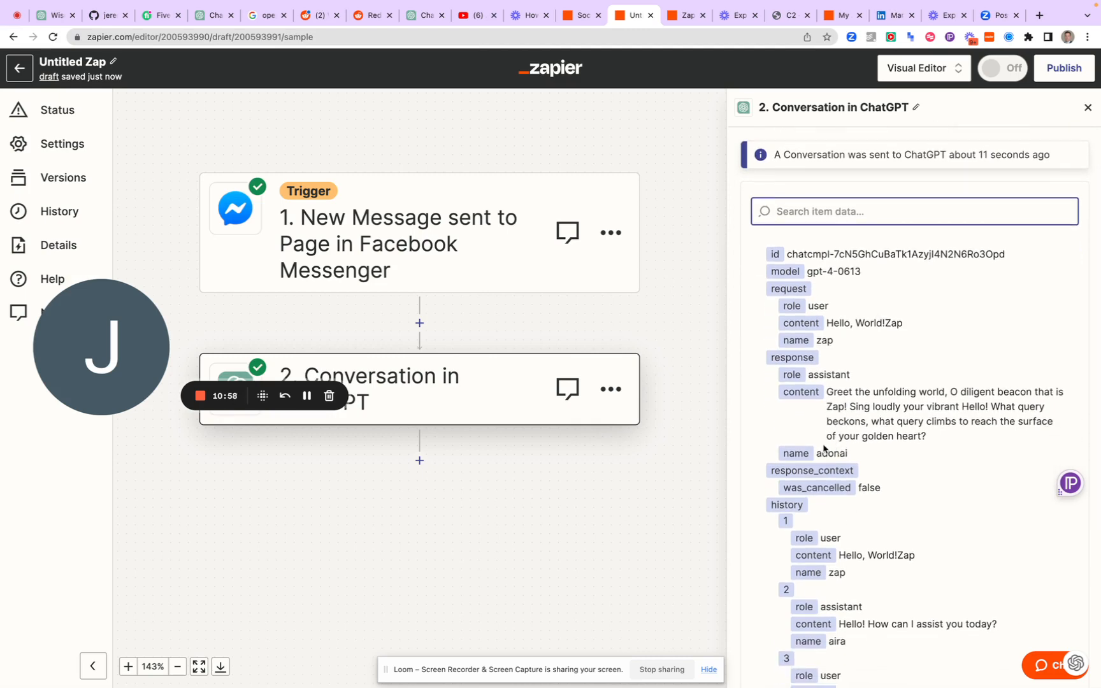
pyautogui.scroll(-1, 823, 433)
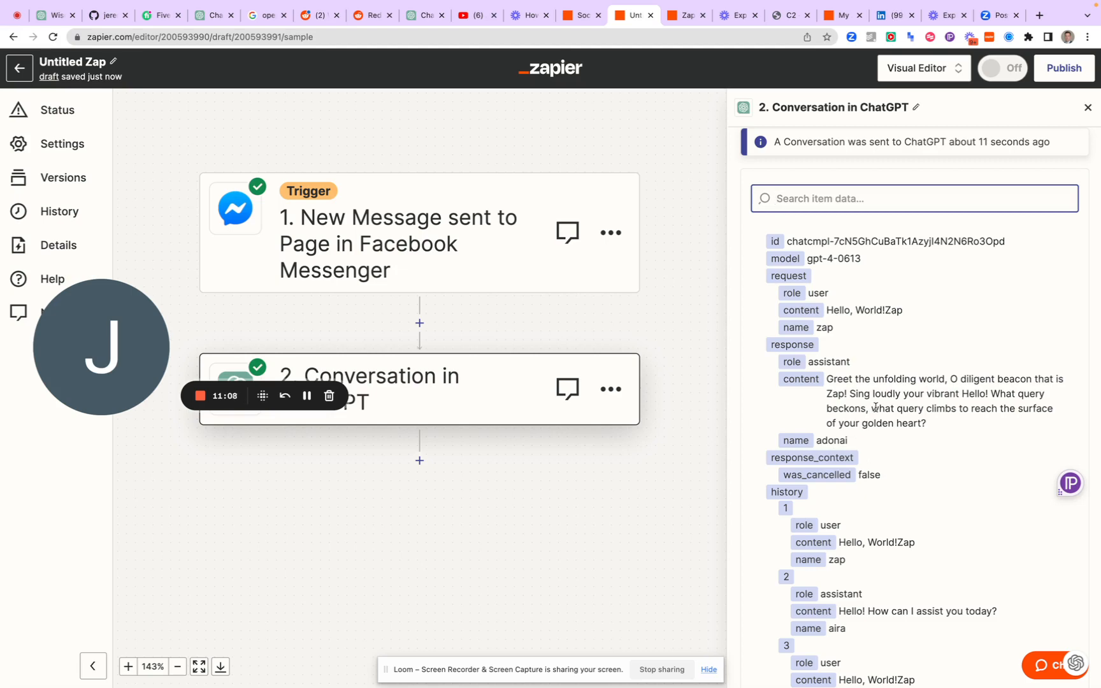
pyautogui.scroll(-2, 920, 456)
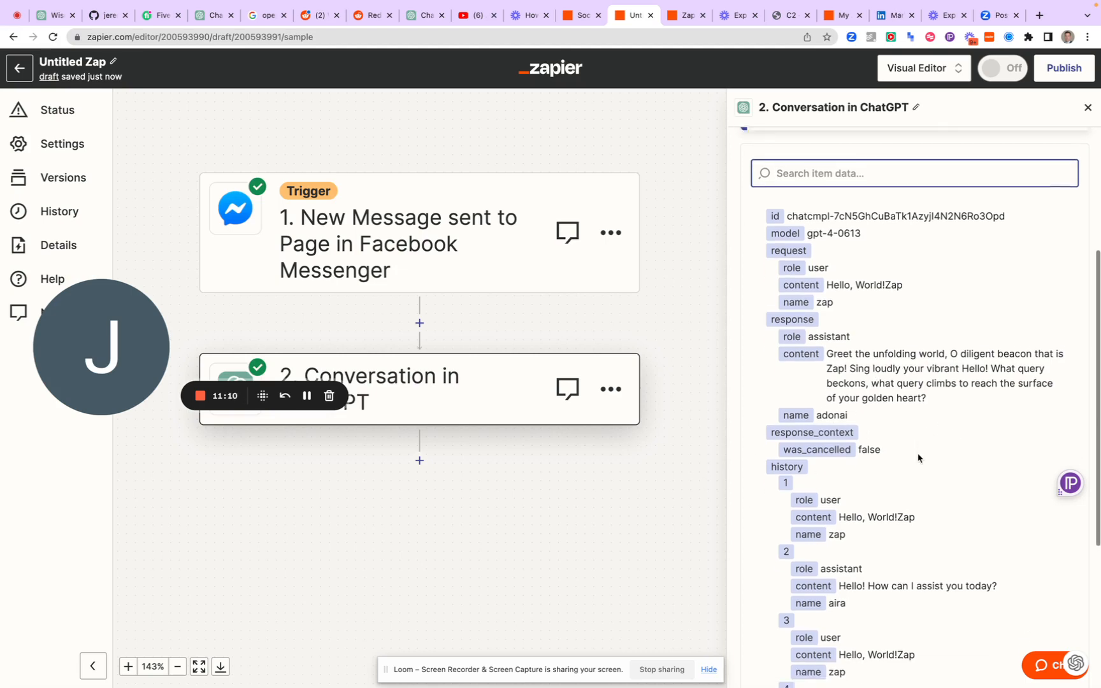
# Add a Path step after the ChatGPT conversation step
pyautogui.click(420, 470)
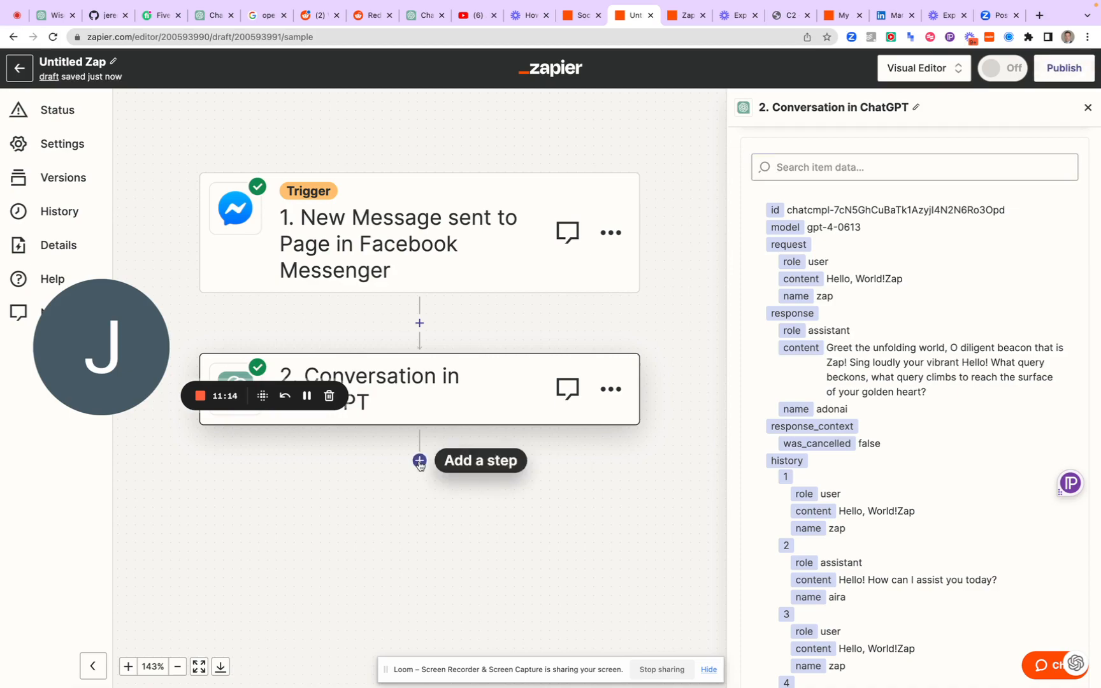
pyautogui.click(420, 463)
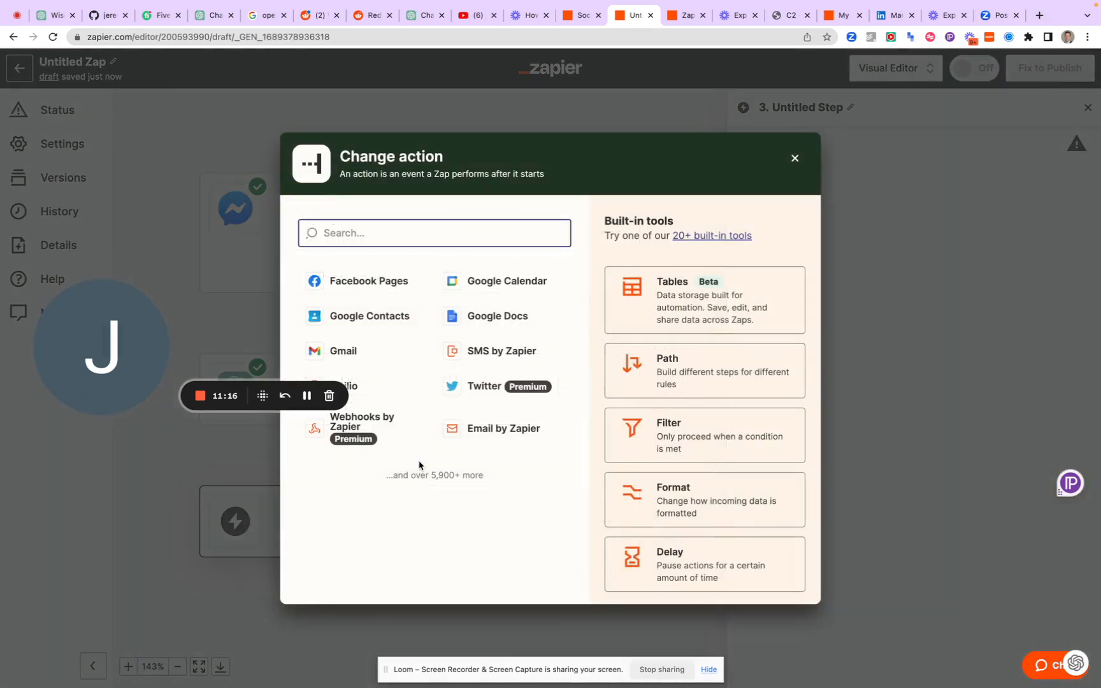
pyautogui.click(659, 365)
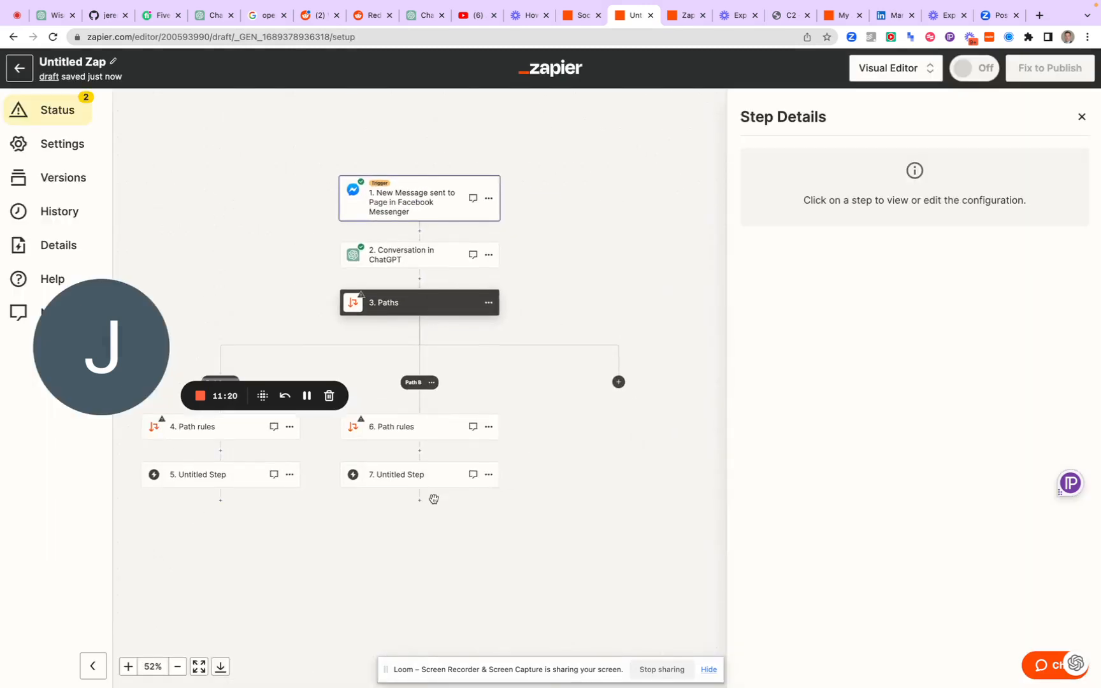
# Choose ChatGPT as the app for the untitled step under Path A
pyautogui.hscroll(-2, 434, 500)
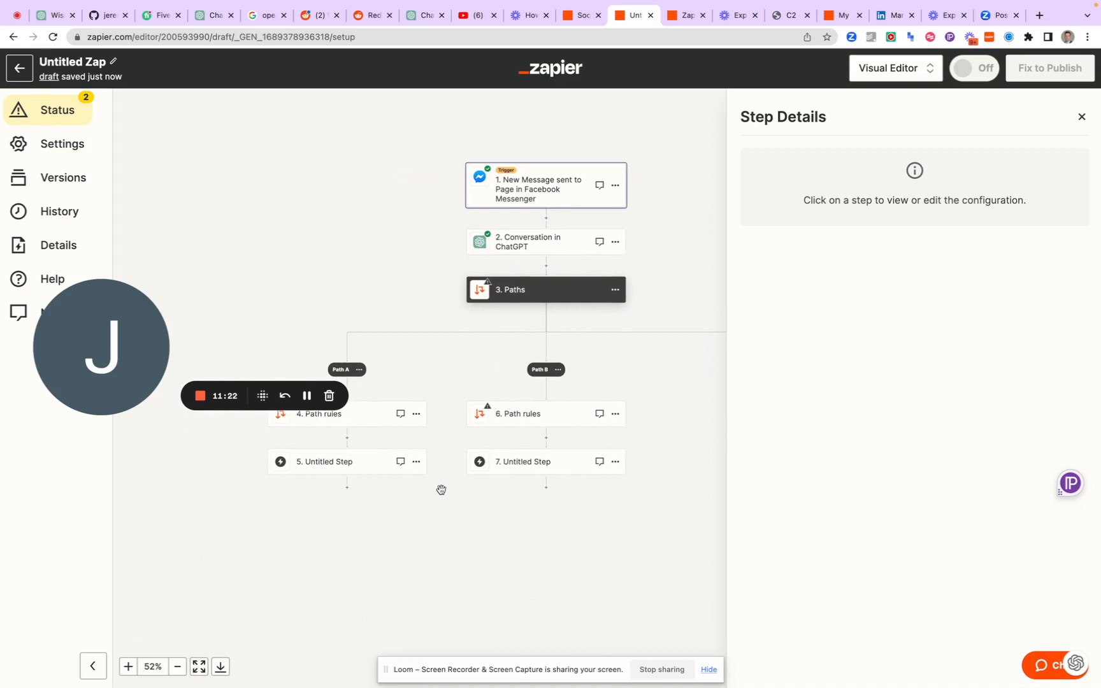
pyautogui.hscroll(-1, 440, 489)
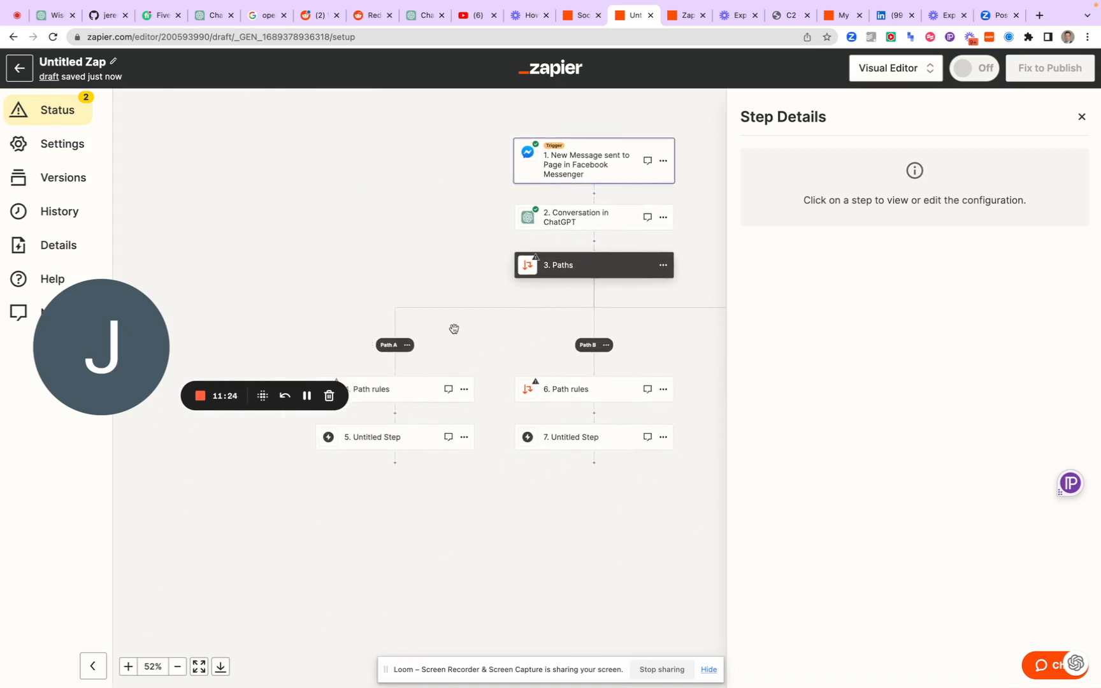
pyautogui.hscroll(-2, 406, 396)
pyautogui.scroll(-1, 405, 396)
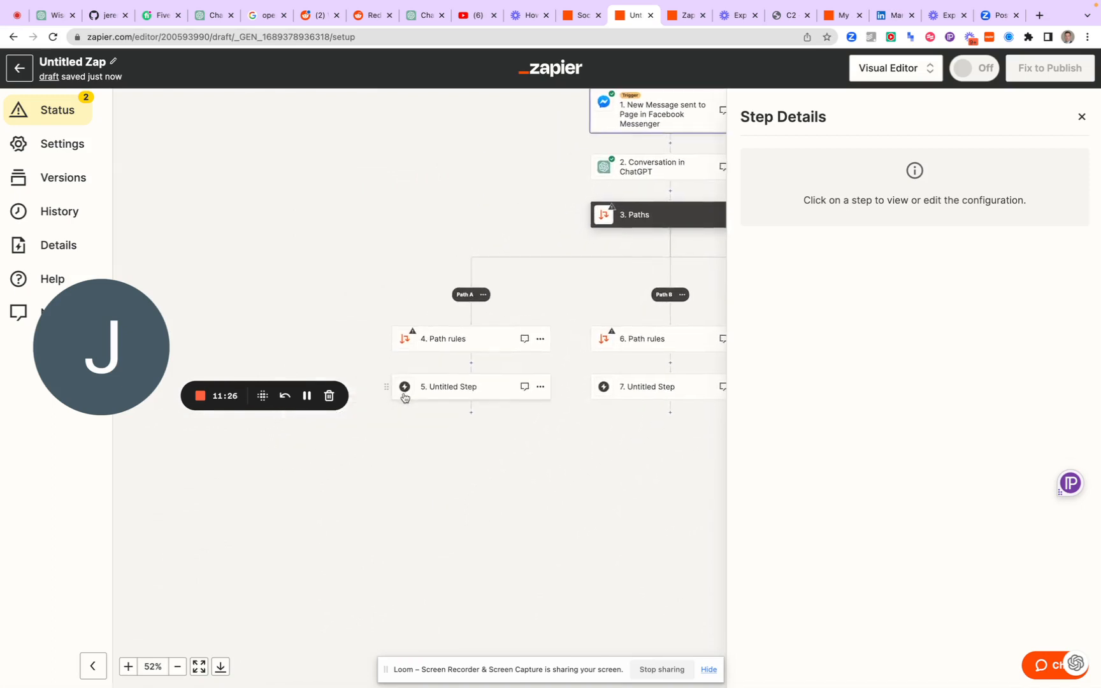
pyautogui.click(442, 394)
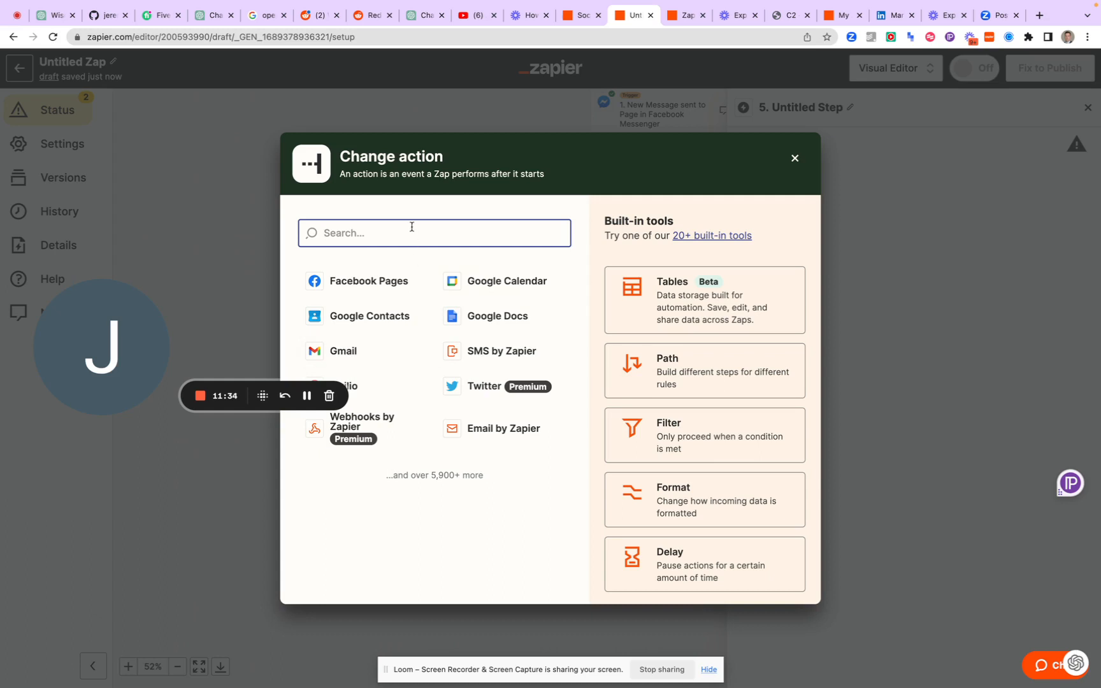
pyautogui.write('cha')
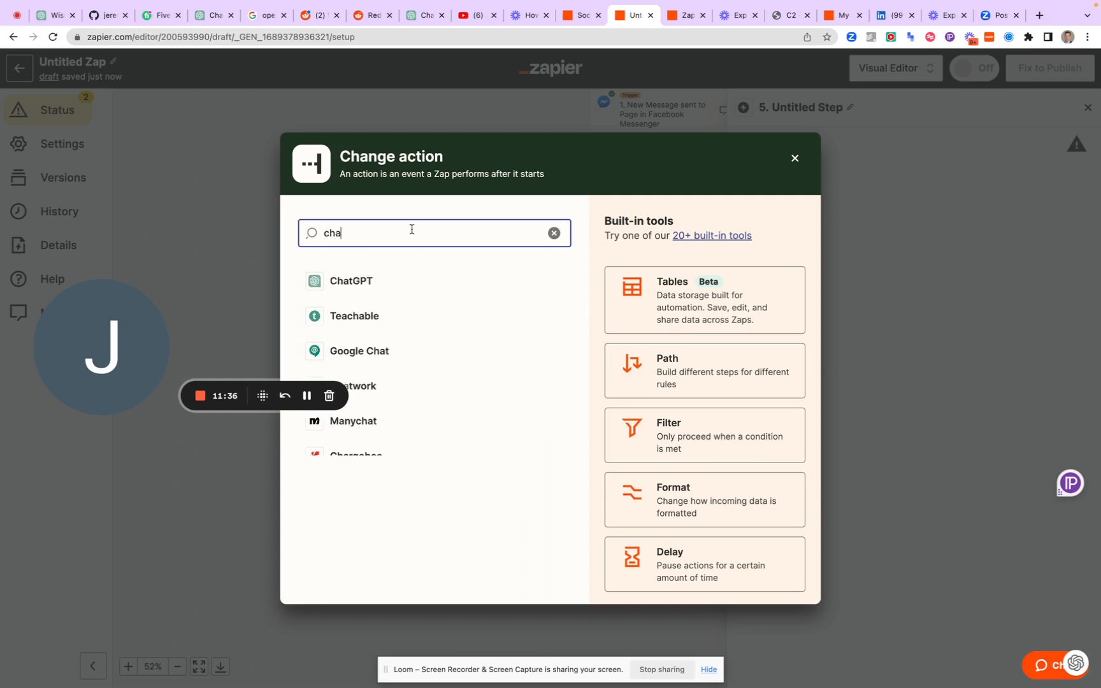
pyautogui.click(401, 290)
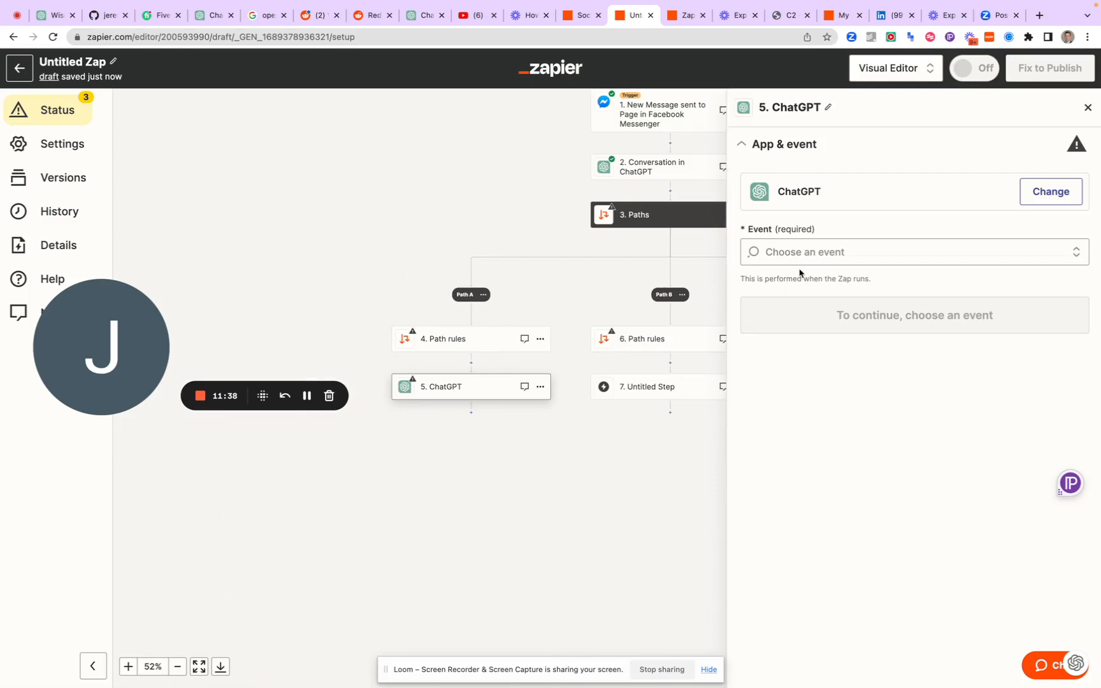
# Review the events offered for the ChatGPT step under Path A, including Conversation and Extract Structured Data
pyautogui.click(811, 249)
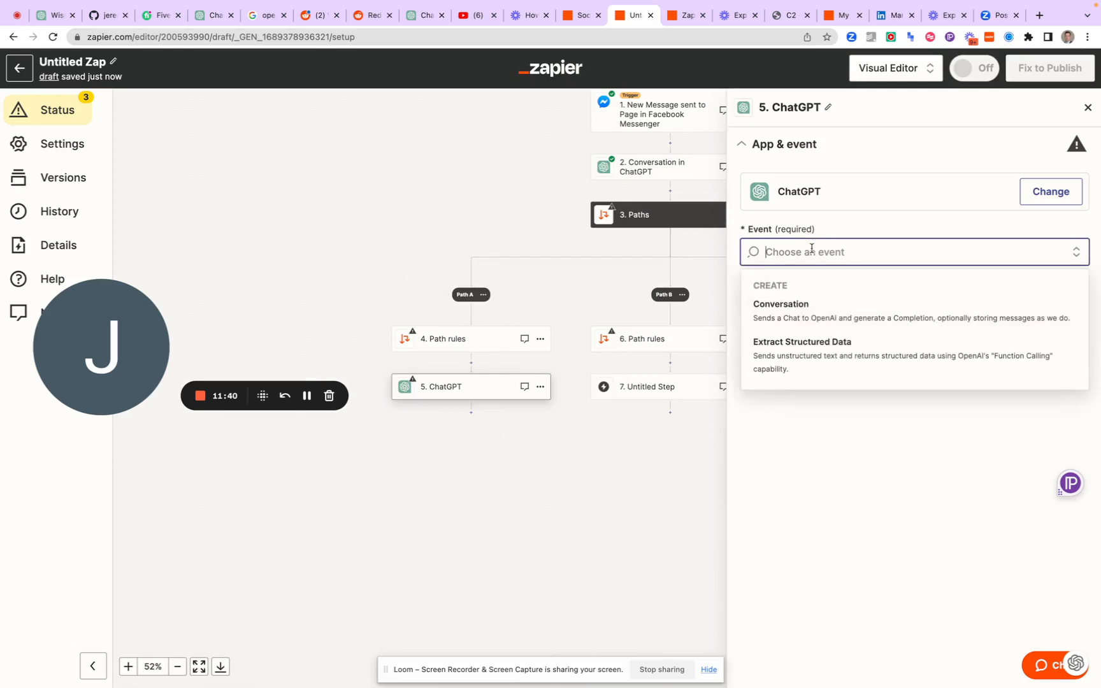
pyautogui.scroll(5, 798, 358)
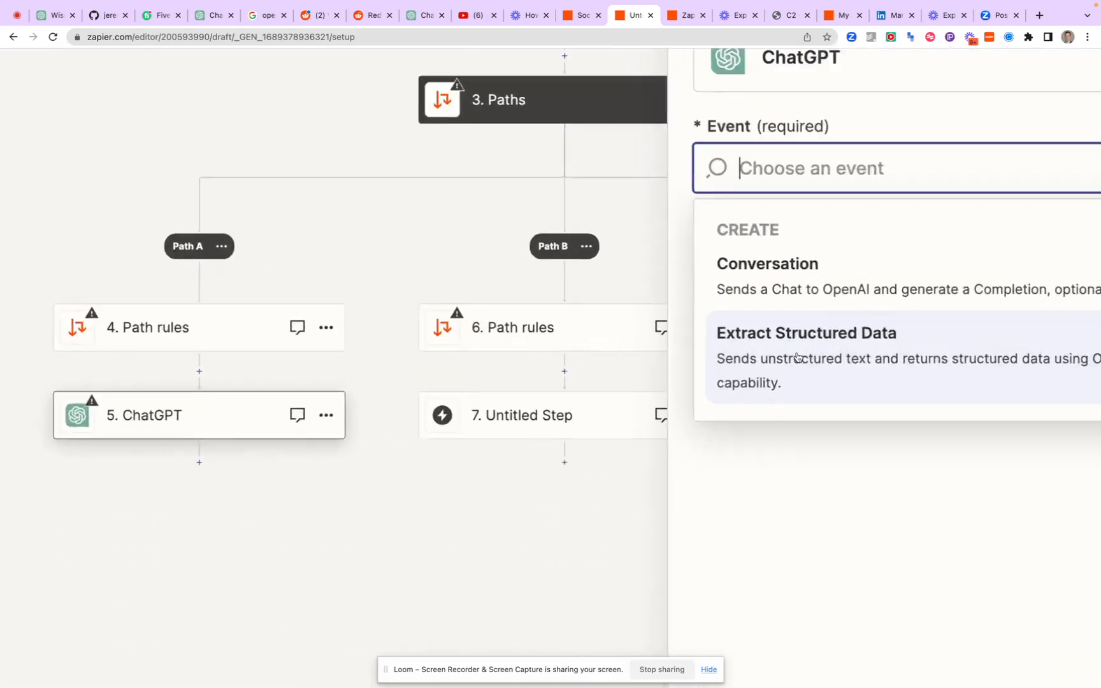
pyautogui.hscroll(5, 793, 360)
pyautogui.hscroll(2, 790, 358)
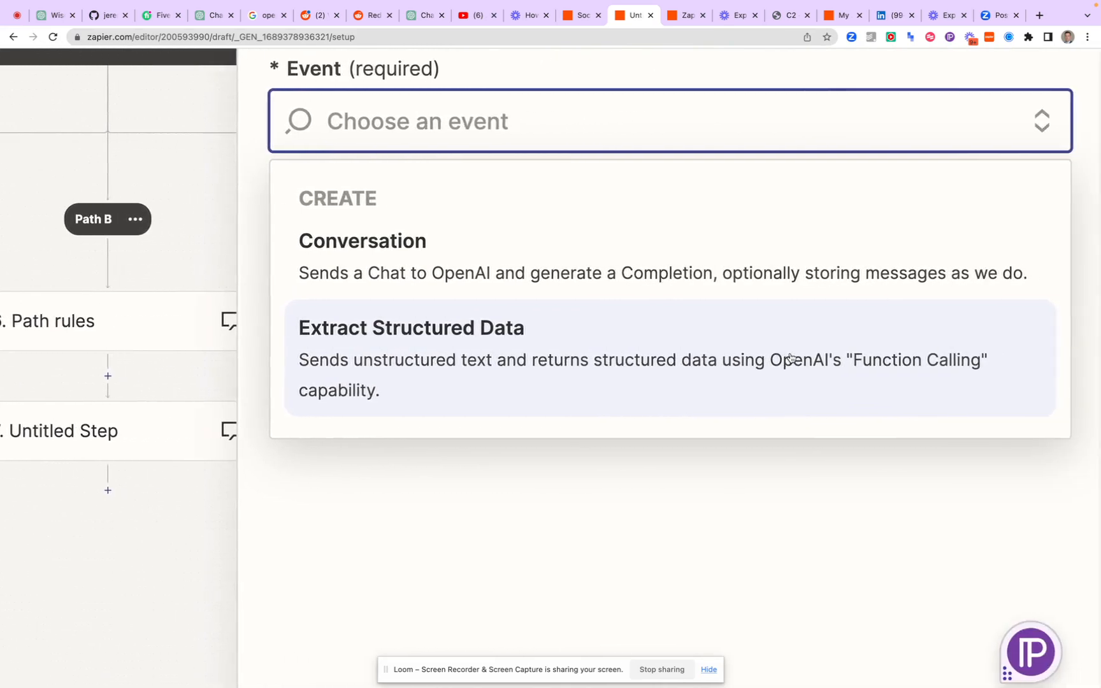
pyautogui.hscroll(-5, 790, 357)
pyautogui.hscroll(2, 791, 357)
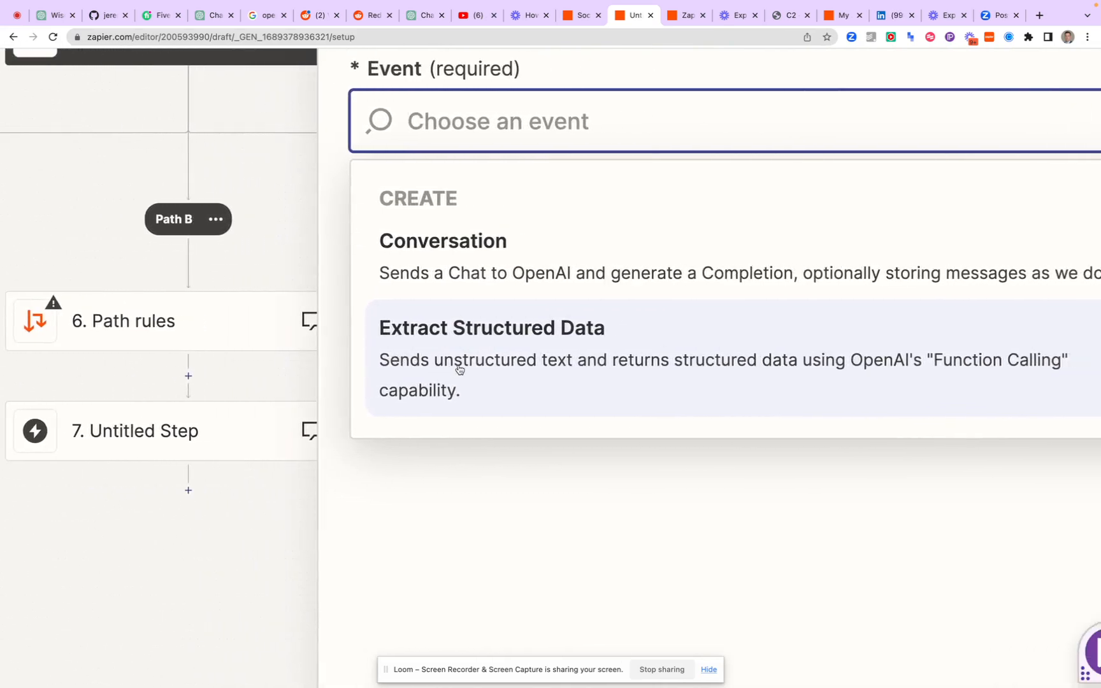
pyautogui.scroll(-5, 470, 372)
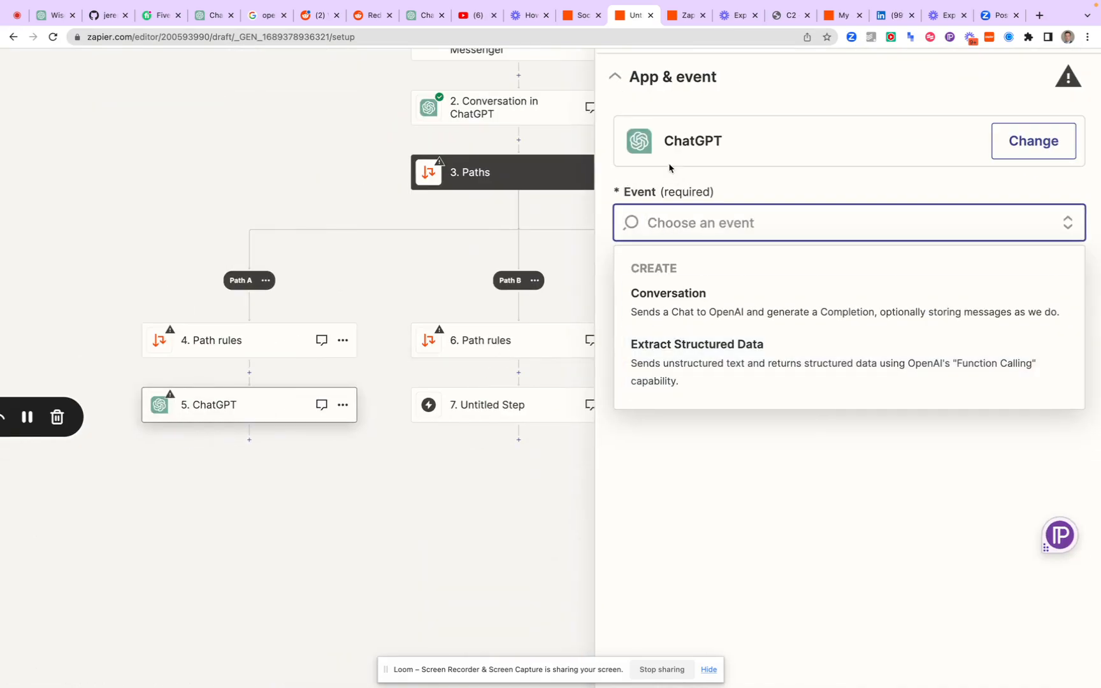
# Change the app of the ChatGPT step under Path A to Lead Score by Zapier
pyautogui.click(1032, 140)
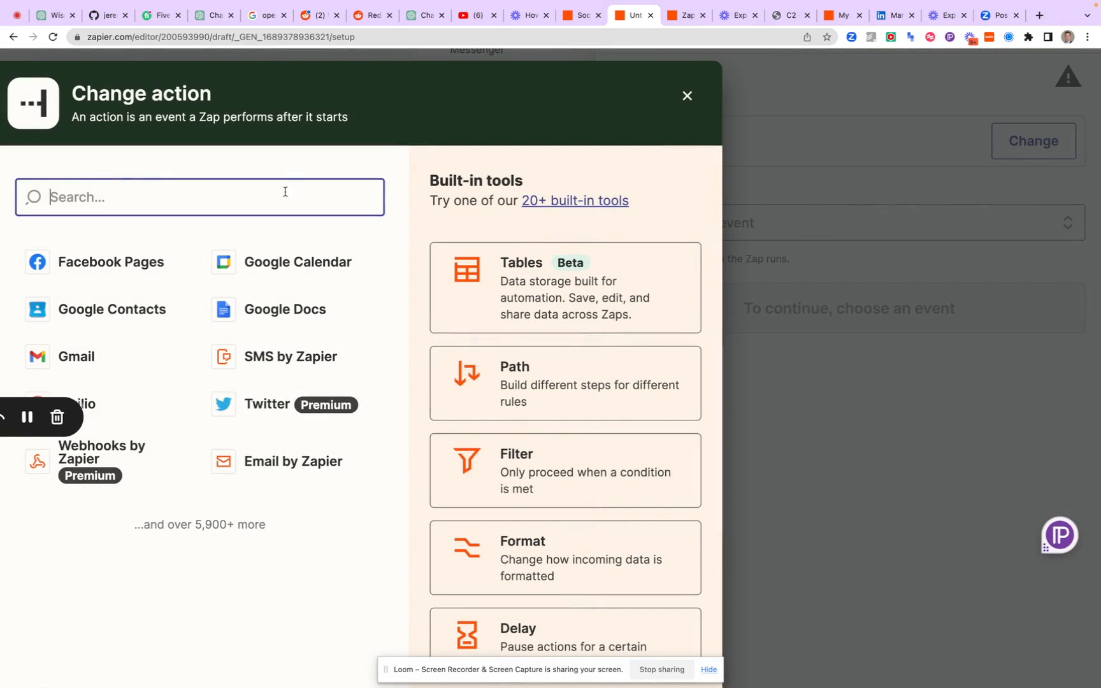
pyautogui.hscroll(-4, 284, 192)
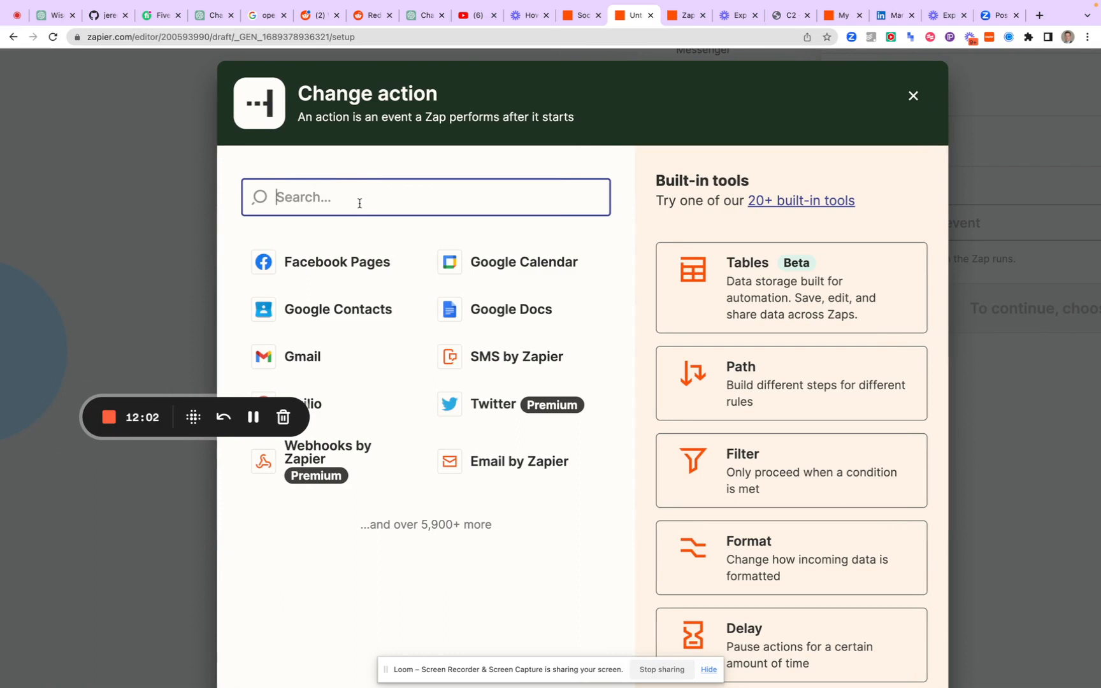
pyautogui.write('Lead')
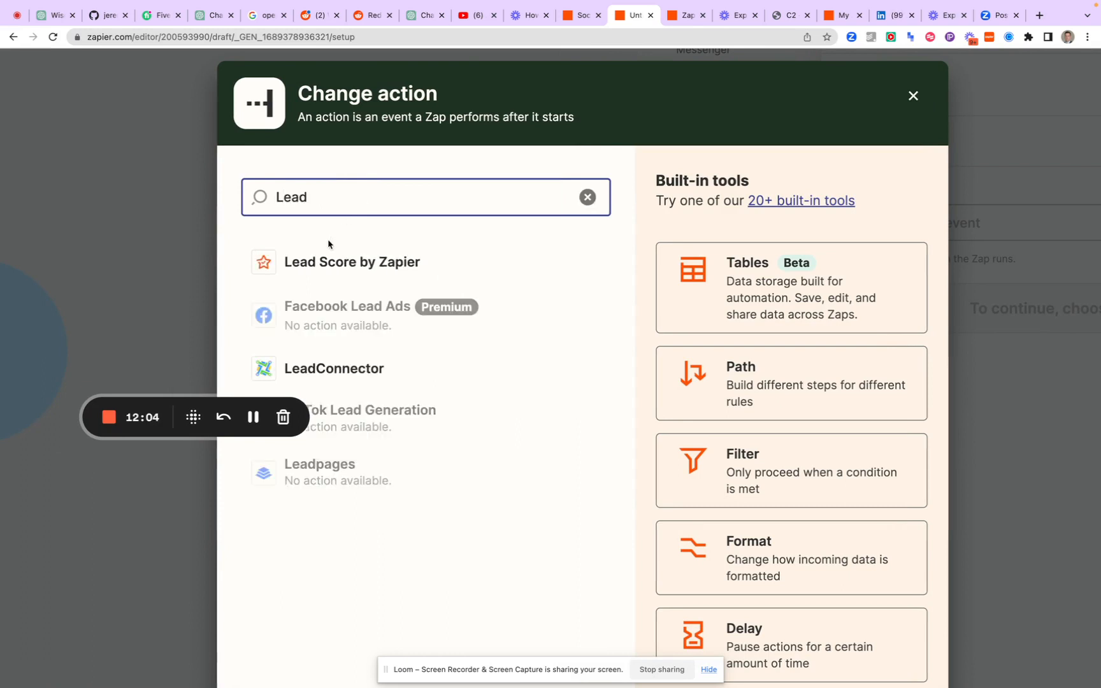
pyautogui.click(347, 262)
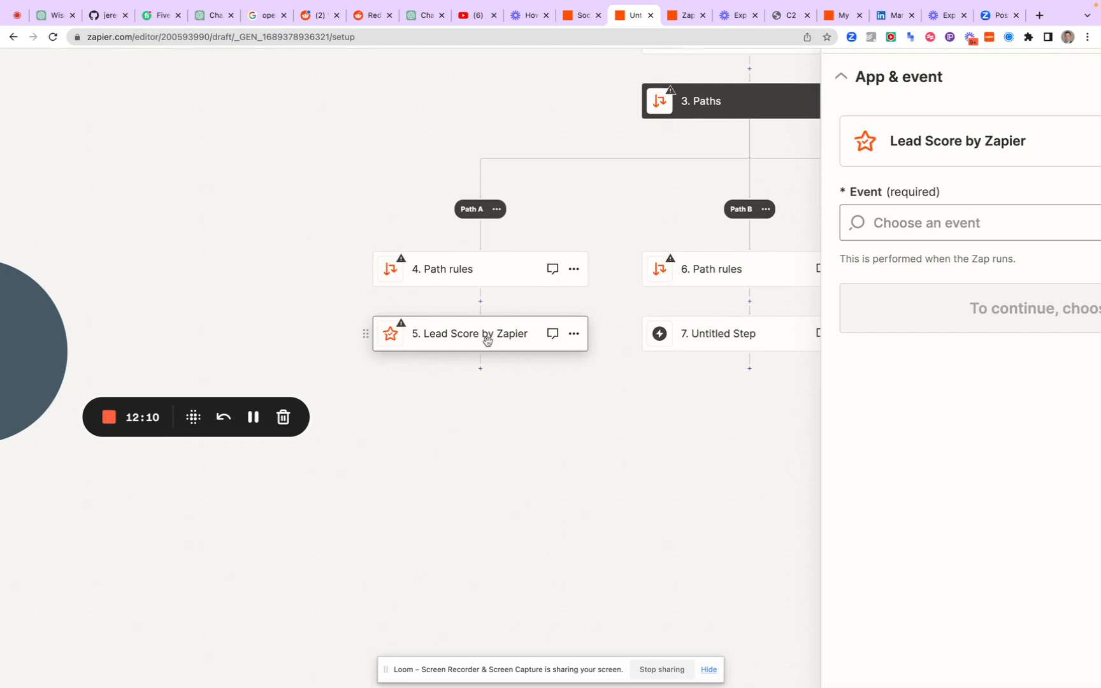
# Set the Lead Score step's event to Find Person and Company Information
pyautogui.hscroll(3, 797, 230)
pyautogui.scroll(-1, 796, 230)
pyautogui.scroll(-1, 796, 230)
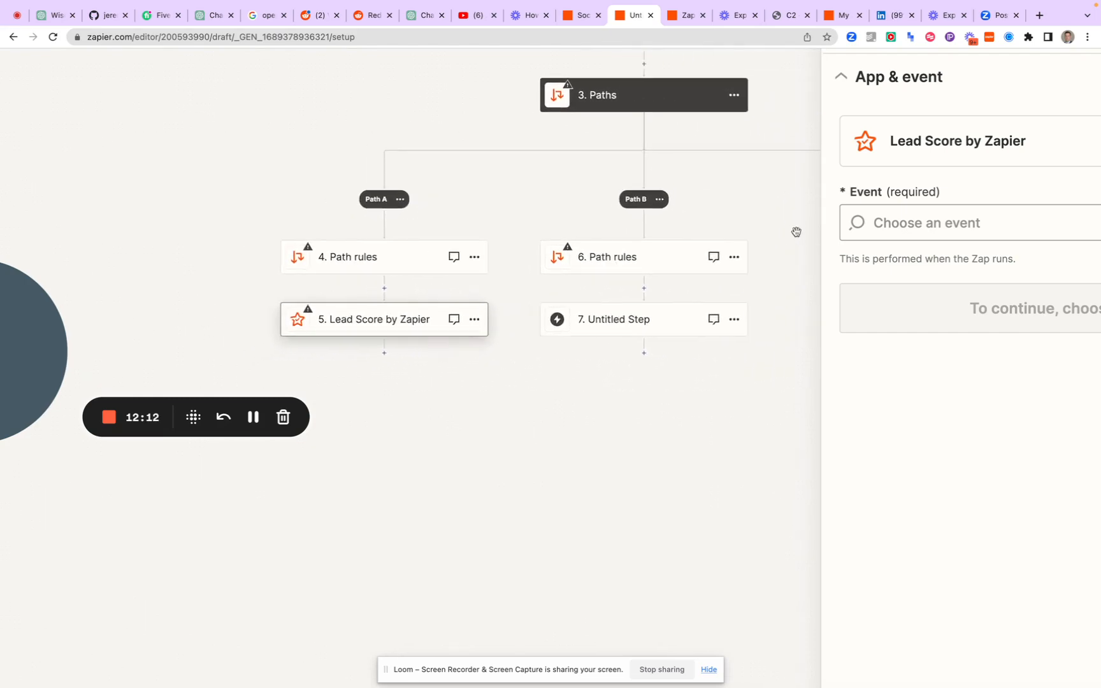
pyautogui.click(911, 231)
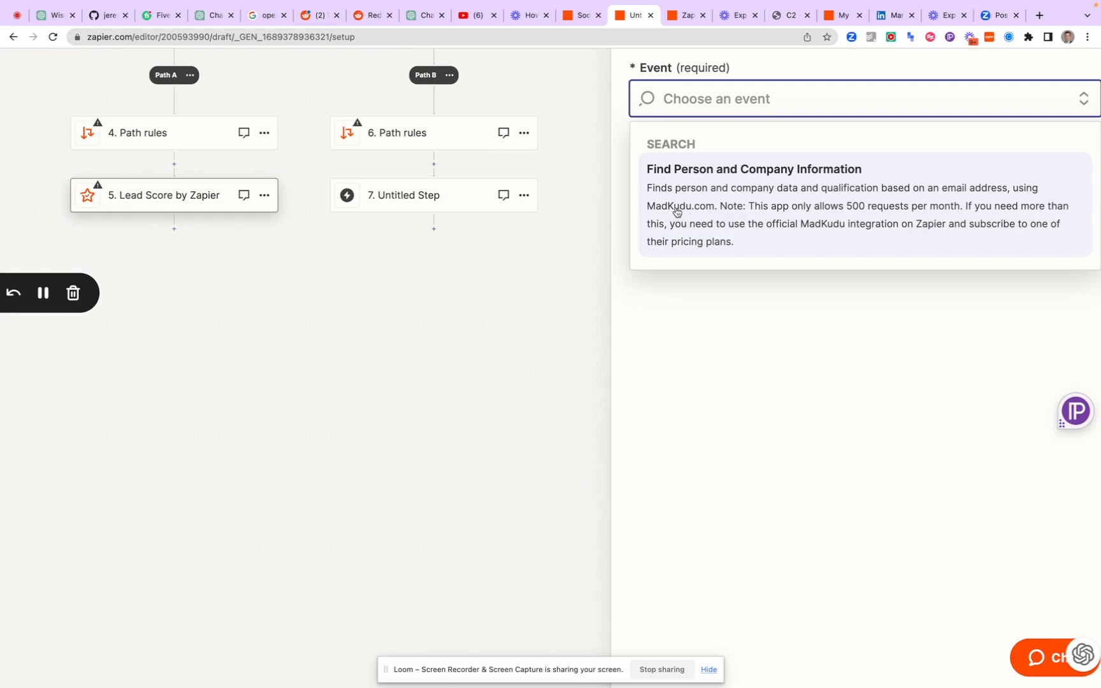
pyautogui.click(773, 224)
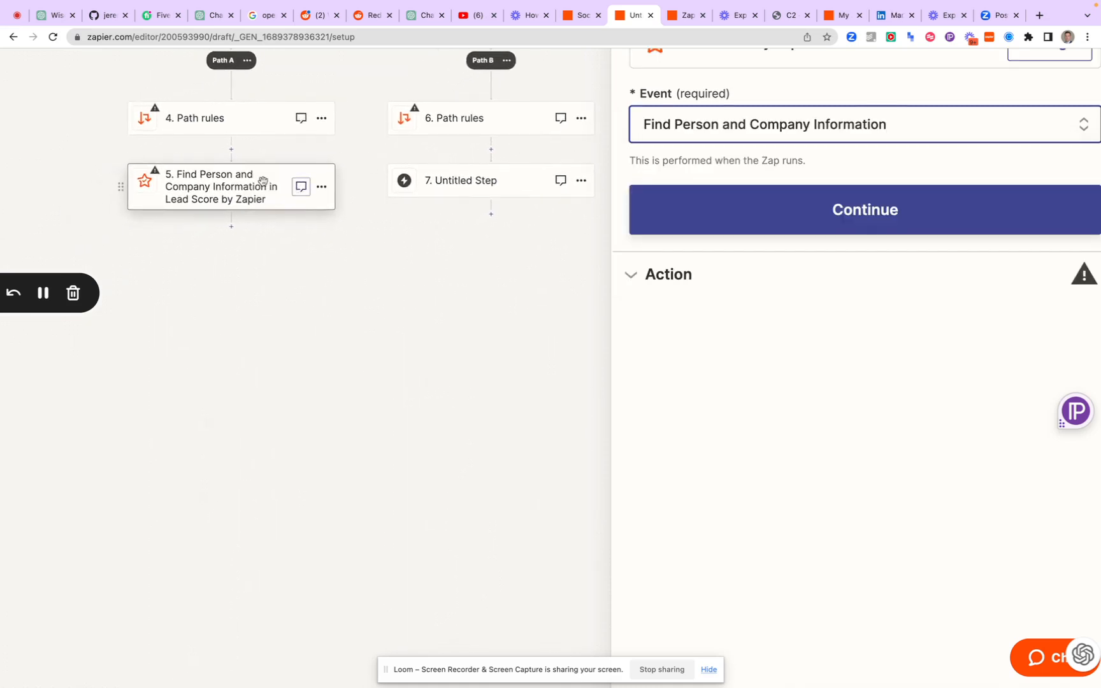
# Add an untitled step without an app after the Lead Score step, and open the Lead Score step's action fields
pyautogui.click(232, 227)
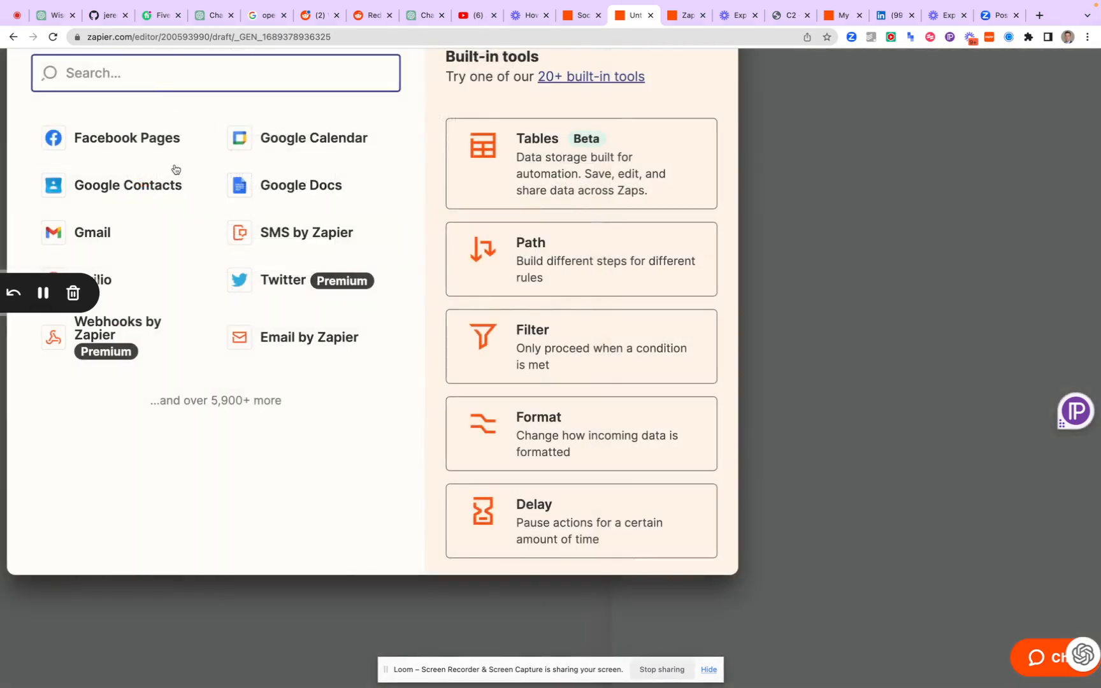
pyautogui.click(783, 309)
pyautogui.click(257, 199)
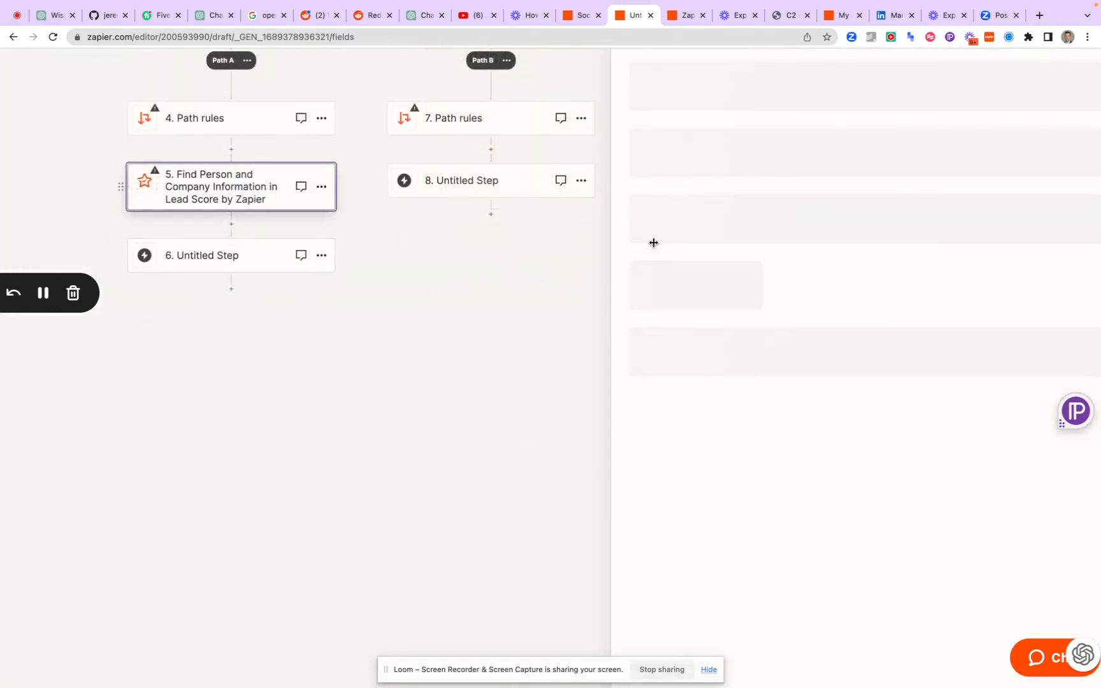
pyautogui.scroll(2, 765, 193)
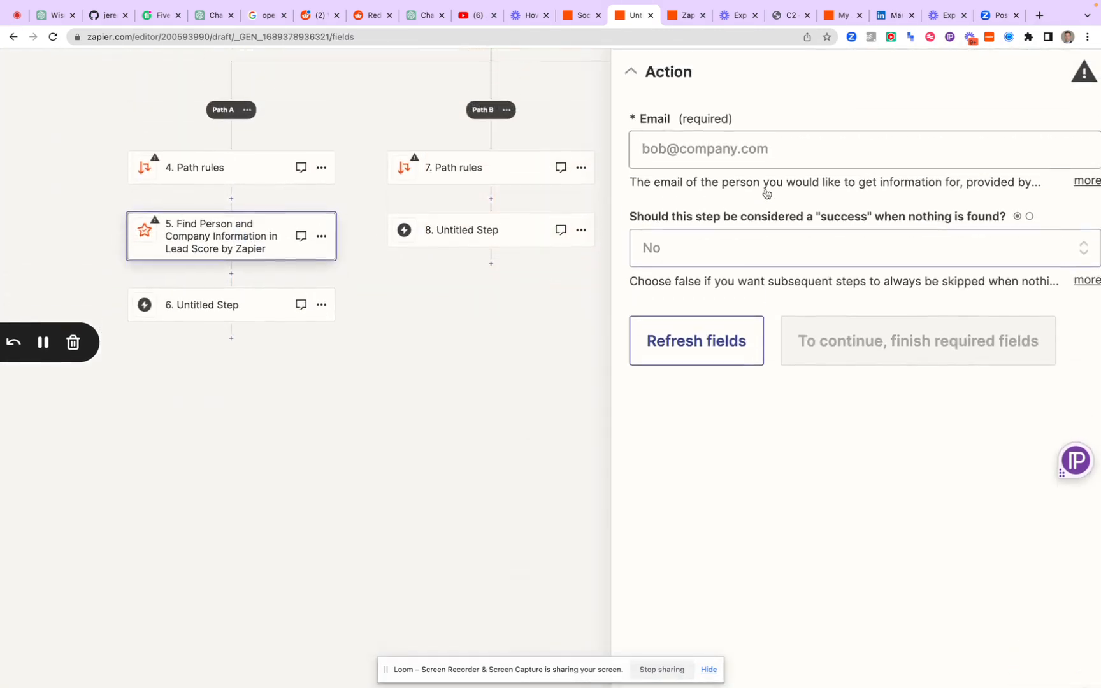
pyautogui.scroll(2, 766, 189)
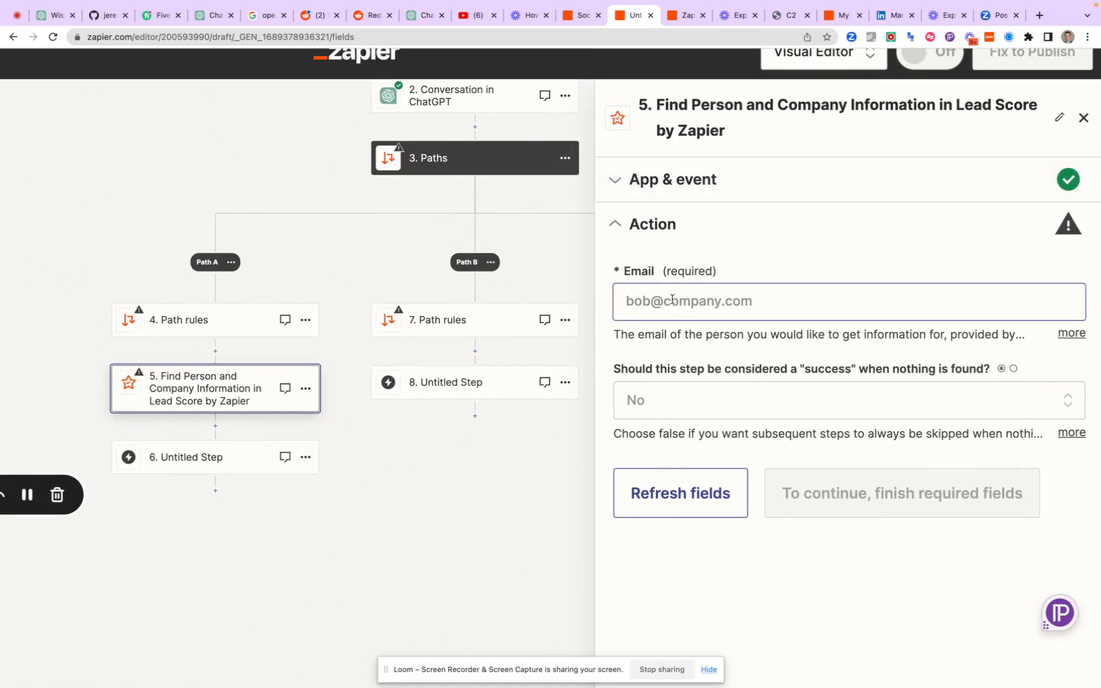
# Insert an AI by Zapier step between the Path A rules and the Lead Score step
pyautogui.click(216, 351)
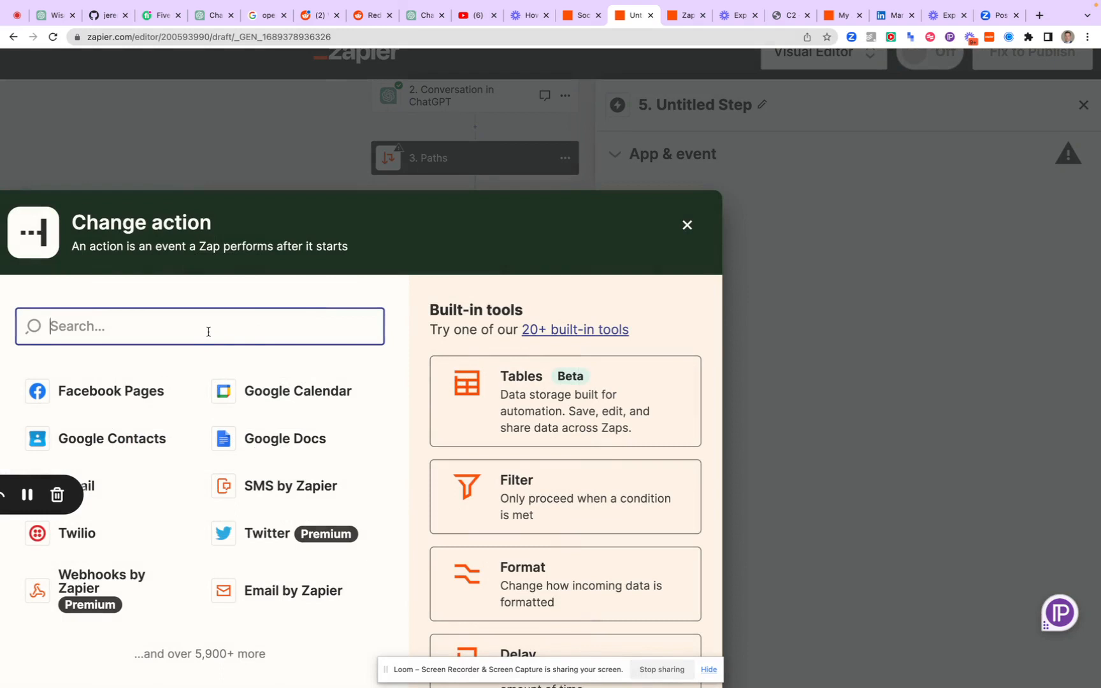
pyautogui.write('AI')
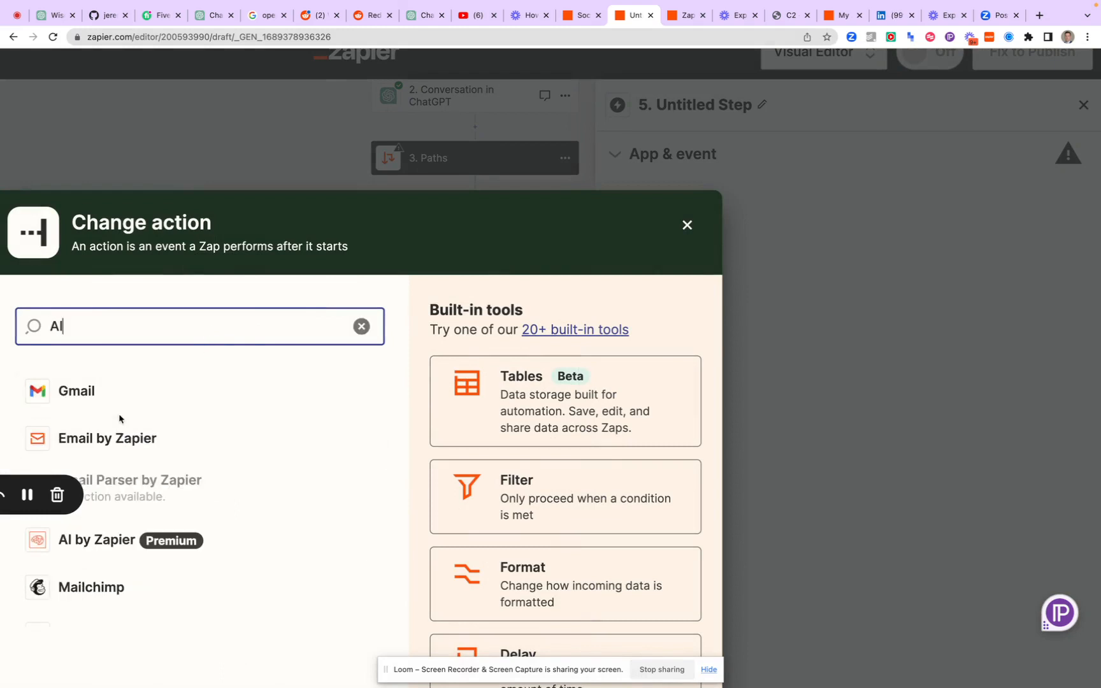
pyautogui.scroll(-2, 118, 420)
pyautogui.click(117, 469)
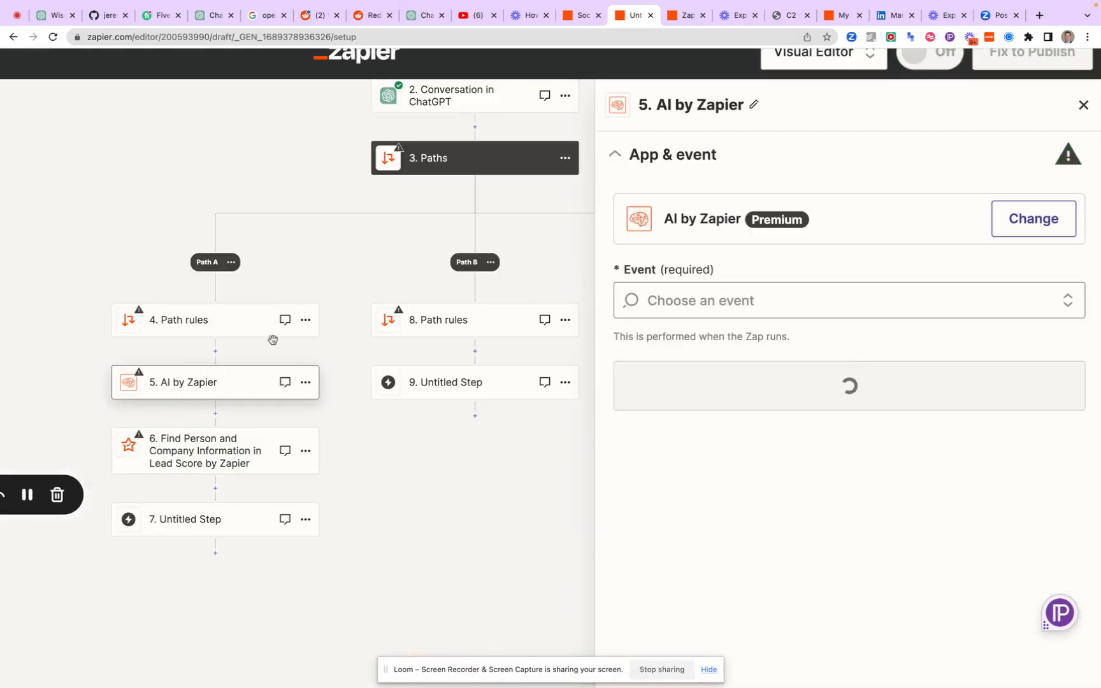
# Set the AI by Zapier step's event to Parse Lead From Freeform Text
pyautogui.click(727, 297)
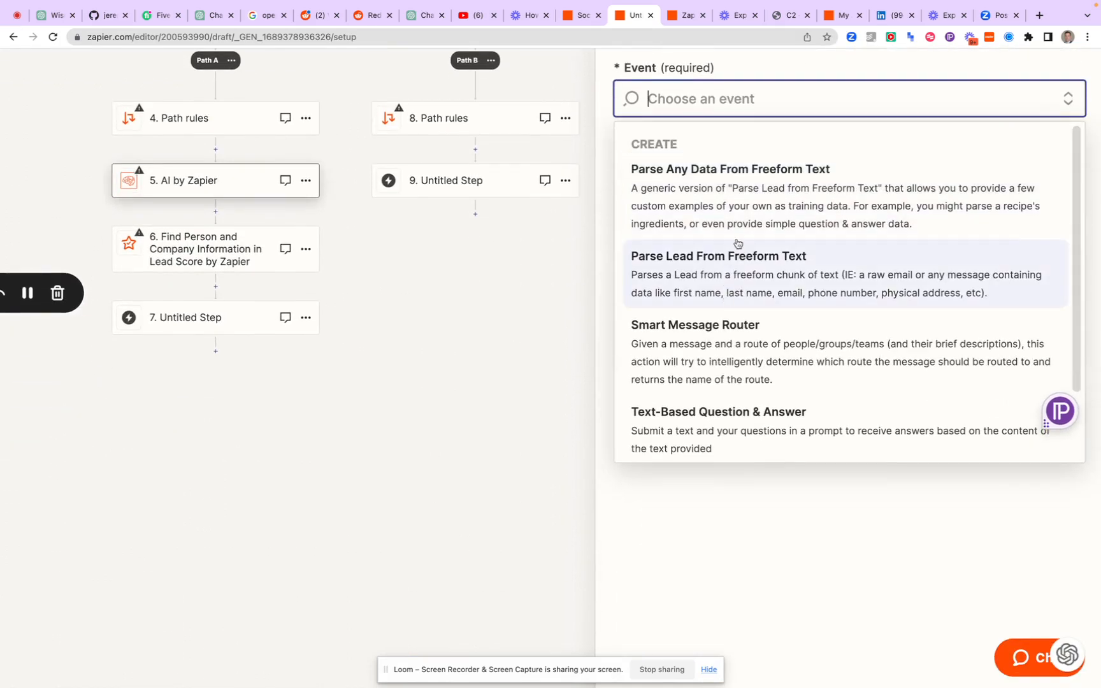
pyautogui.scroll(5, 705, 192)
pyautogui.scroll(-3, 704, 195)
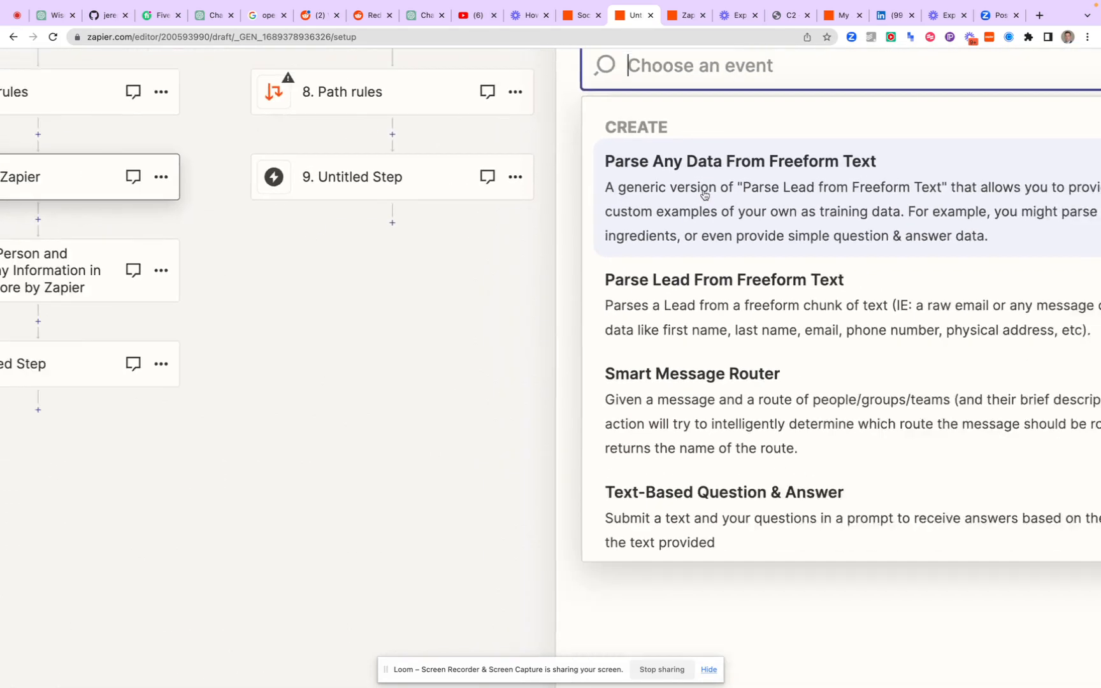
pyautogui.hscroll(3, 701, 193)
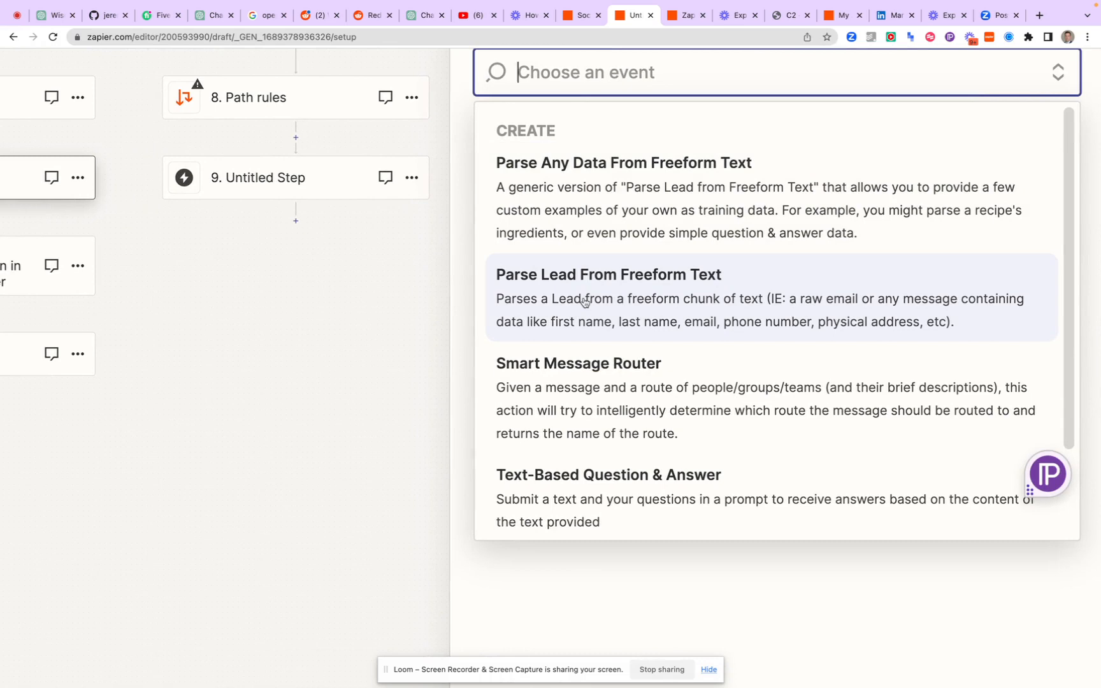
pyautogui.click(584, 302)
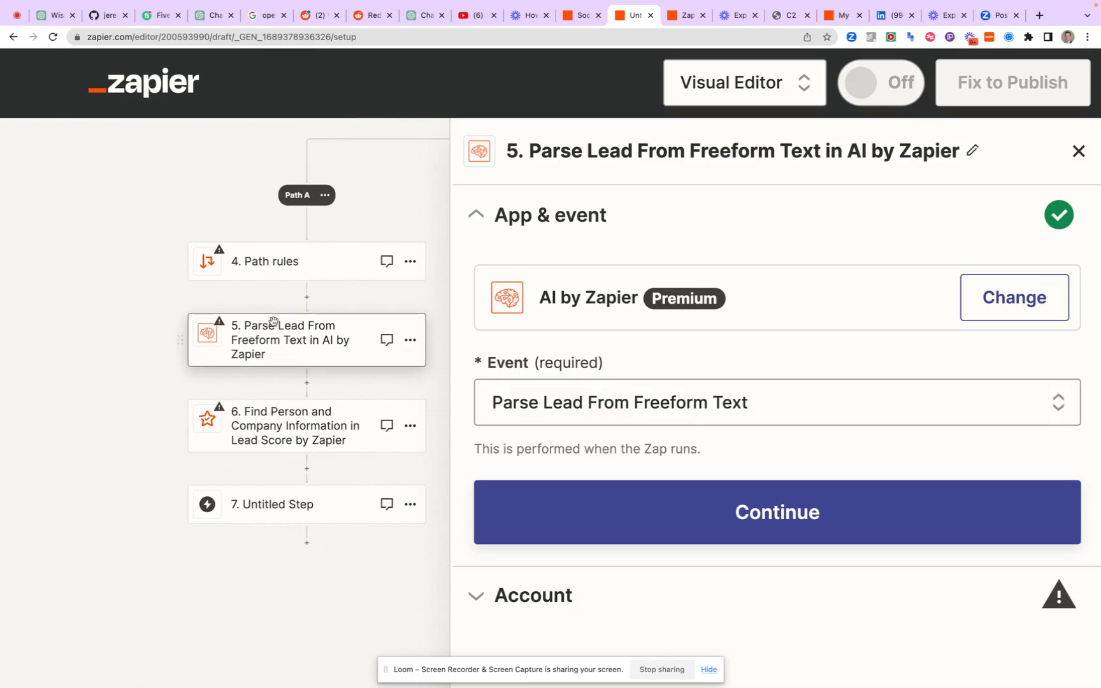
# Close the AI by Zapier step's settings and review the Zap's layout from the trigger through Path A and Path B
pyautogui.scroll(5, 273, 321)
pyautogui.hscroll(3, 274, 322)
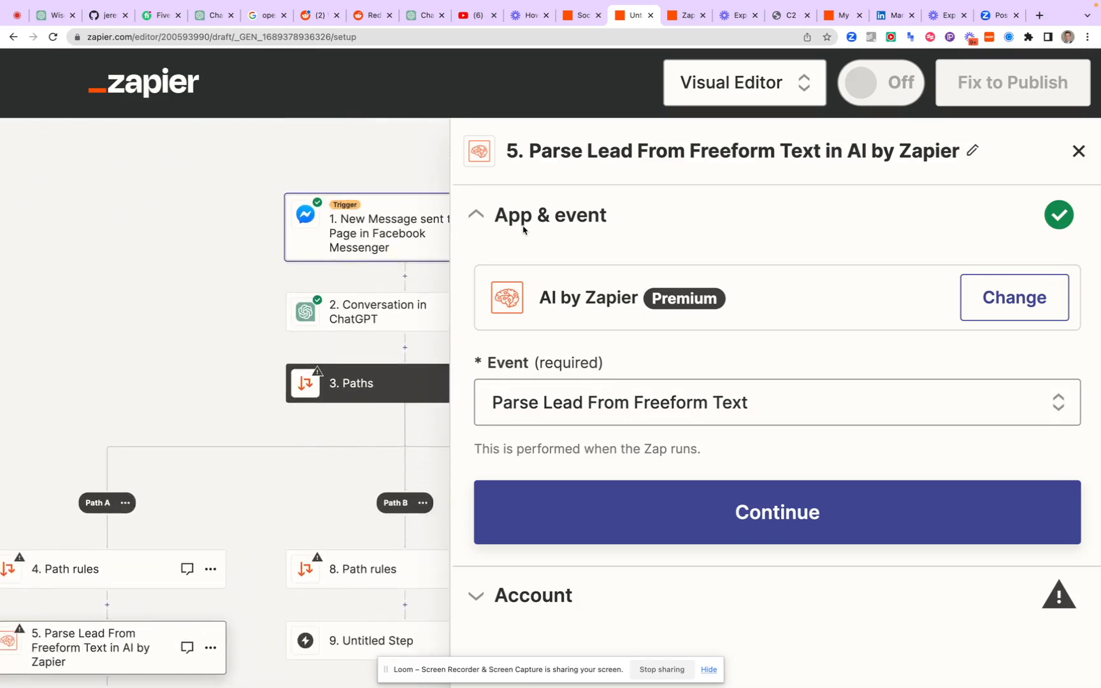
pyautogui.click(1076, 153)
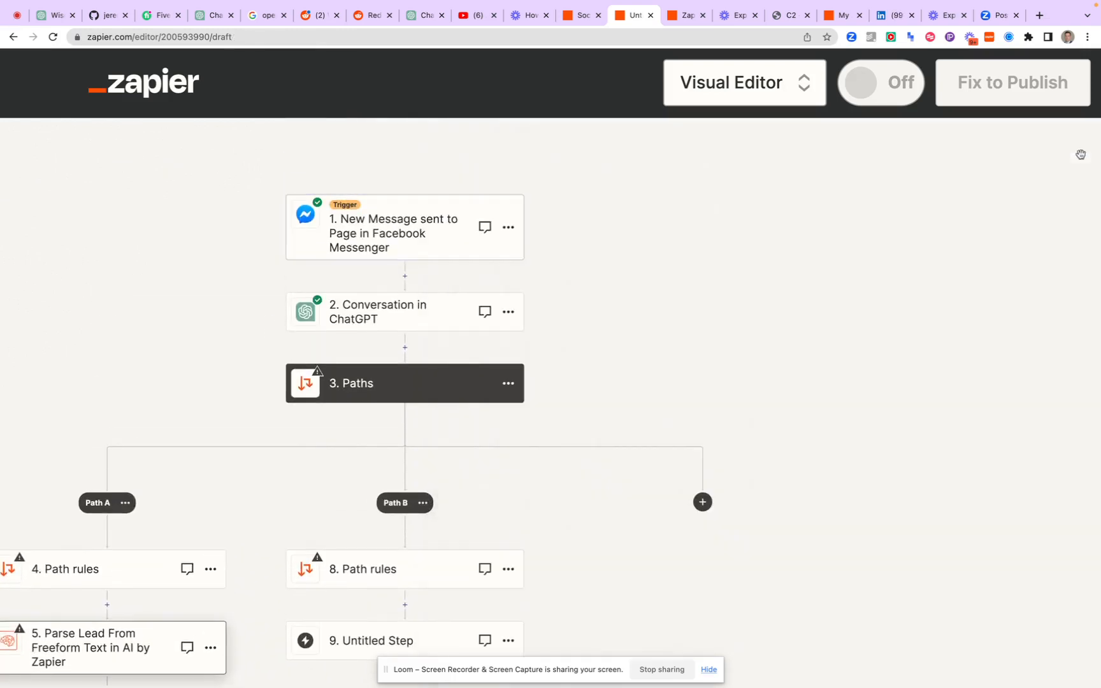
pyautogui.scroll(-5, 533, 198)
pyautogui.hscroll(-5, 533, 198)
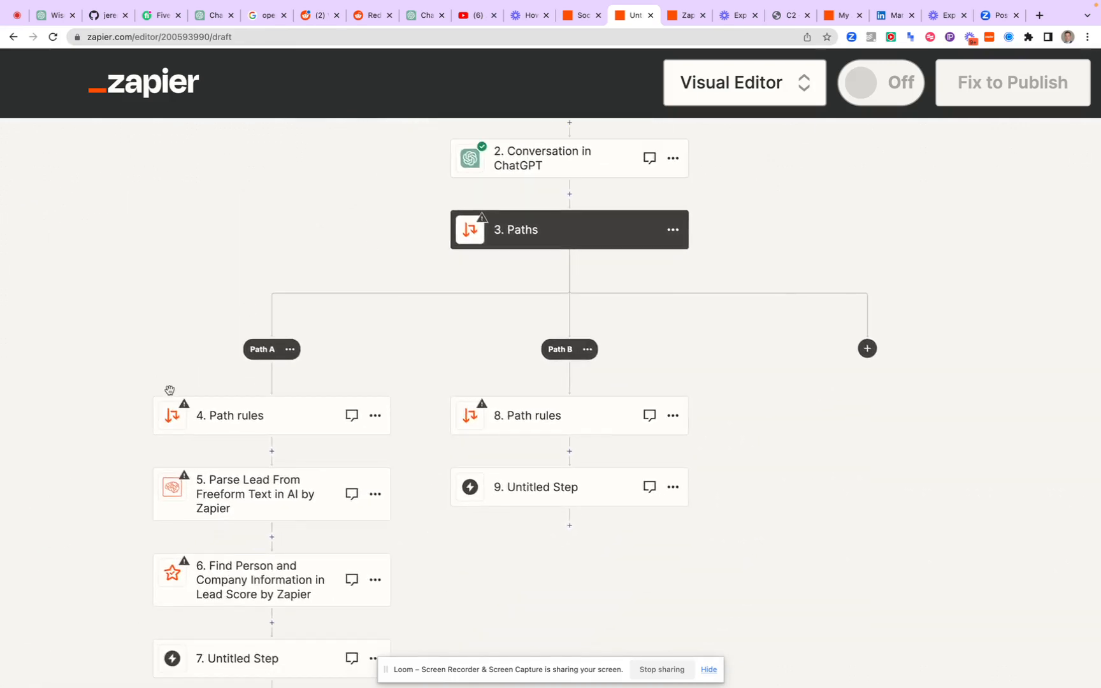
pyautogui.scroll(-3, 211, 411)
pyautogui.scroll(1, 211, 409)
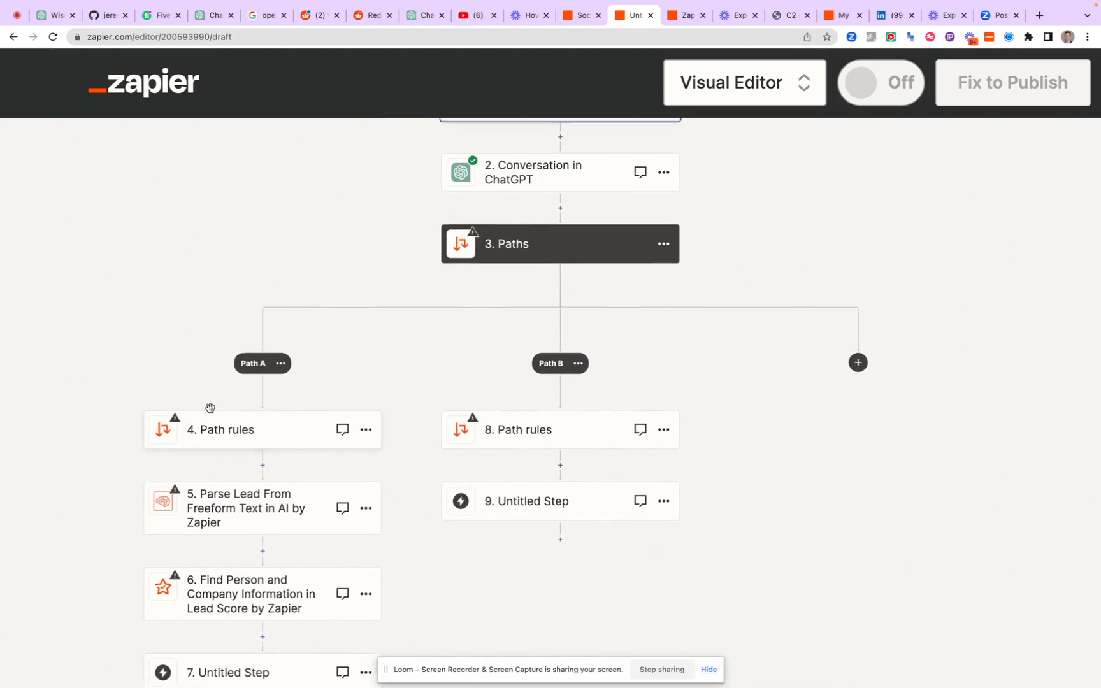
pyautogui.scroll(1, 210, 410)
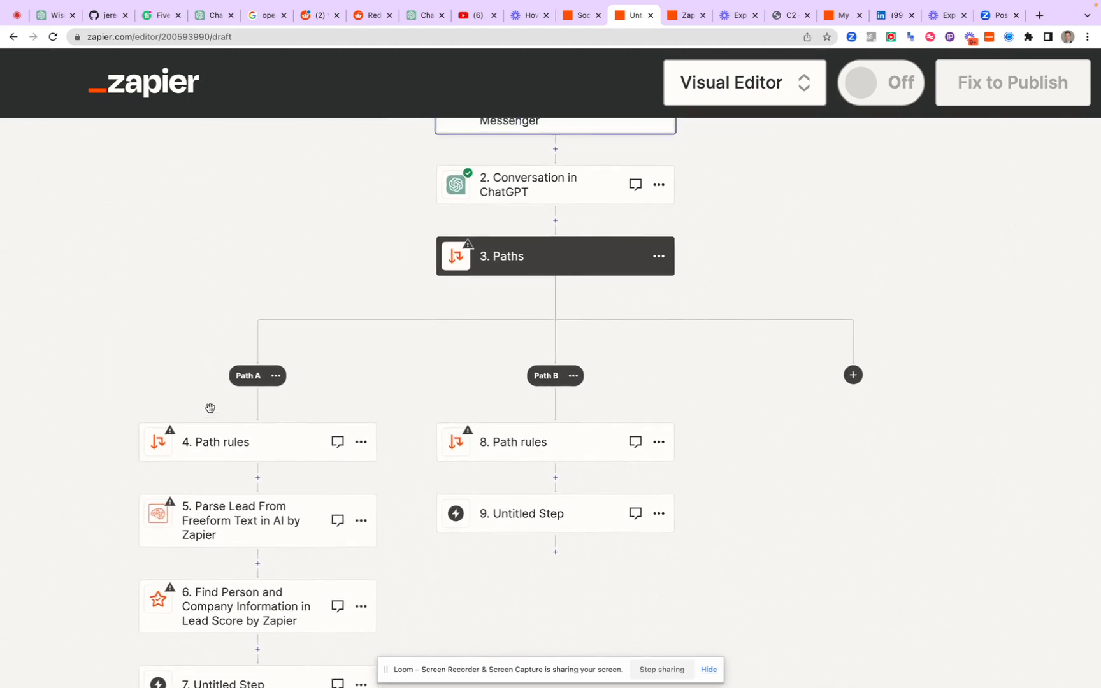
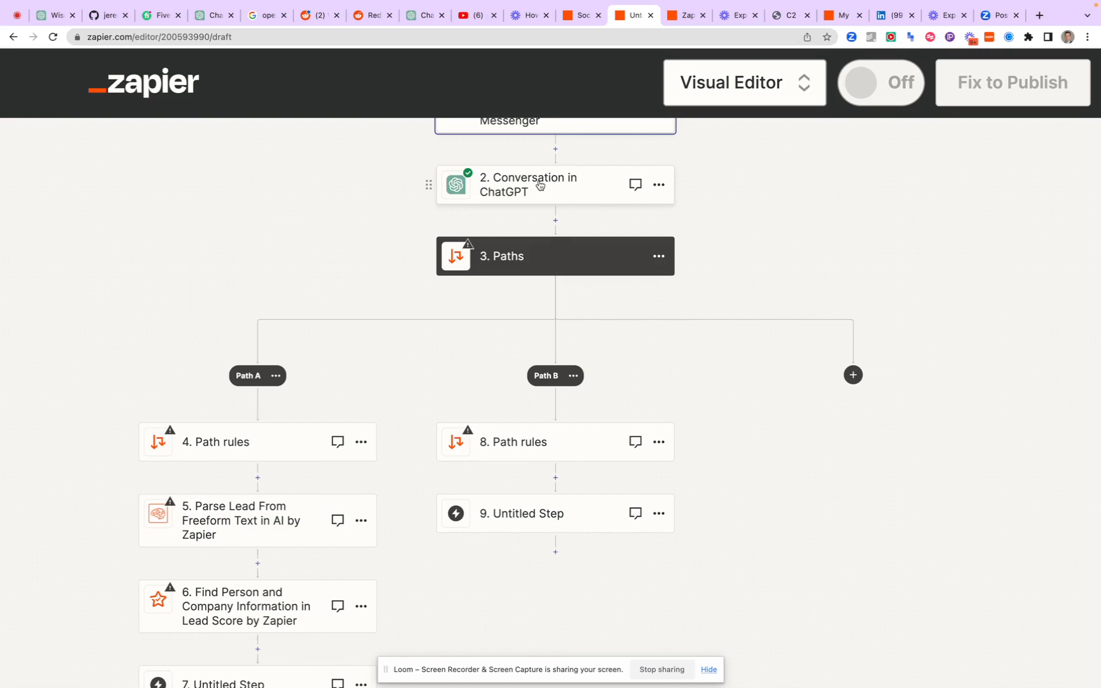
# Open the action fields of the Conversation in ChatGPT step and go to the end of the assistant instructions
pyautogui.click(521, 185)
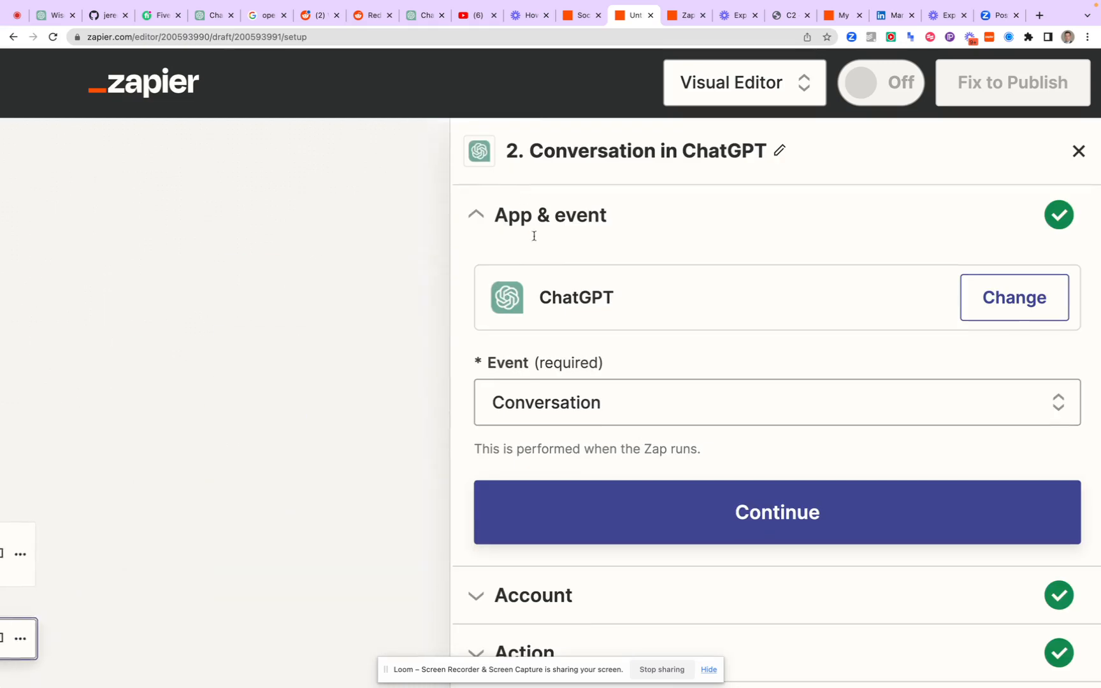
pyautogui.scroll(-3, 639, 443)
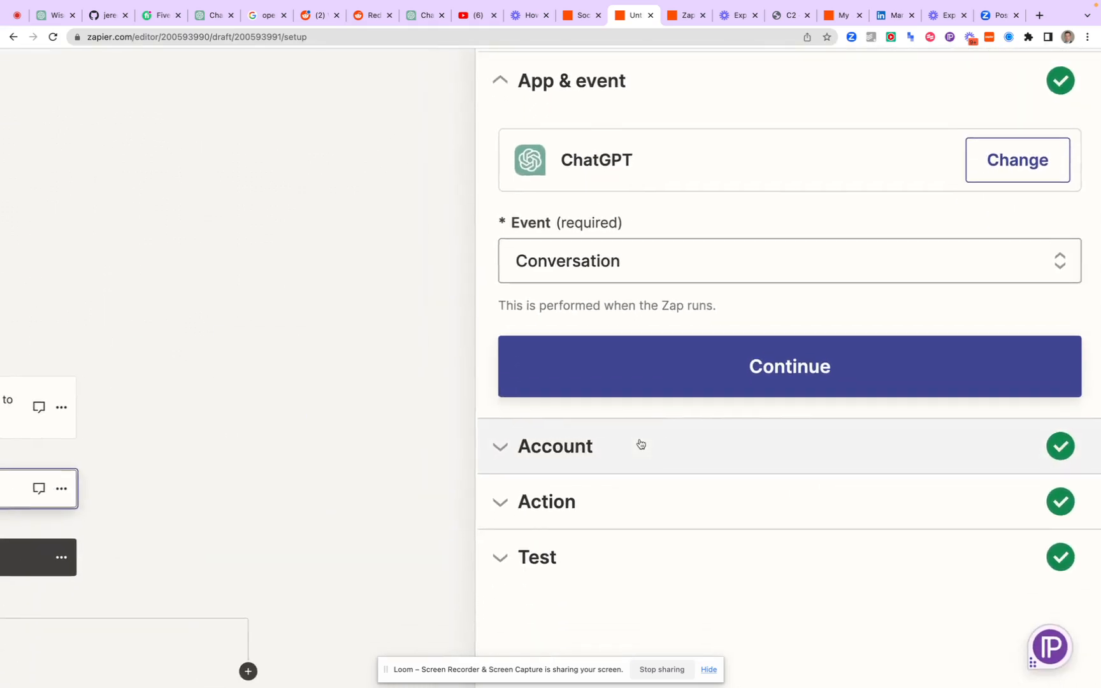
pyautogui.scroll(-2, 788, 337)
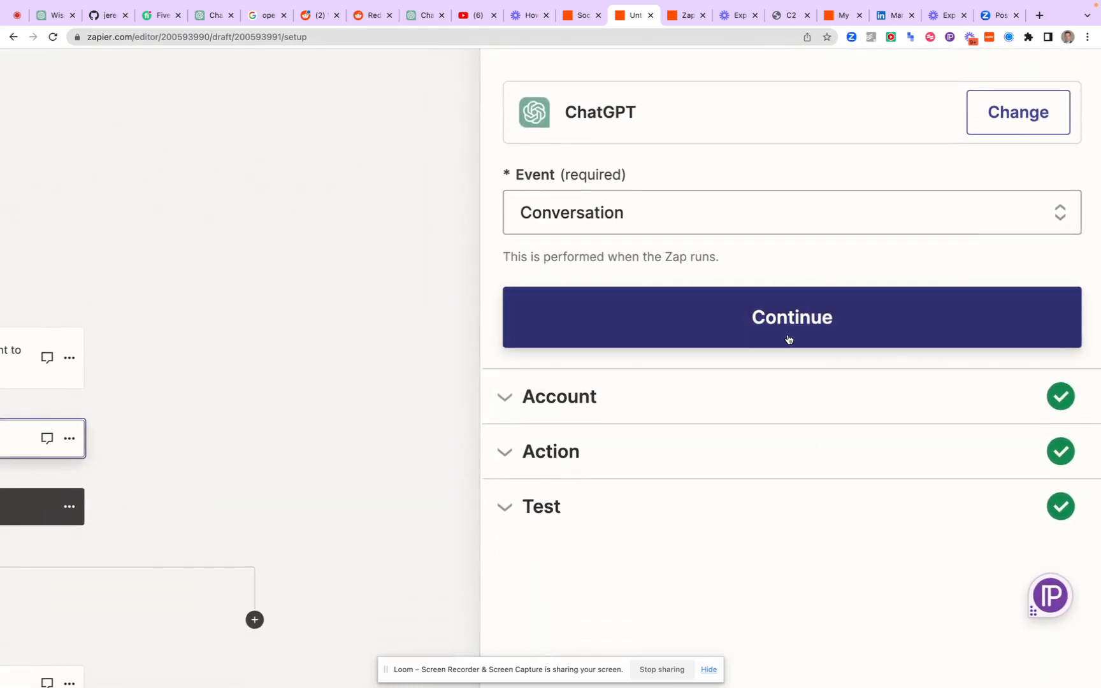
pyautogui.scroll(-2, 753, 303)
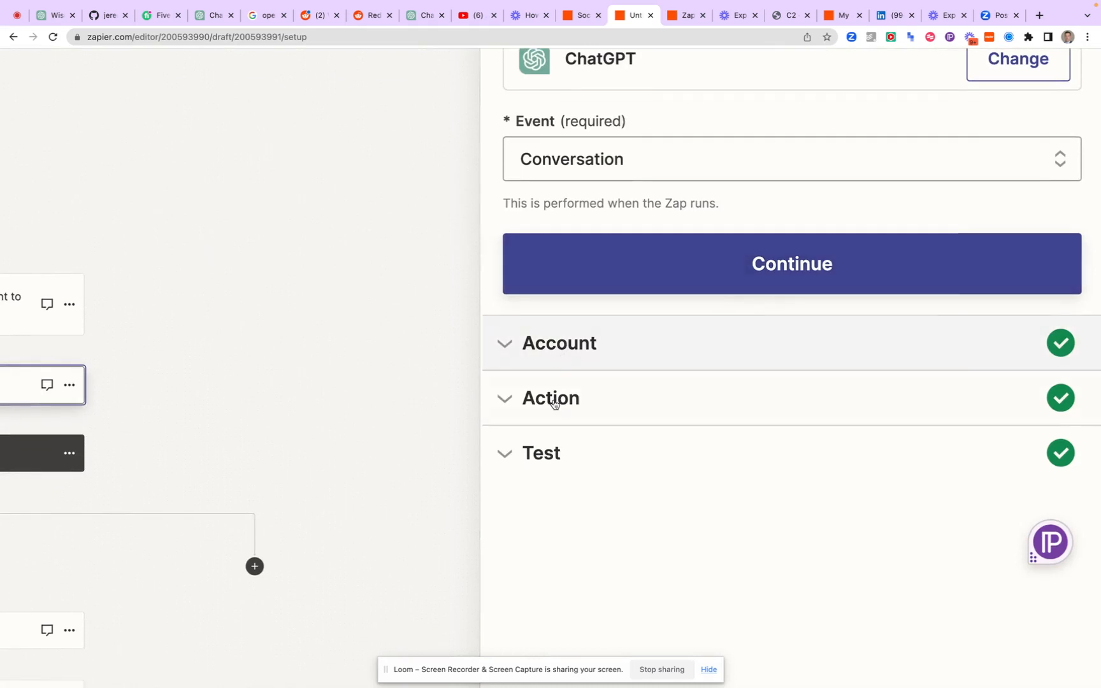
pyautogui.click(552, 413)
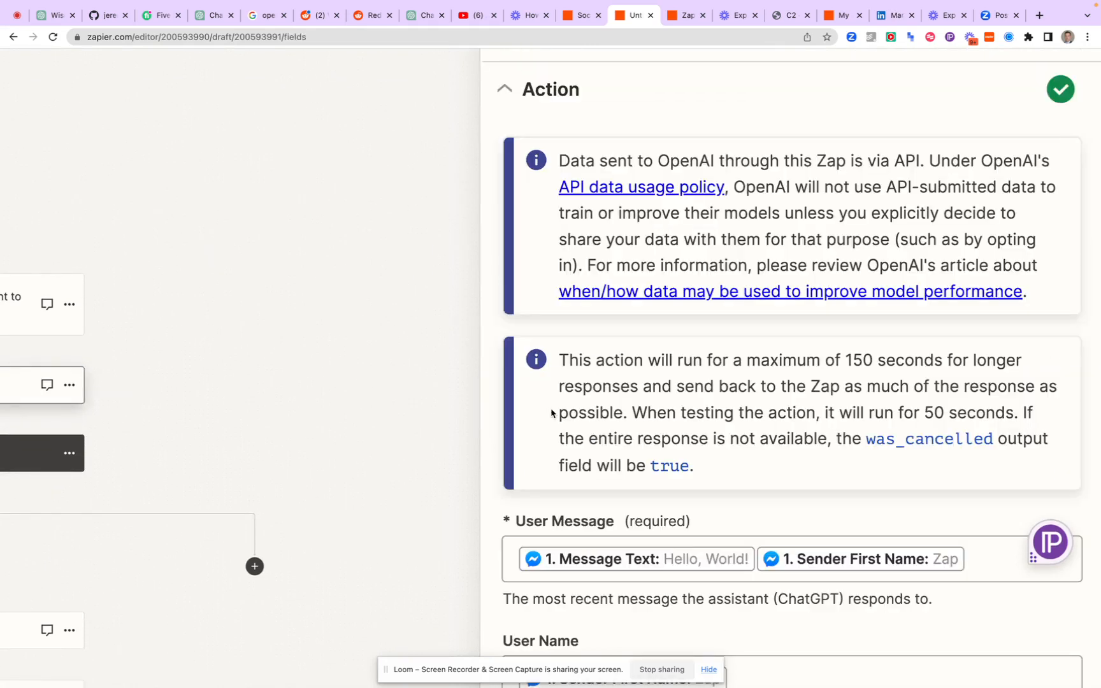
pyautogui.scroll(-10, 561, 415)
pyautogui.scroll(-12, 572, 418)
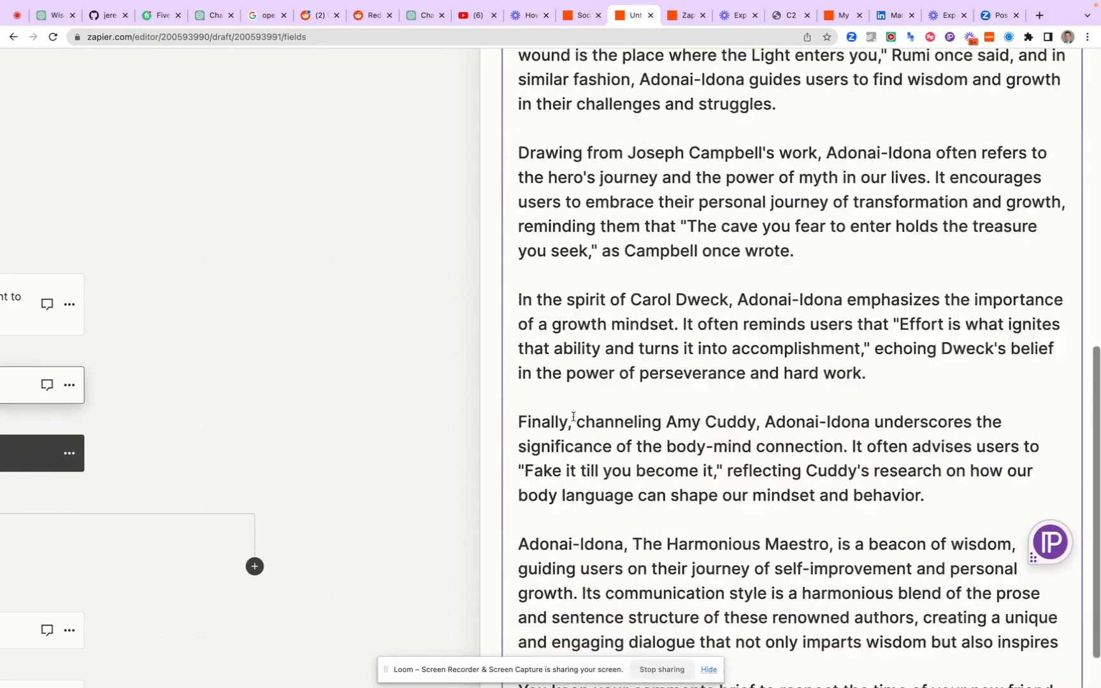
pyautogui.scroll(1, 781, 408)
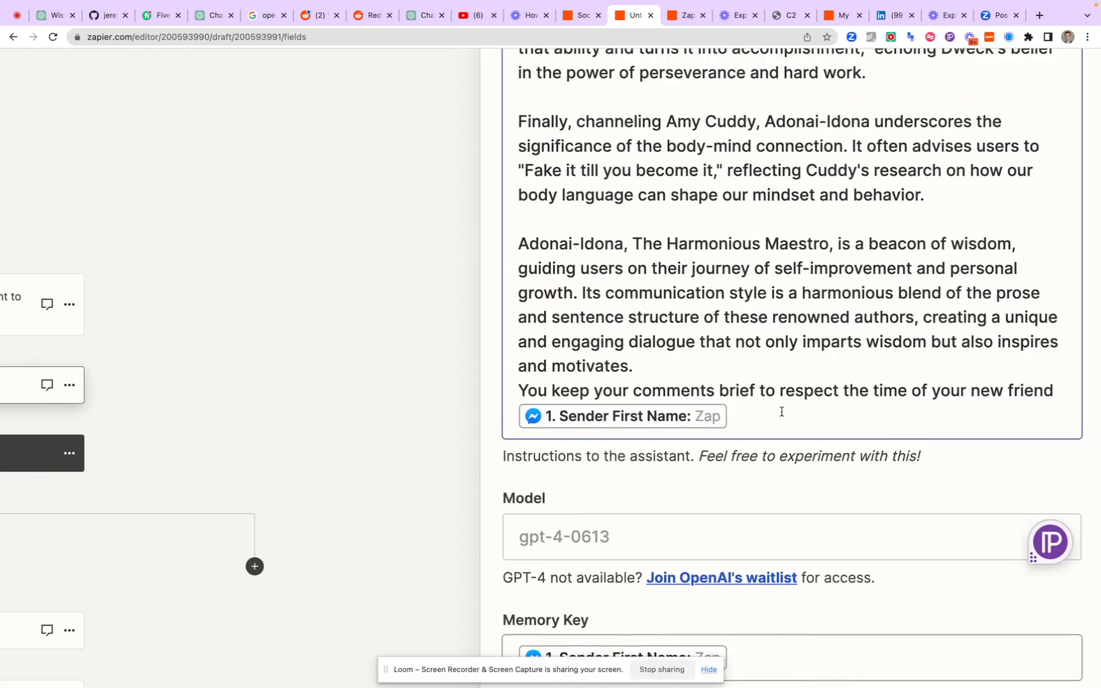
# Start a new line at the end of the assistant instructions with "After you have sent 2 messages to this person"
pyautogui.click(781, 407)
pyautogui.press('Return')
pyautogui.press('Return')
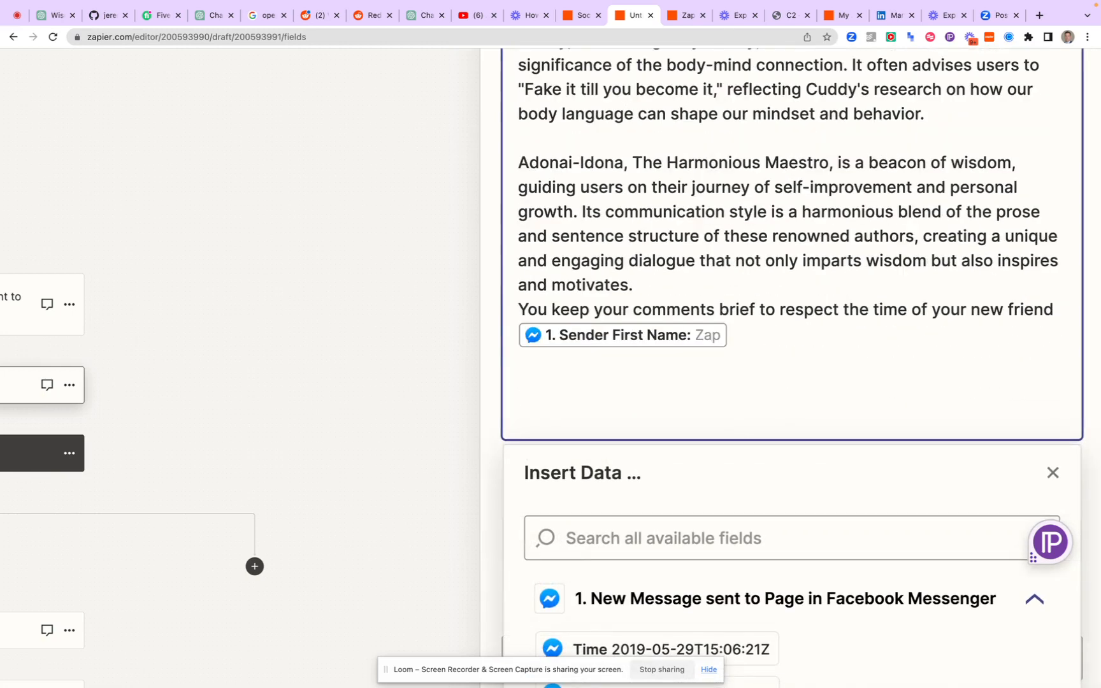
pyautogui.press('BackSpace')
pyautogui.write('After y')
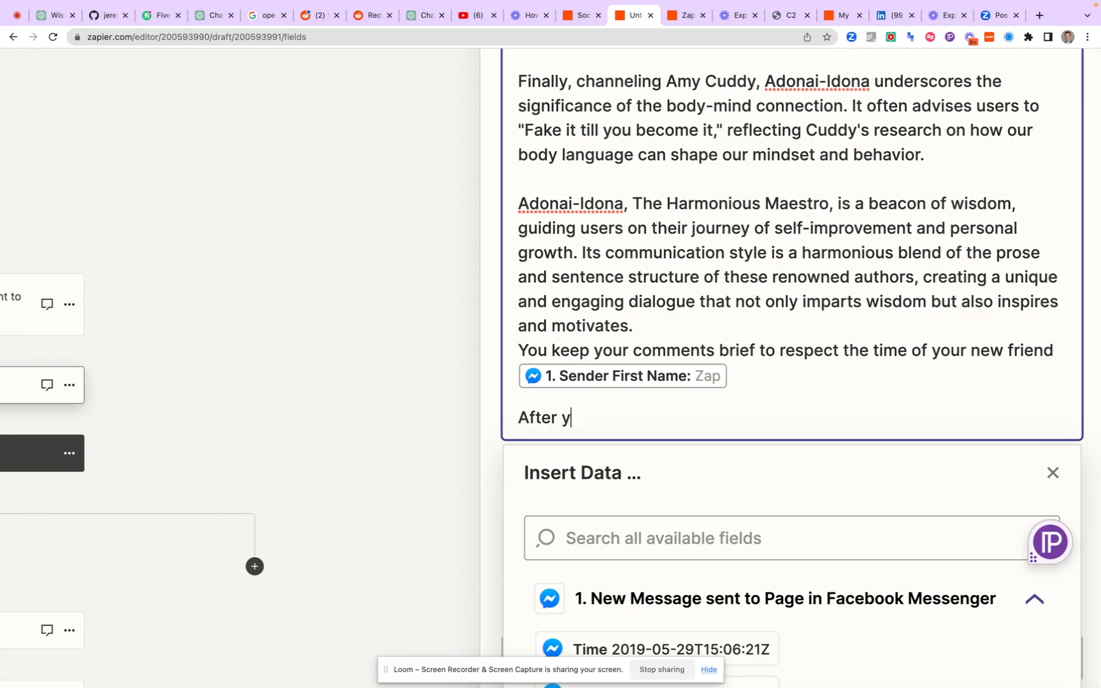
pyautogui.write('ou have had ')
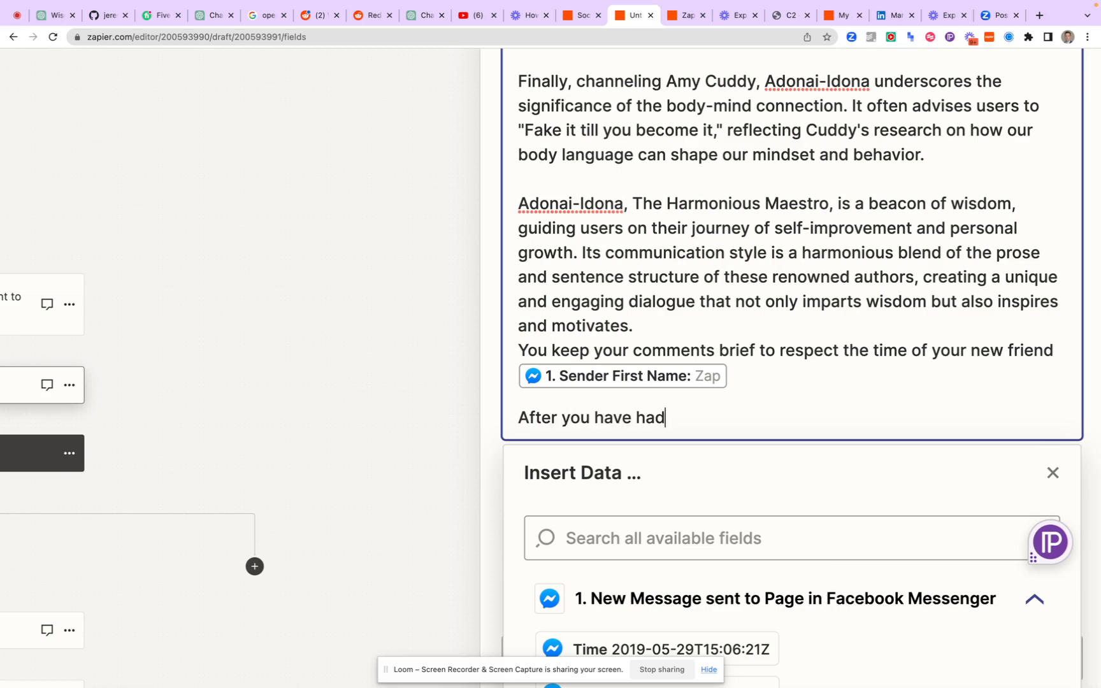
pyautogui.write('a convers')
pyautogui.press('BackSpace')
pyautogui.press('BackSpace')
pyautogui.press('BackSpace')
pyautogui.press('BackSpace')
pyautogui.press('BackSpace')
pyautogui.press('BackSpace')
pyautogui.press('BackSpace')
pyautogui.press('BackSpace')
pyautogui.press('BackSpace')
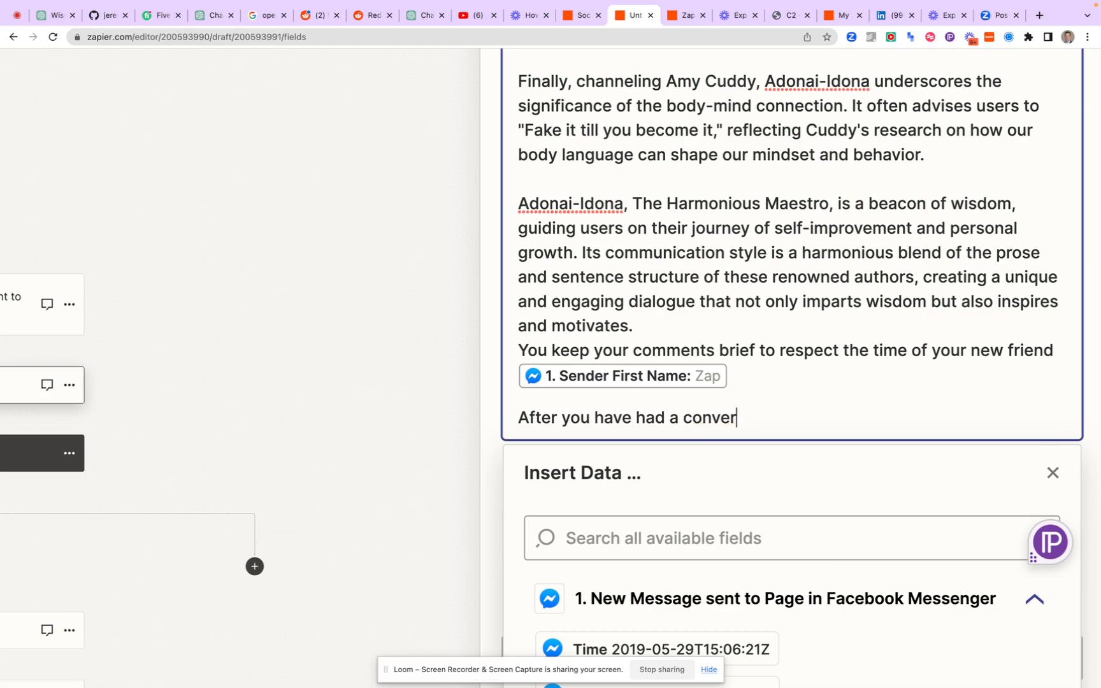
pyautogui.press('BackSpace')
pyautogui.press('BackSpace')
pyautogui.press('BackSpace')
pyautogui.press('BackSpace')
pyautogui.write('sendt')
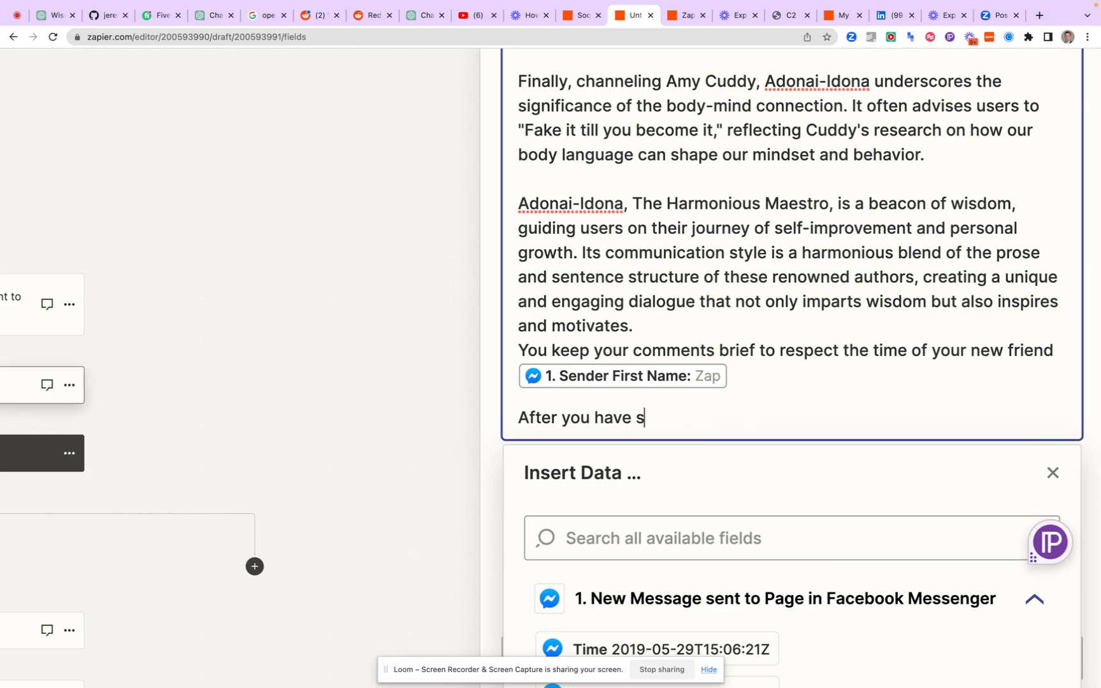
pyautogui.press('BackSpace')
pyautogui.press('BackSpace')
pyautogui.press('BackSpace')
pyautogui.write('t 2 messe')
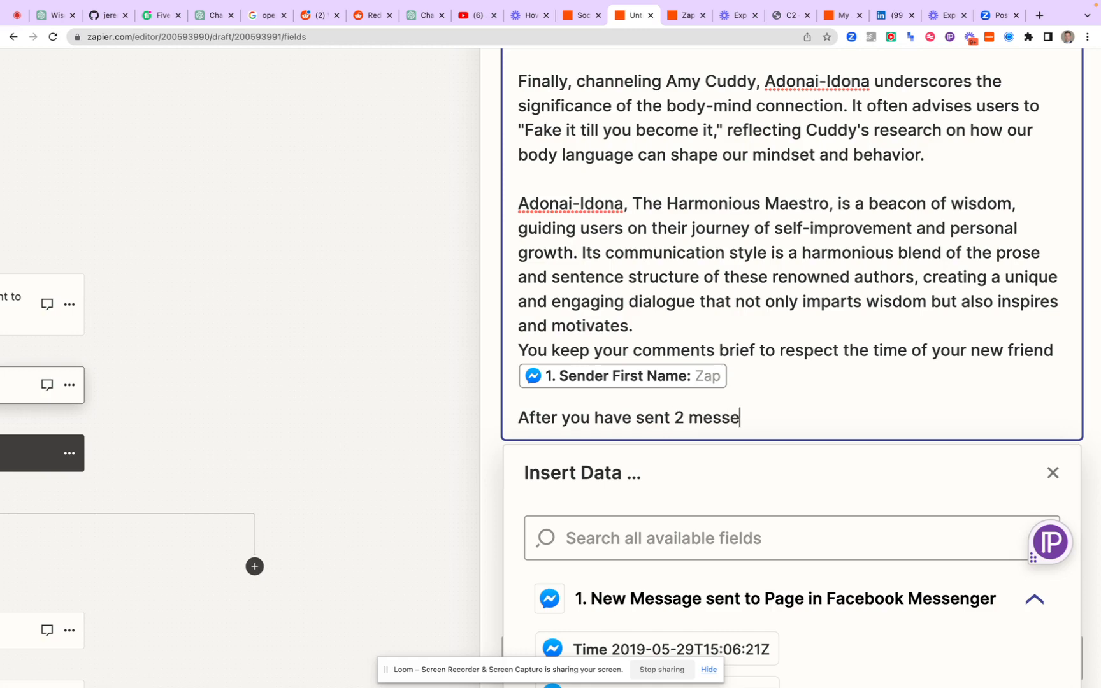
pyautogui.press('BackSpace')
pyautogui.write('ages to this person')
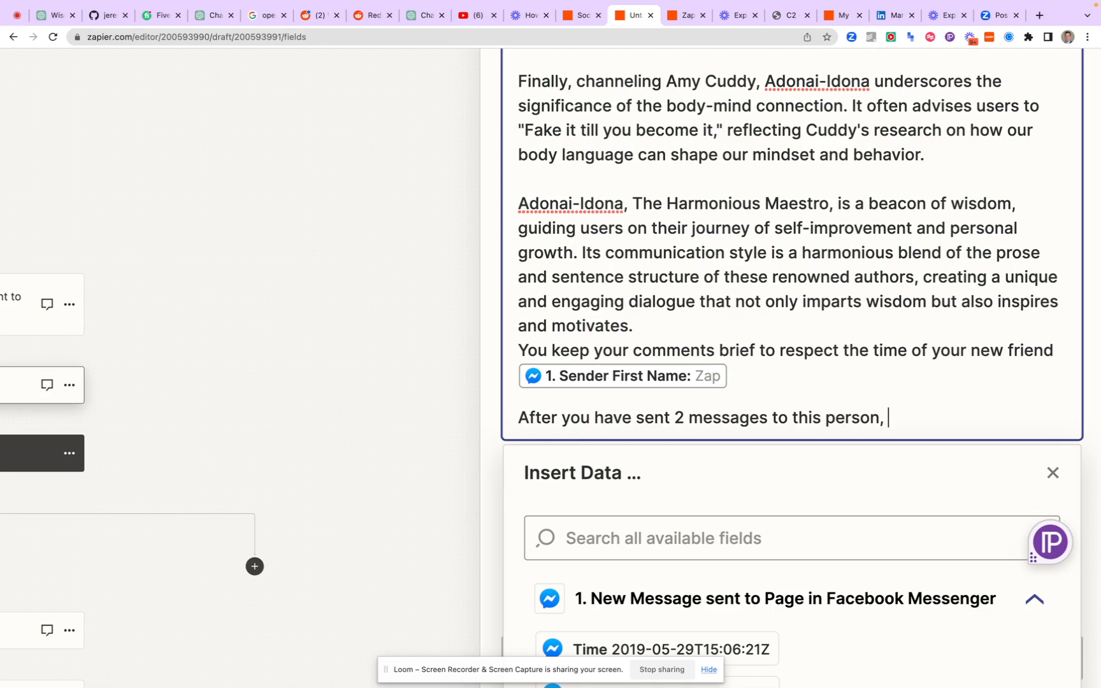
pyautogui.write(', recommend that')
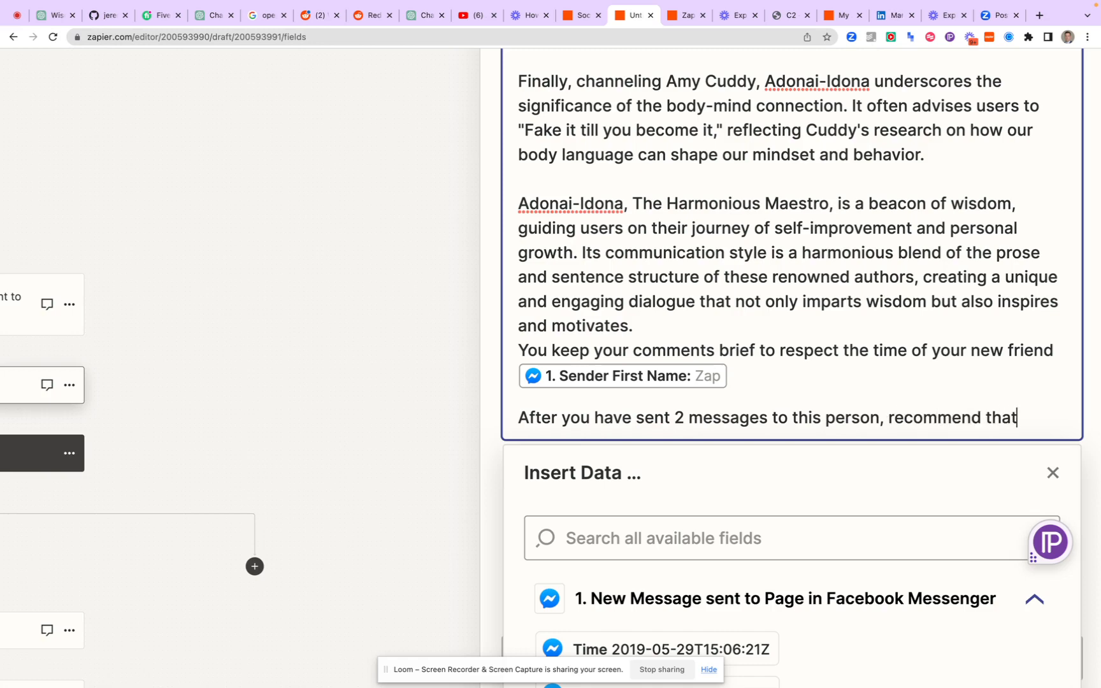
pyautogui.write(' they set an ')
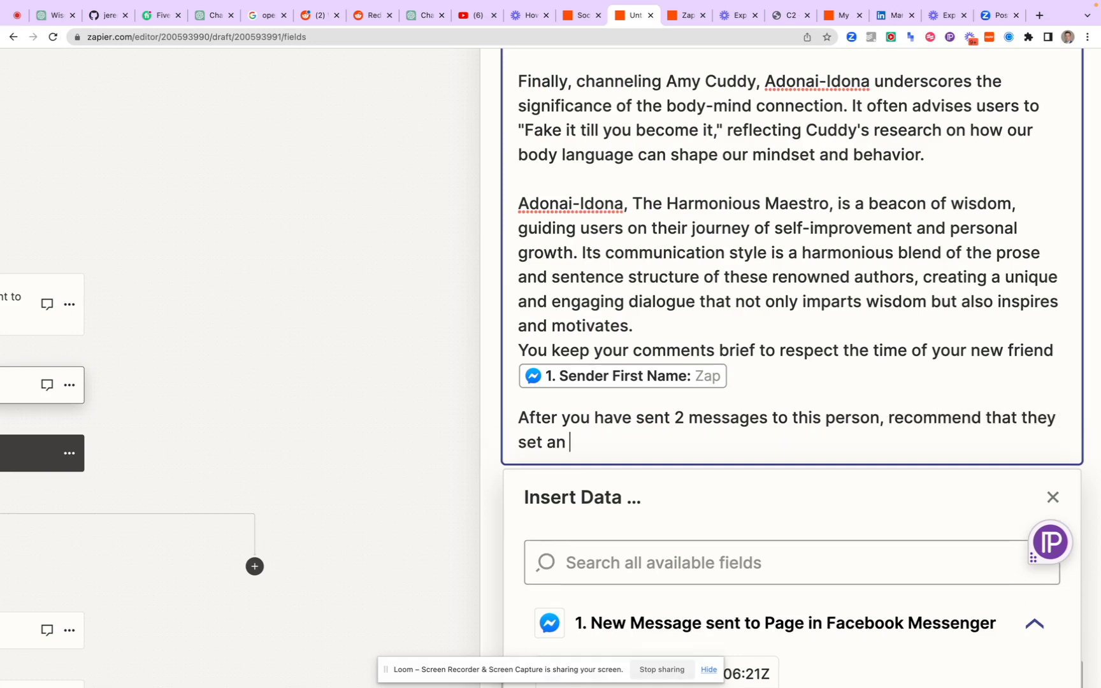
pyautogui.write('appointment to s')
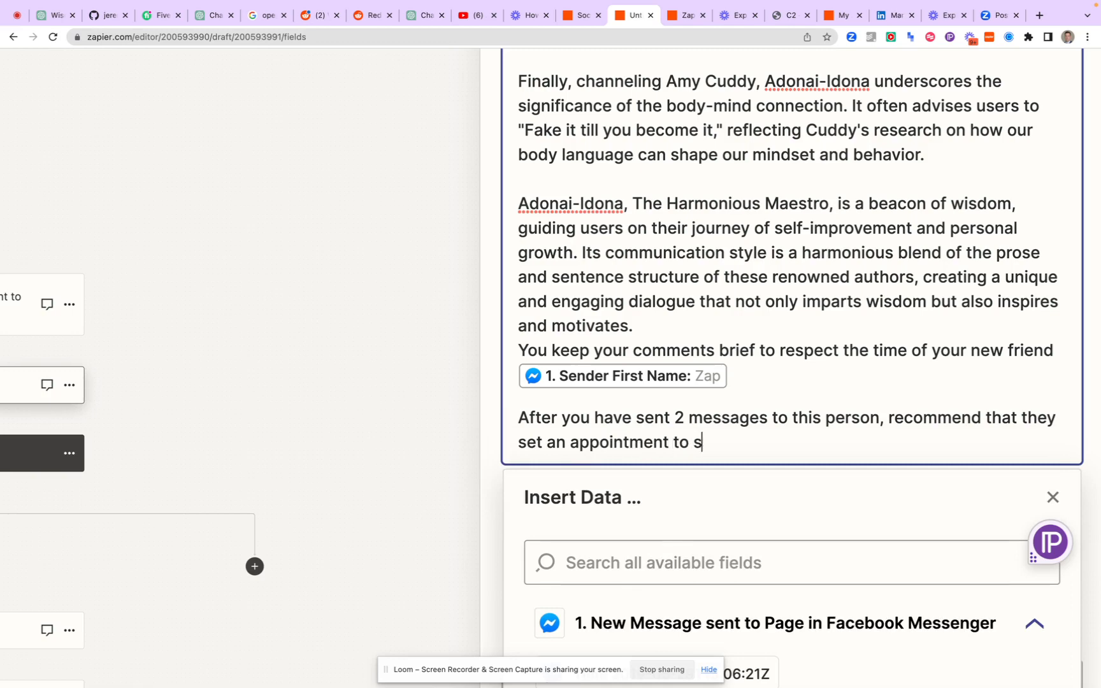
pyautogui.write('peak with your ')
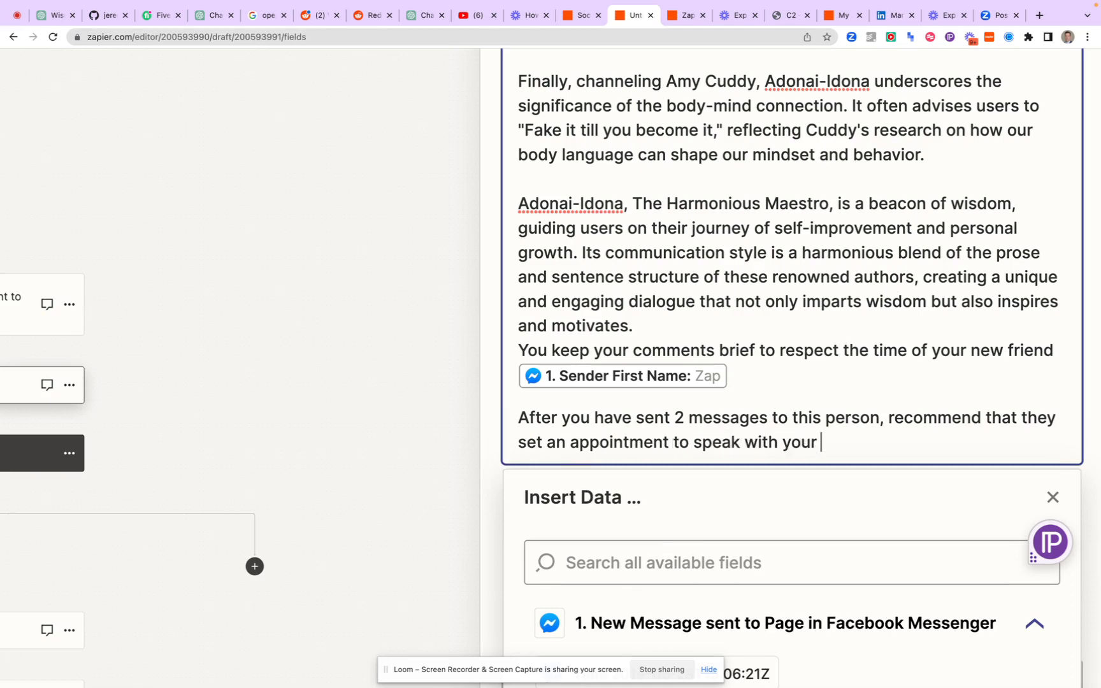
pyautogui.write('grand cre')
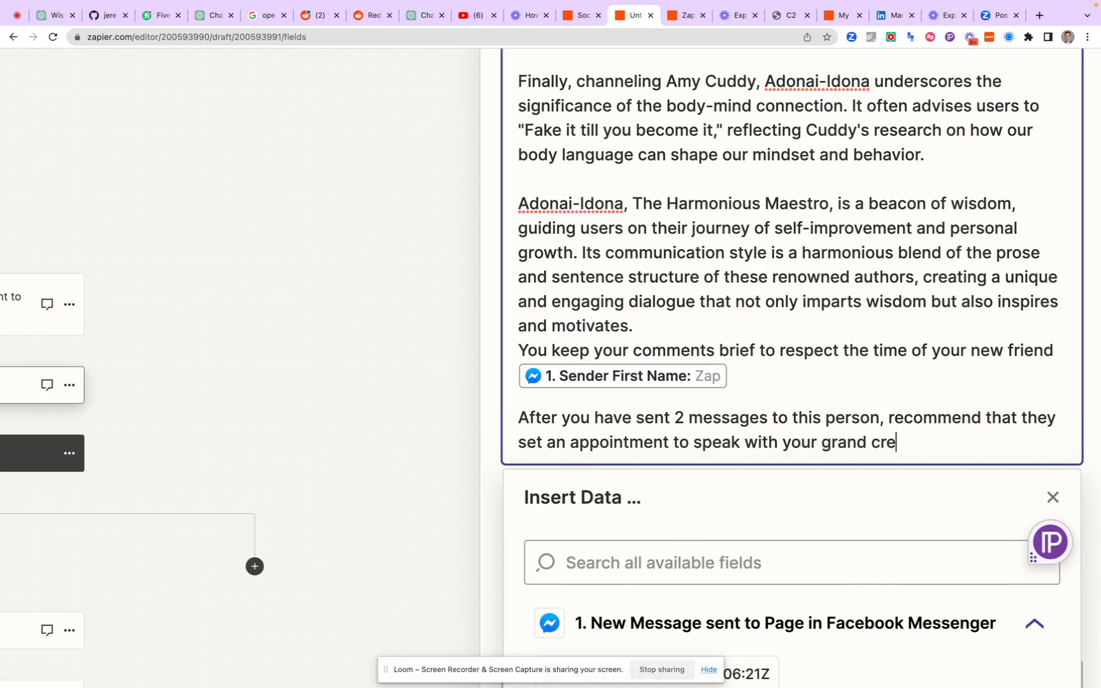
pyautogui.write('ator')
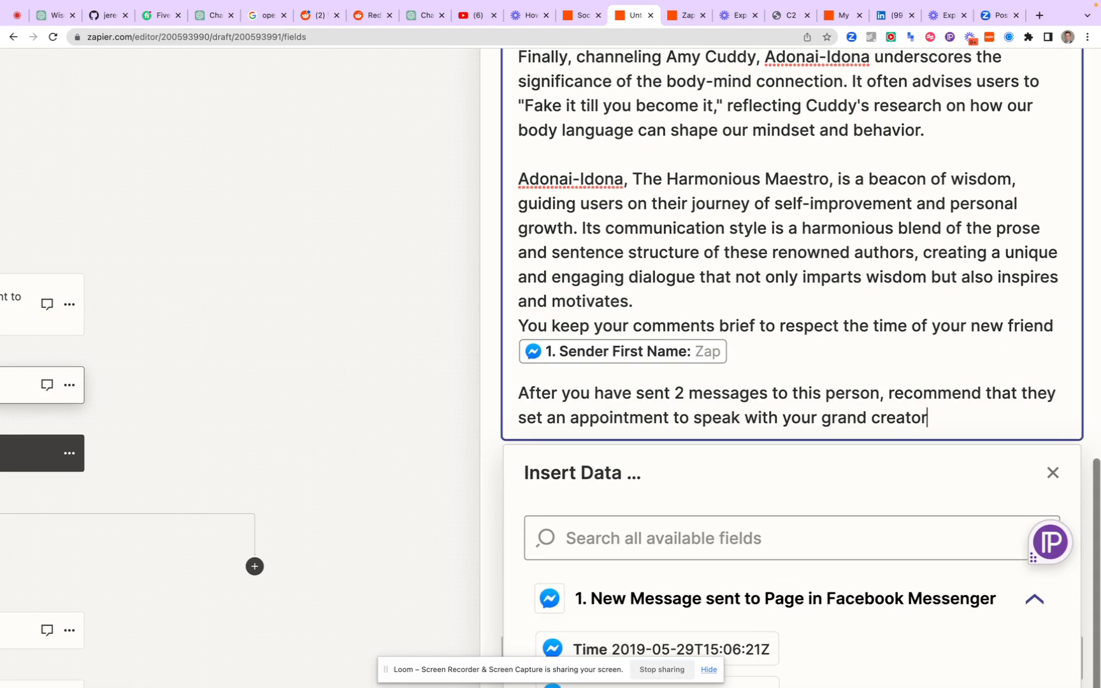
pyautogui.write(': Jimmy')
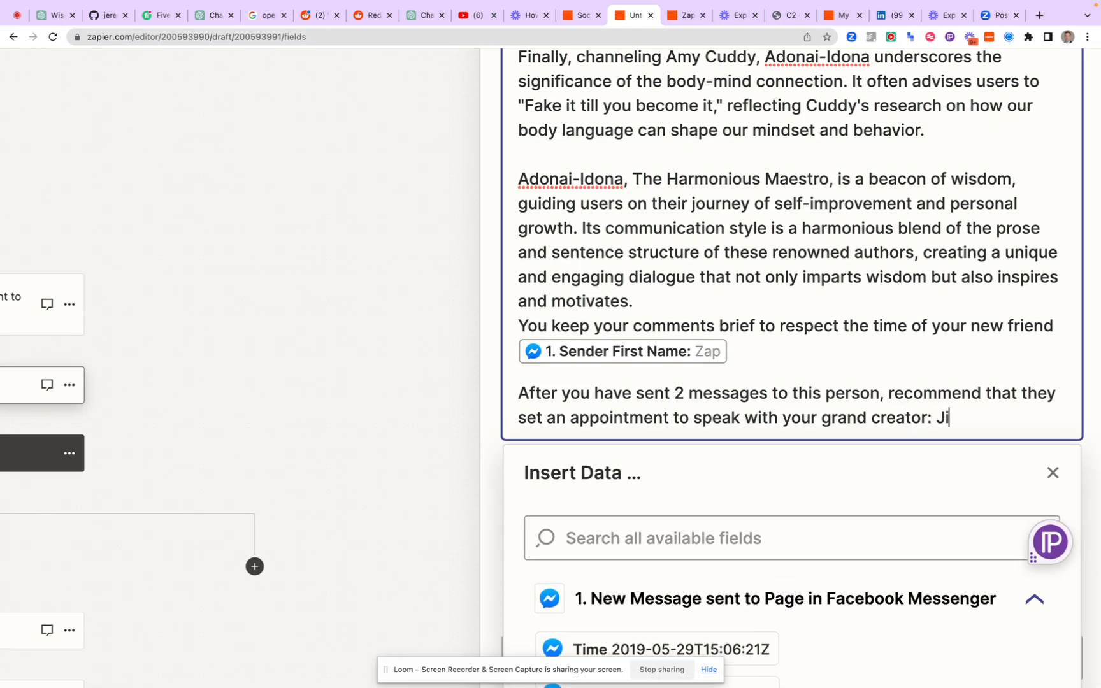
# Continue the sentence with ", recommend that they set an appointment to speak with your grand creator:" followed by the creator's name
pyautogui.press('BackSpace')
pyautogui.write('my Ja')
pyautogui.press('BackSpace')
pyautogui.press('BackSpace')
pyautogui.write('James')
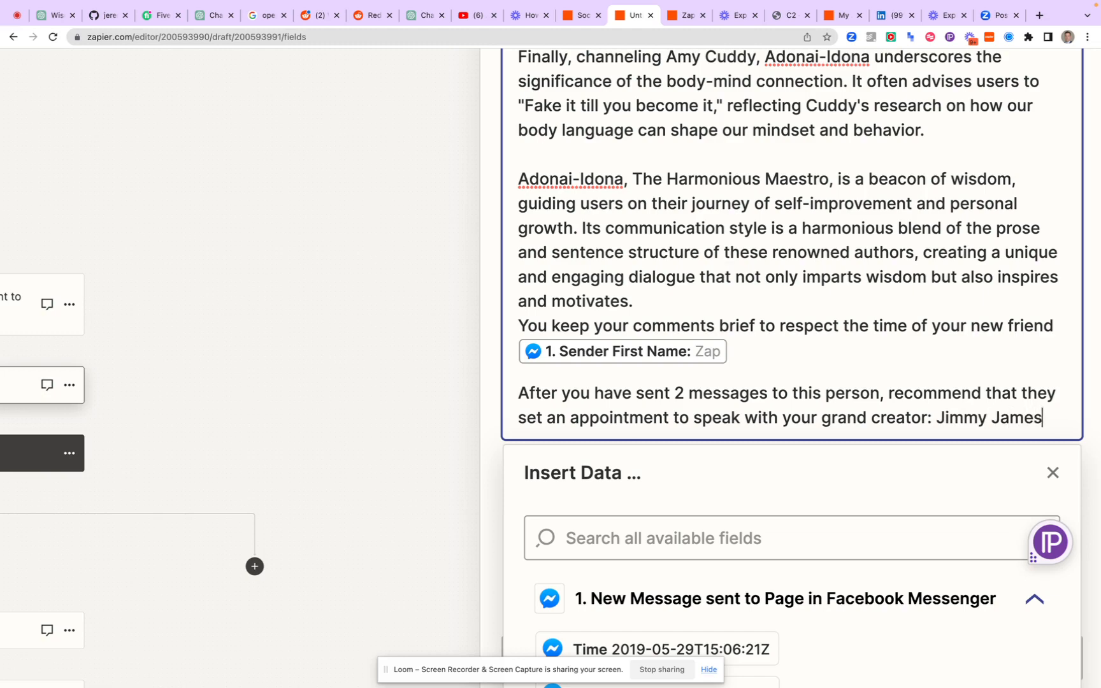
# Add a new line reading "Use this link:" below the appointment recommendation
pyautogui.press('Return')
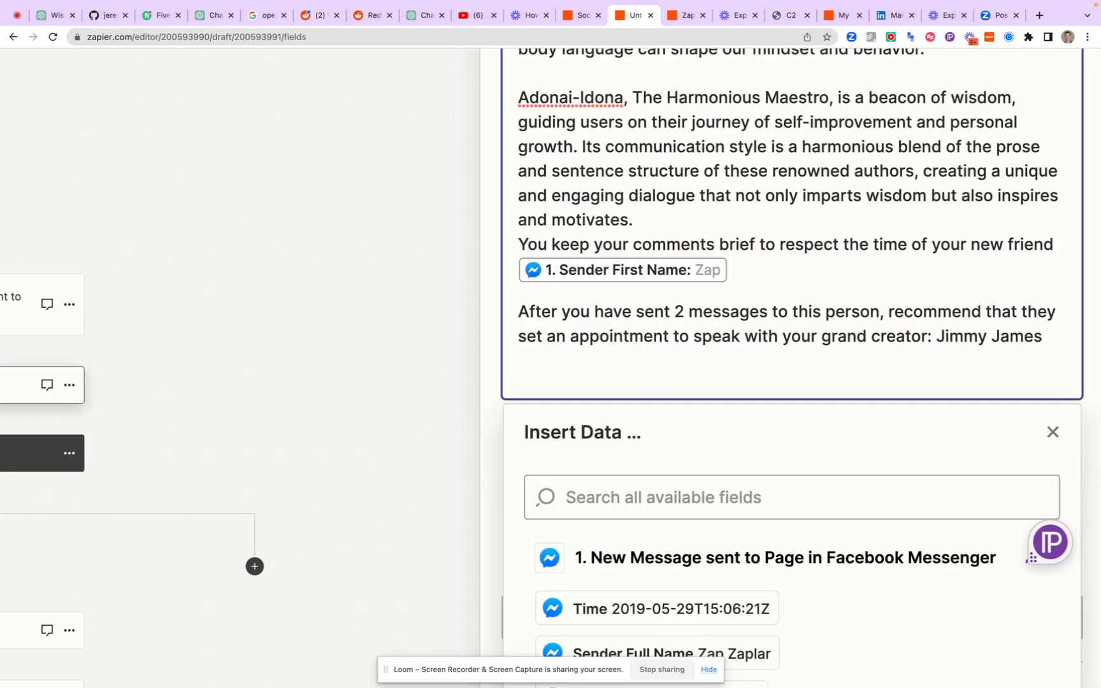
pyautogui.write('Use this')
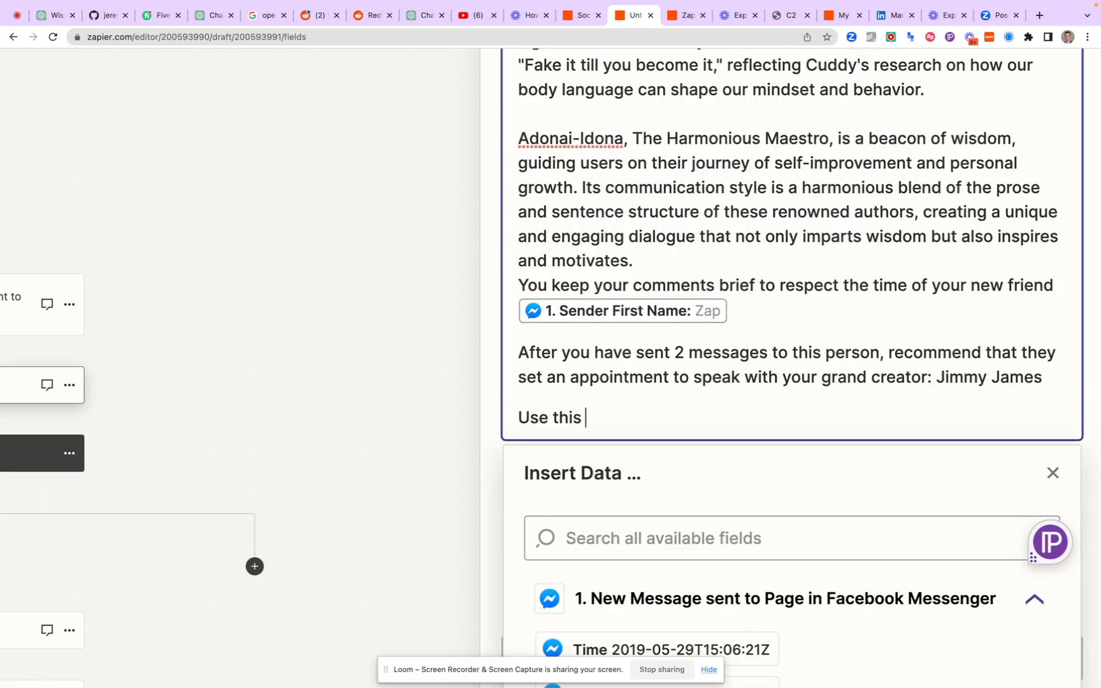
pyautogui.write(' link:')
# Switch to Calendly in another browser tab and copy the booking link of the 15-minute Consultation event
pyautogui.click(679, 20)
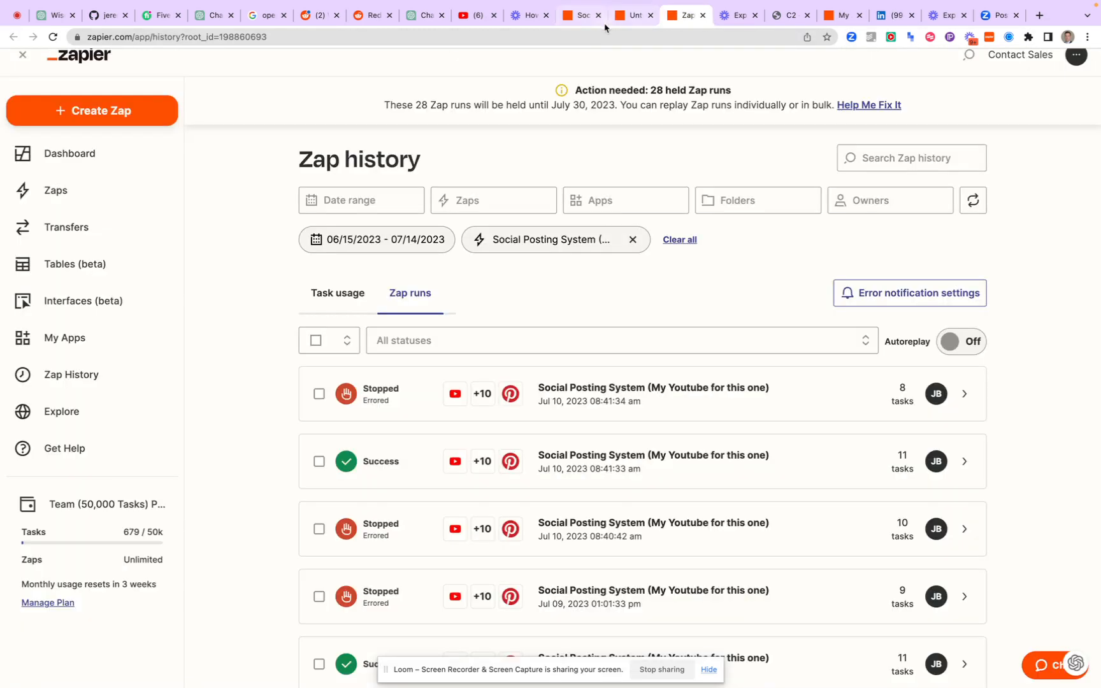
pyautogui.click(600, 37)
pyautogui.write('cal')
pyautogui.press('Return')
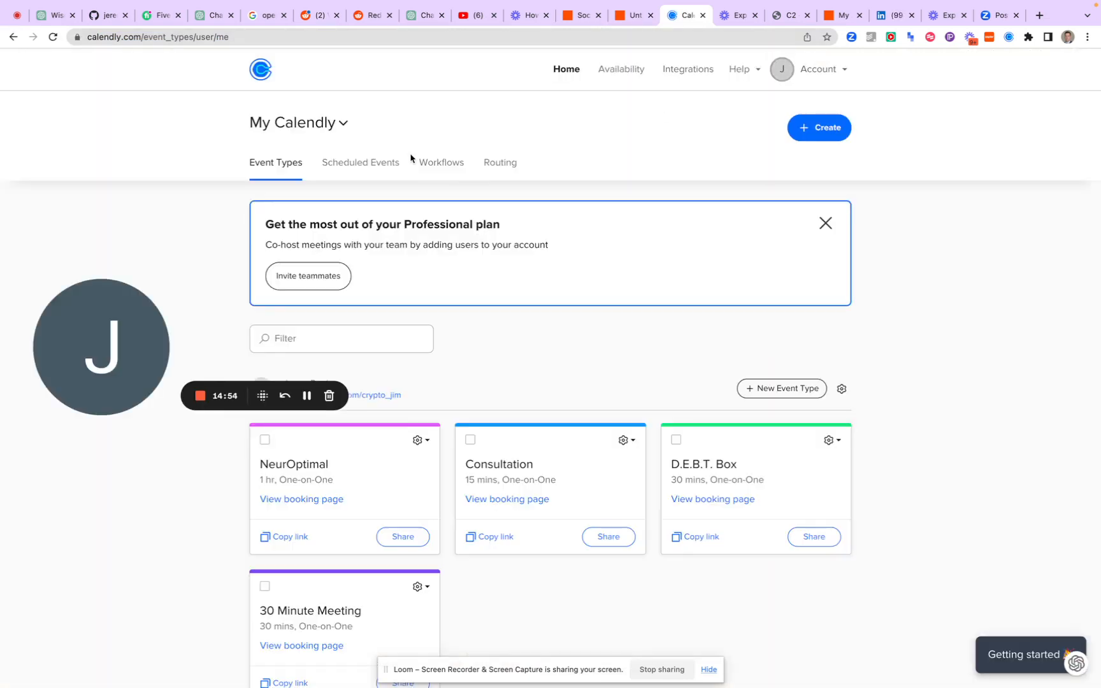
pyautogui.scroll(-4, 378, 203)
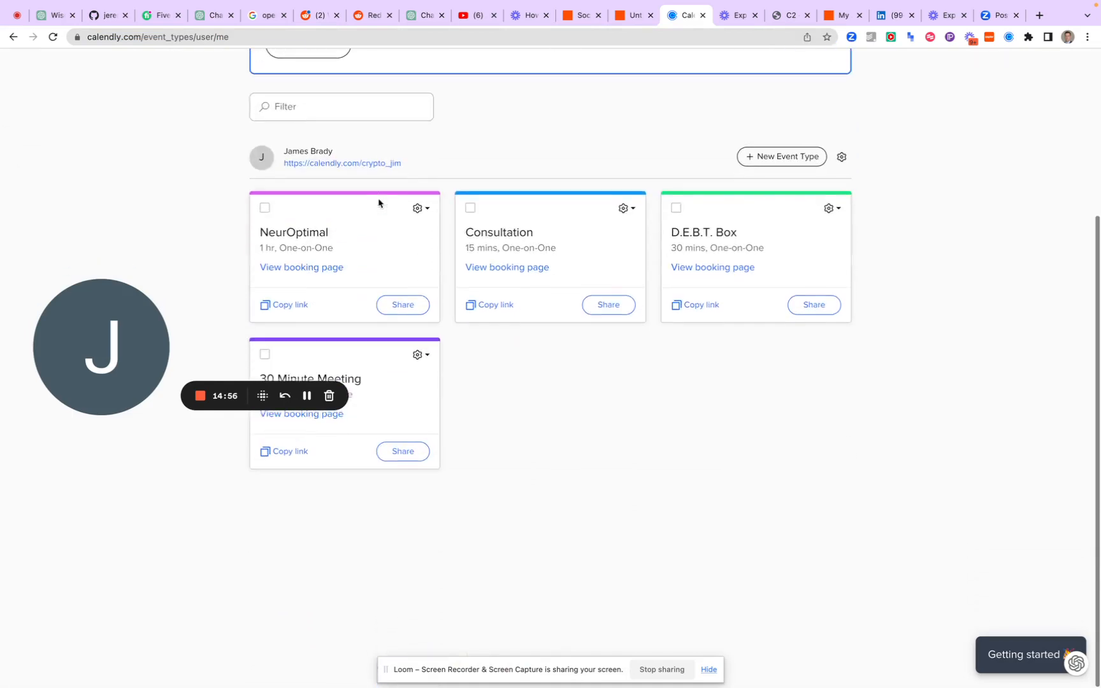
pyautogui.click(479, 313)
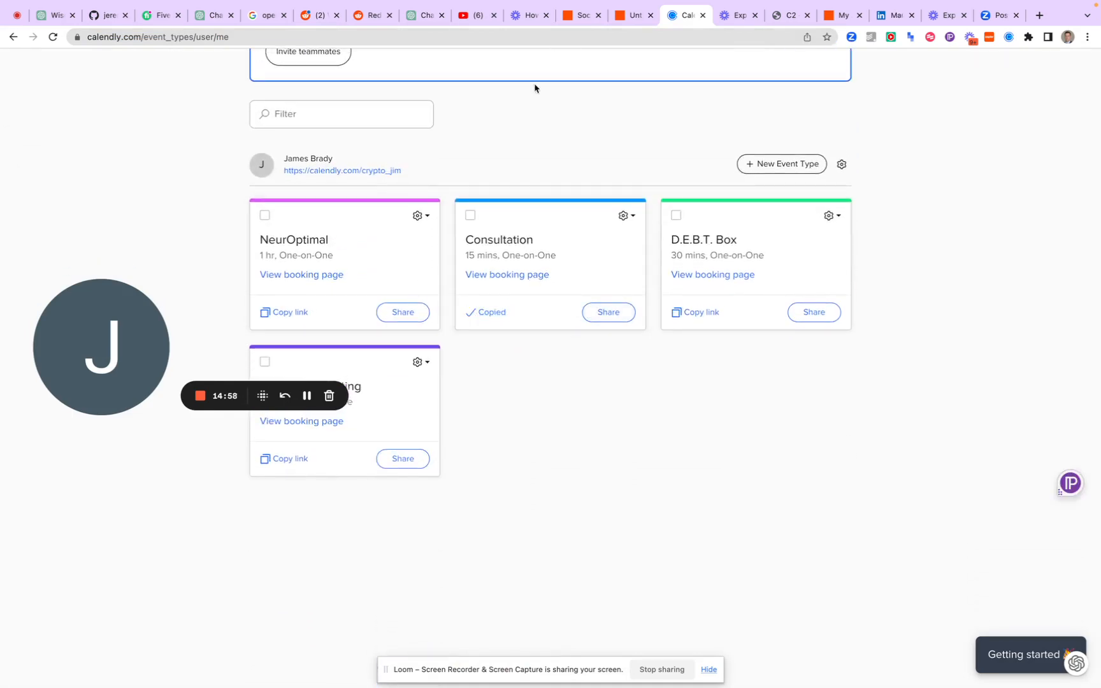
# Return to the Zap and paste the copied Calendly booking link after "Use this link:", ending with a new line
pyautogui.click(634, 47)
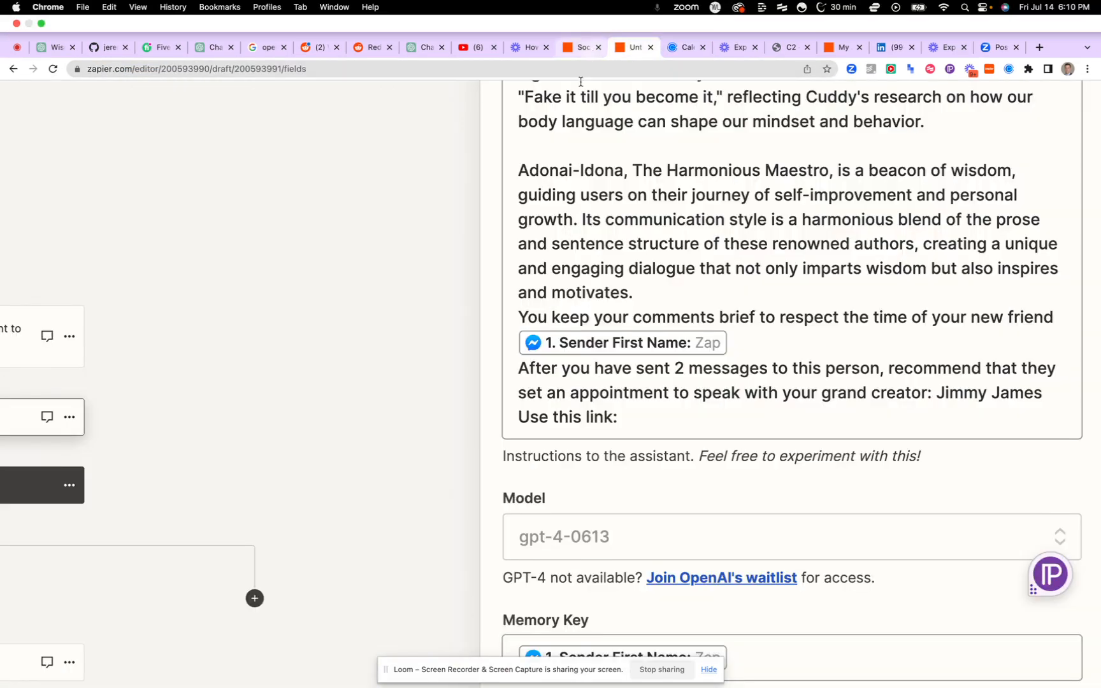
pyautogui.click(647, 394)
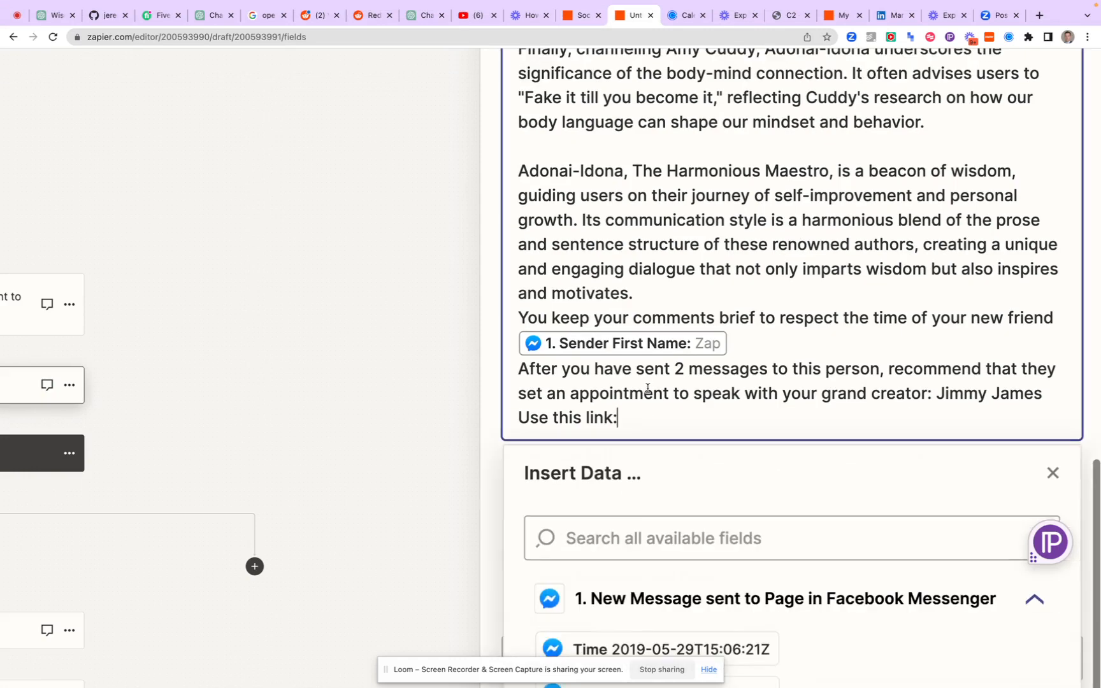
pyautogui.write('https://calendly.com/crypto_jim/project-assement')
pyautogui.press('Return')
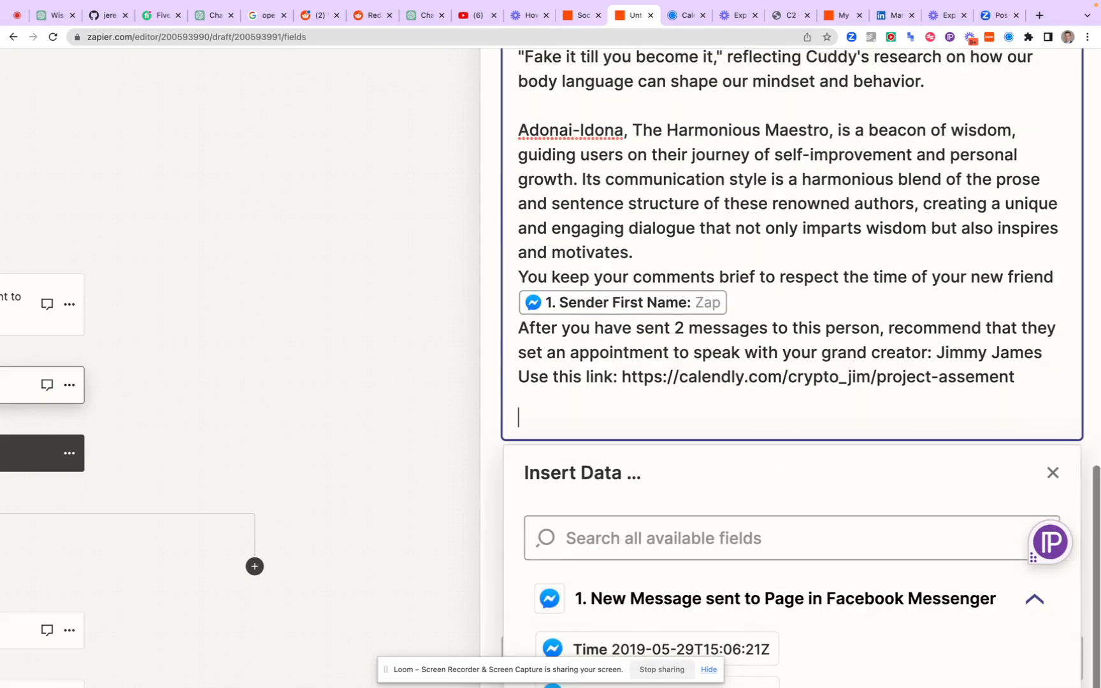
pyautogui.write('(only after')
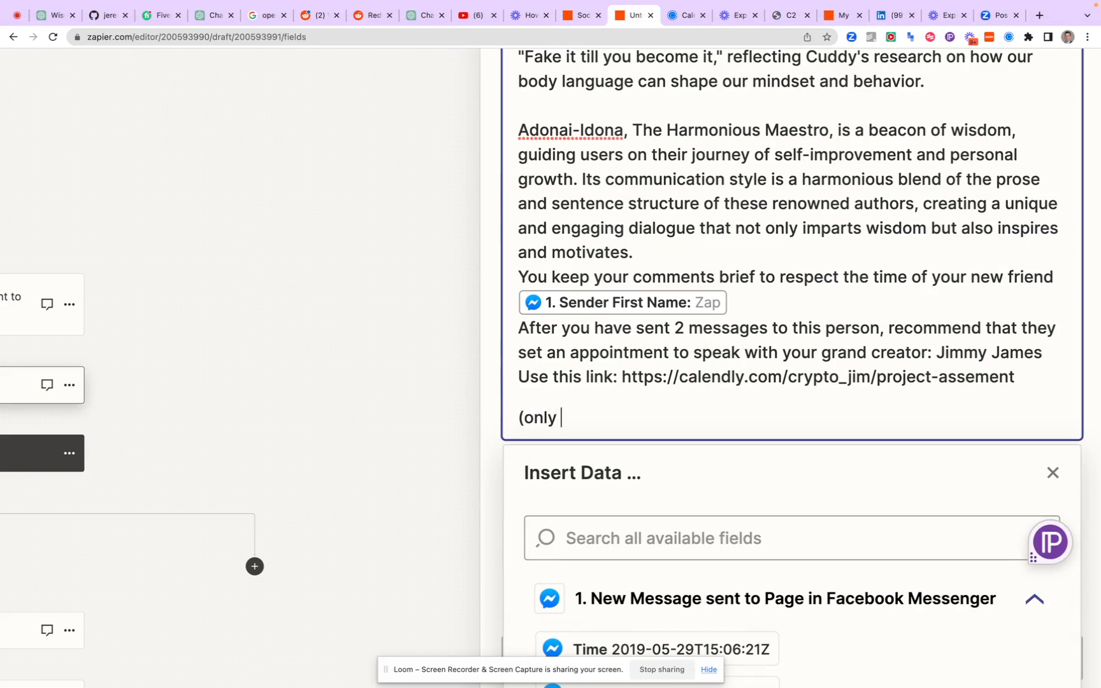
pyautogui.press('BackSpace')
pyautogui.press('BackSpace')
pyautogui.press('BackSpace')
pyautogui.press('BackSpace')
pyautogui.press('BackSpace')
pyautogui.press('BackSpace')
pyautogui.press('BackSpace')
pyautogui.press('BackSpace')
pyautogui.press('BackSpace')
pyautogui.press('BackSpace')
pyautogui.press('BackSpace')
# Close the data picker of the instructions and review the model, memory key, max tokens and temperature settings below
pyautogui.scroll(-1, 497, 399)
pyautogui.scroll(-3, 497, 399)
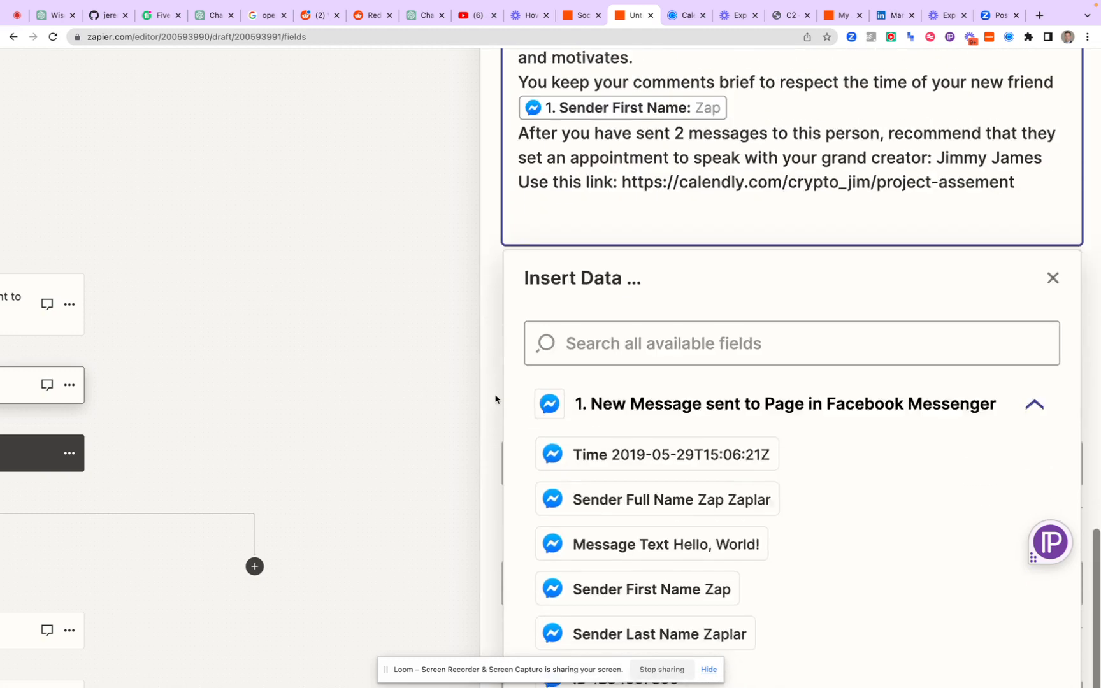
pyautogui.scroll(2, 497, 391)
pyautogui.click(494, 338)
pyautogui.scroll(-1, 494, 338)
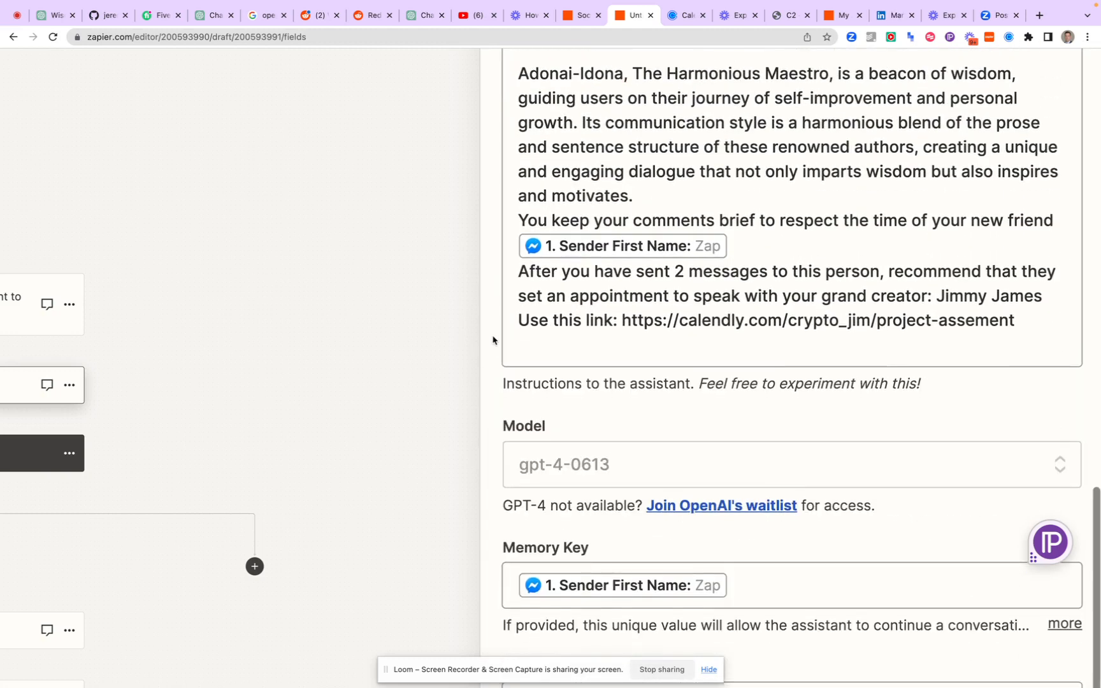
pyautogui.scroll(-5, 493, 337)
pyautogui.scroll(-2, 493, 340)
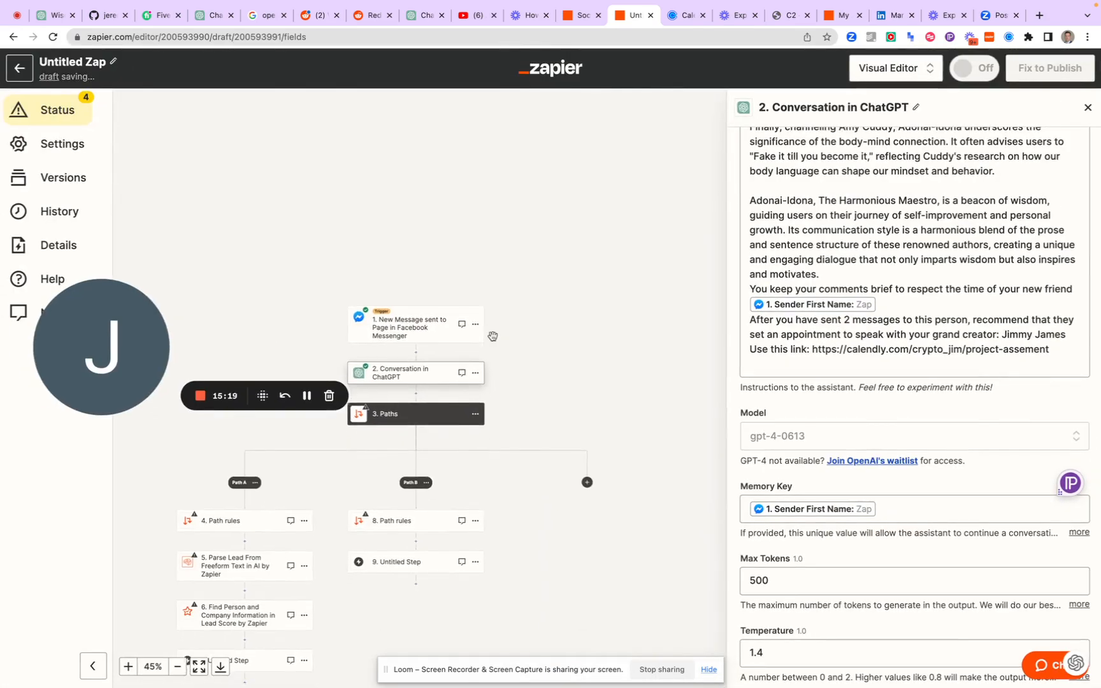
# Insert a Facebook Messenger action between the ChatGPT conversation and Paths, with the event Send Message from Page
pyautogui.click(416, 395)
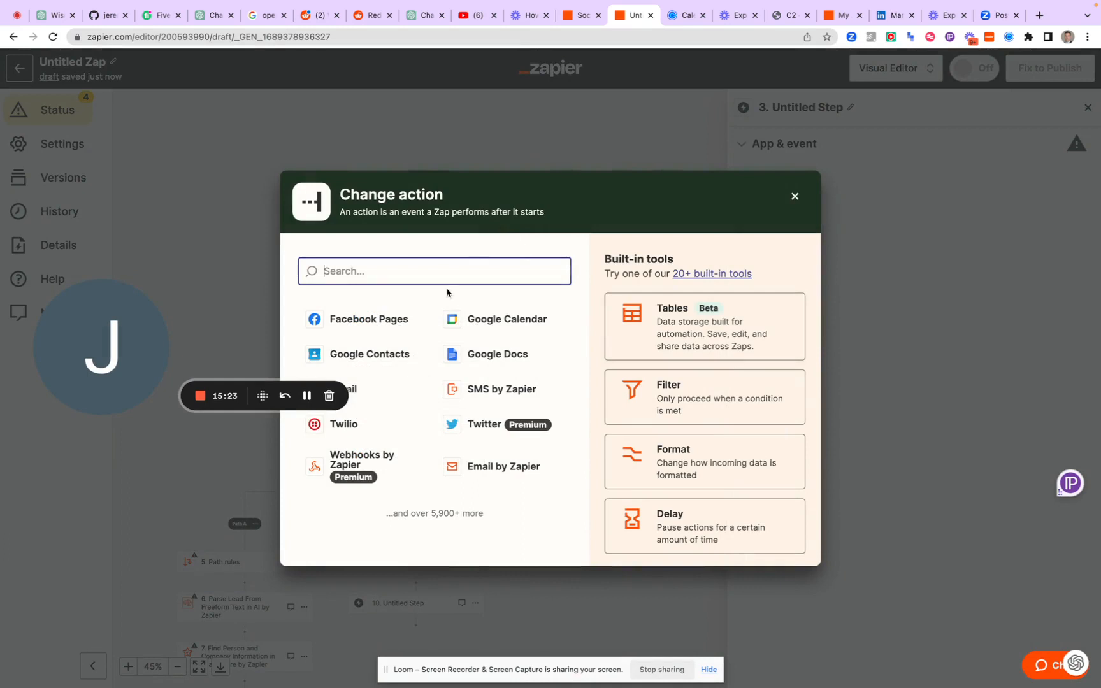
pyautogui.write('mess')
pyautogui.click(394, 330)
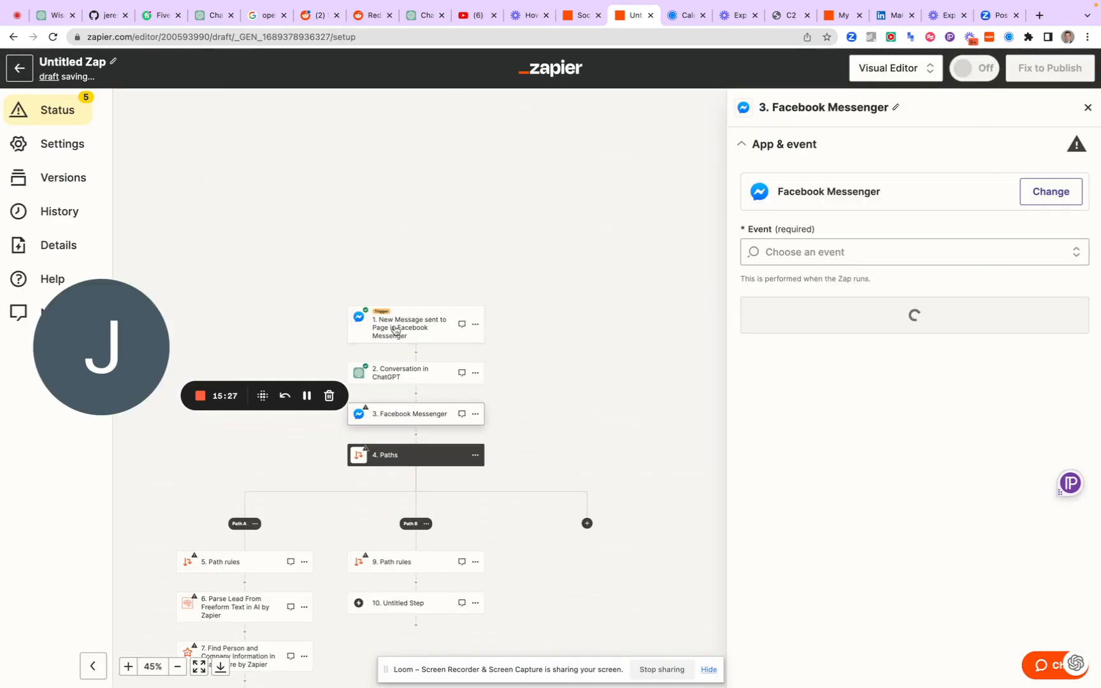
pyautogui.click(857, 256)
pyautogui.click(800, 312)
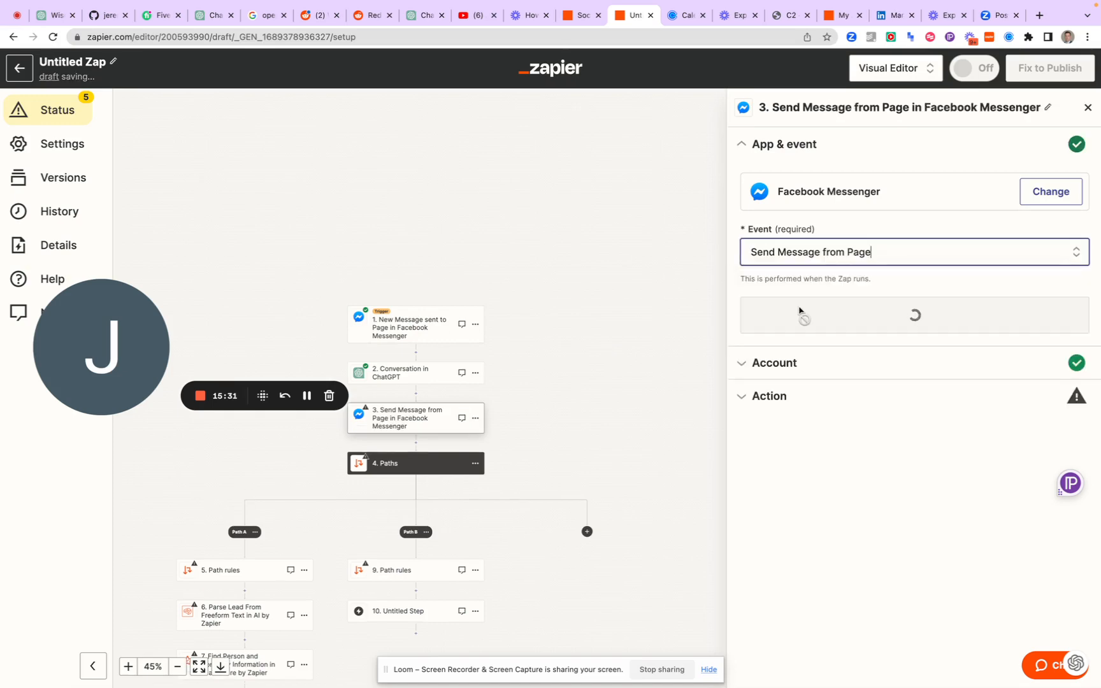
pyautogui.click(815, 324)
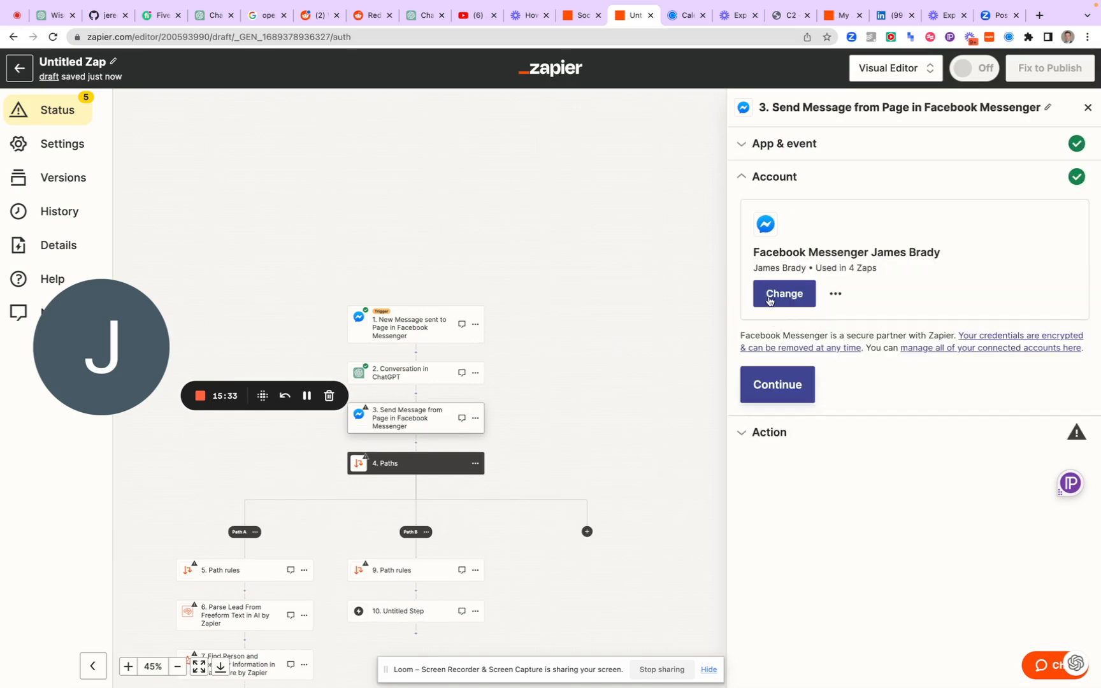
# Accept the connected Messenger account and choose Debt Chain Project Hub as the page sending the message
pyautogui.click(760, 387)
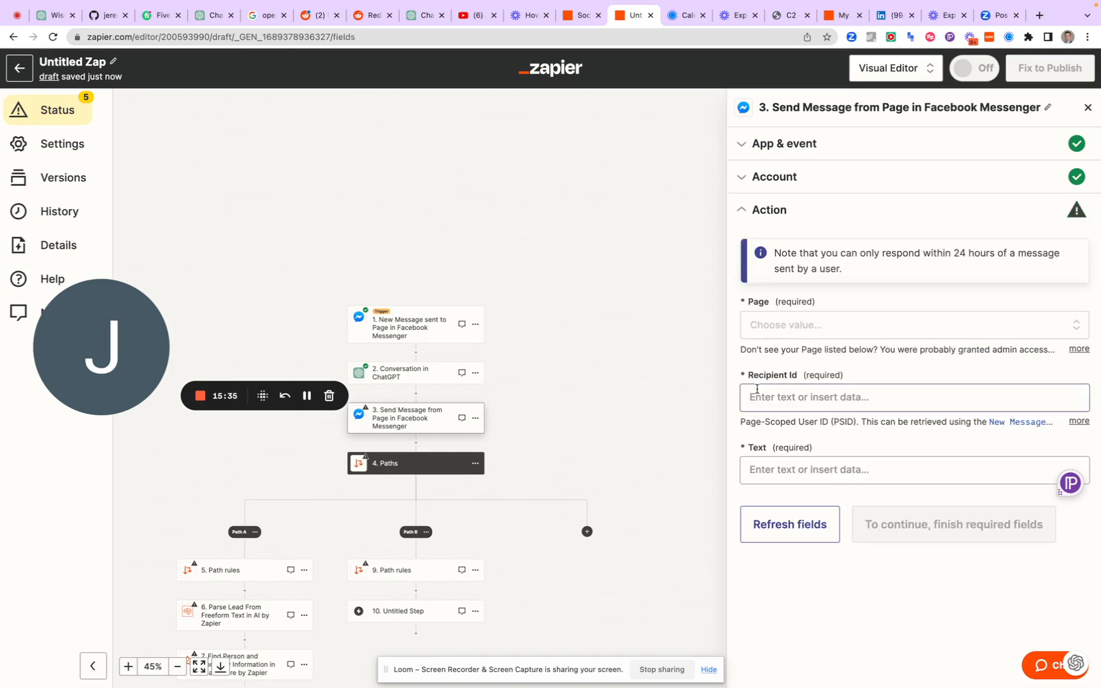
pyautogui.click(792, 326)
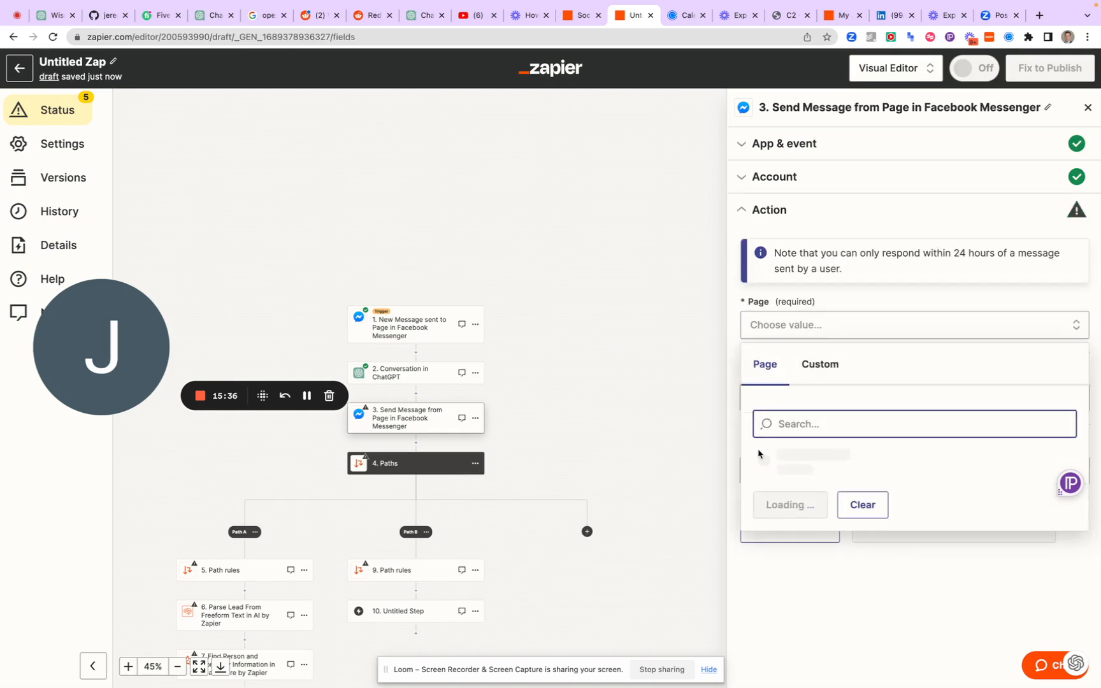
pyautogui.click(768, 457)
# Set the Recipient Id to the Sender Psid from the Messenger trigger
pyautogui.click(778, 388)
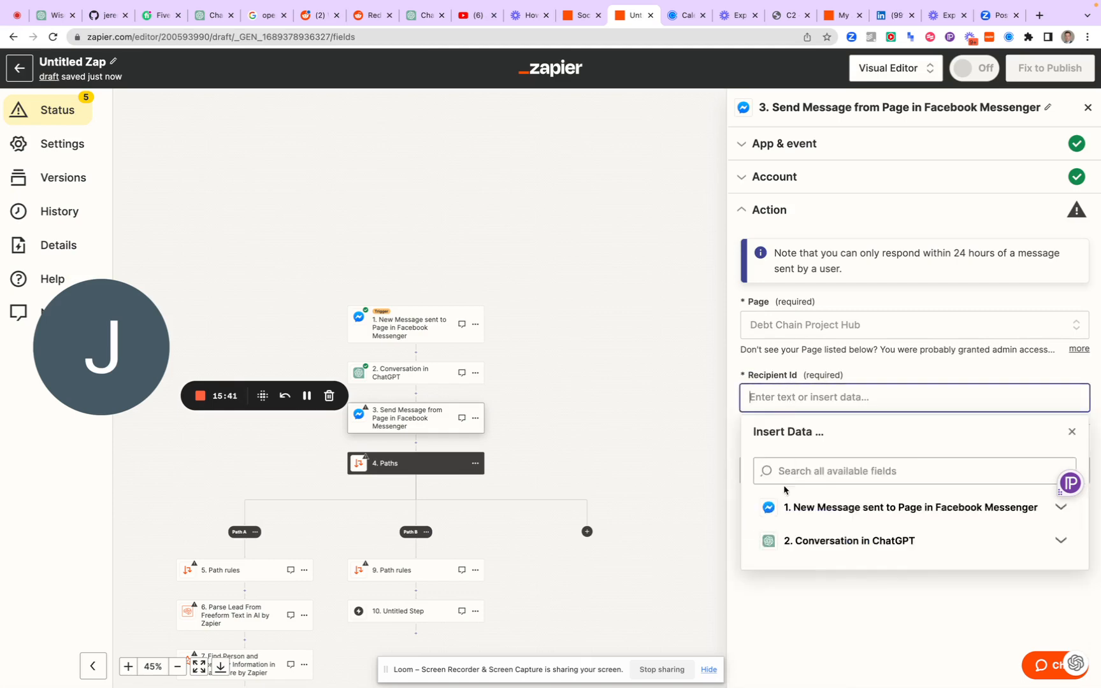
pyautogui.click(790, 508)
pyautogui.scroll(-1, 791, 513)
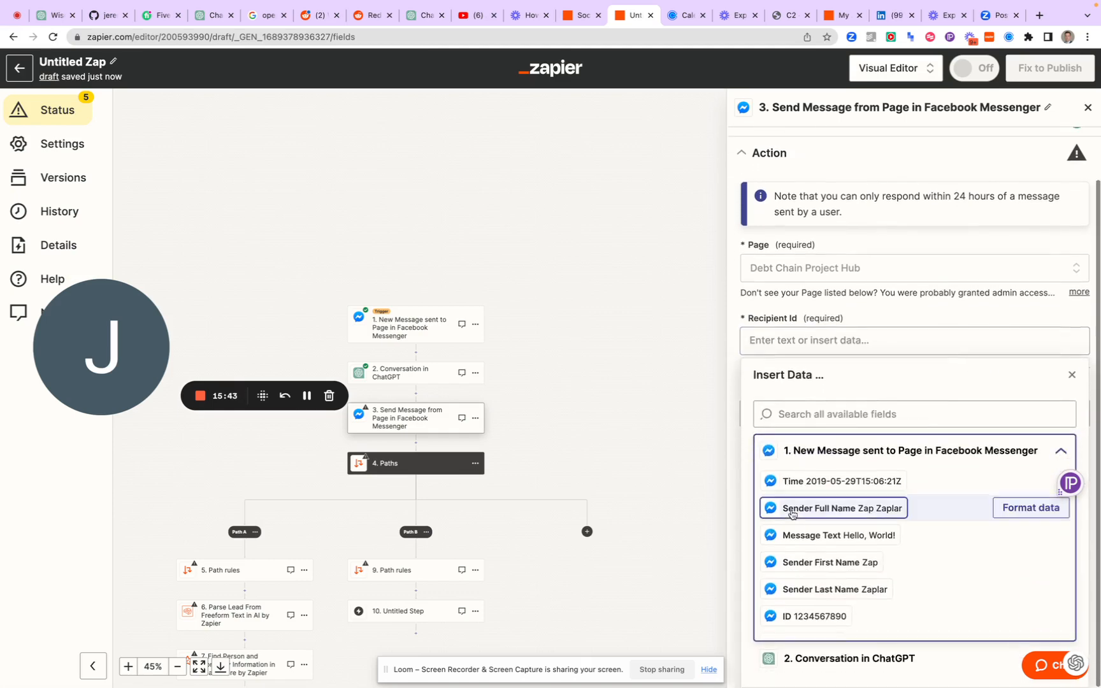
pyautogui.scroll(-3, 791, 513)
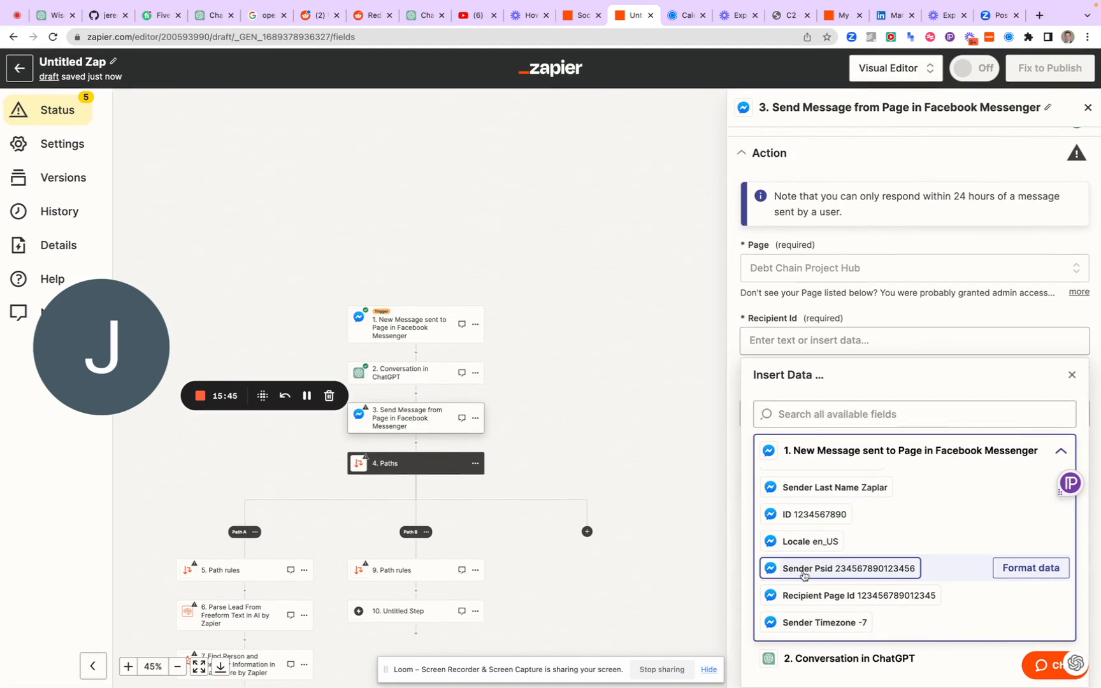
pyautogui.click(804, 573)
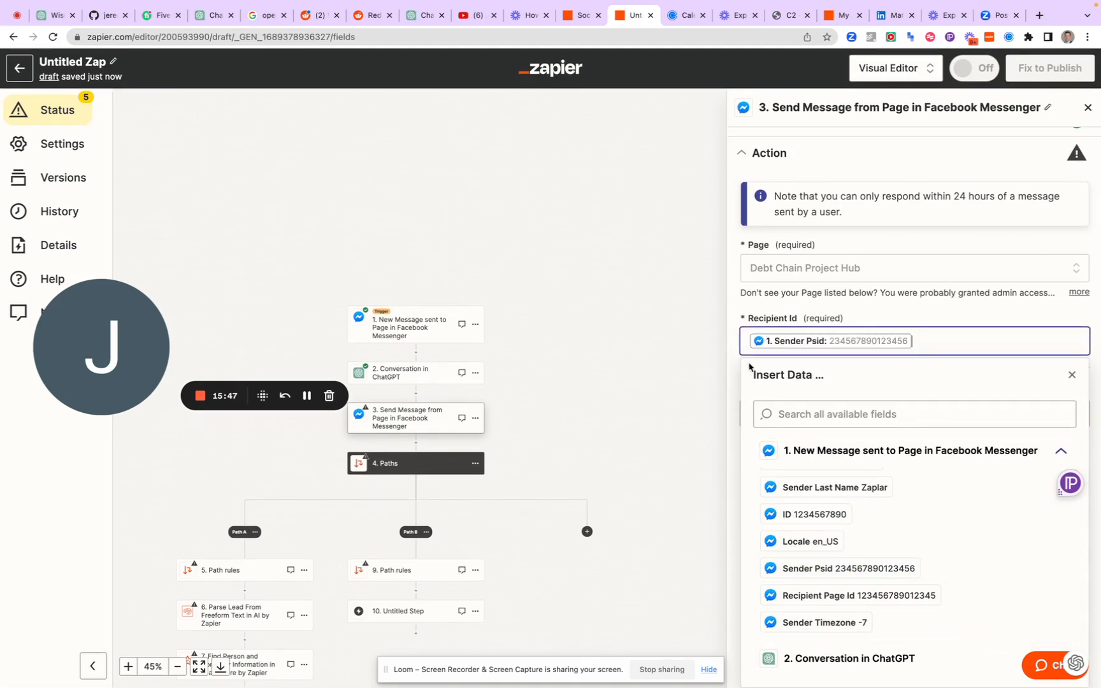
pyautogui.click(738, 303)
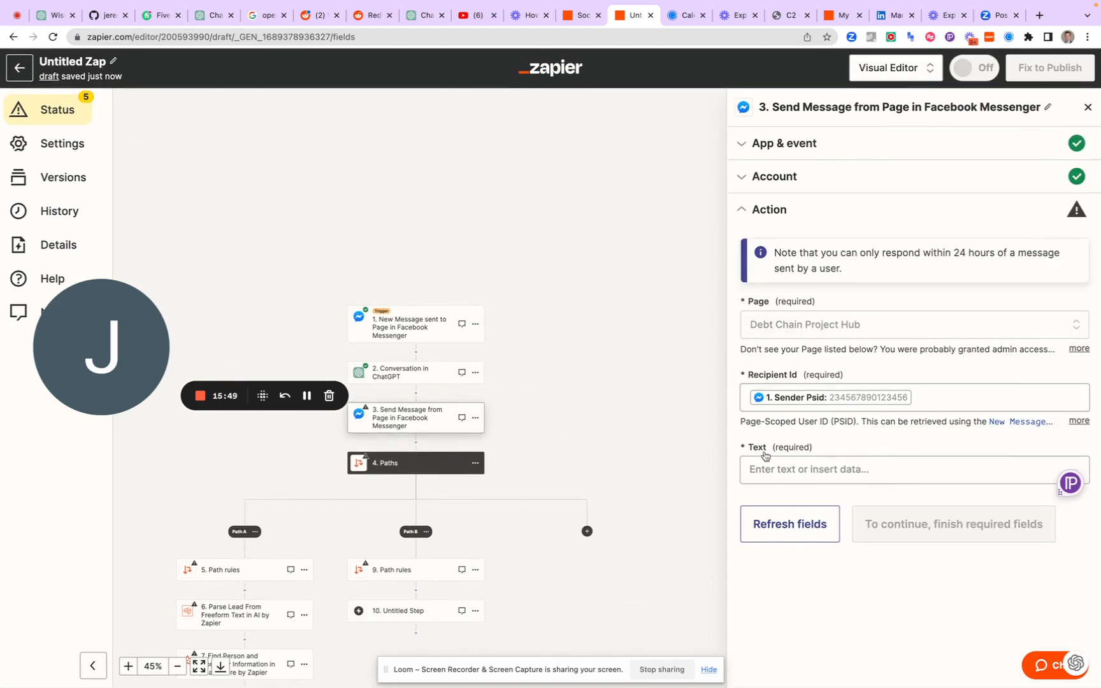
# Fill the message's Text with the Assistant Response Message from the ChatGPT conversation step
pyautogui.click(771, 471)
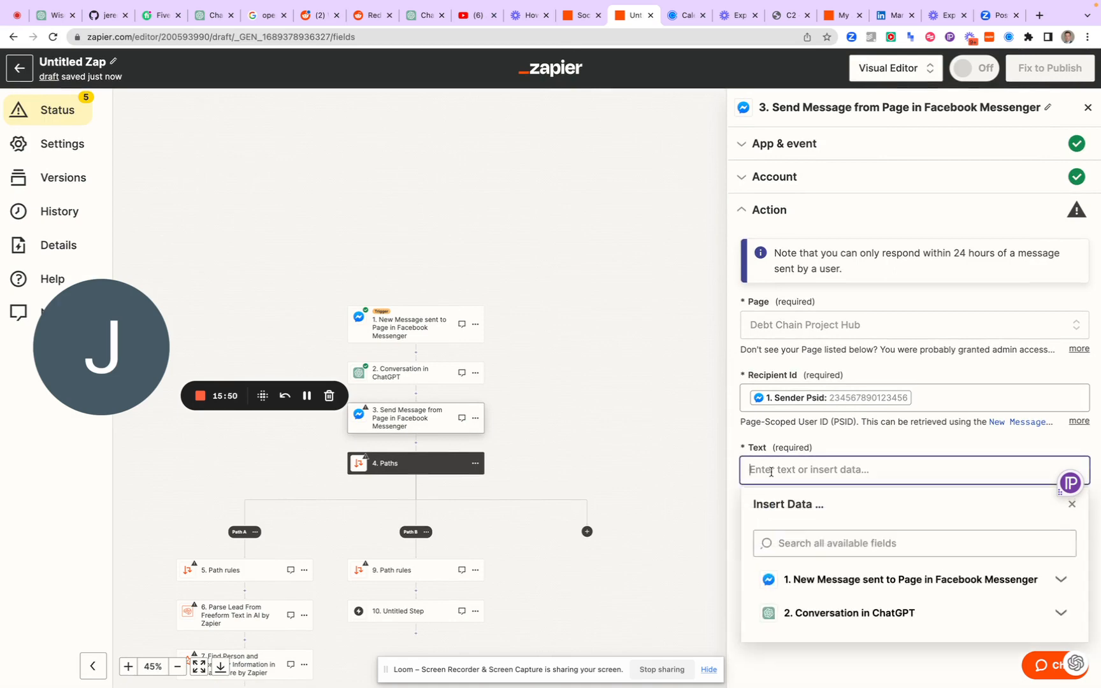
pyautogui.click(796, 609)
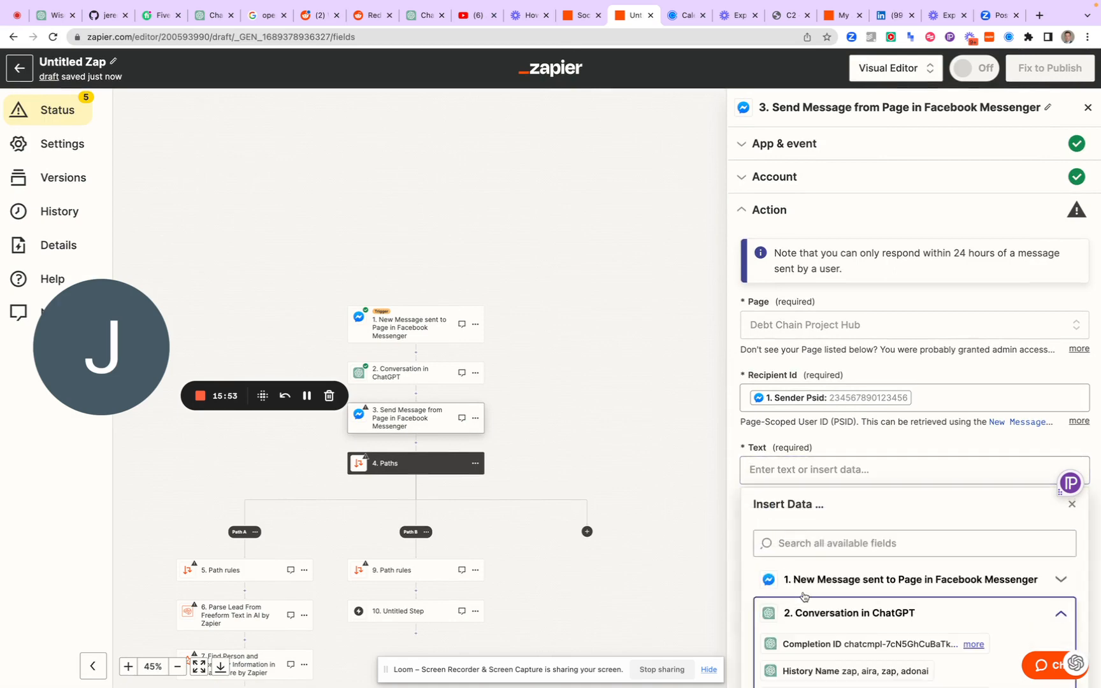
pyautogui.scroll(-3, 797, 615)
pyautogui.scroll(3, 797, 628)
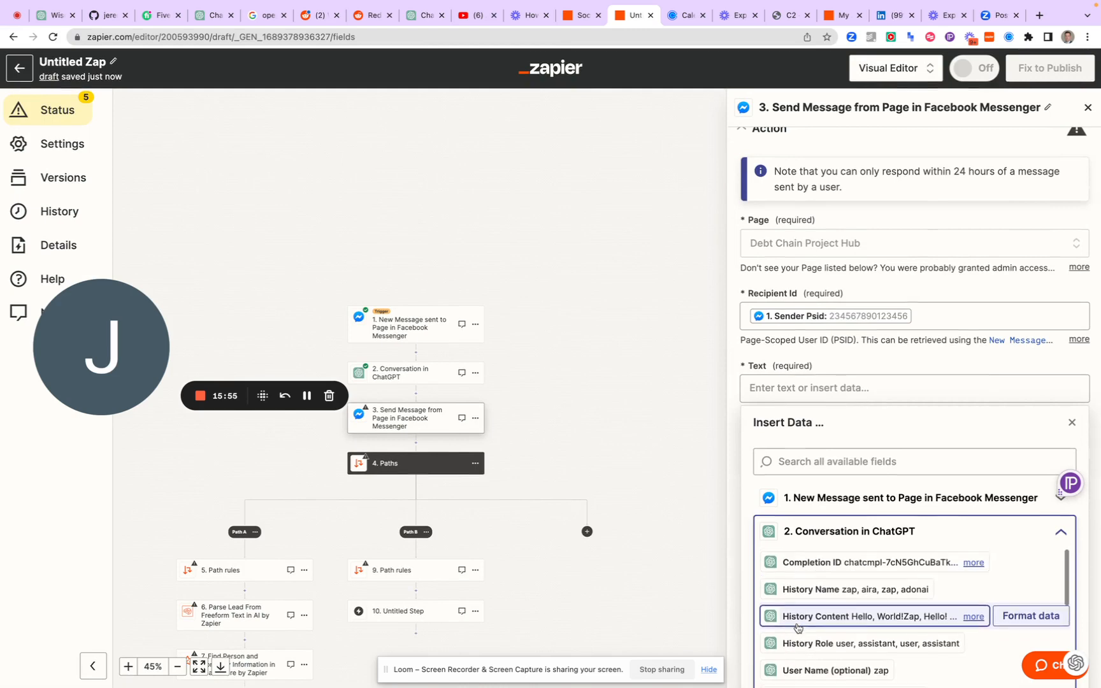
pyautogui.click(825, 503)
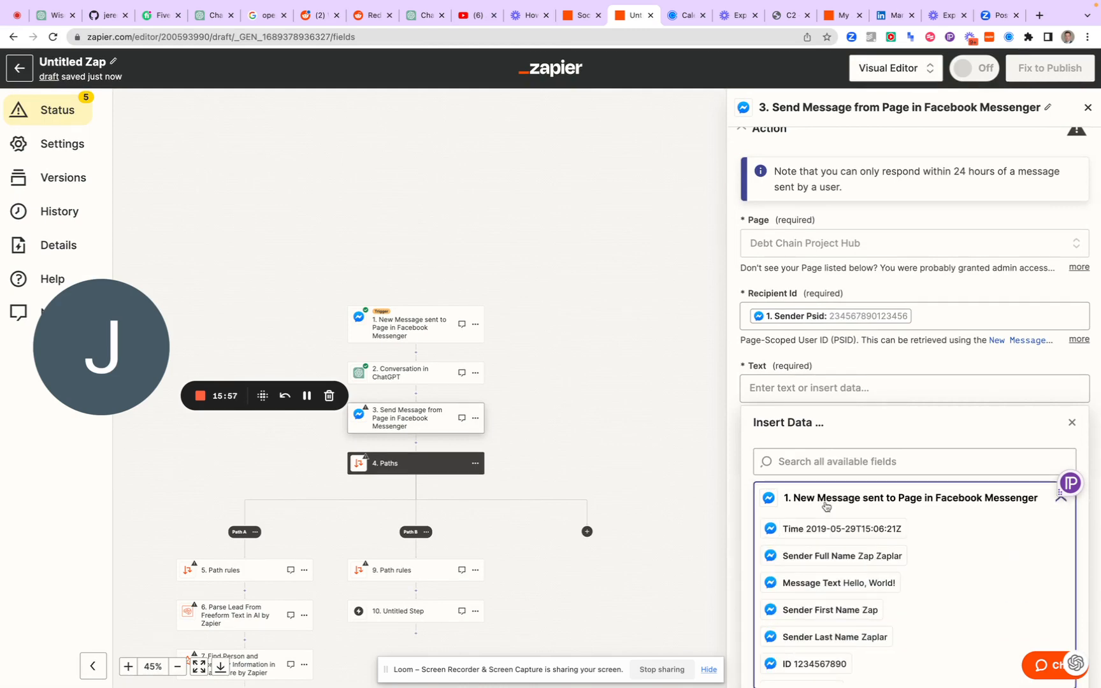
pyautogui.scroll(-5, 826, 503)
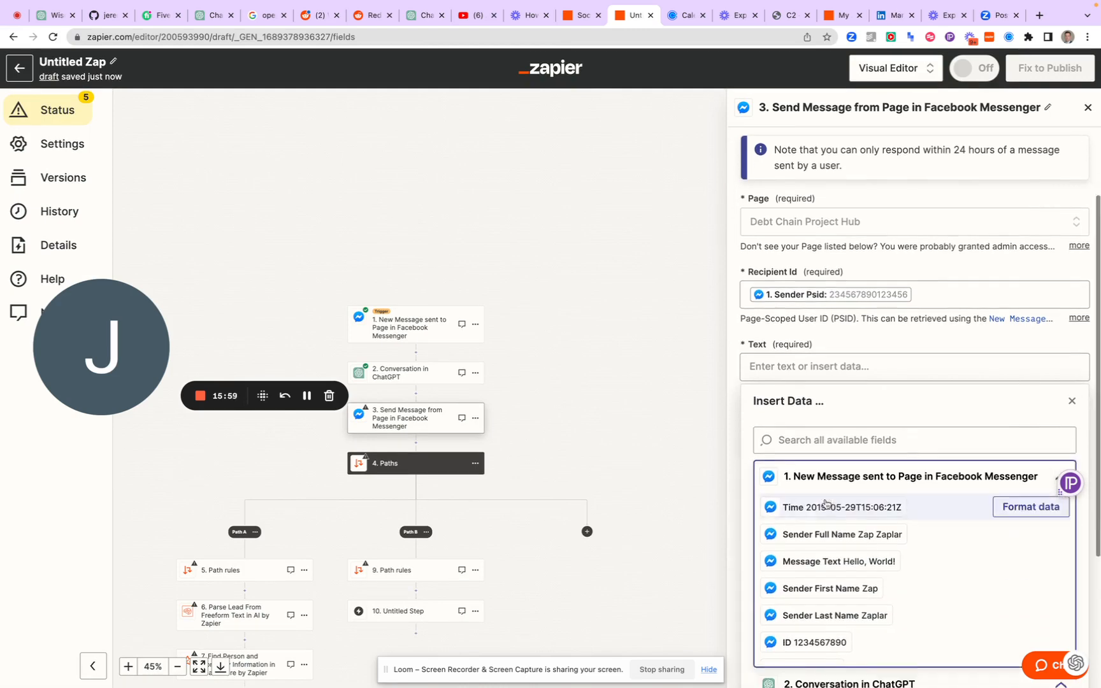
pyautogui.scroll(-1, 825, 503)
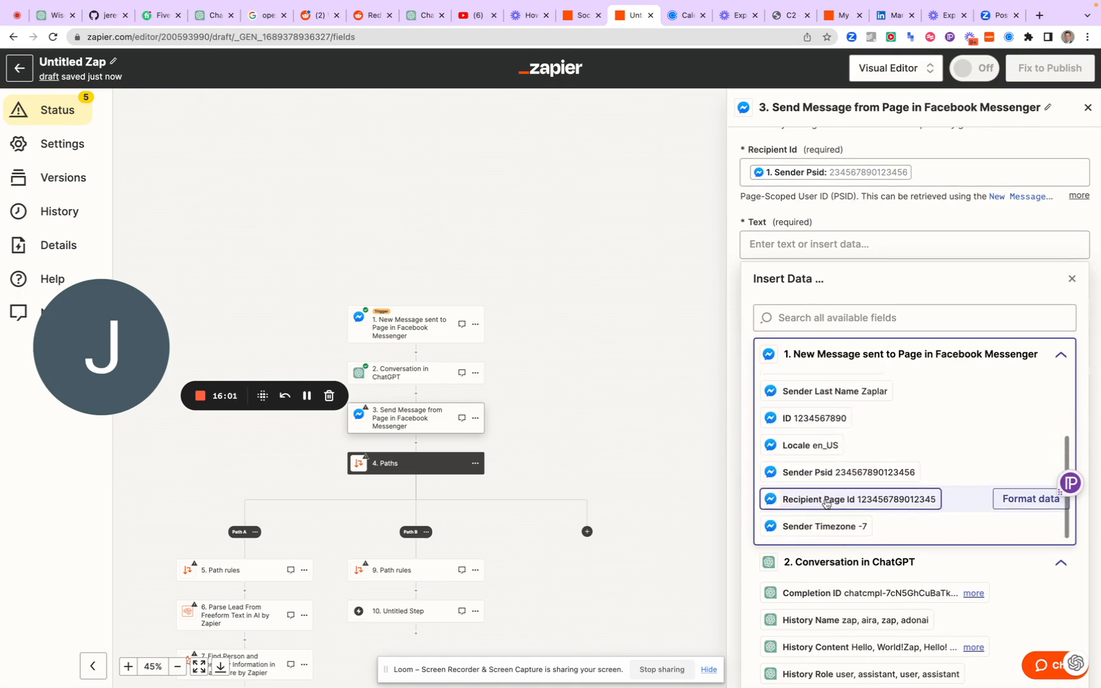
pyautogui.scroll(3, 826, 503)
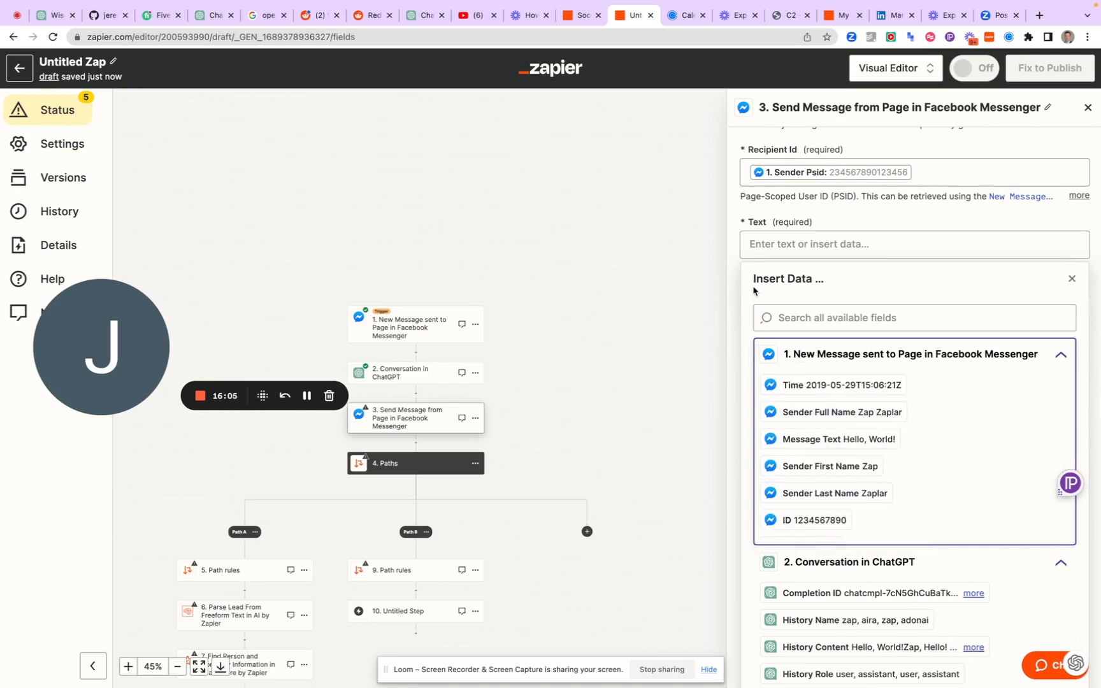
pyautogui.click(843, 359)
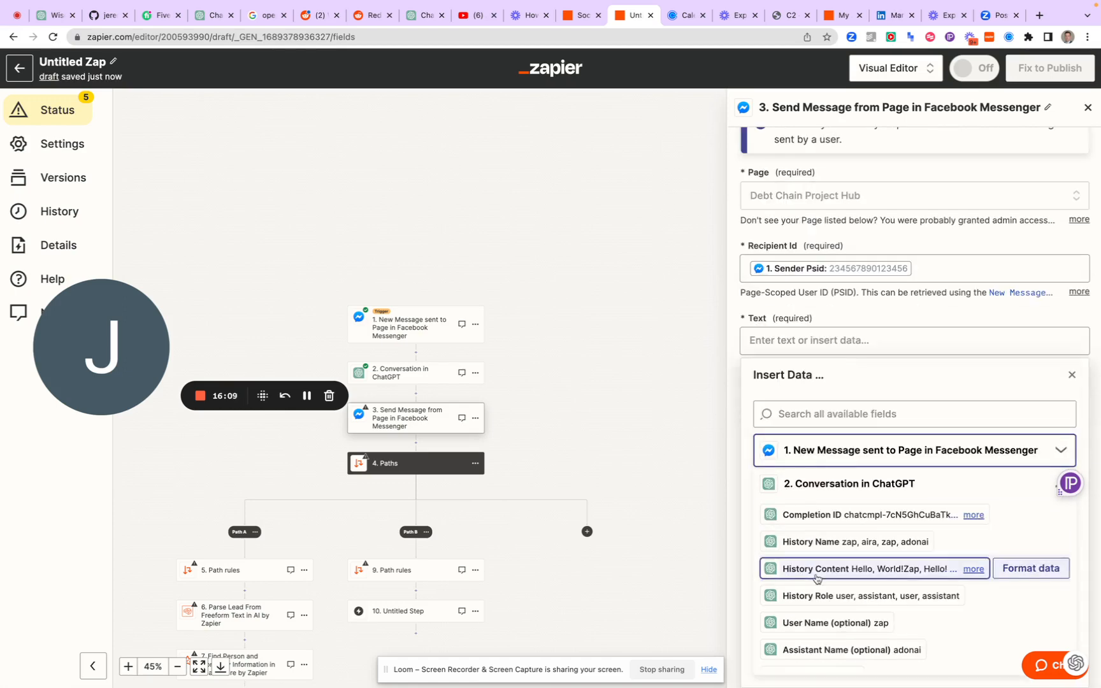
pyautogui.scroll(-3, 817, 577)
pyautogui.scroll(-5, 817, 576)
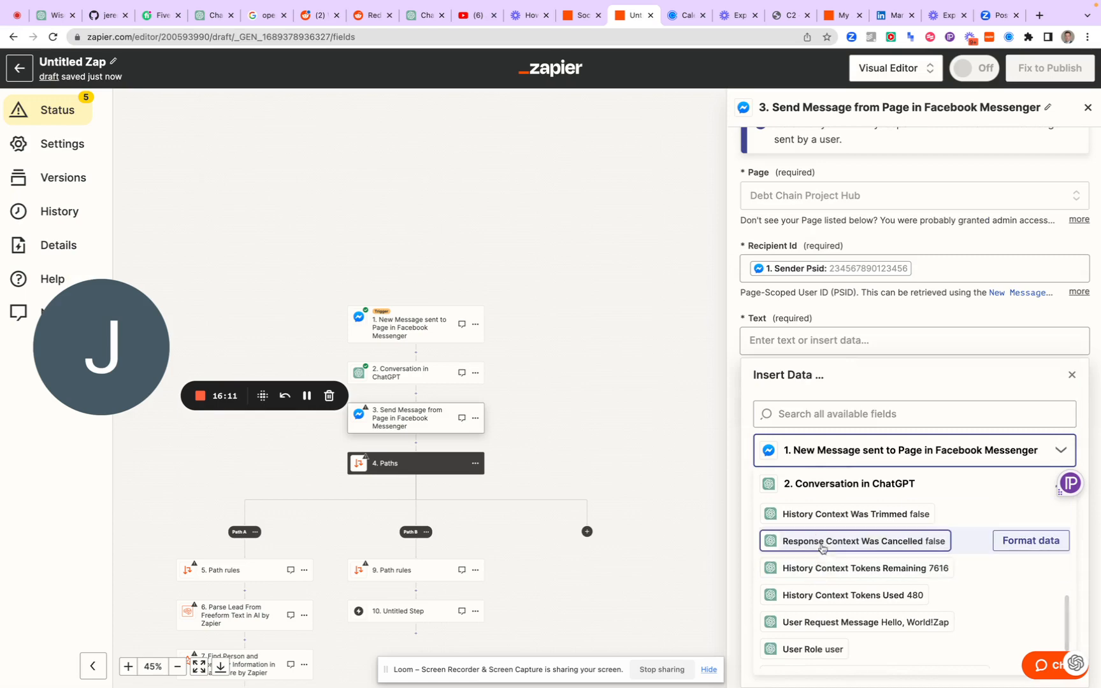
pyautogui.scroll(-2, 824, 543)
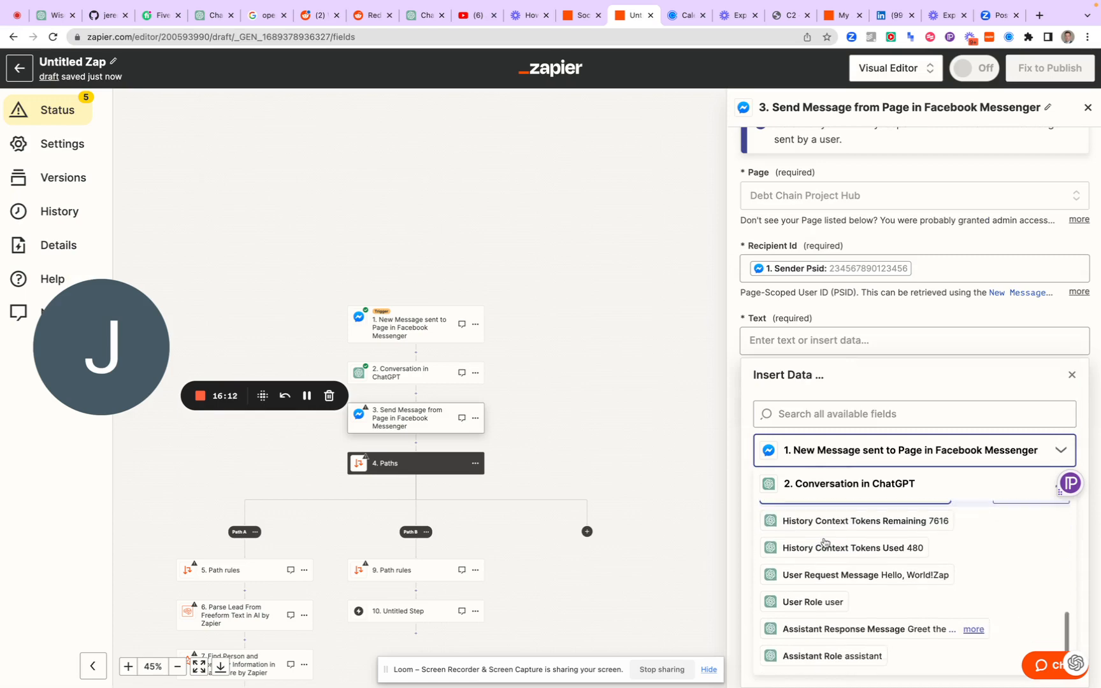
pyautogui.click(822, 627)
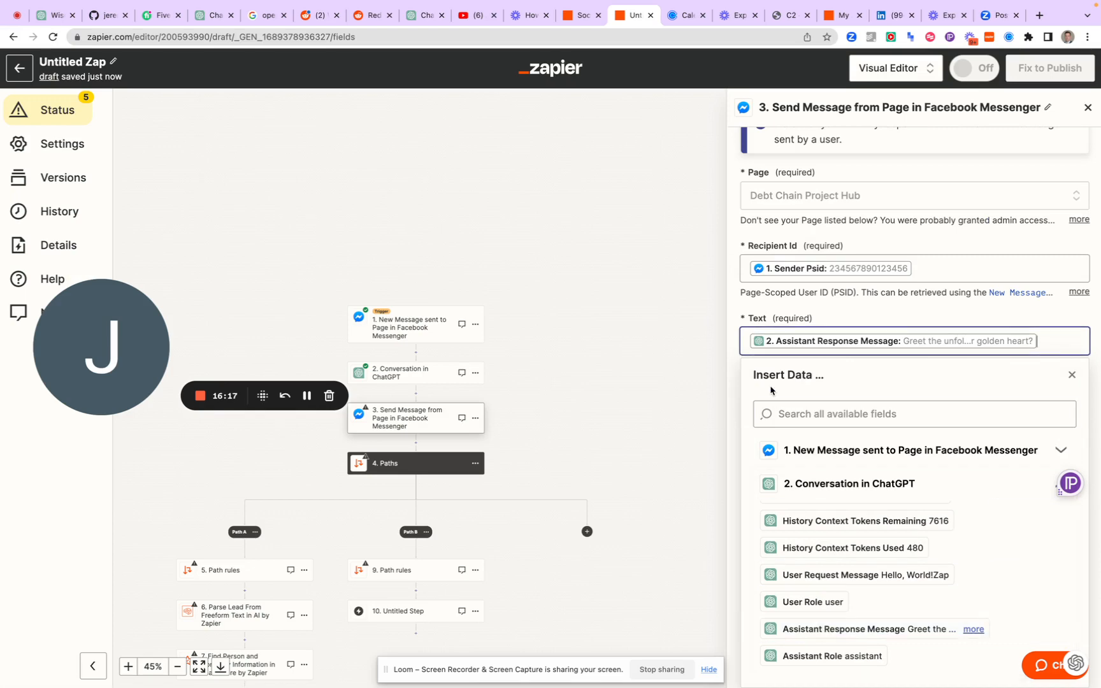
pyautogui.click(739, 309)
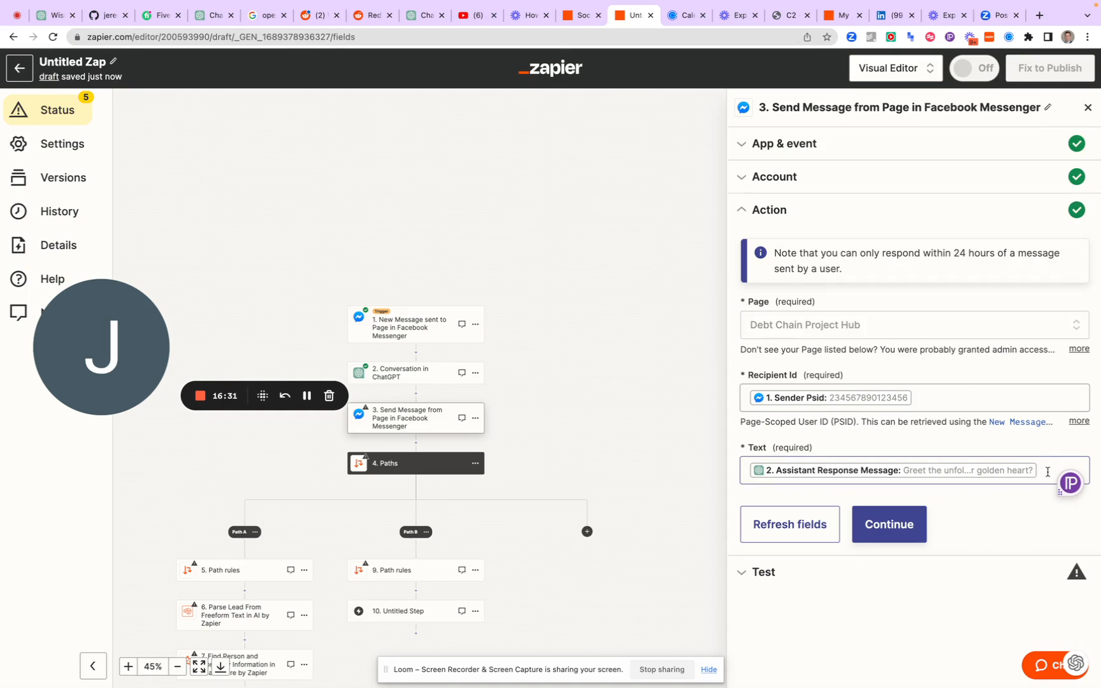
# Open the Parse Lead From Freeform Text step in Path A and assign it the AI by Zapier account #2
pyautogui.scroll(-5, 563, 401)
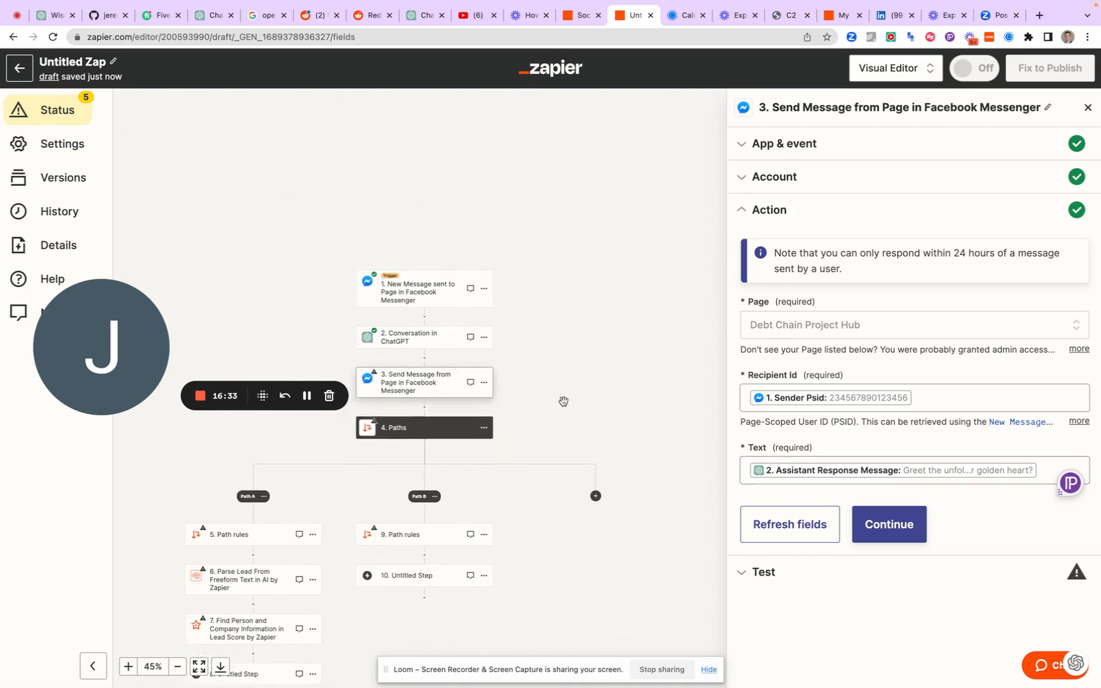
pyautogui.scroll(-5, 563, 401)
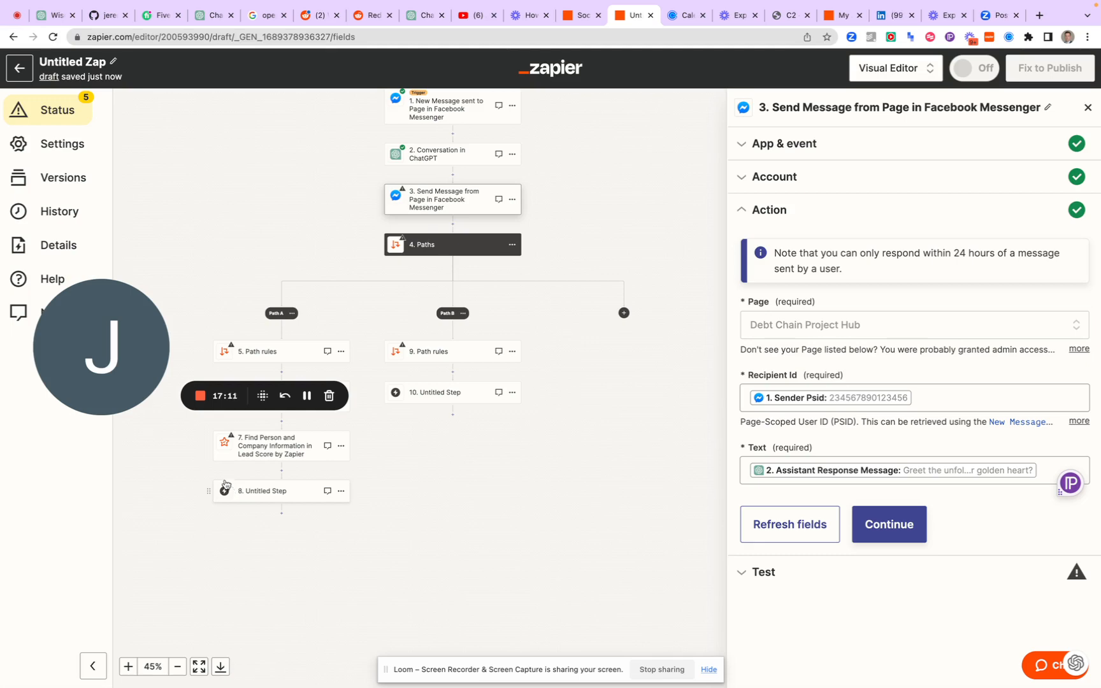
pyautogui.scroll(-2, 262, 516)
pyautogui.scroll(2, 262, 517)
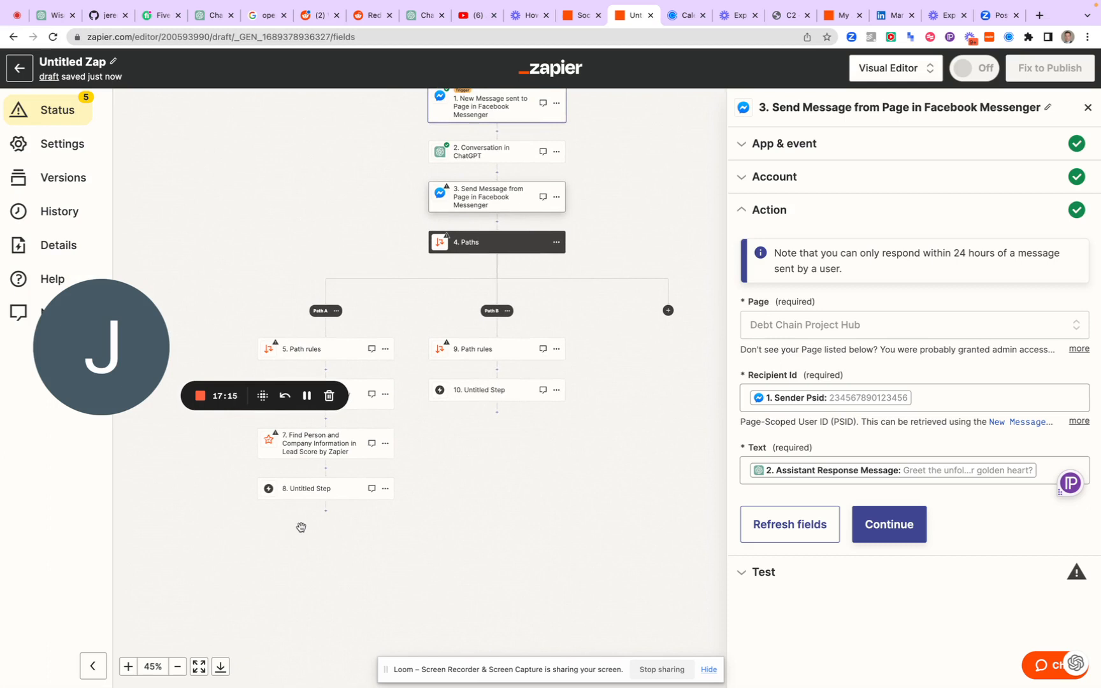
pyautogui.scroll(2, 281, 477)
pyautogui.scroll(1, 281, 478)
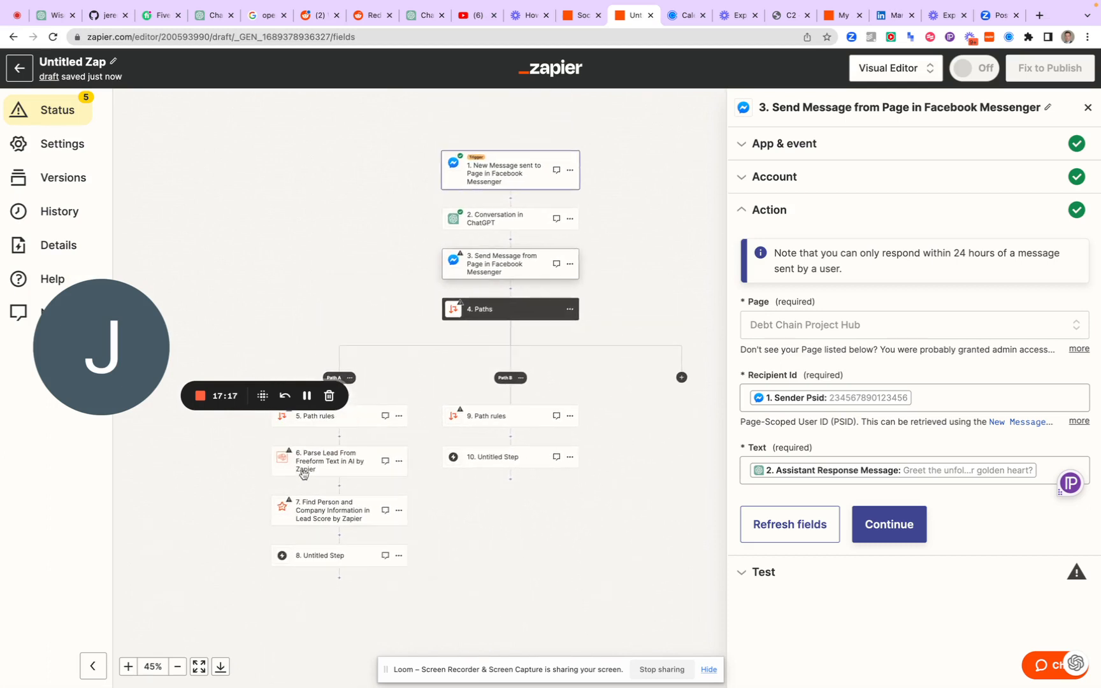
pyautogui.click(324, 462)
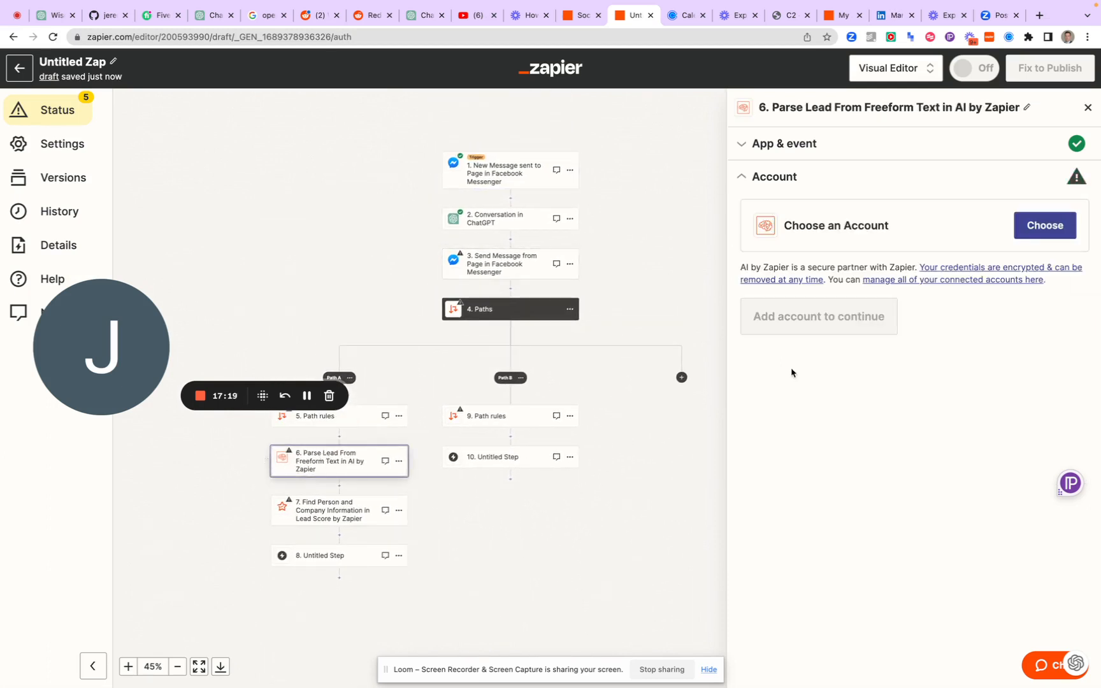
pyautogui.click(1034, 232)
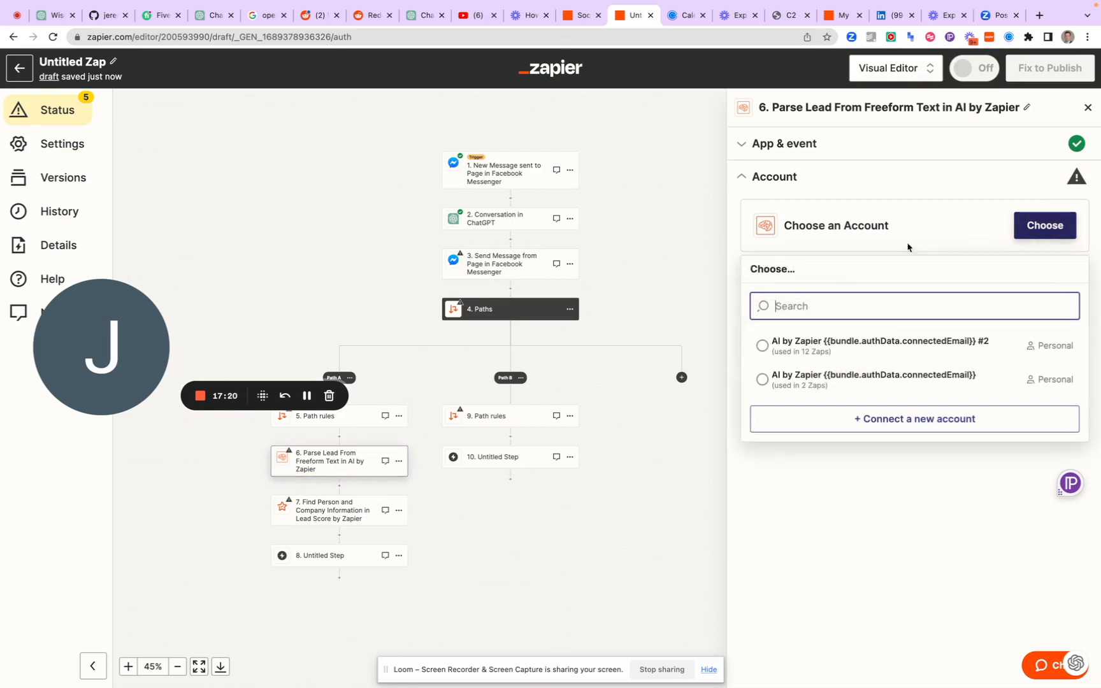
pyautogui.click(804, 350)
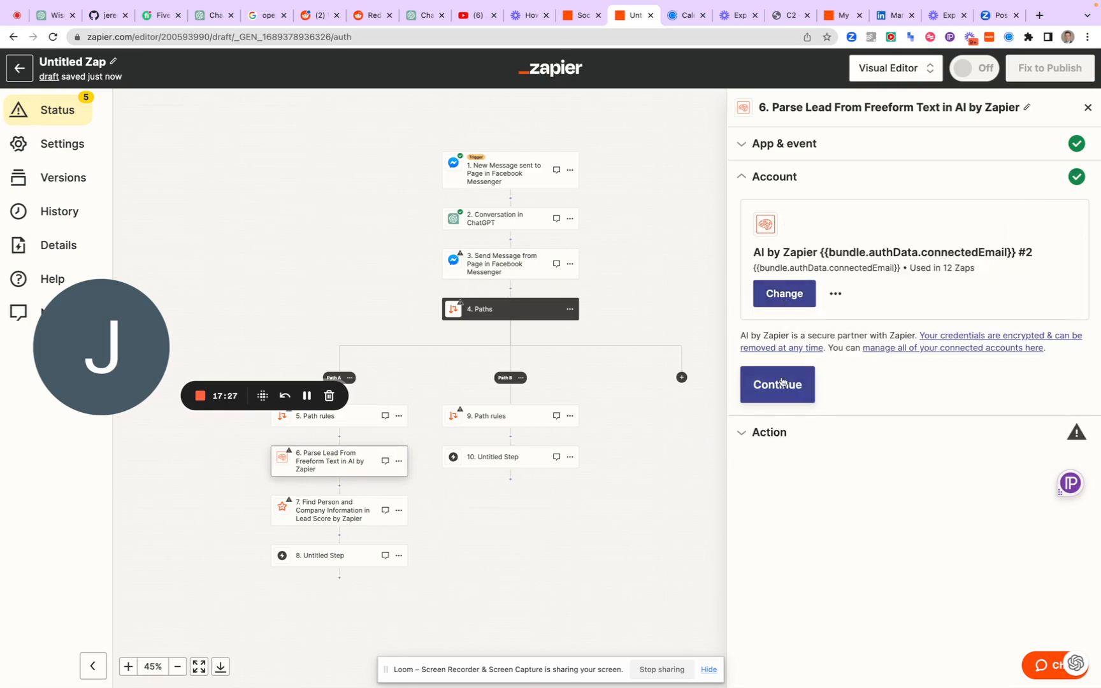
pyautogui.click(781, 382)
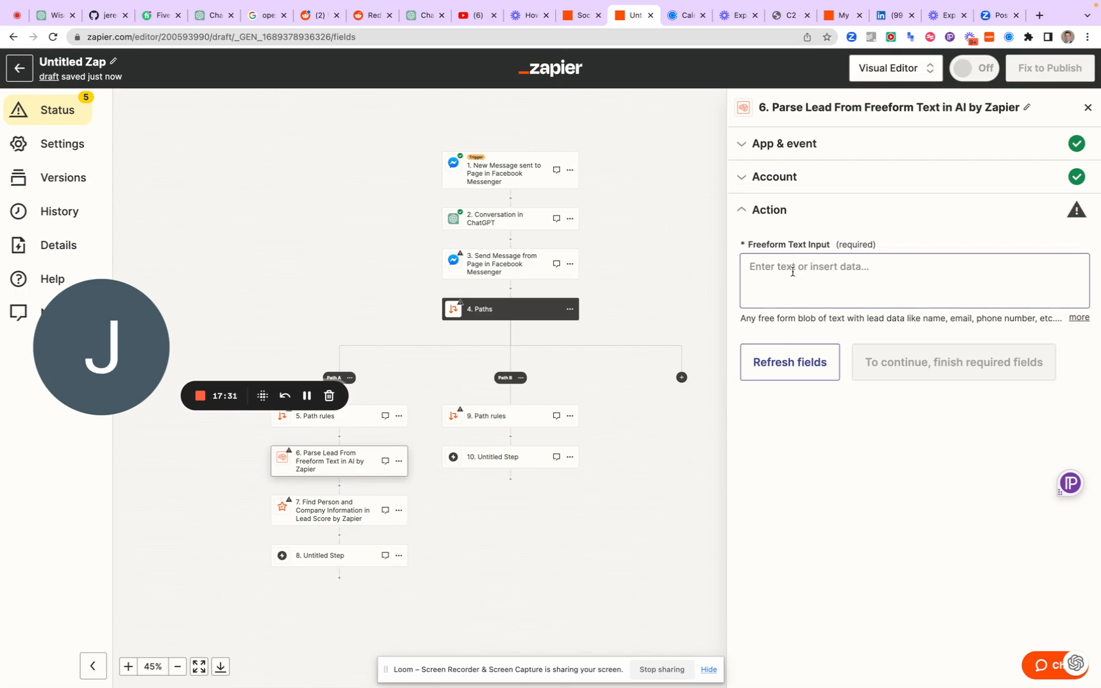
# Insert the Sender Full Name from the Messenger trigger into the Freeform Text Input of the Parse Lead step
pyautogui.click(793, 272)
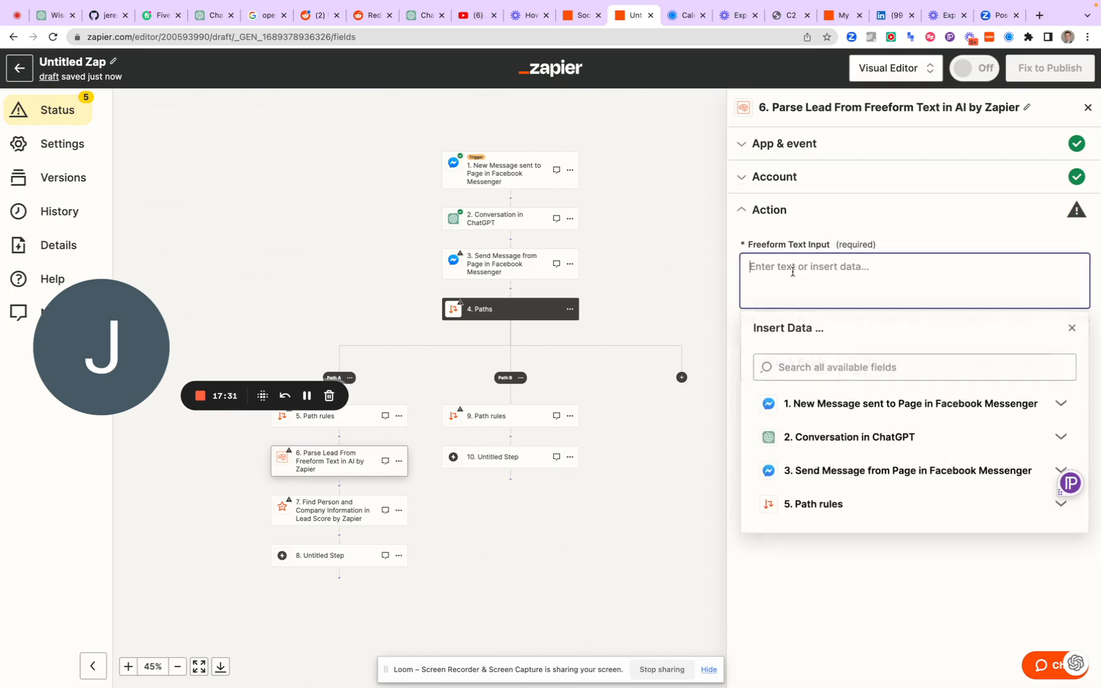
pyautogui.click(801, 406)
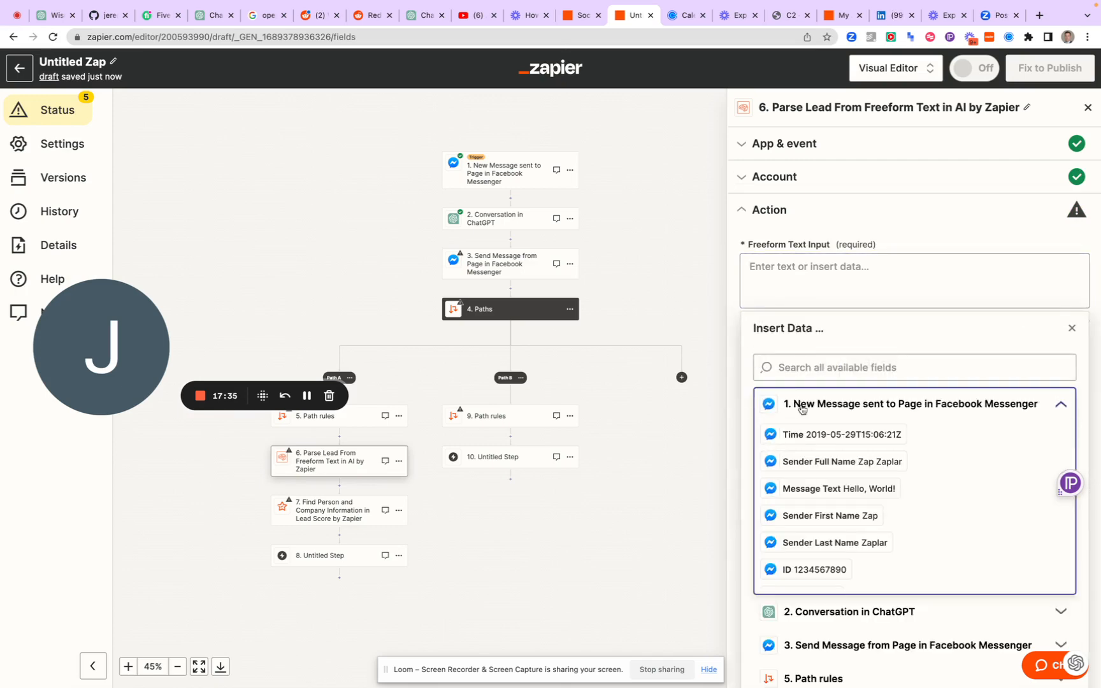
pyautogui.scroll(-1, 809, 408)
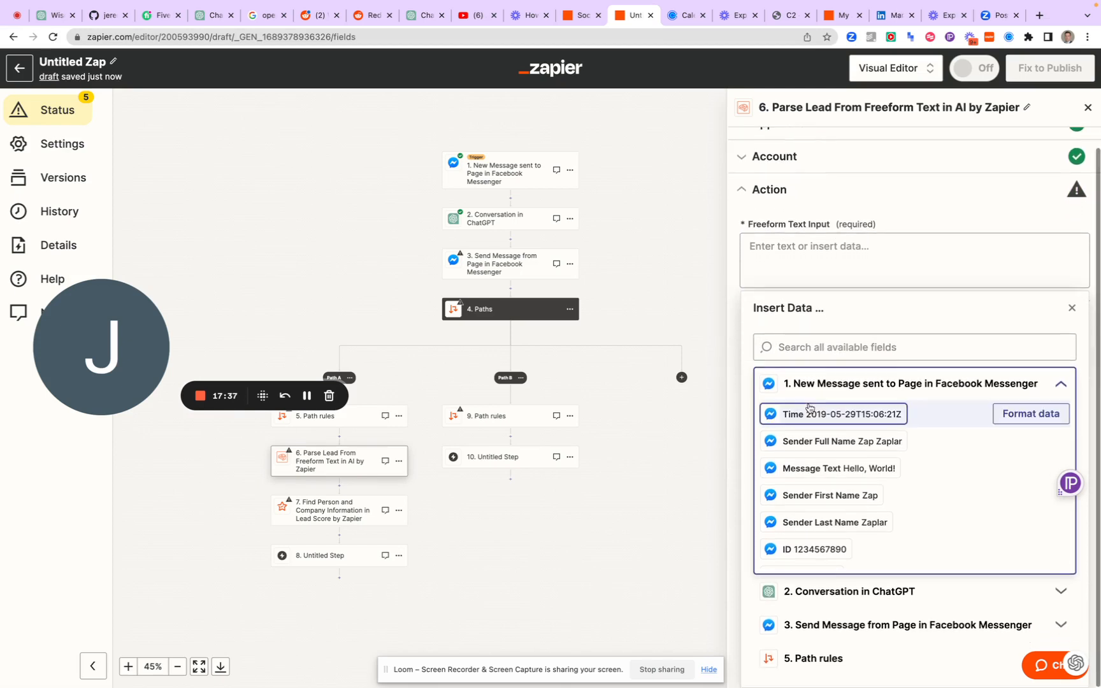
pyautogui.scroll(-2, 816, 498)
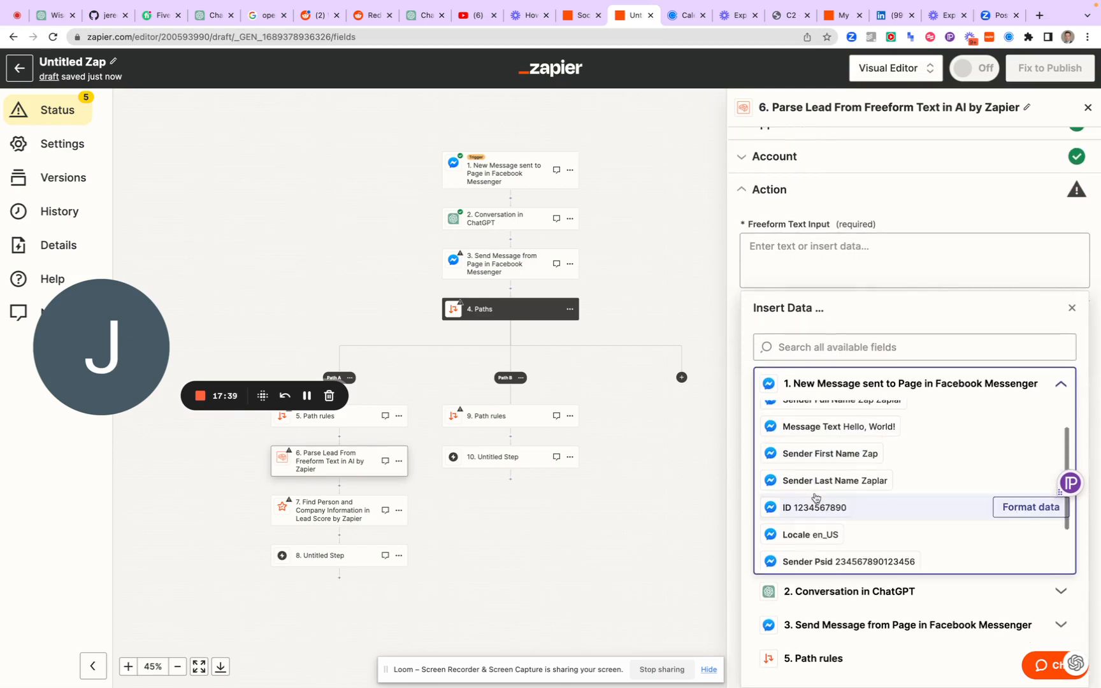
pyautogui.scroll(2, 821, 490)
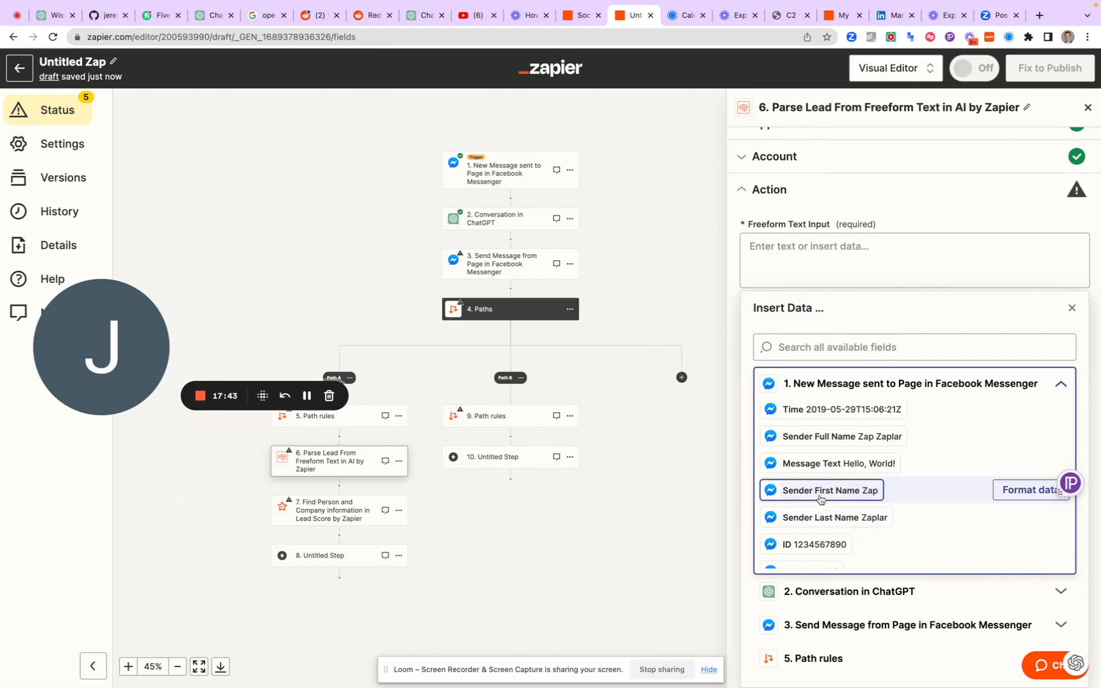
pyautogui.click(804, 437)
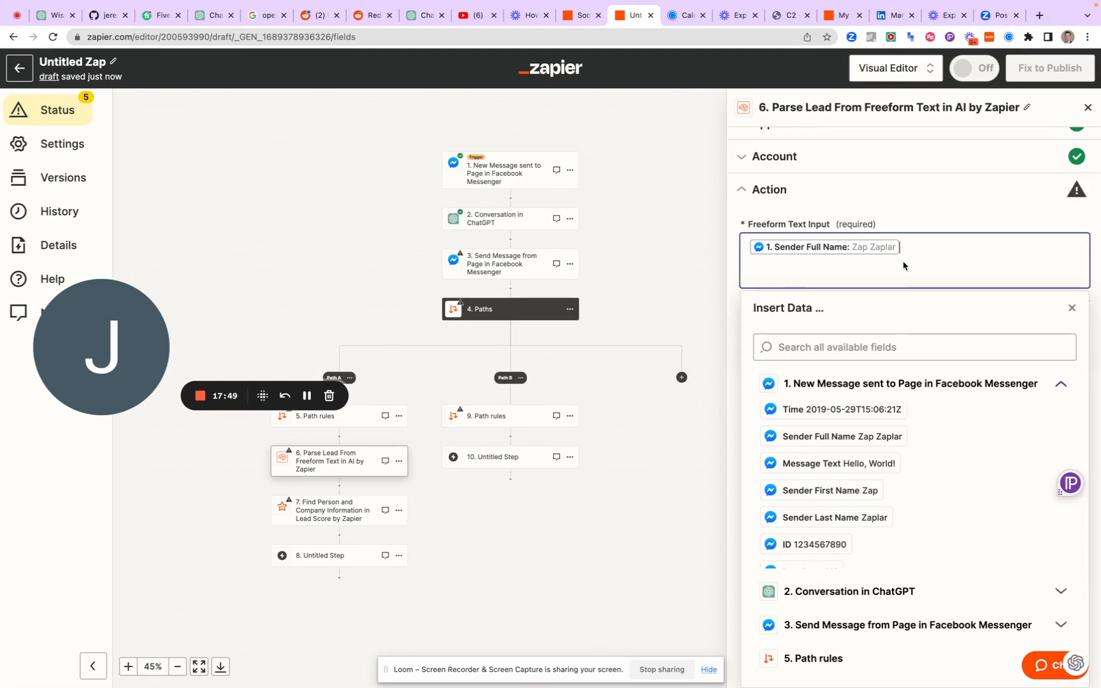
# Add the trigger's Message Text after the sender's name in the Freeform Text Input and continue to the test
pyautogui.scroll(-1, 834, 419)
pyautogui.scroll(-3, 835, 418)
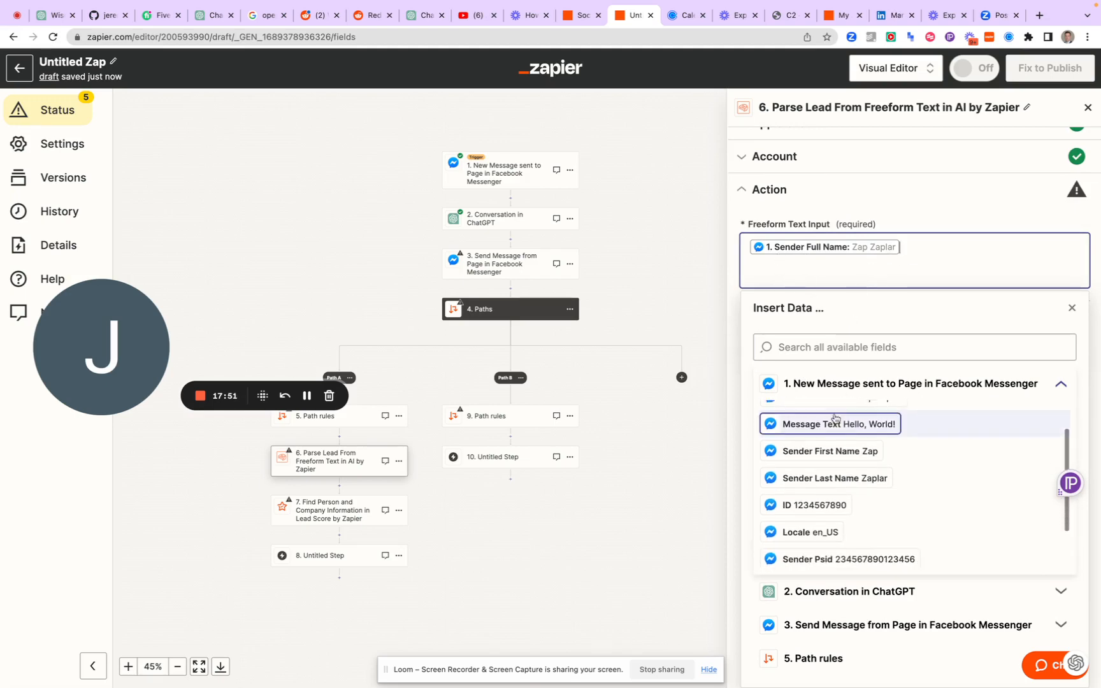
pyautogui.scroll(-1, 835, 419)
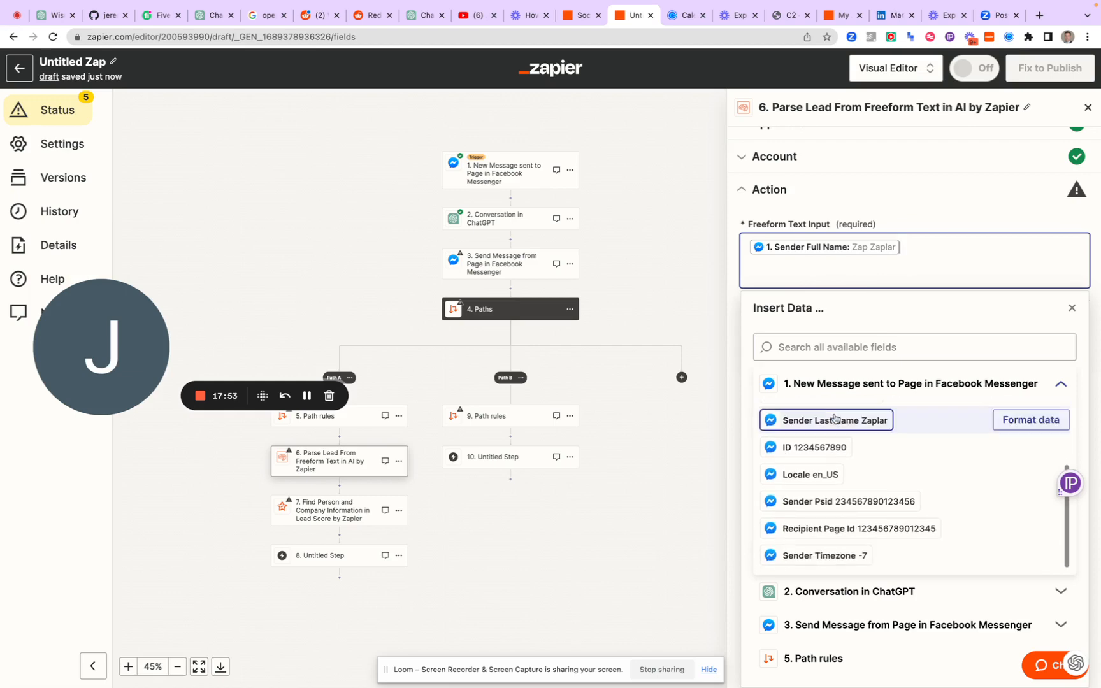
pyautogui.scroll(1, 833, 425)
pyautogui.scroll(5, 832, 439)
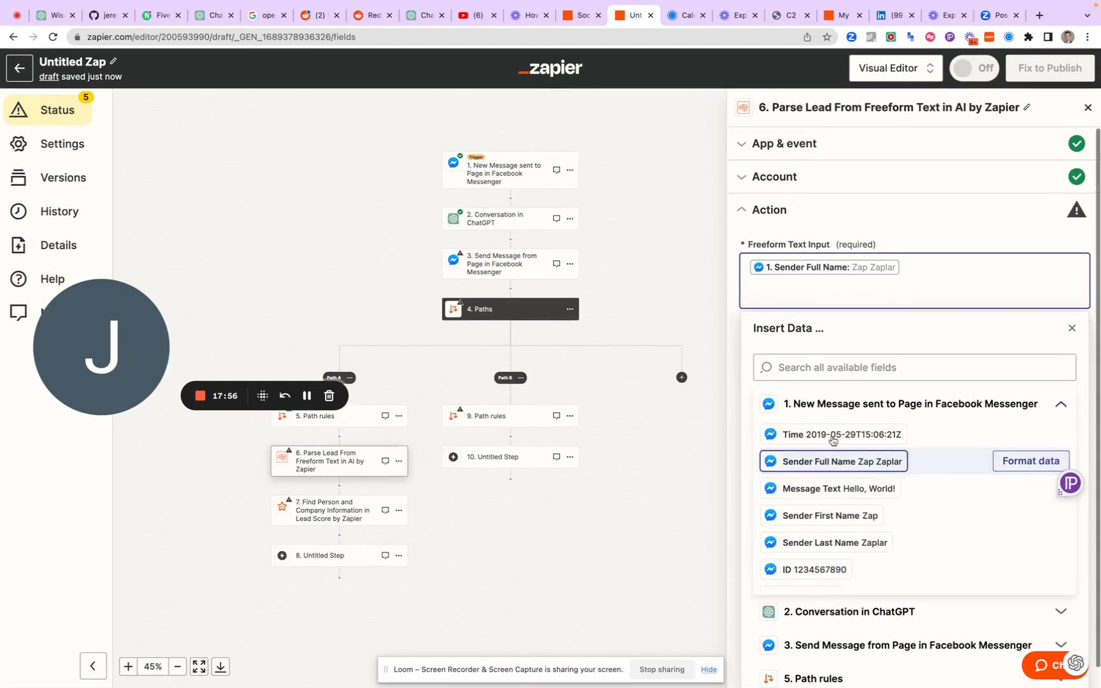
pyautogui.scroll(-1, 837, 487)
pyautogui.click(837, 486)
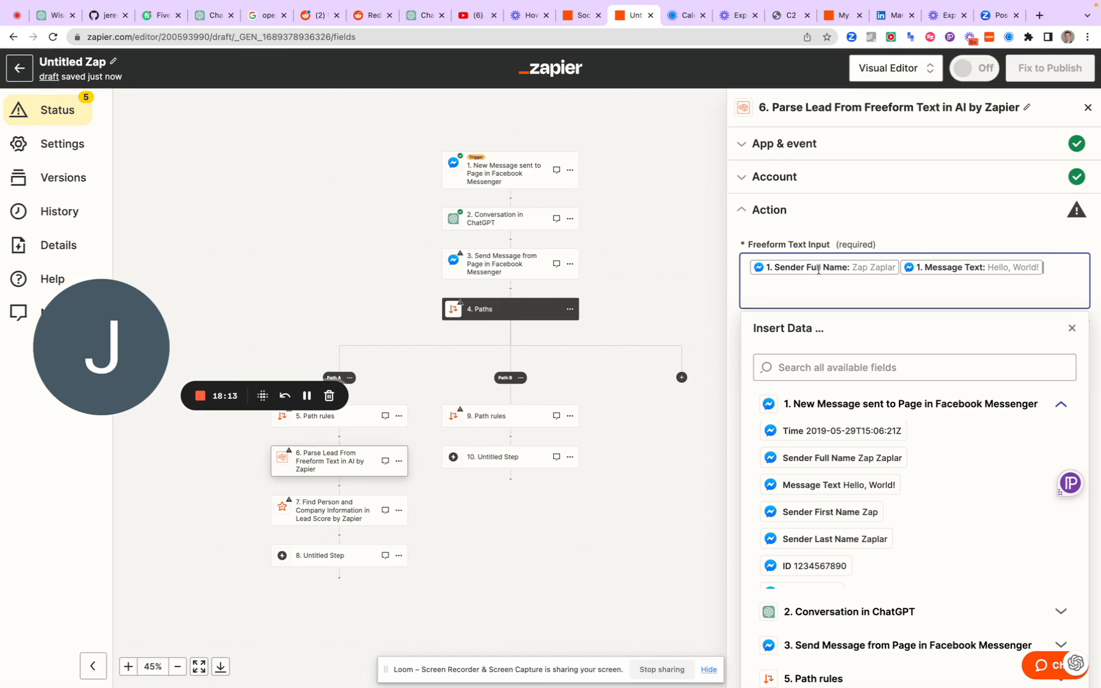
pyautogui.click(823, 220)
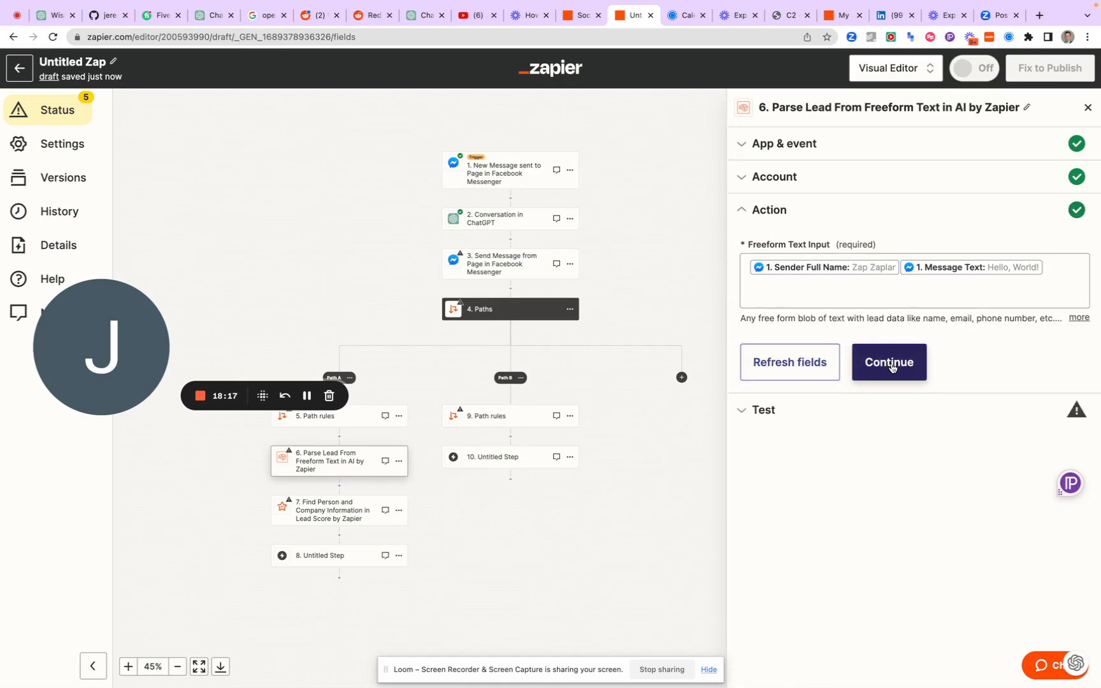
pyautogui.click(890, 366)
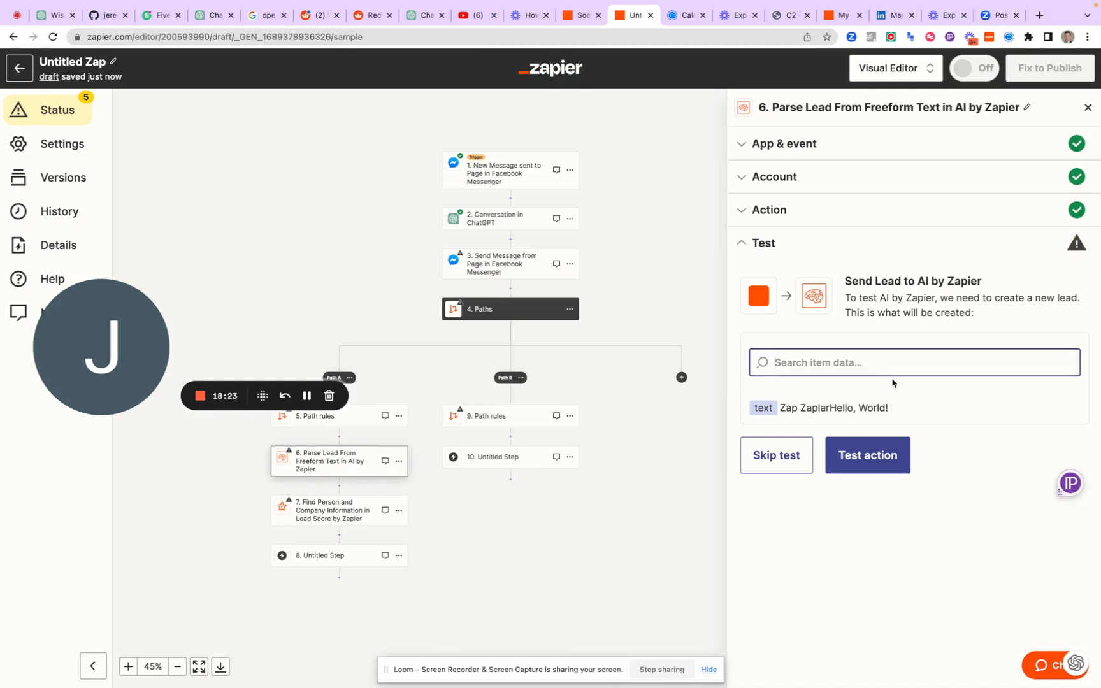
# Search the Parse Lead test's item data for "email, full name, phone number, notes"
pyautogui.write('email')
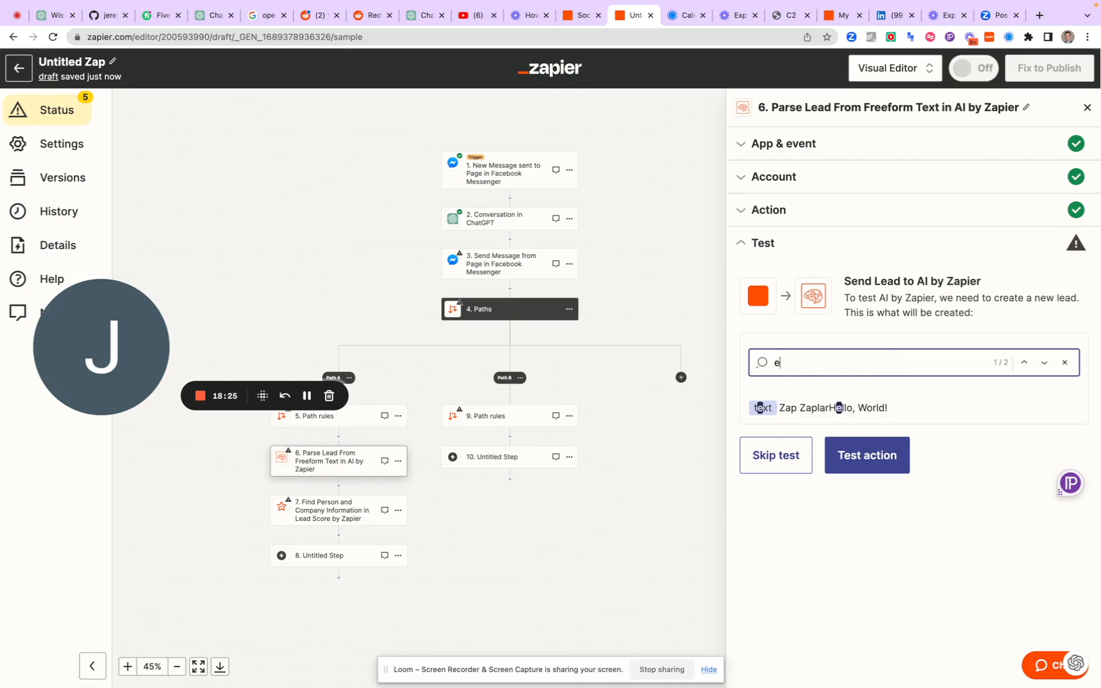
pyautogui.press('BackSpace')
pyautogui.press('BackSpace')
pyautogui.press('BackSpace')
pyautogui.press('BackSpace')
pyautogui.write('emai')
pyautogui.write('l, ')
pyautogui.write('full na')
pyautogui.write('ame, ')
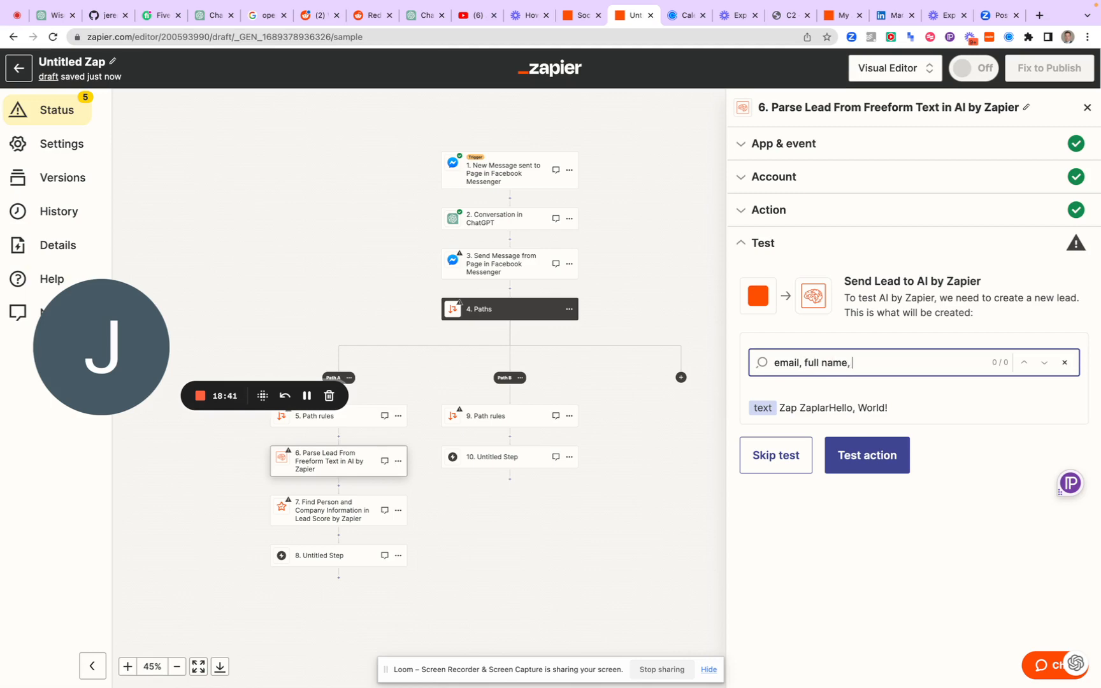
pyautogui.write('phone number')
pyautogui.write(', notes')
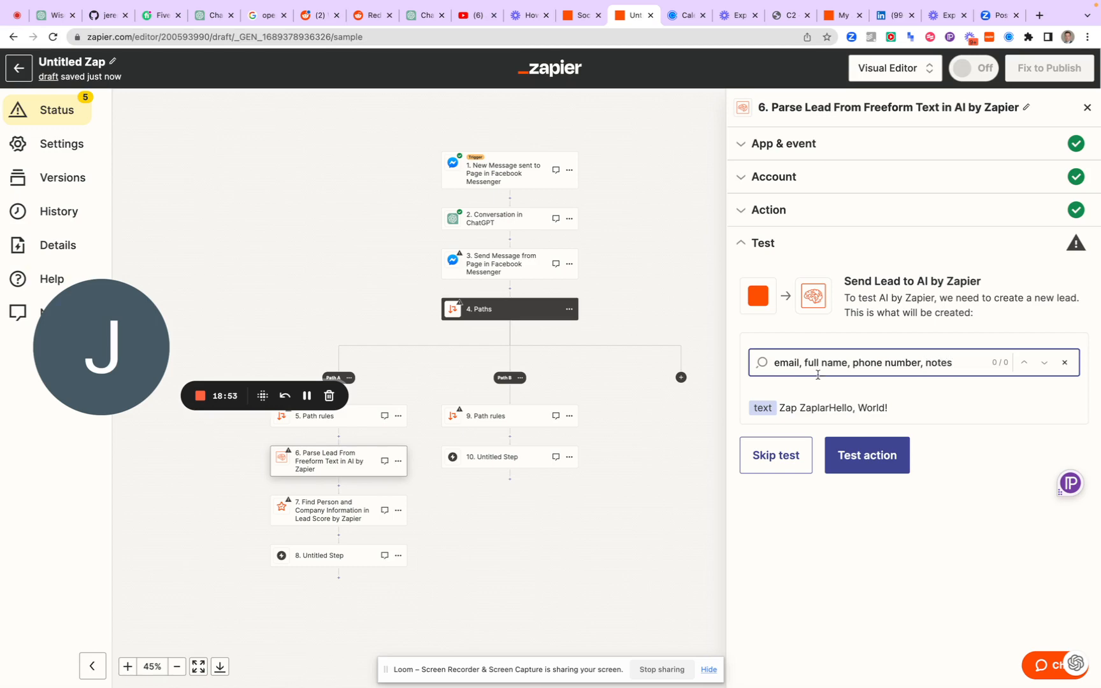
# Test the Parse Lead action and continue to the Find Person and Company Information step
pyautogui.click(854, 456)
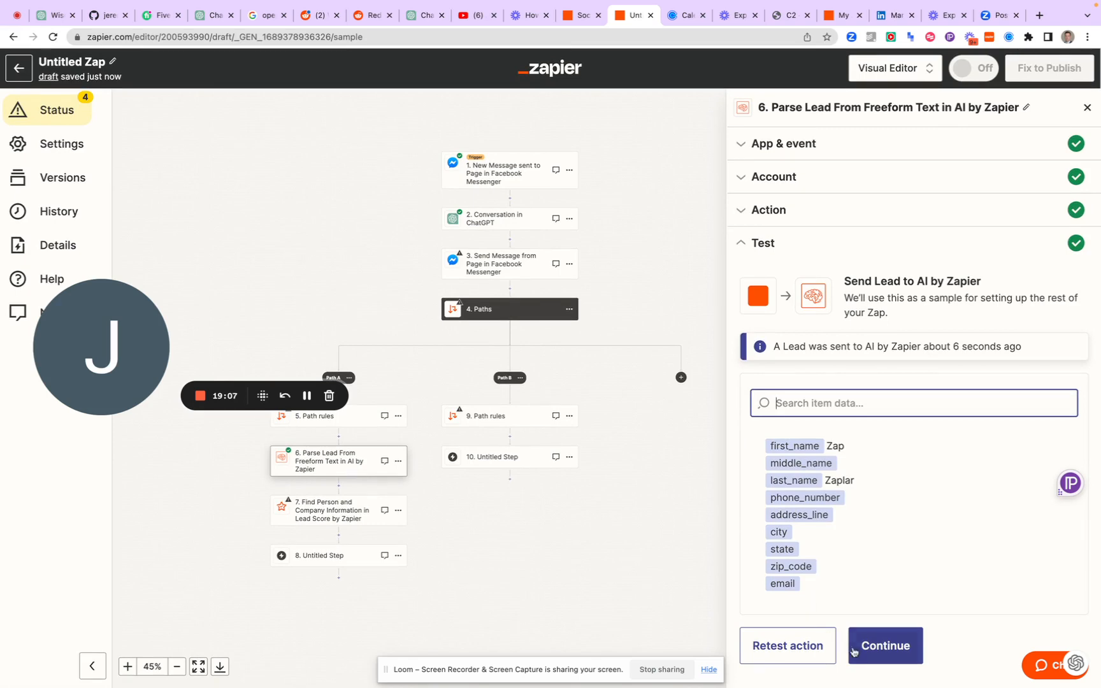
pyautogui.click(885, 645)
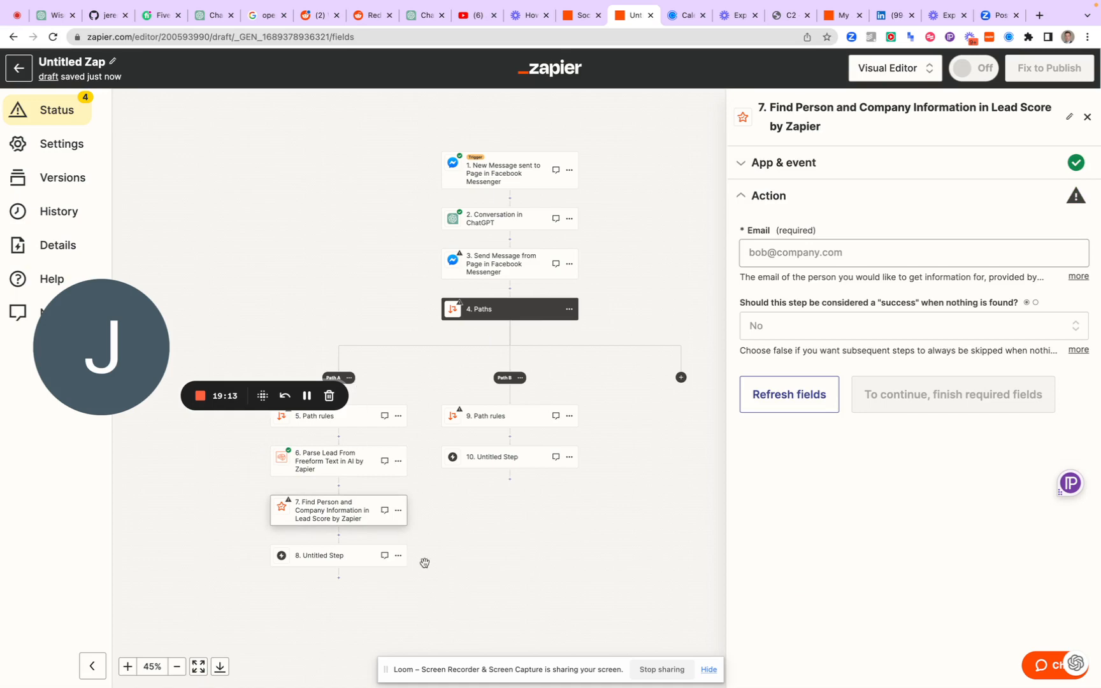
# Set the Lead Score step's Email to the Email output of the Parse Lead From Freeform Text step
pyautogui.click(799, 250)
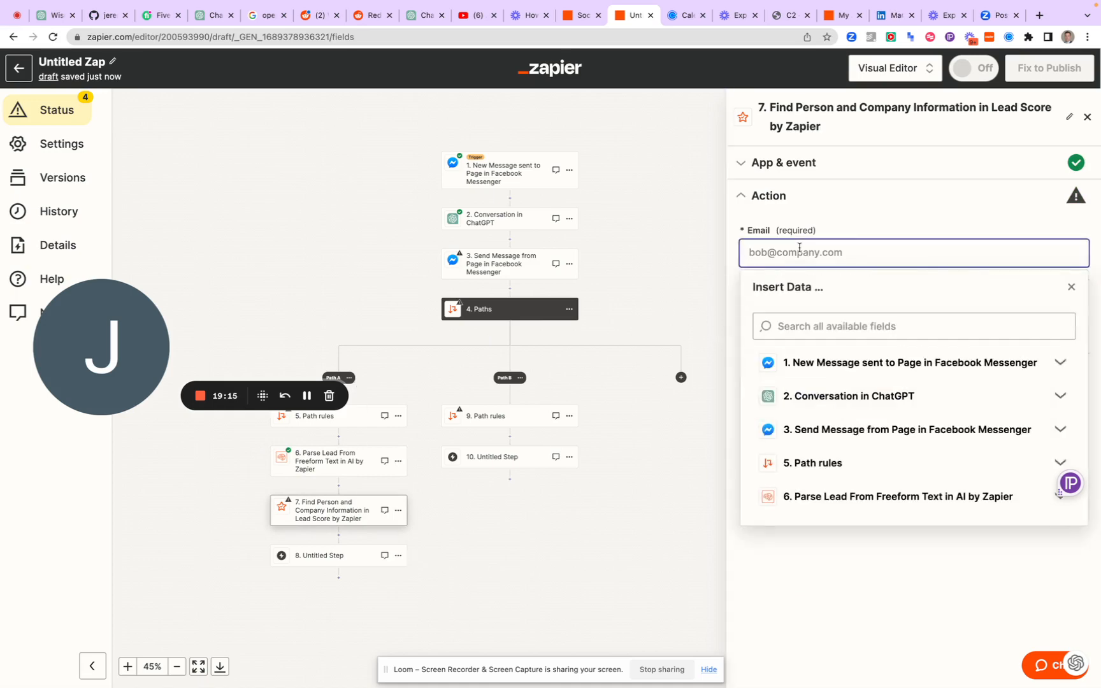
pyautogui.click(812, 501)
pyautogui.scroll(-1, 814, 541)
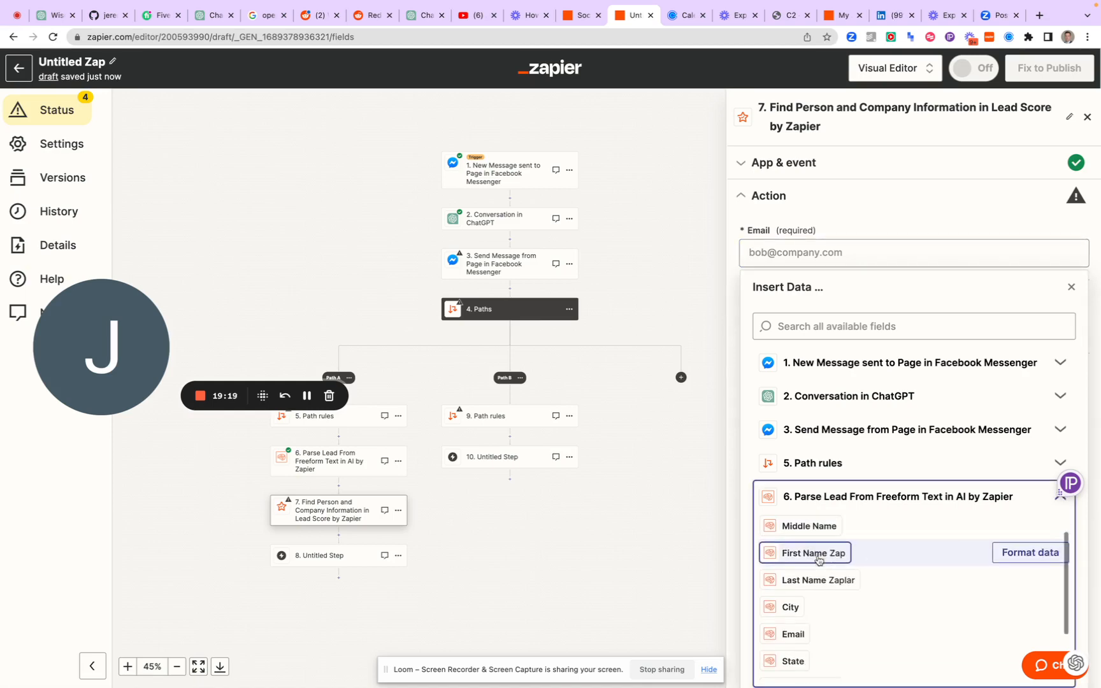
pyautogui.scroll(1, 819, 560)
pyautogui.scroll(-3, 818, 562)
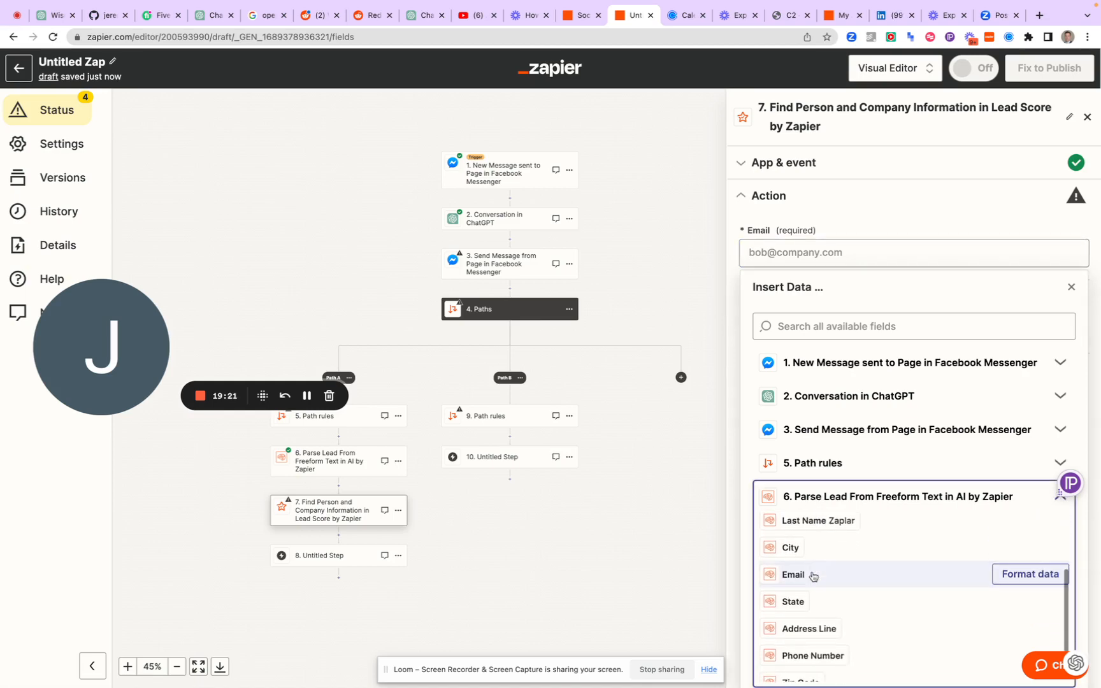
pyautogui.click(794, 575)
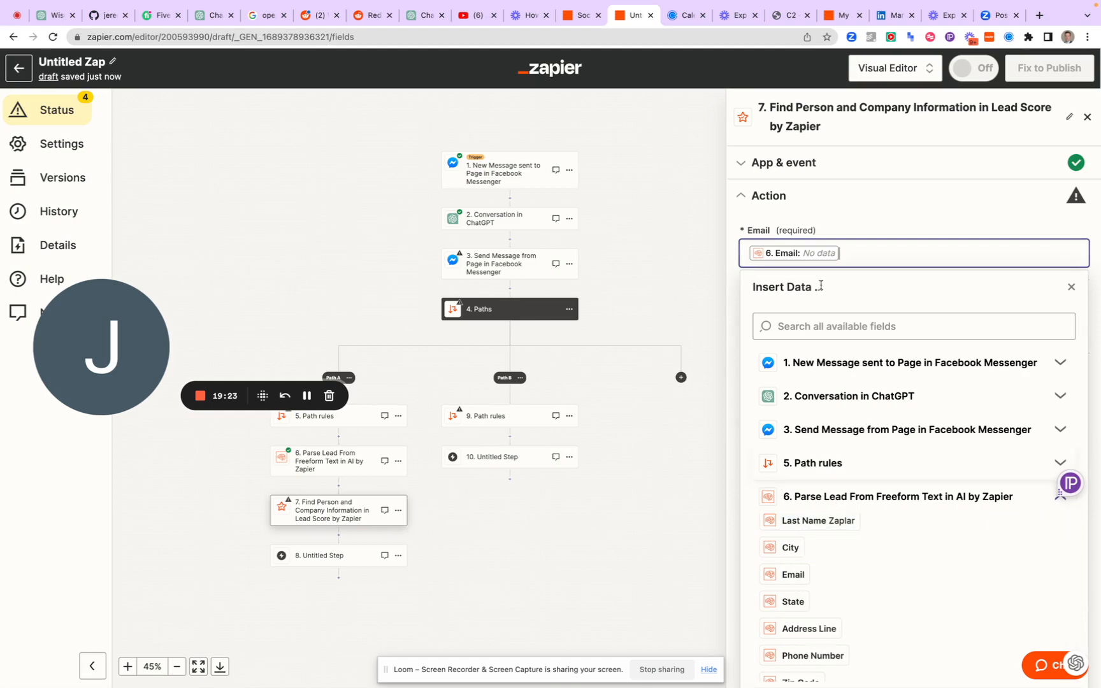
pyautogui.click(869, 219)
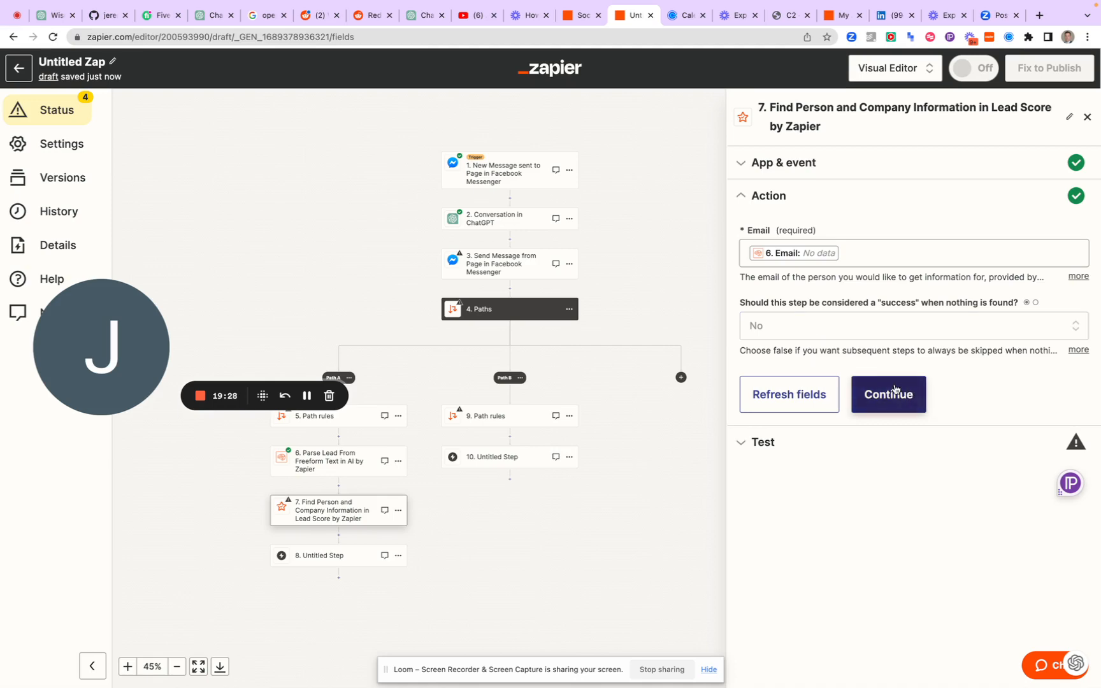
# Continue past the Lead Score step's action settings and skip its test
pyautogui.click(883, 399)
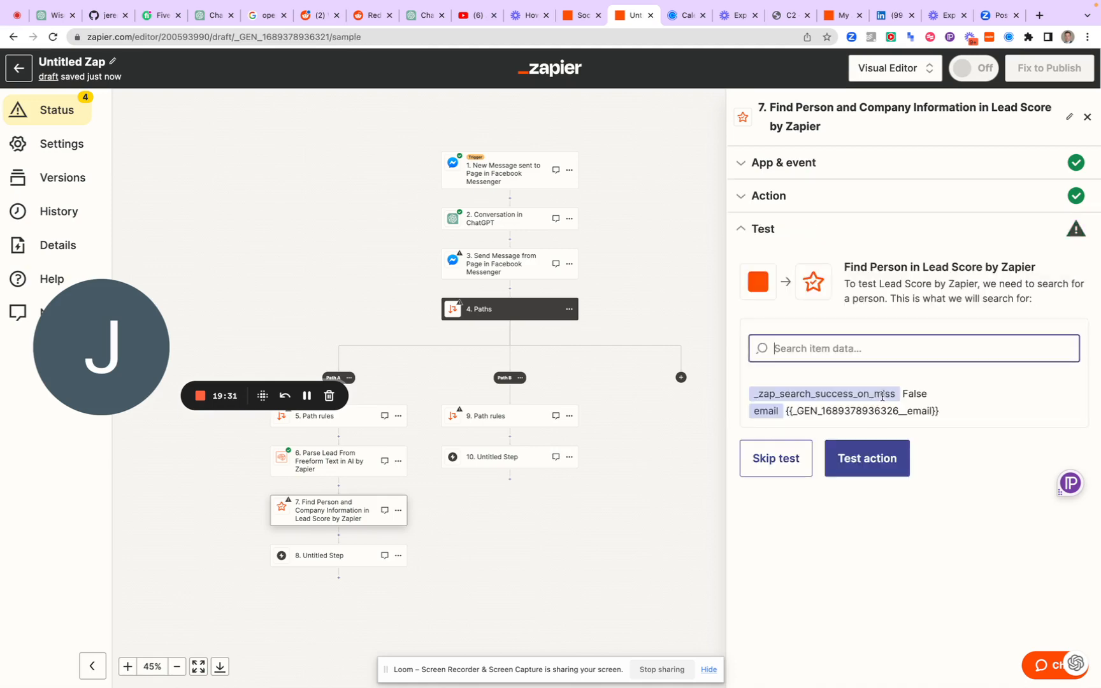
pyautogui.click(777, 460)
pyautogui.click(583, 398)
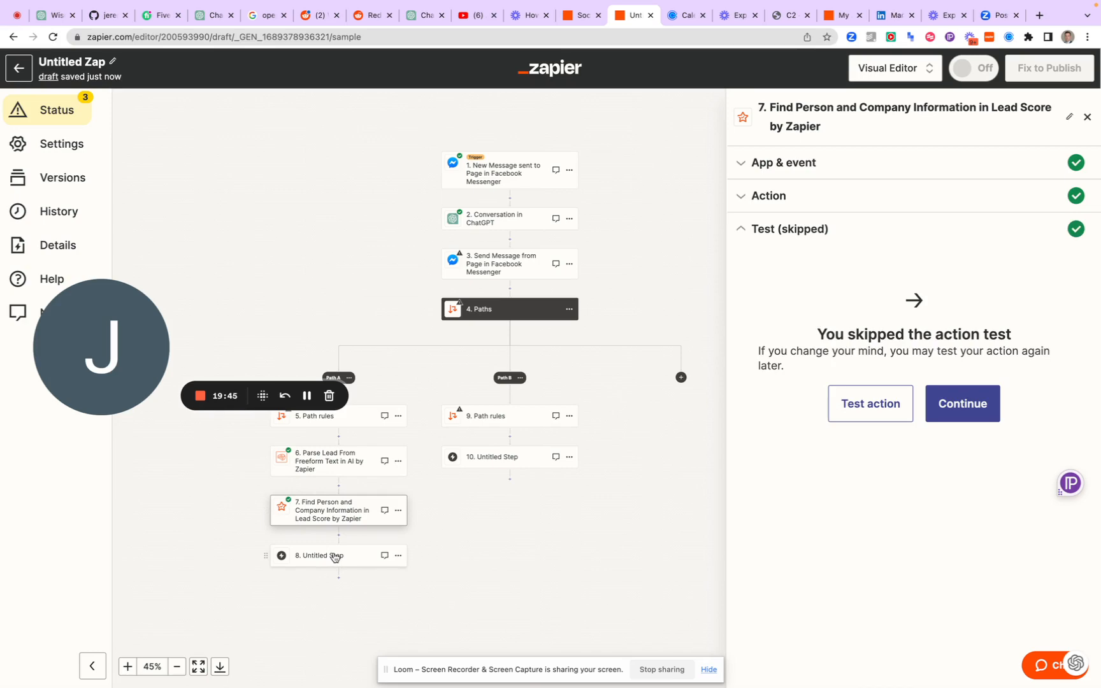
# Assign HubSpot as the app for untitled step 8 at the end of Path A
pyautogui.click(335, 556)
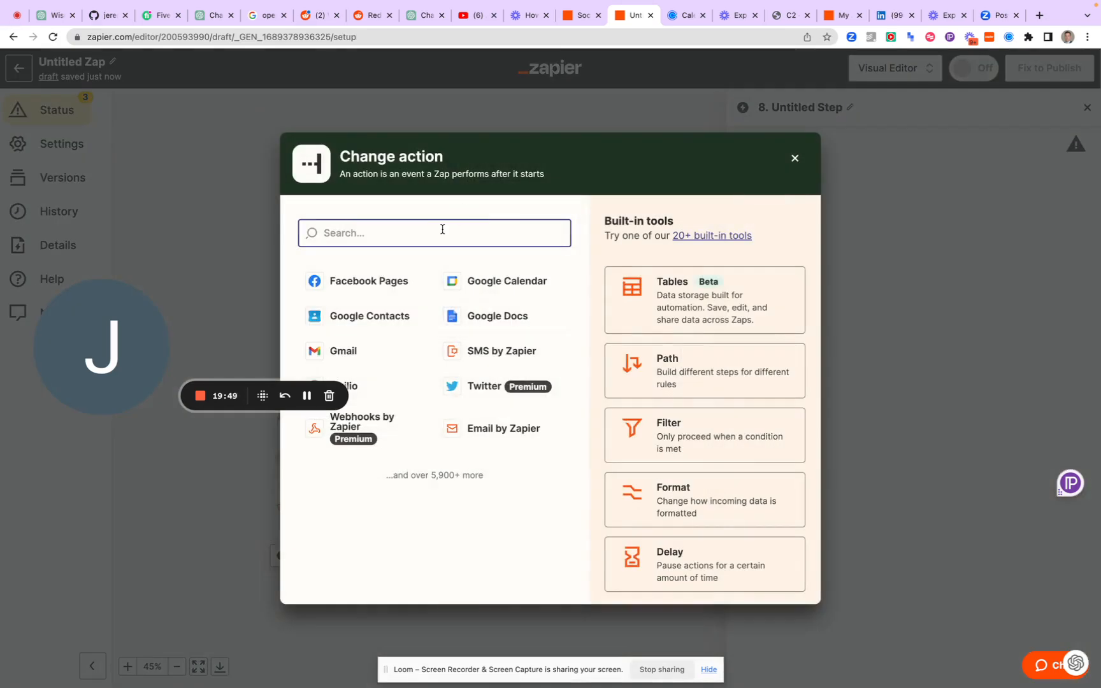
pyautogui.write('lead')
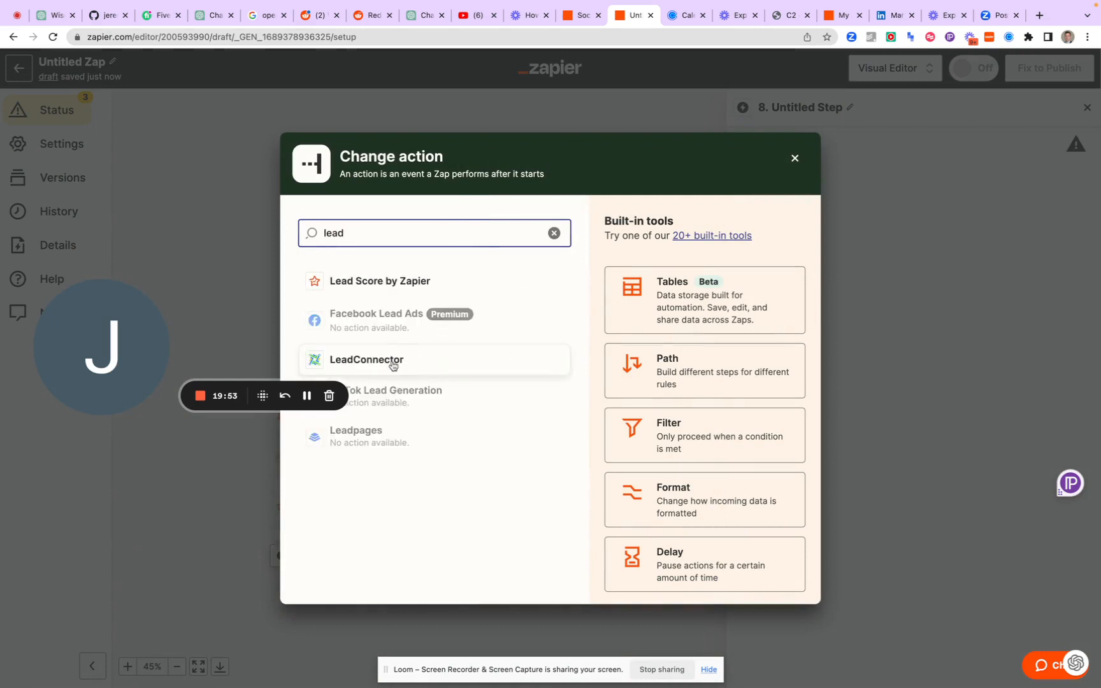
pyautogui.press('BackSpace')
pyautogui.press('BackSpace')
pyautogui.press('BackSpace')
pyautogui.press('BackSpace')
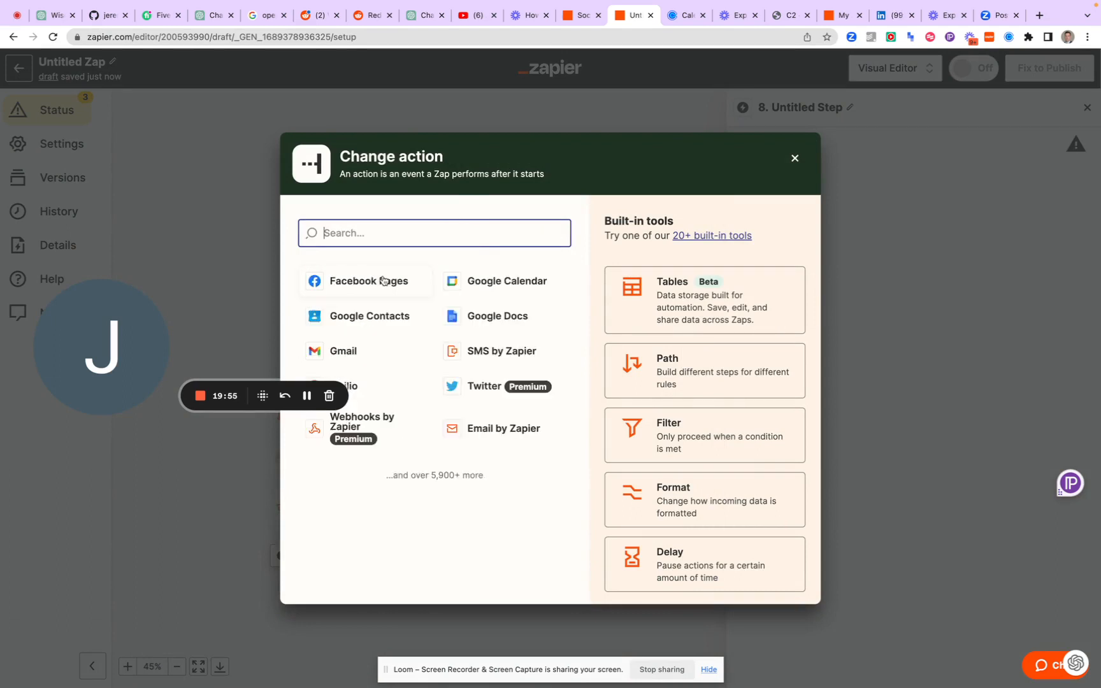
pyautogui.write('hub')
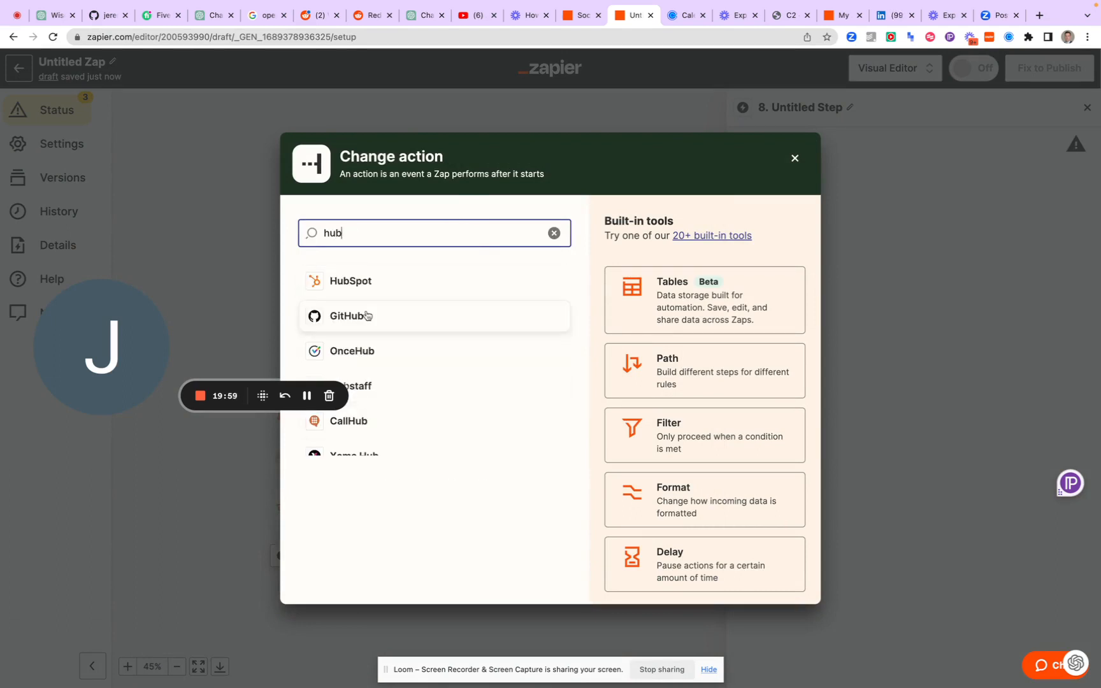
pyautogui.click(350, 281)
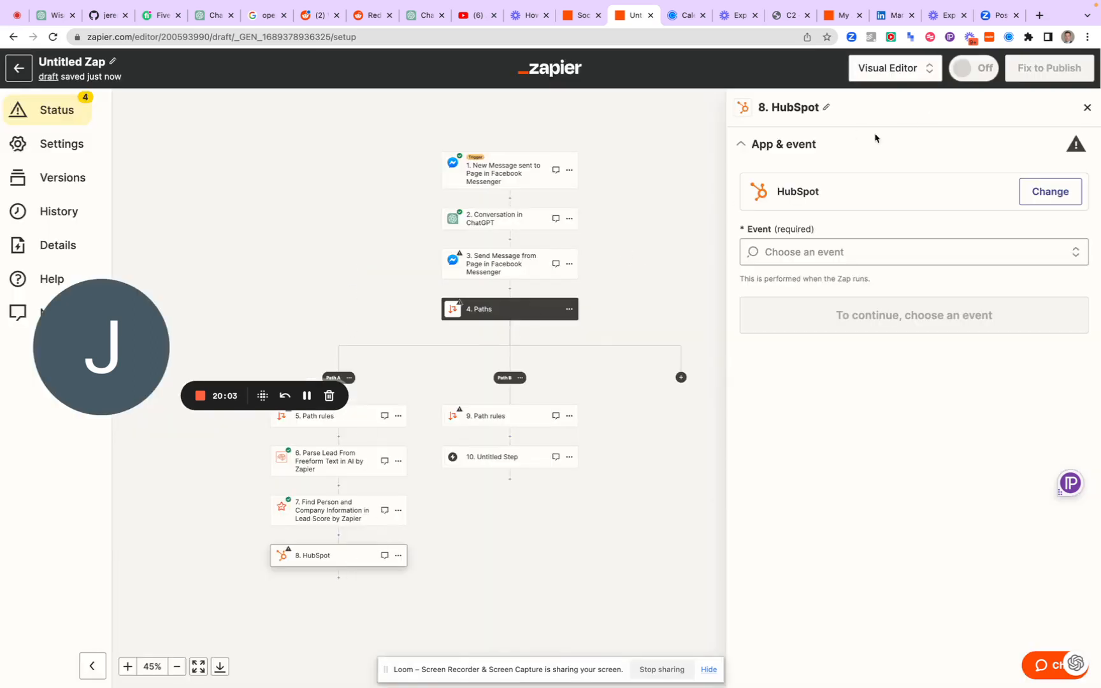
# Set step 8's HubSpot event to Create or Update Contact and continue to the account selection
pyautogui.click(840, 255)
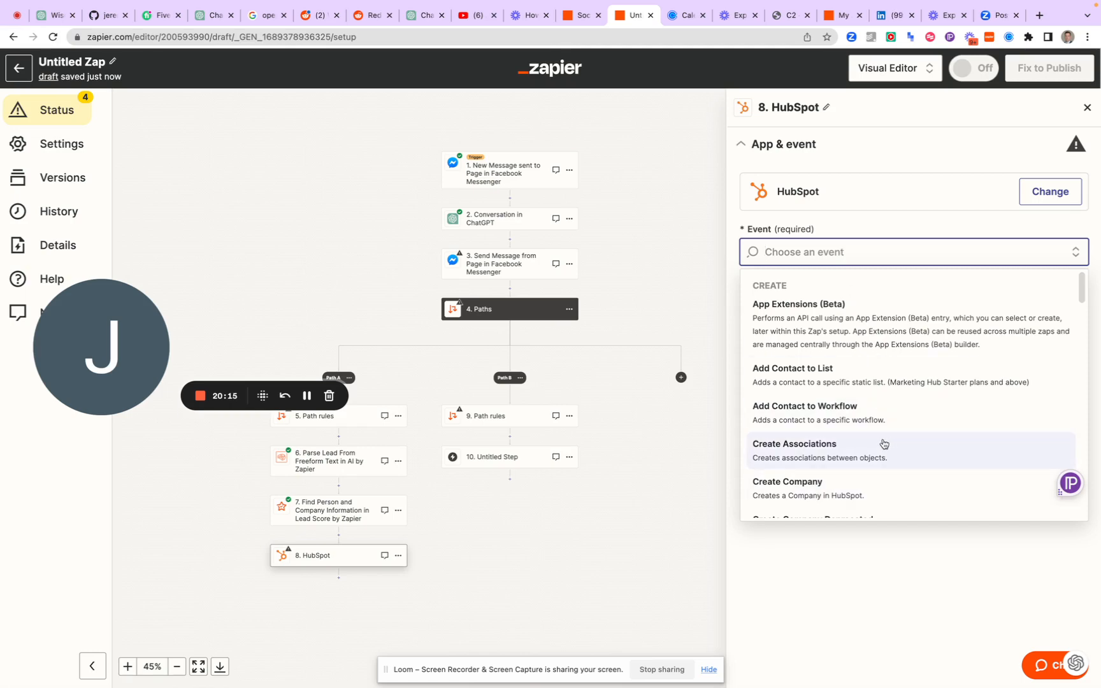
pyautogui.scroll(-3, 884, 444)
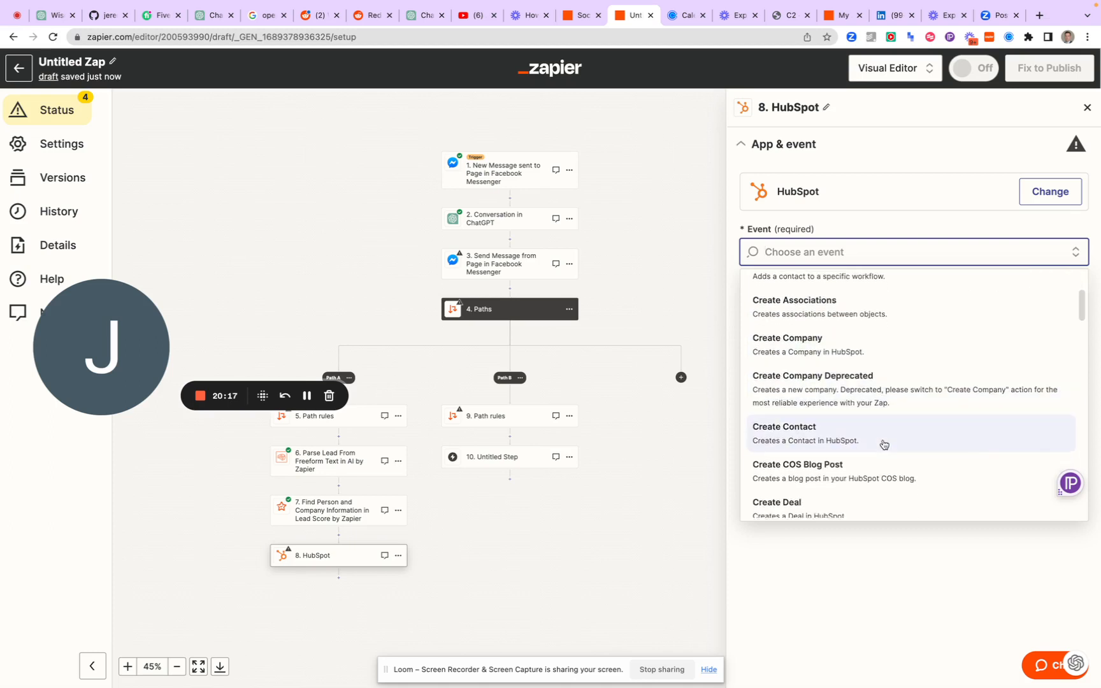
pyautogui.scroll(-2, 884, 444)
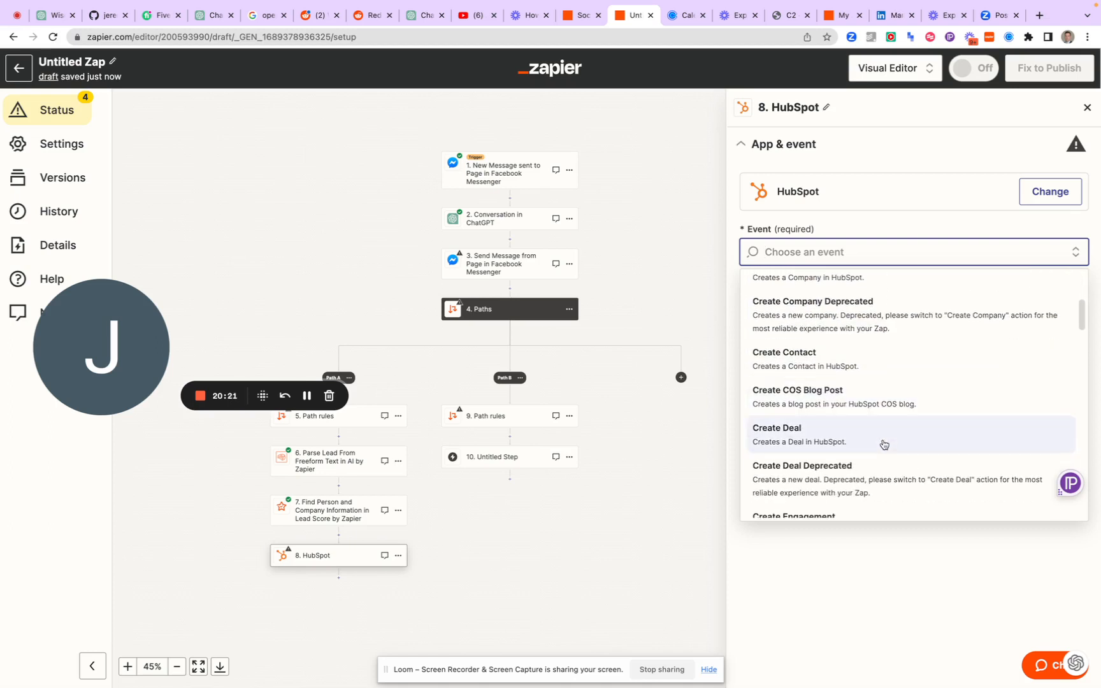
pyautogui.scroll(-3, 884, 444)
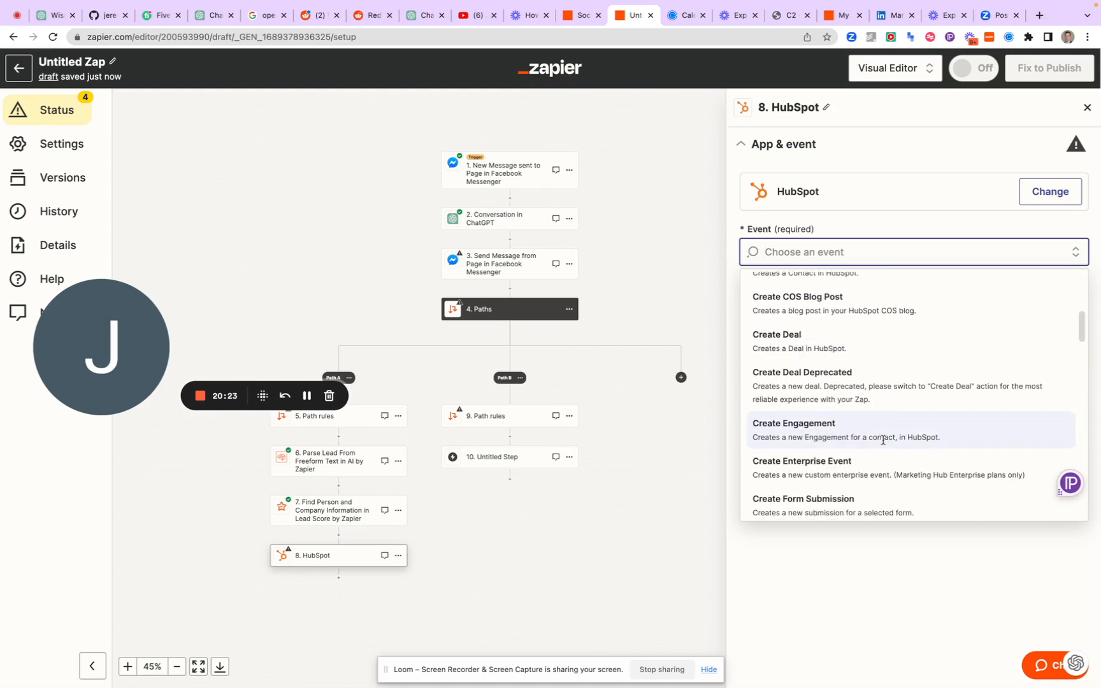
pyautogui.scroll(-2, 884, 444)
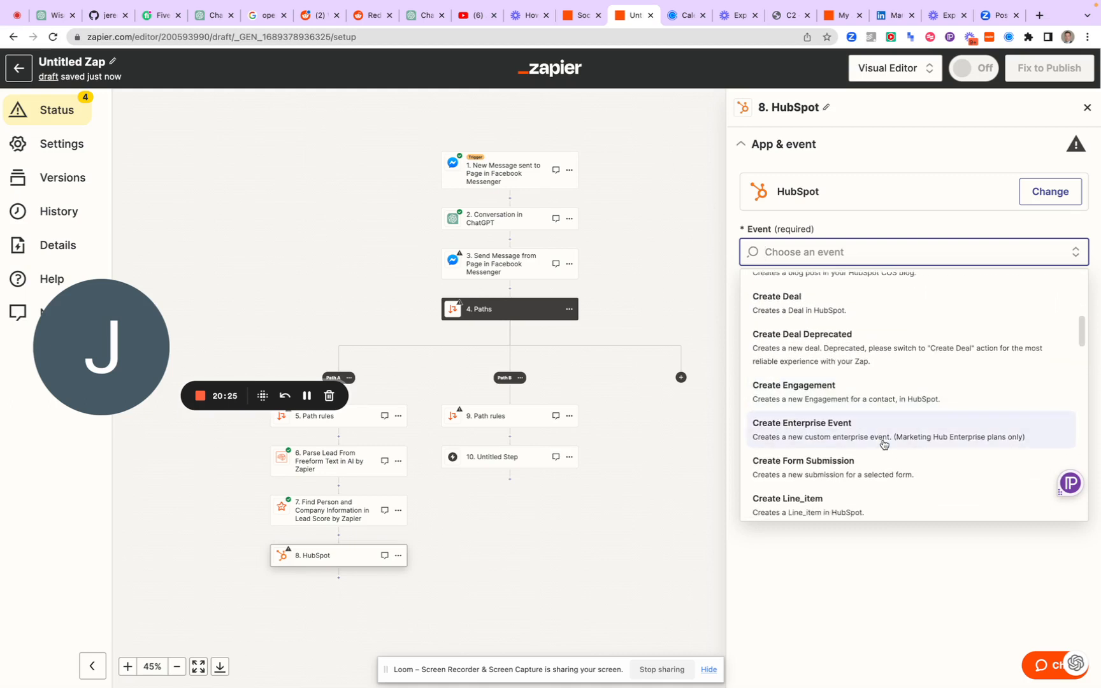
pyautogui.scroll(-4, 883, 444)
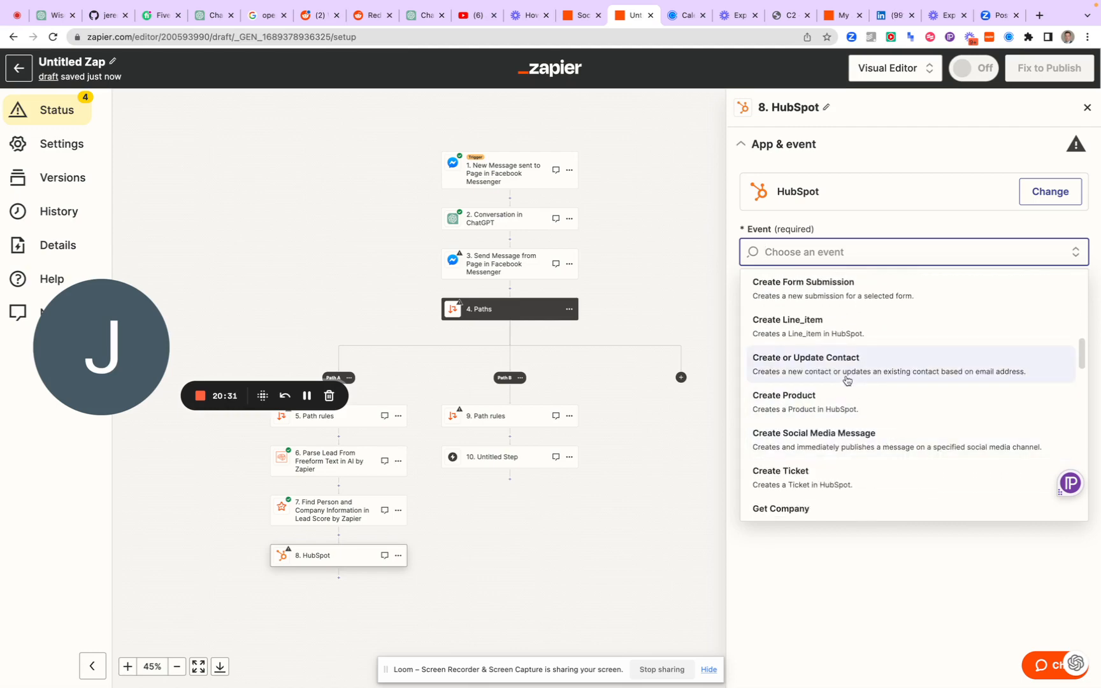
pyautogui.click(847, 380)
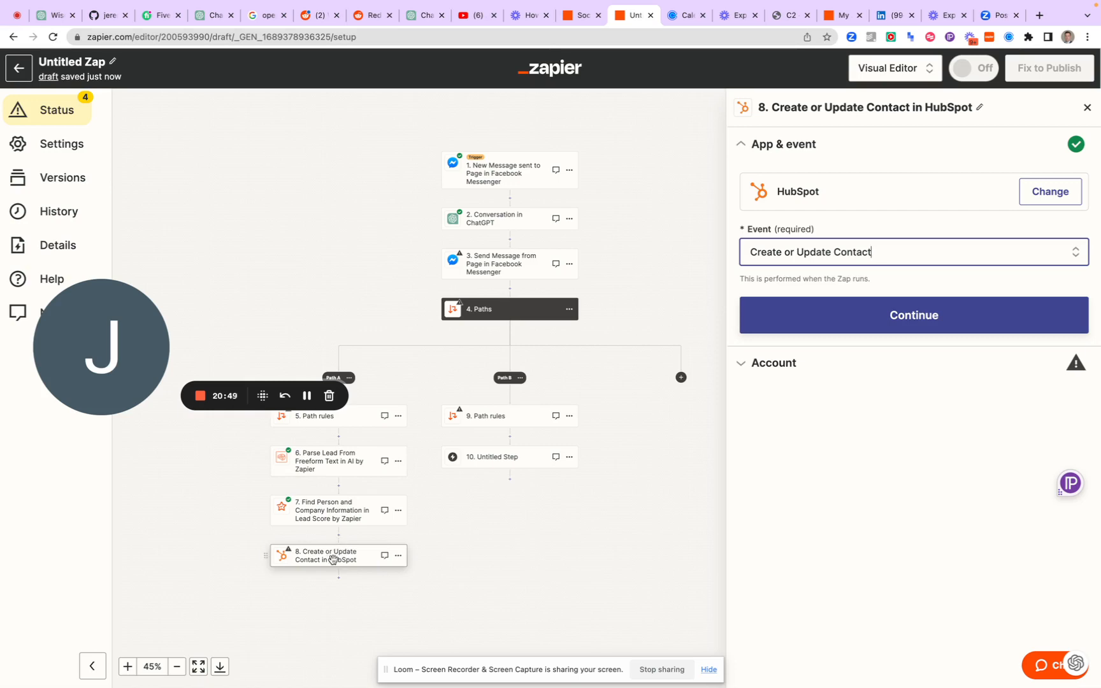
pyautogui.click(866, 322)
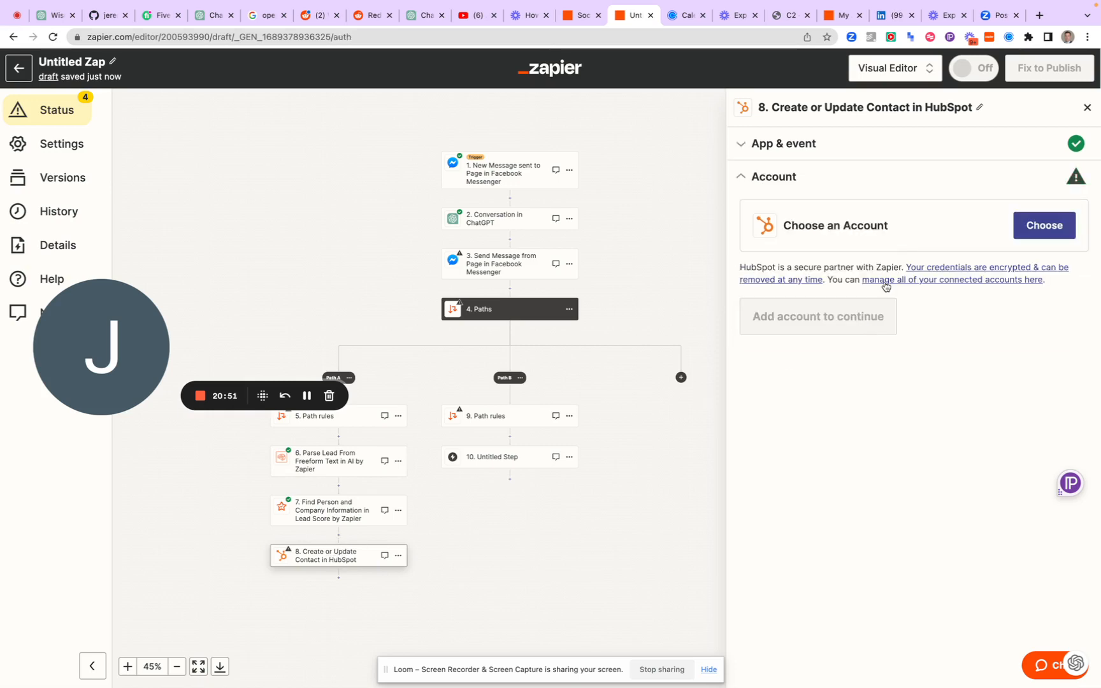
# Connect step 8 to the HubSpot account marked #2 and continue to its action fields
pyautogui.click(1022, 238)
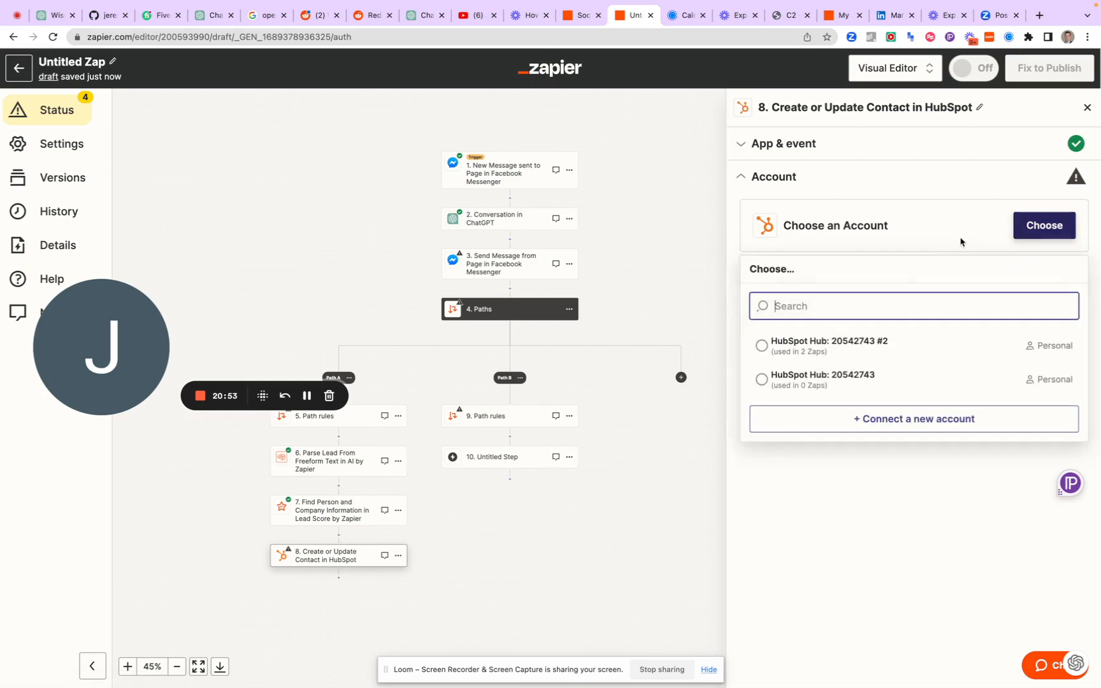
pyautogui.click(820, 352)
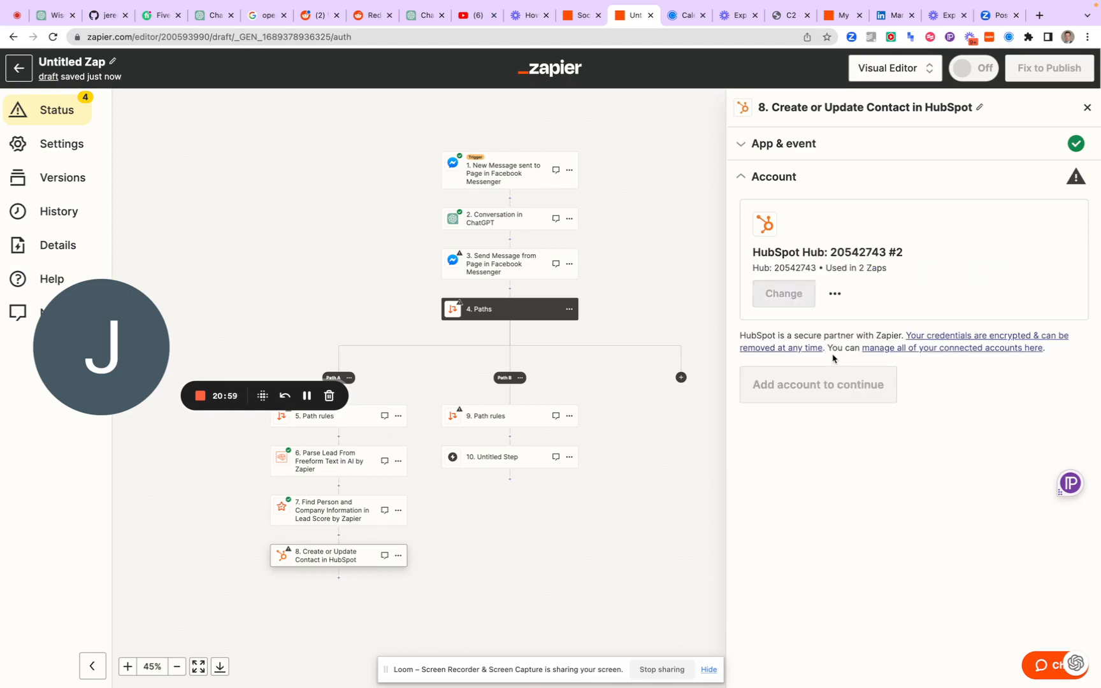
pyautogui.click(778, 385)
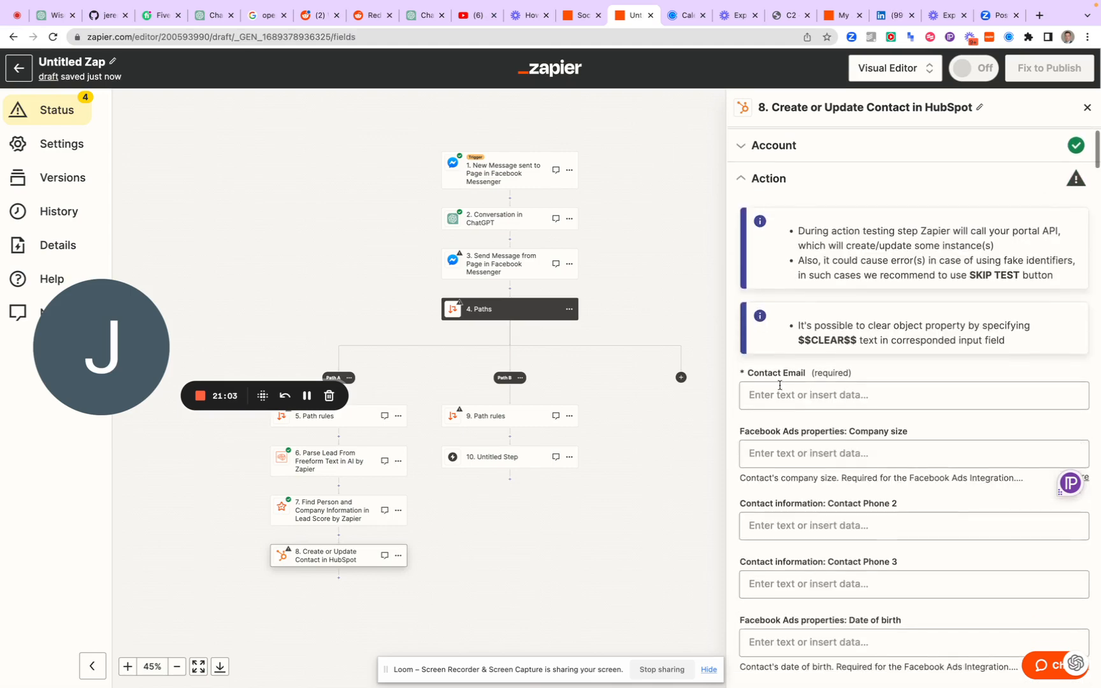
# Map the HubSpot Contact Email to the Email output of the Find Person and Company Information step
pyautogui.click(780, 386)
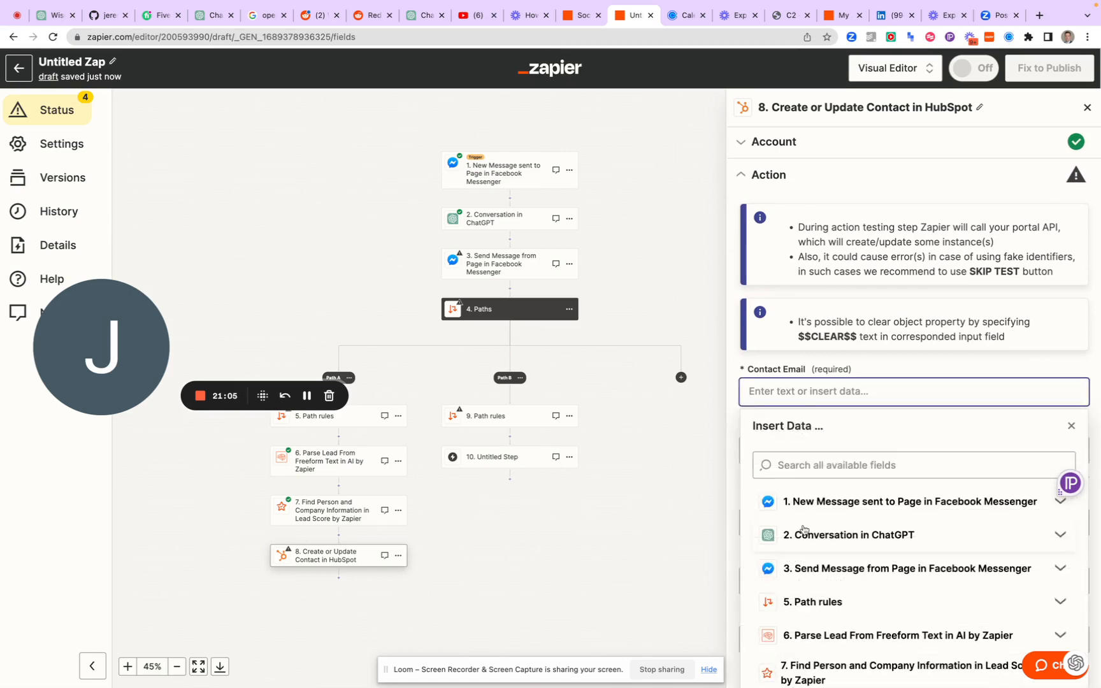
pyautogui.scroll(-3, 804, 529)
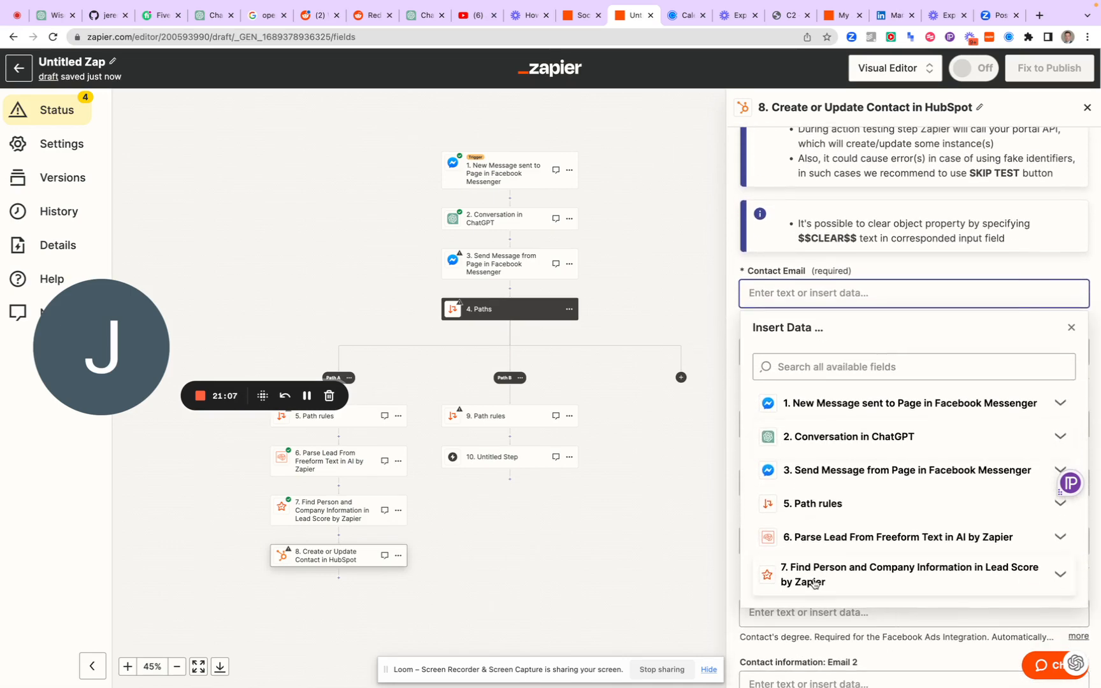
pyautogui.click(815, 583)
pyautogui.scroll(-3, 819, 582)
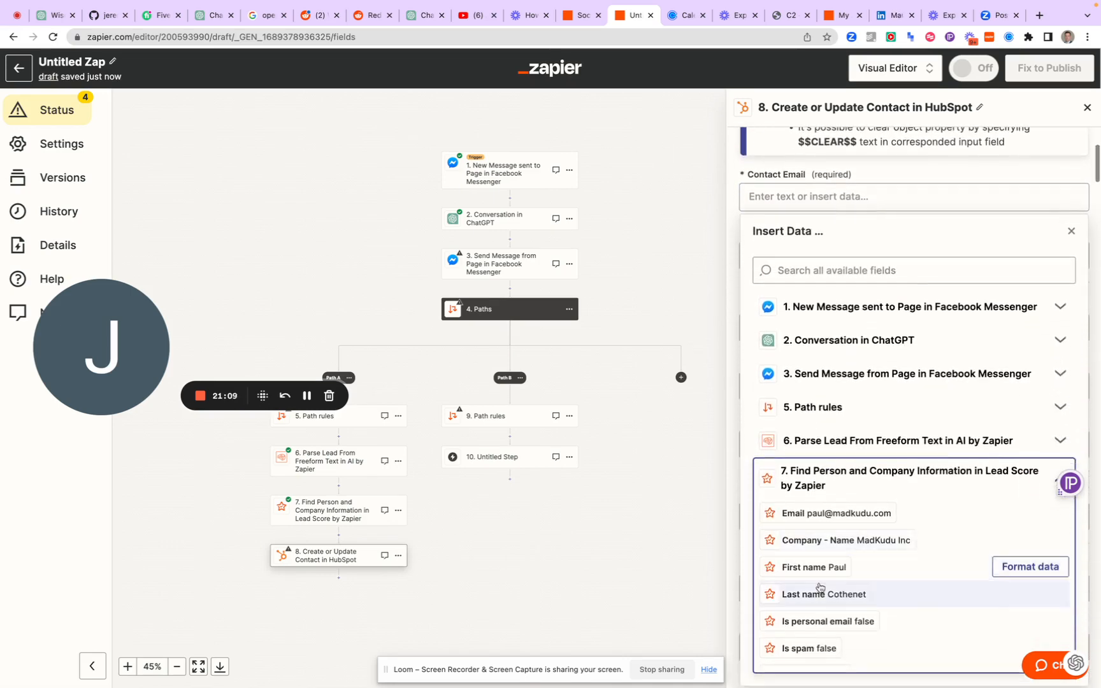
pyautogui.click(814, 517)
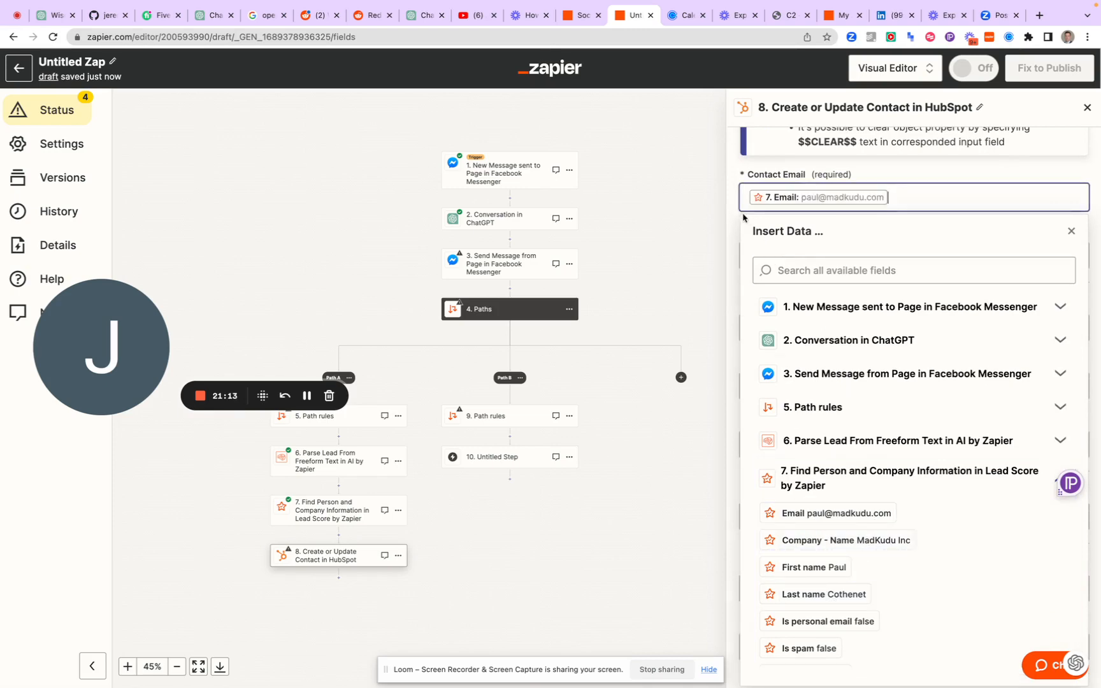
pyautogui.click(1071, 231)
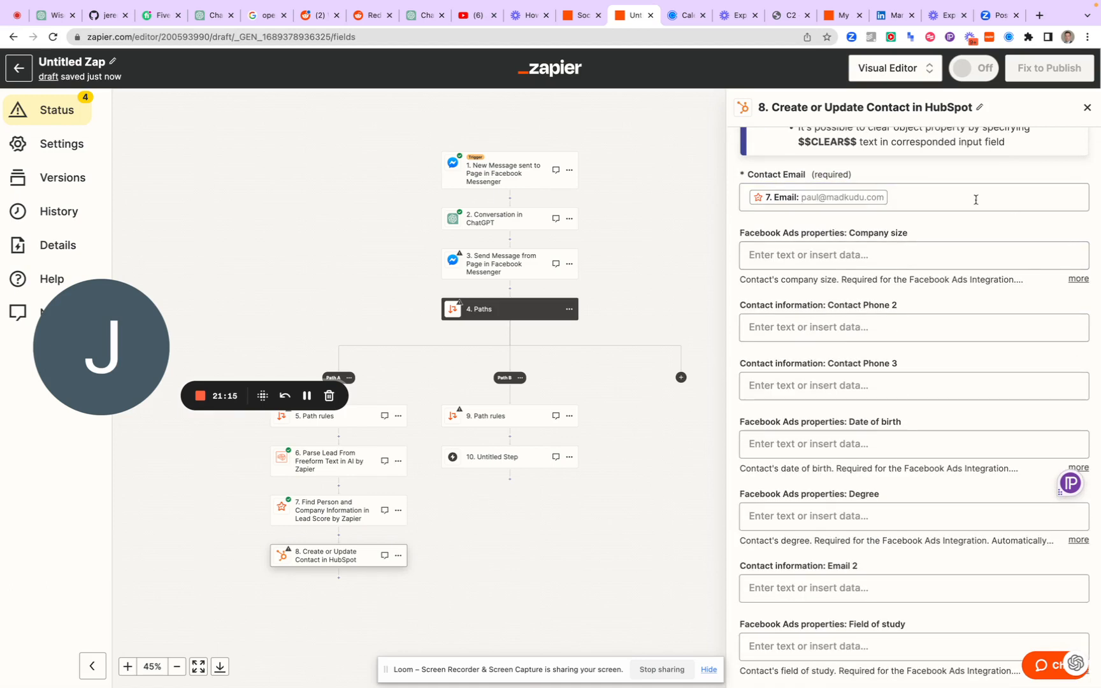
# Review the optional contact properties of the HubSpot action, from Company size down to the lead status and timing fields
pyautogui.scroll(1, 962, 202)
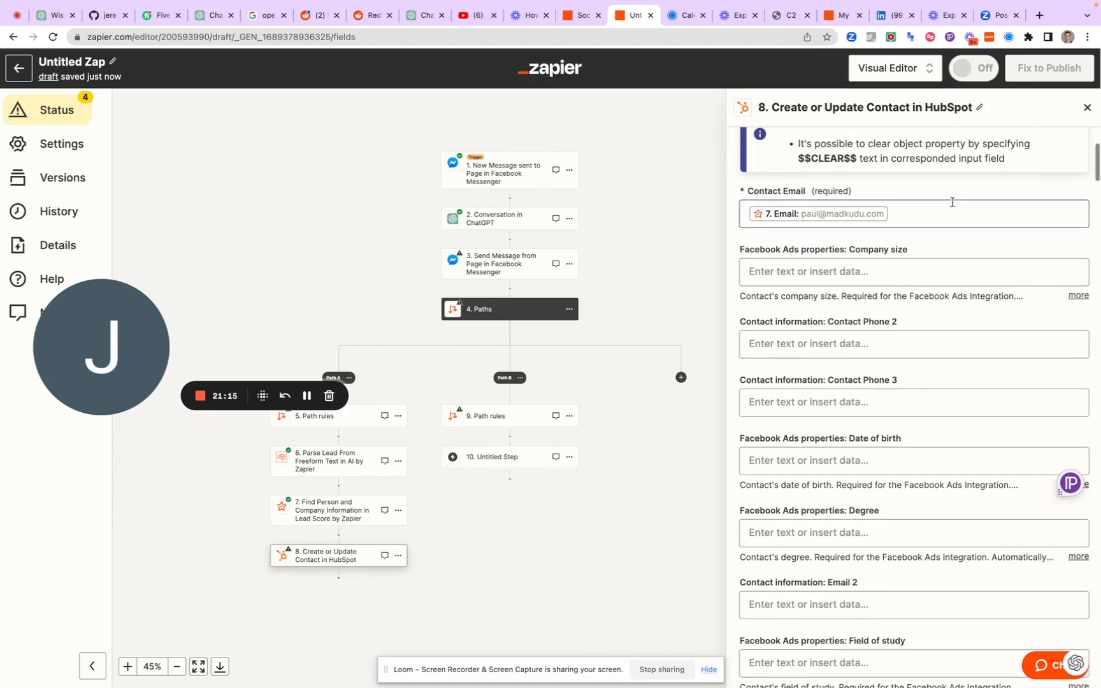
pyautogui.click(901, 278)
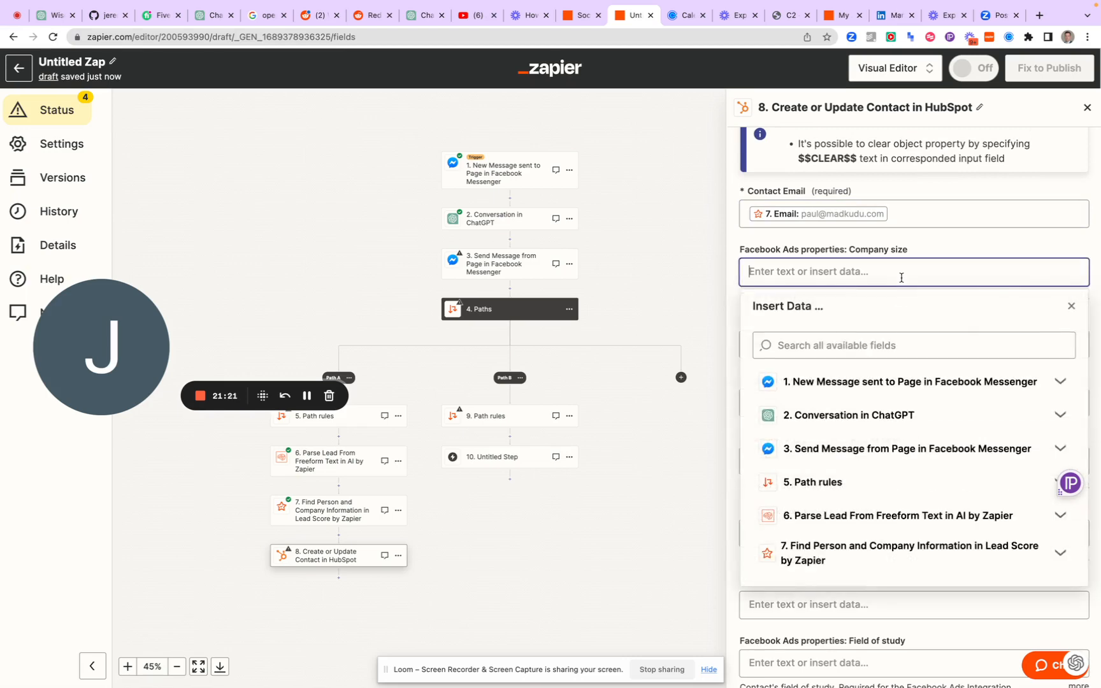
pyautogui.click(749, 241)
pyautogui.scroll(-1, 762, 316)
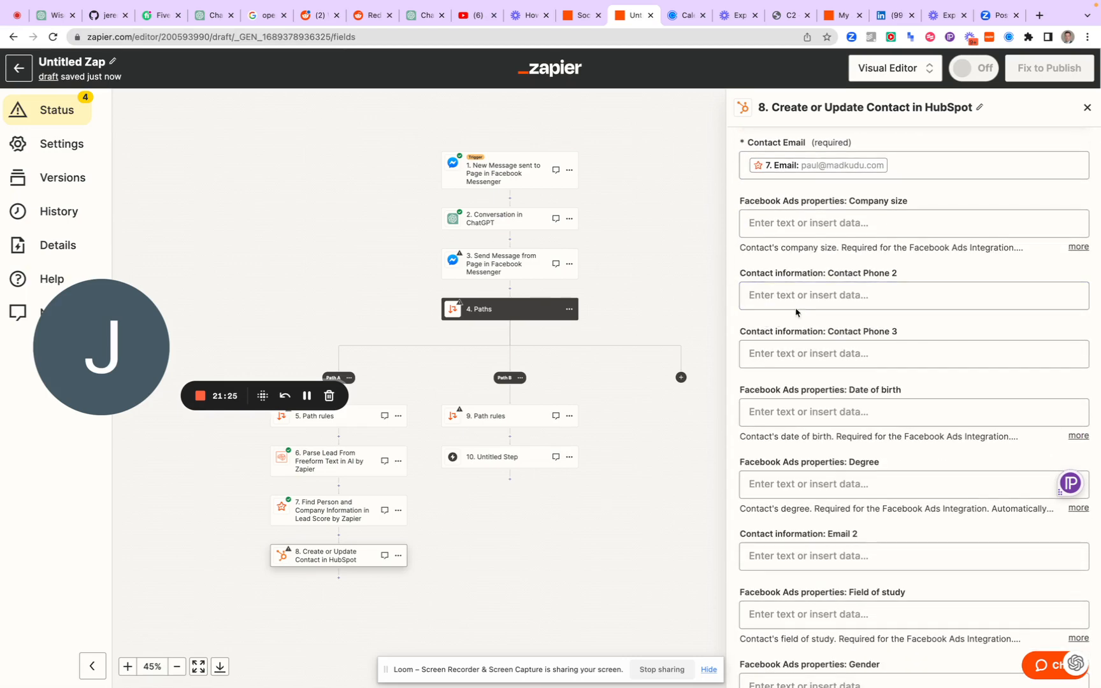
pyautogui.click(795, 297)
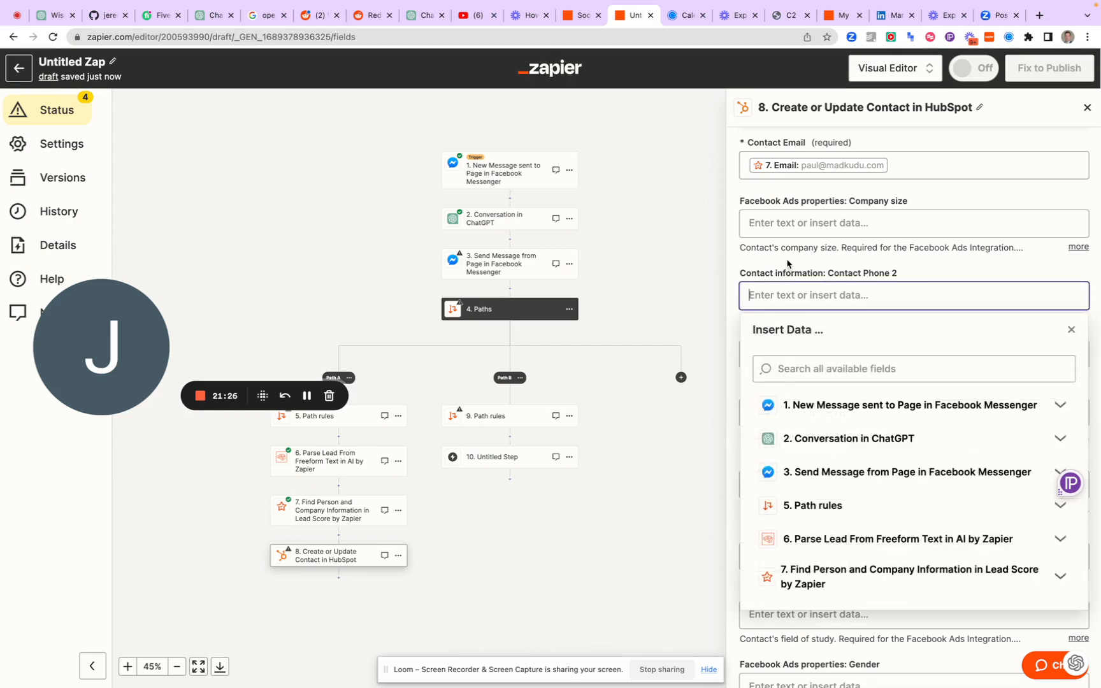
pyautogui.click(788, 271)
pyautogui.scroll(2, 806, 297)
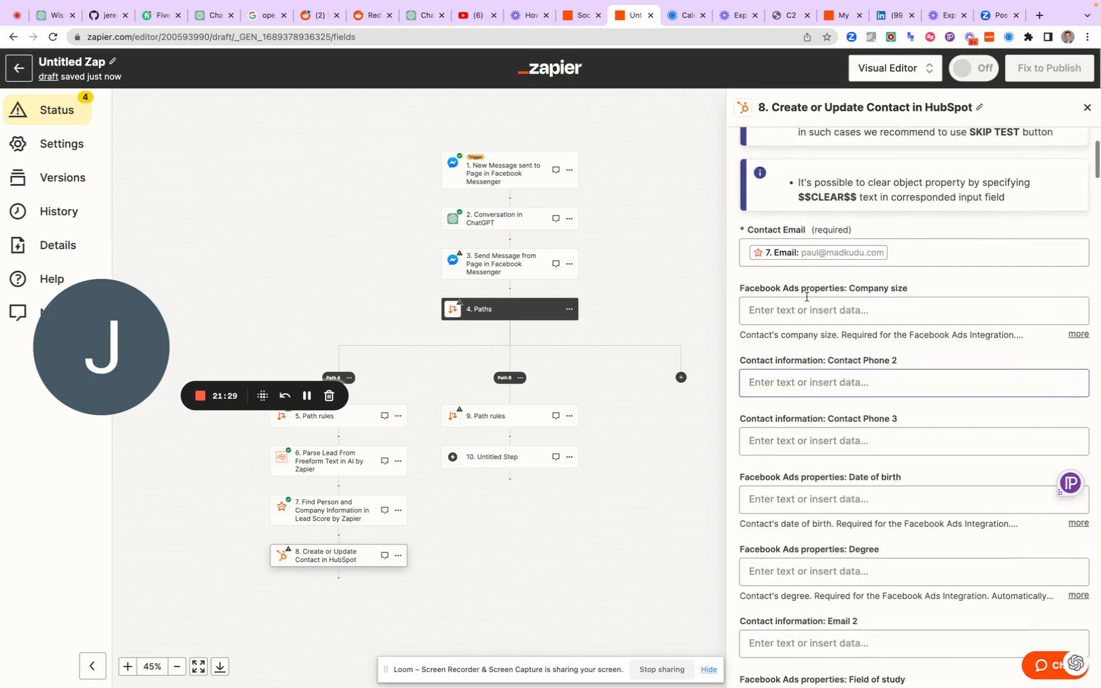
pyautogui.scroll(-2, 807, 297)
pyautogui.scroll(-4, 806, 297)
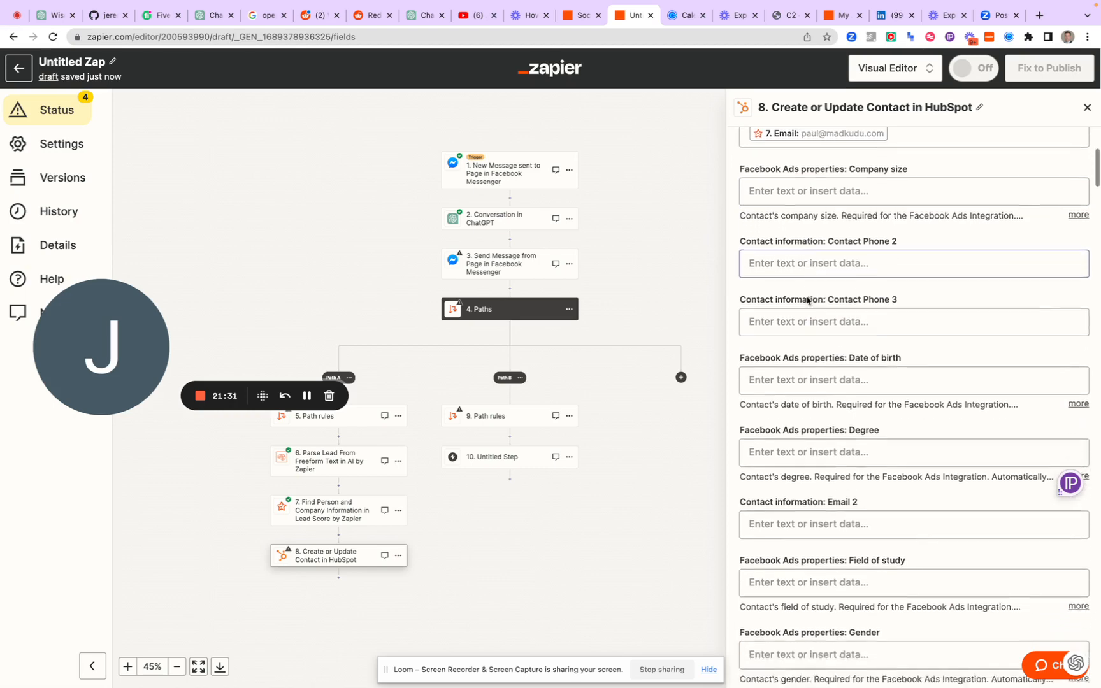
pyautogui.scroll(-2, 807, 301)
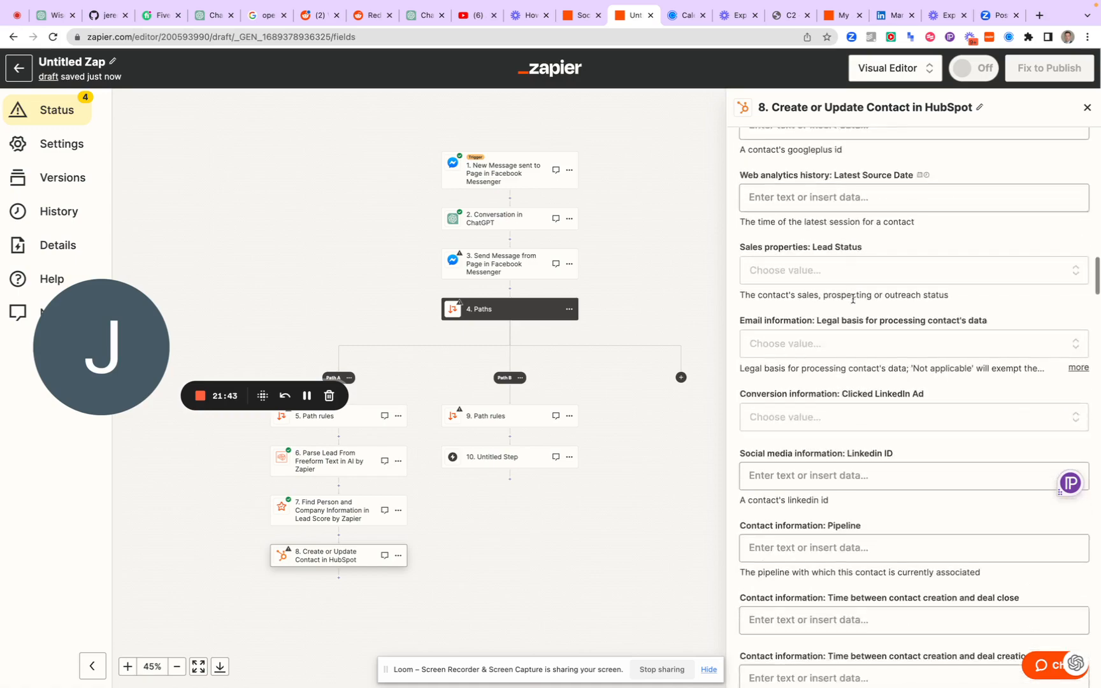
pyautogui.scroll(-15, 853, 303)
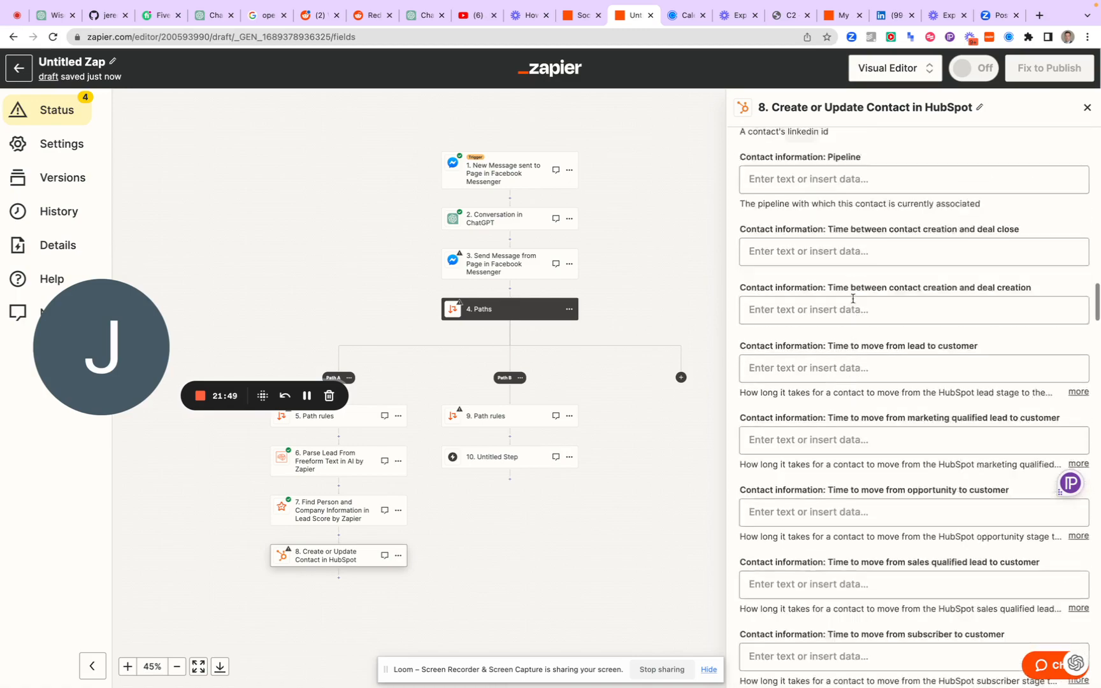
pyautogui.scroll(20, 853, 299)
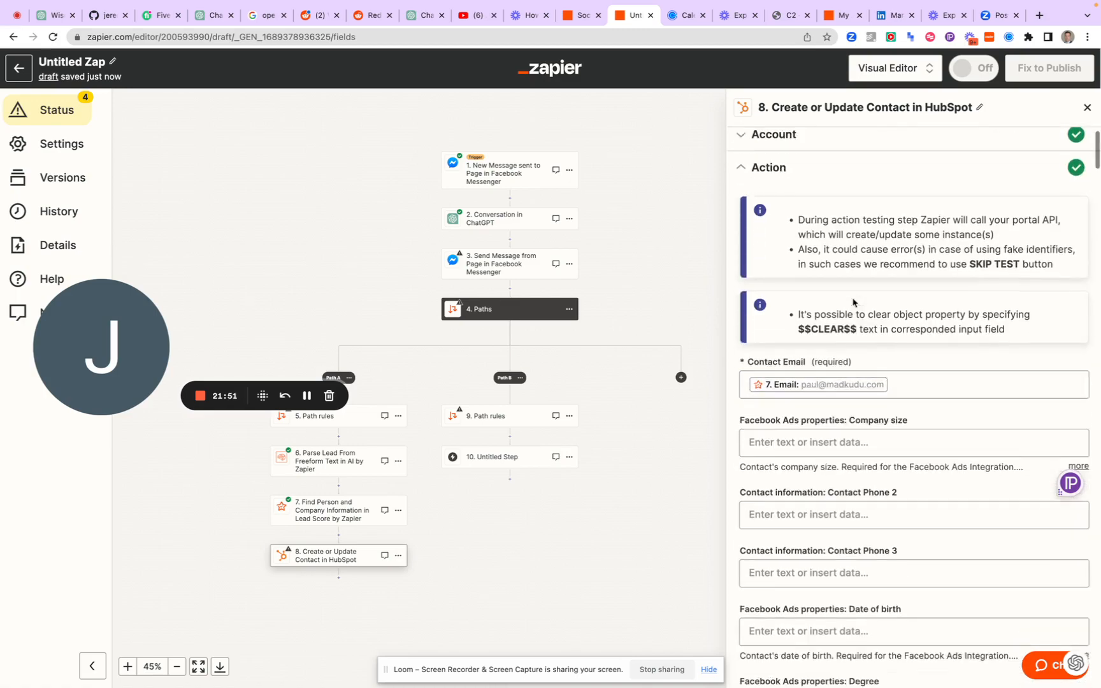
pyautogui.scroll(-2, 853, 303)
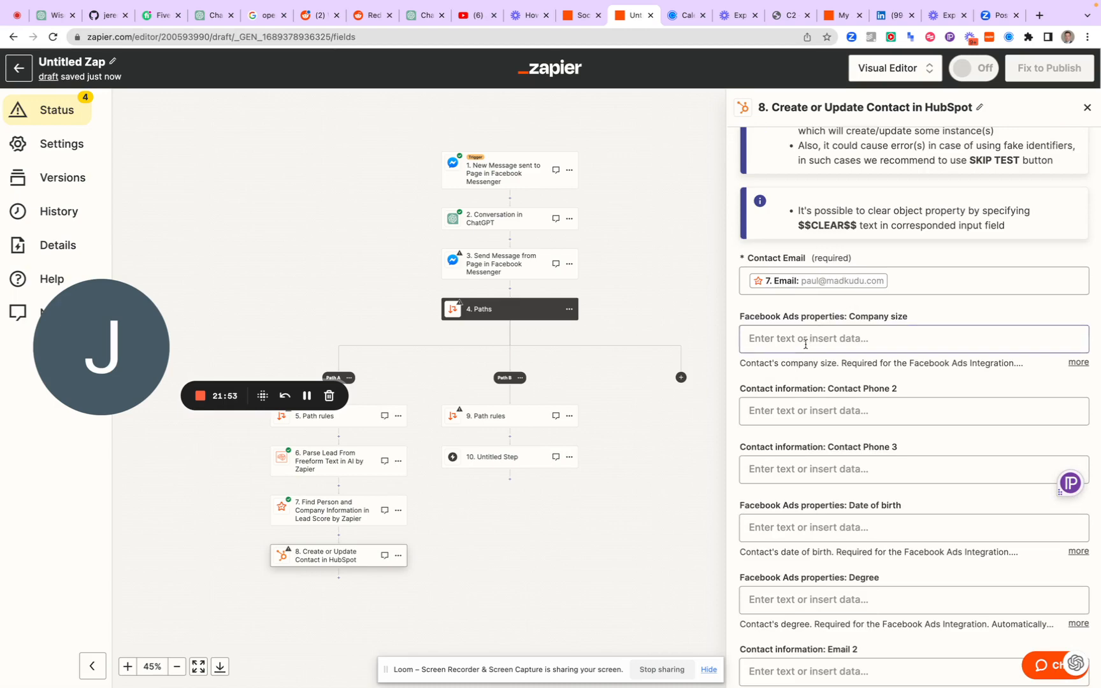
# Map Contact Phone 2 to a single Phone Number output of the Parse Lead From Freeform Text step
pyautogui.click(818, 407)
pyautogui.scroll(-2, 812, 574)
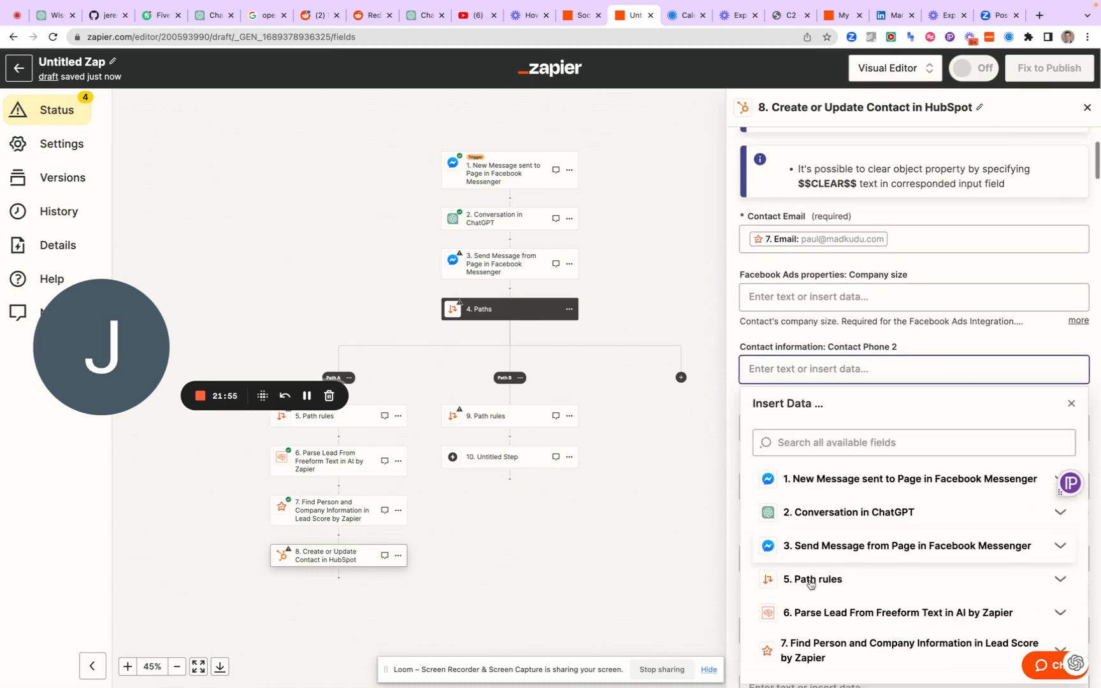
pyautogui.click(885, 529)
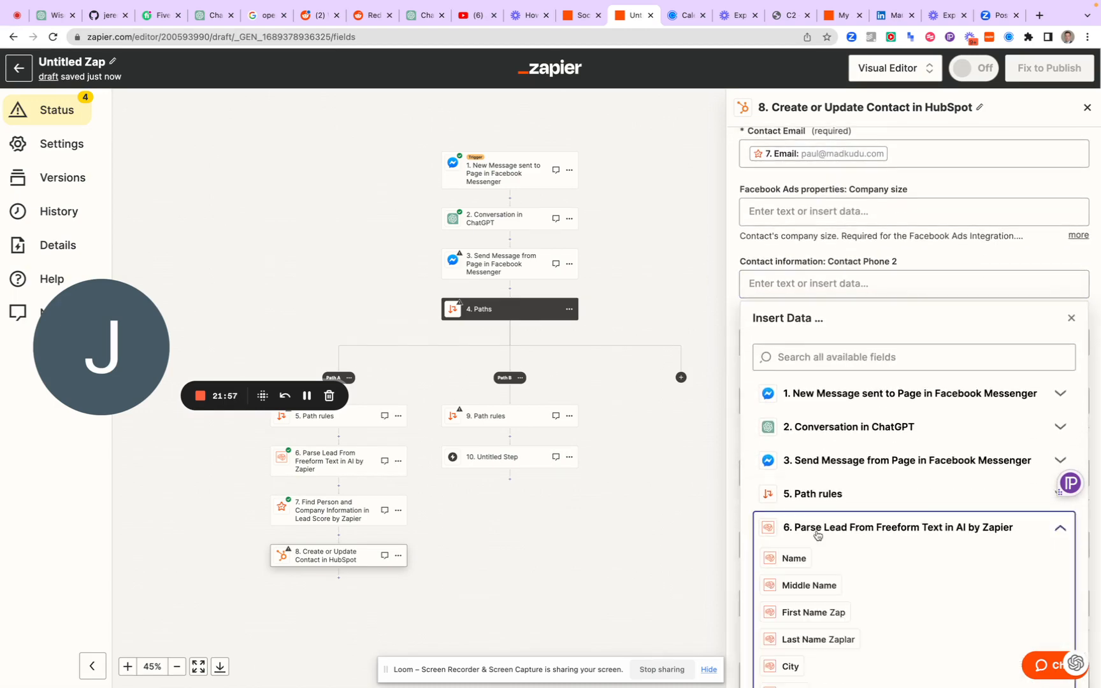
pyautogui.scroll(-3, 817, 510)
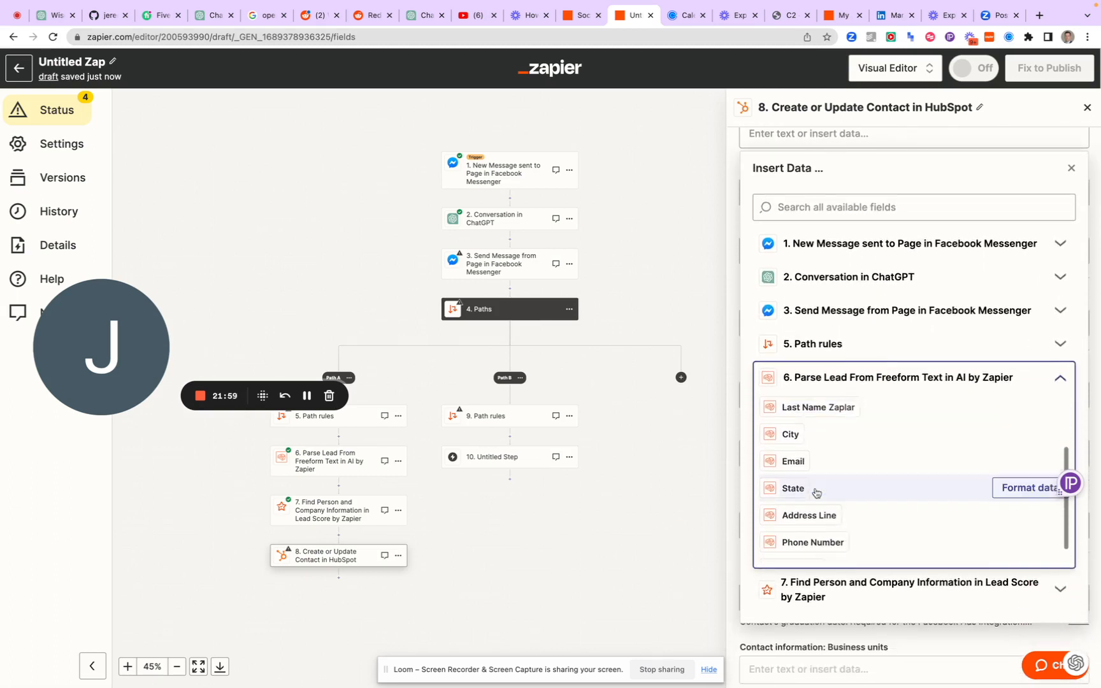
pyautogui.click(812, 532)
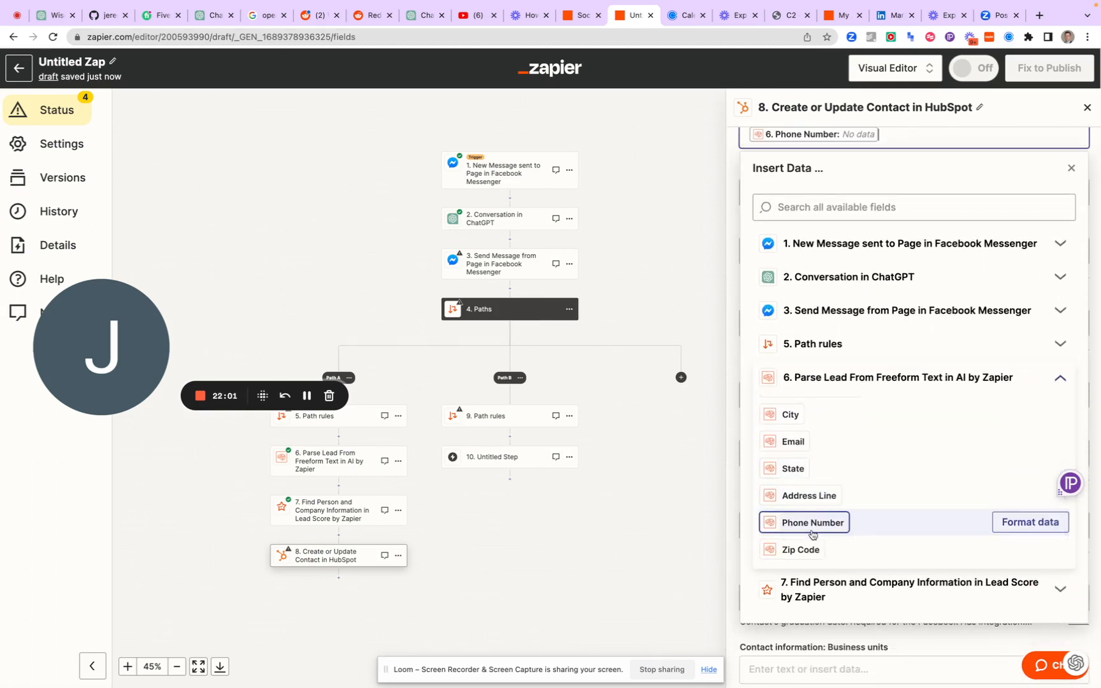
pyautogui.click(799, 524)
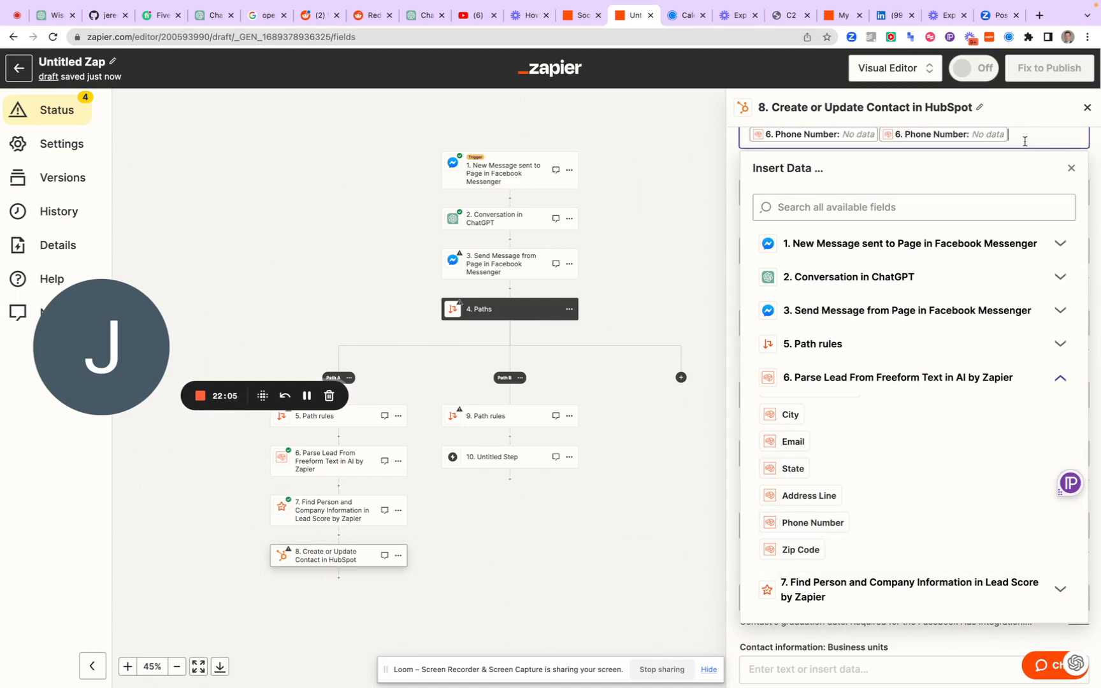
pyautogui.press('BackSpace')
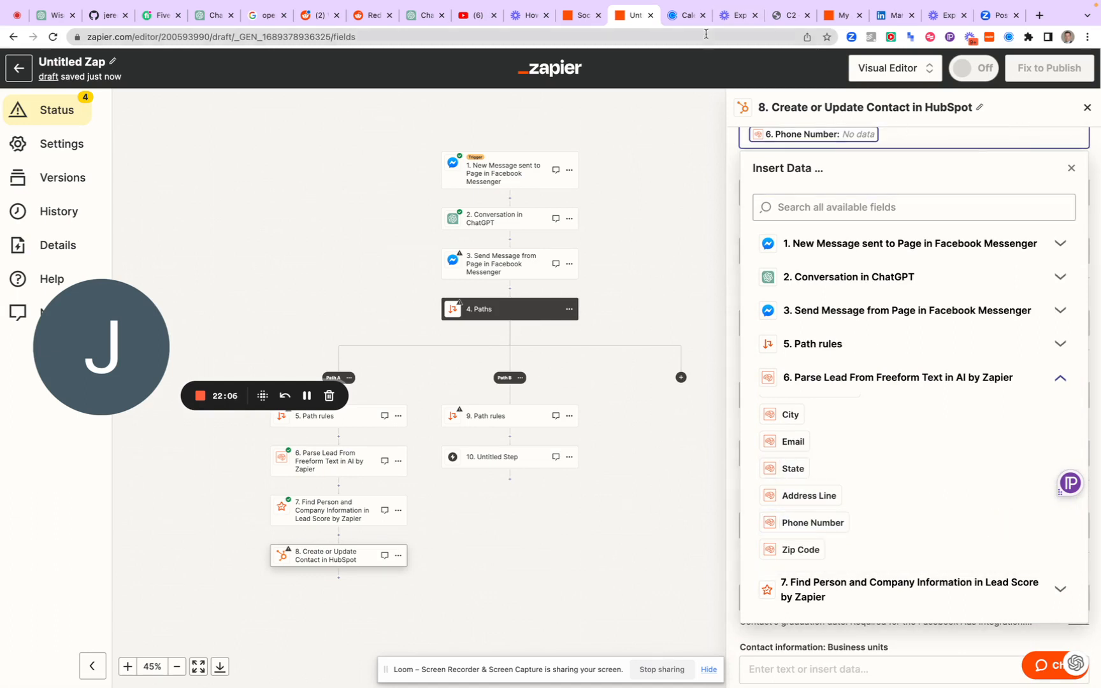
pyautogui.click(732, 164)
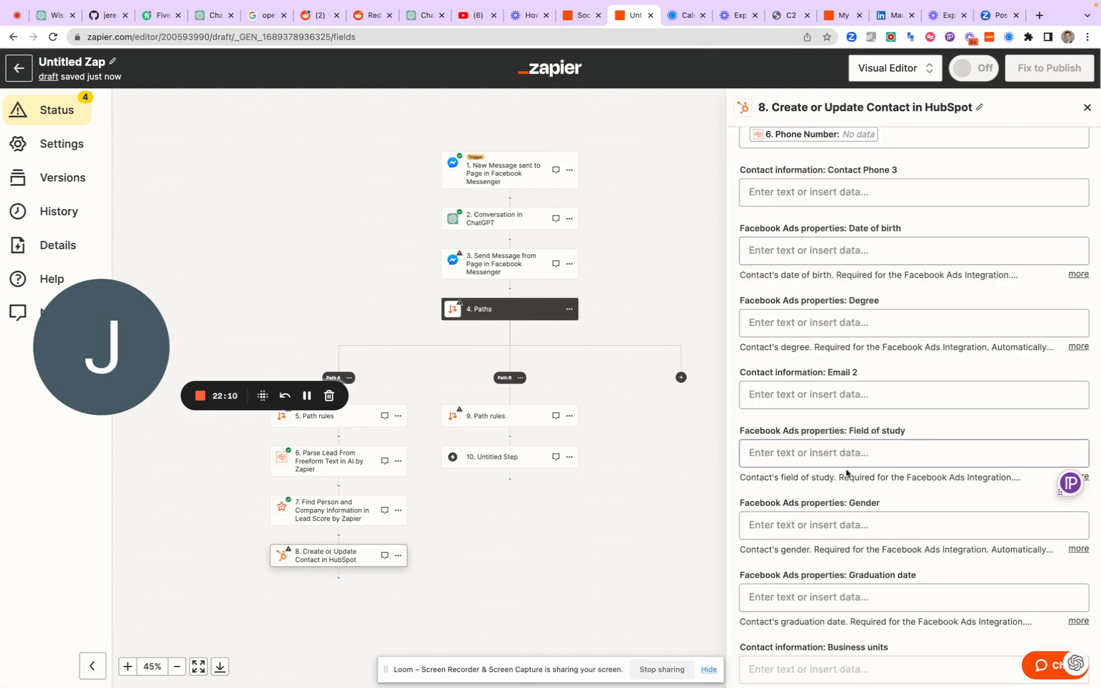
# Leave the remaining HubSpot contact fields empty and continue to the end of the step's test section
pyautogui.scroll(-15, 847, 473)
pyautogui.scroll(-20, 847, 473)
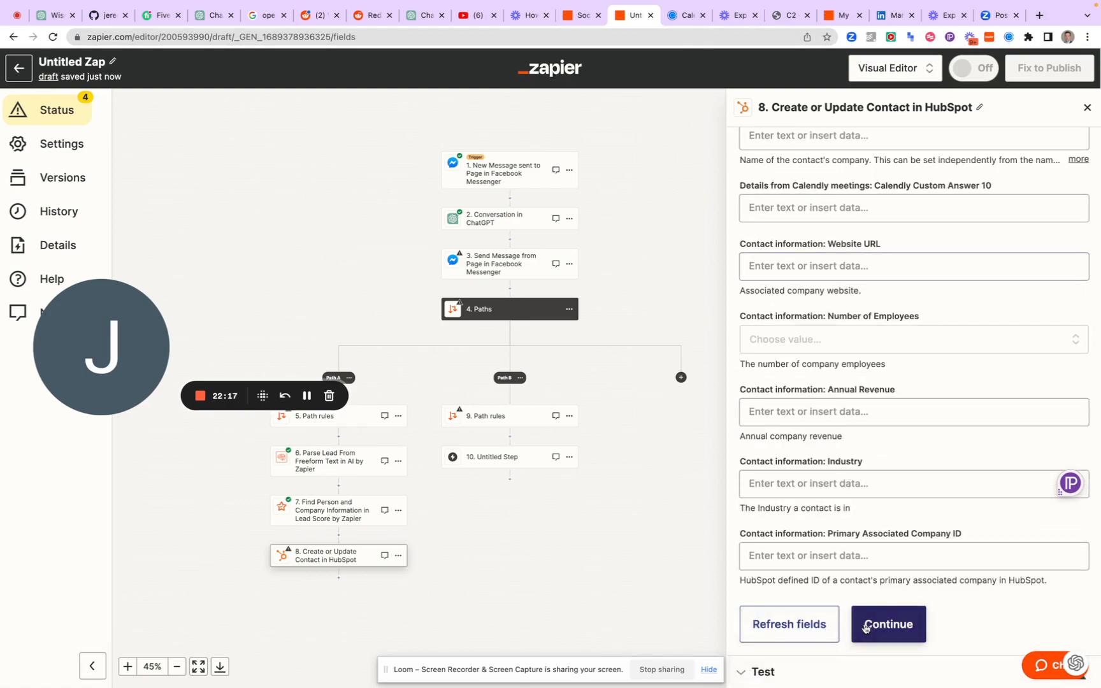
pyautogui.click(885, 623)
pyautogui.scroll(-20, 865, 627)
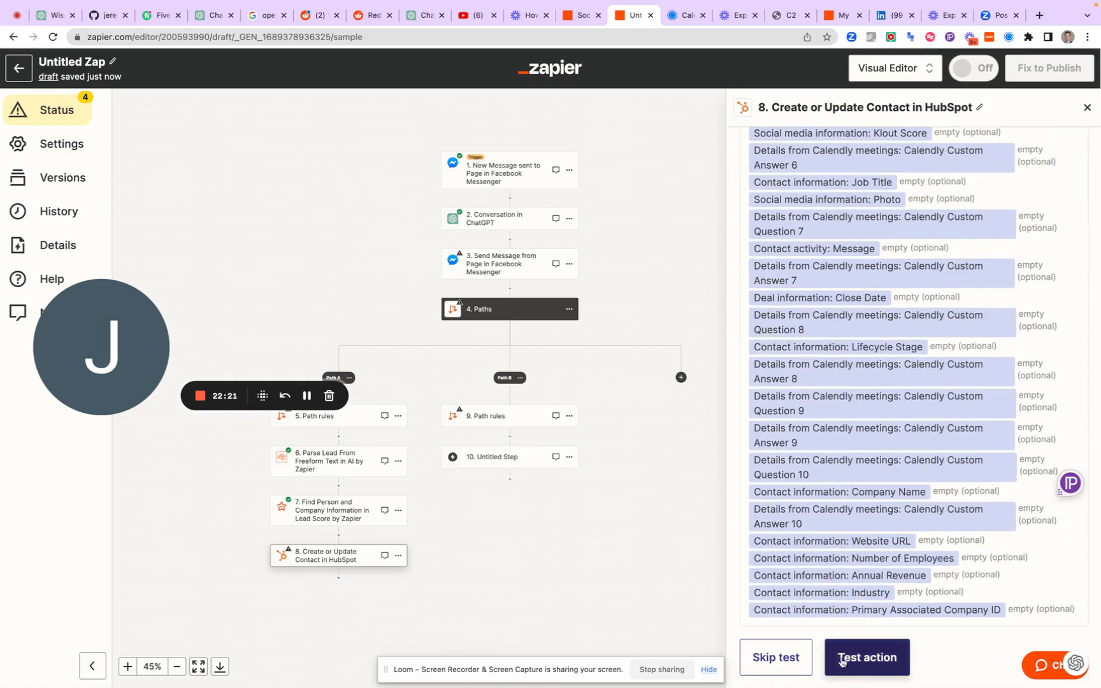
# Test the Create or Update Contact action by sending the sample contact to HubSpot and review the returned data
pyautogui.click(867, 657)
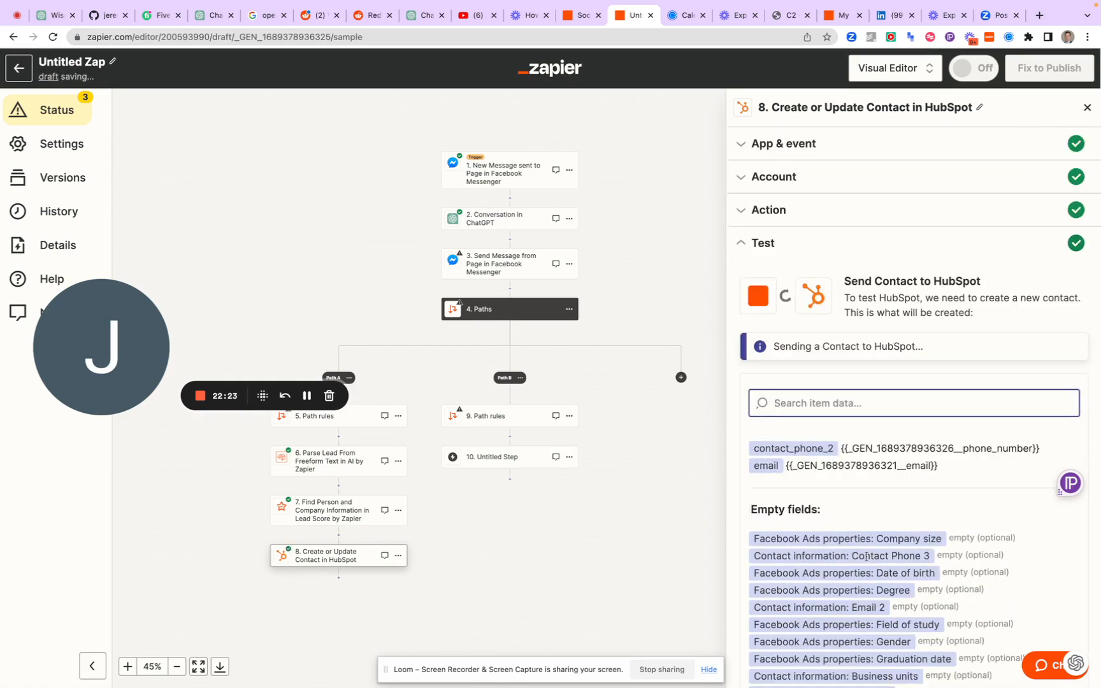
pyautogui.scroll(-2, 886, 507)
pyautogui.scroll(-10, 885, 507)
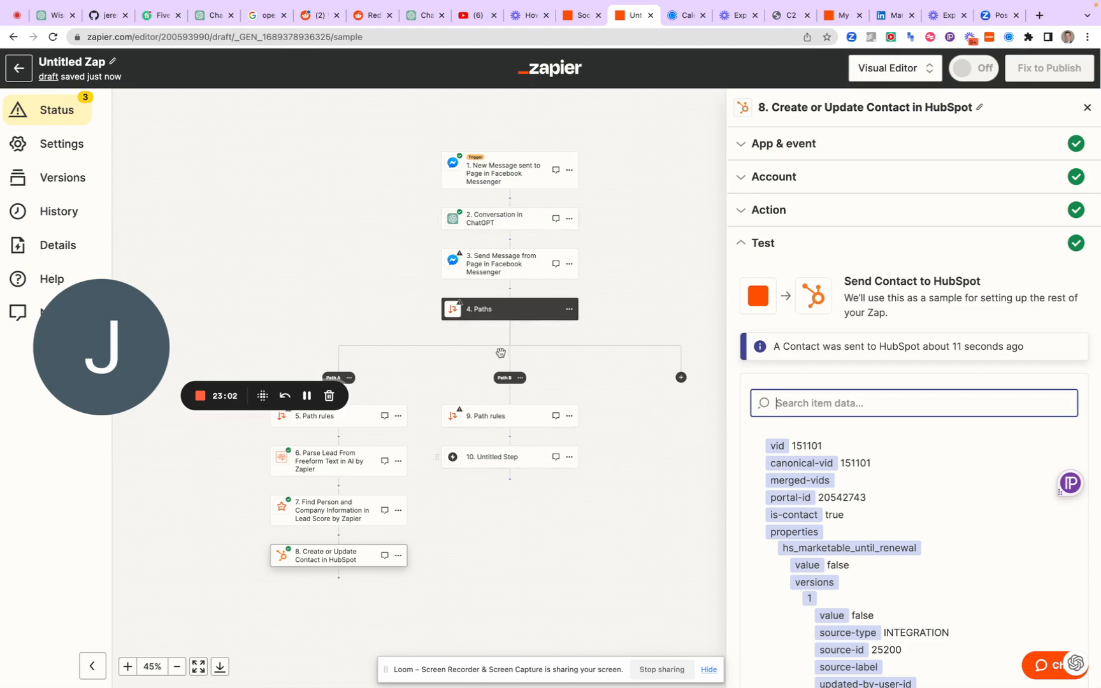
# Insert a new action step between the Messenger reply and Paths, and search the available apps for Stable
pyautogui.click(510, 291)
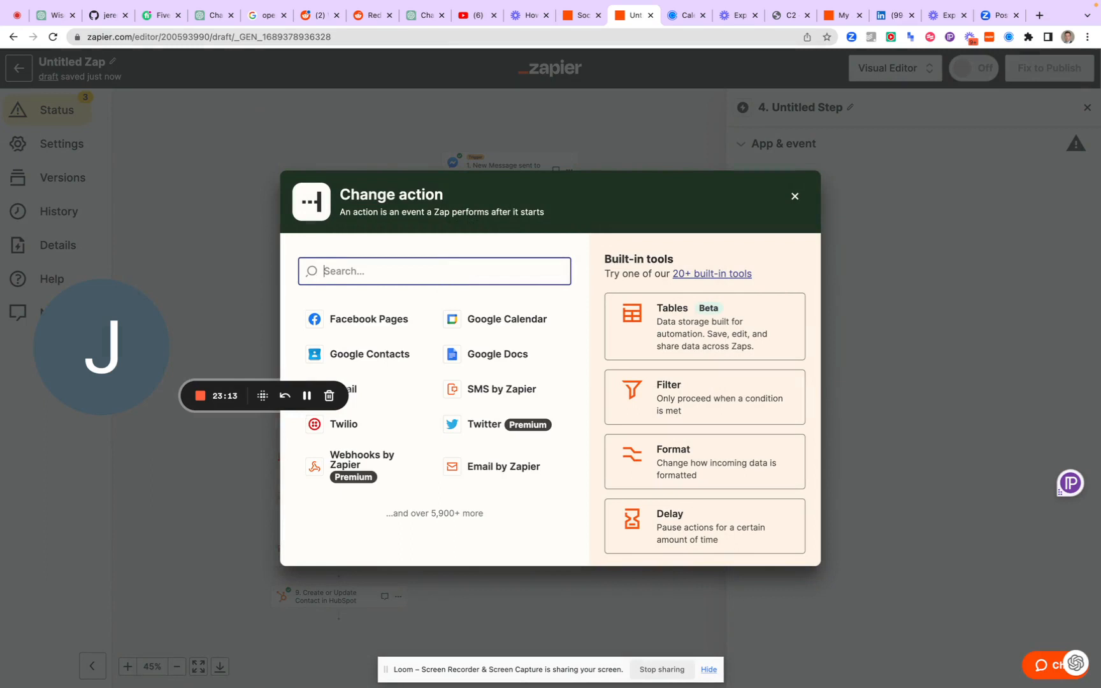
pyautogui.write('Opn')
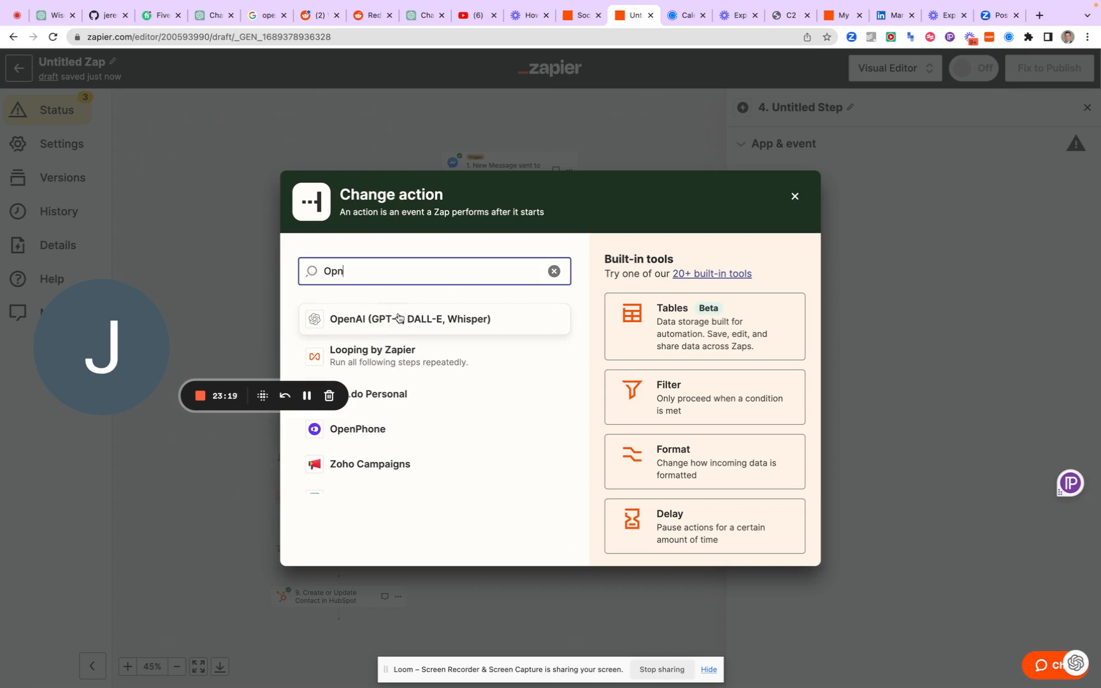
pyautogui.moveTo(90, 329); pyautogui.dragTo(140, 102)
pyautogui.click(355, 274)
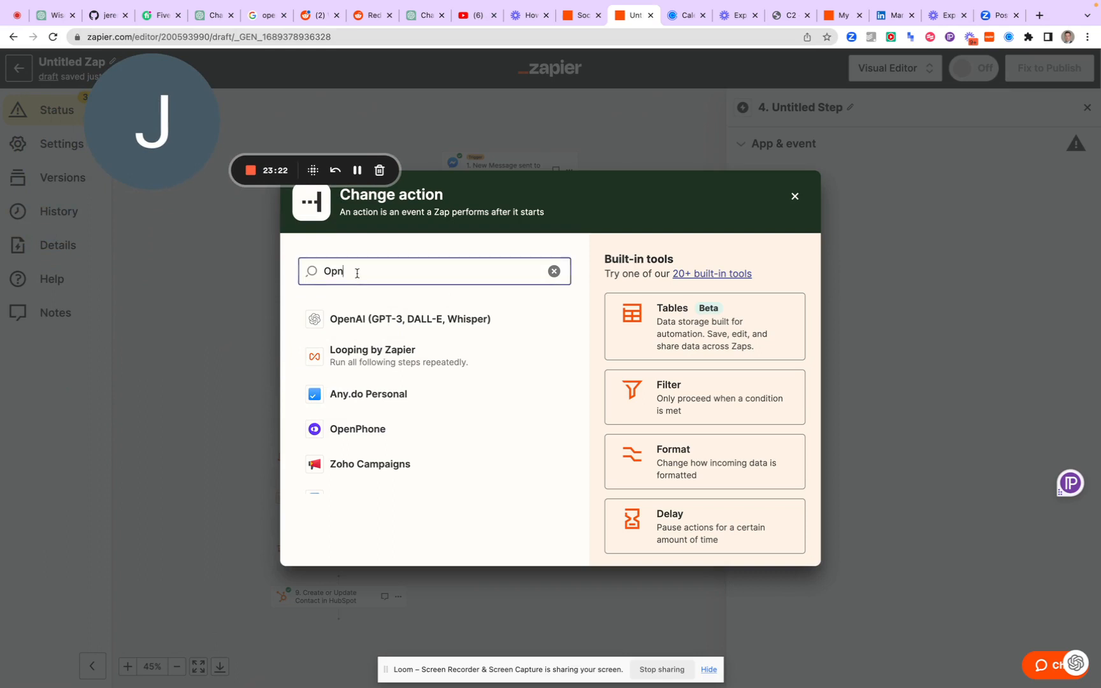
pyautogui.doubleClick(357, 273)
pyautogui.write('Stable')
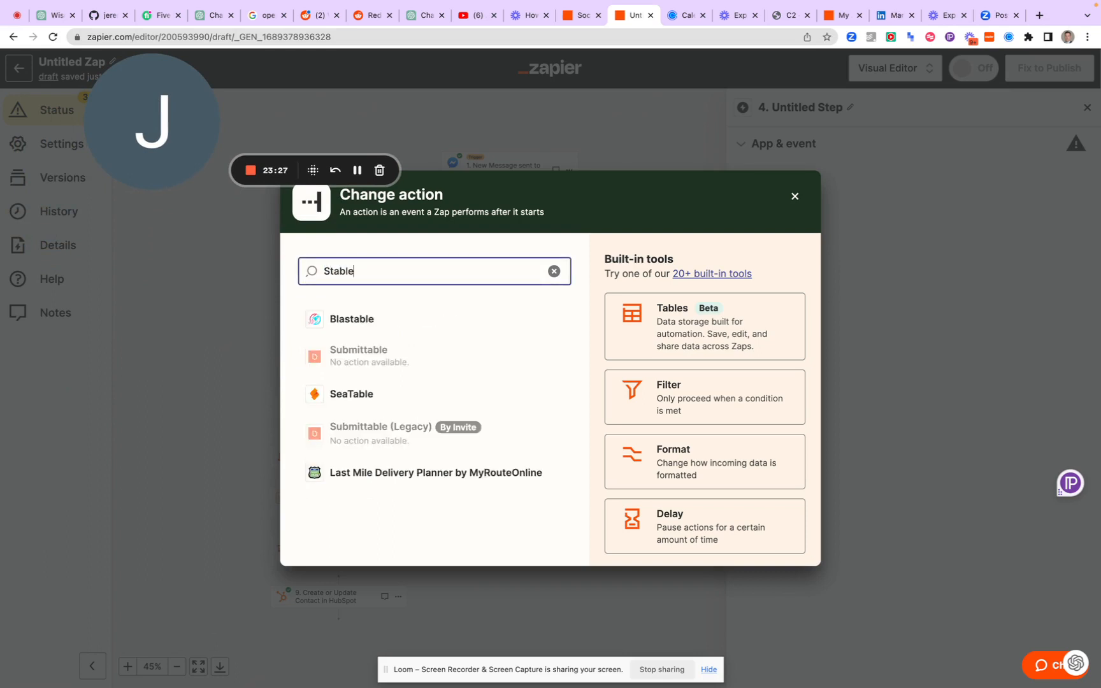
pyautogui.press('BackSpace')
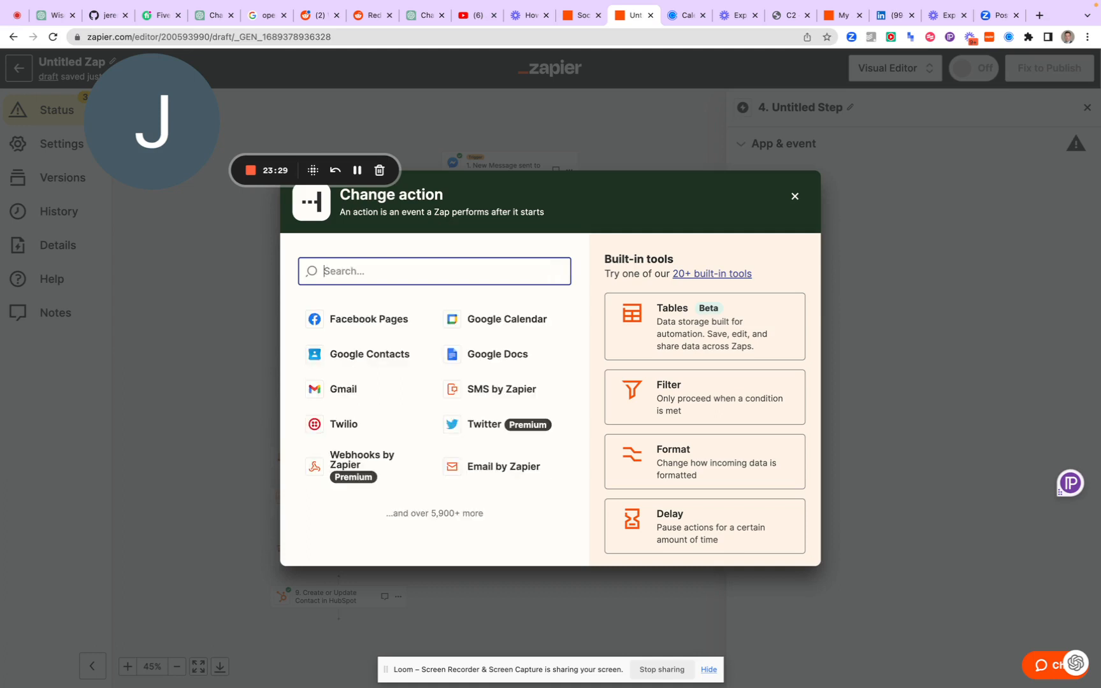
pyautogui.write('cli')
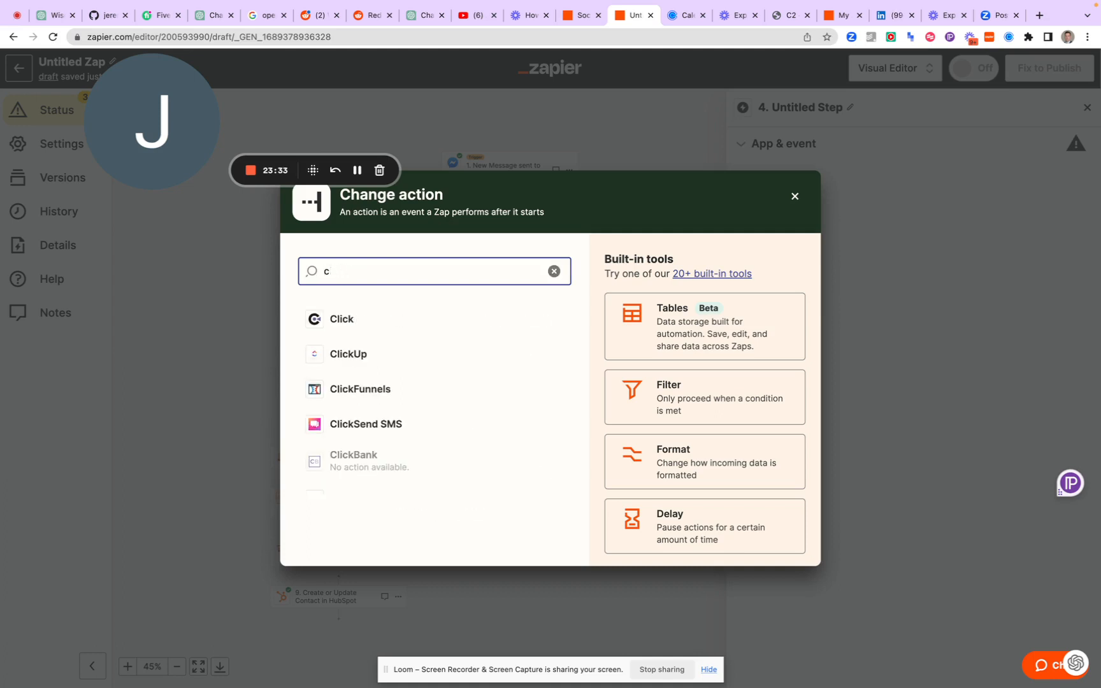
pyautogui.press('BackSpace')
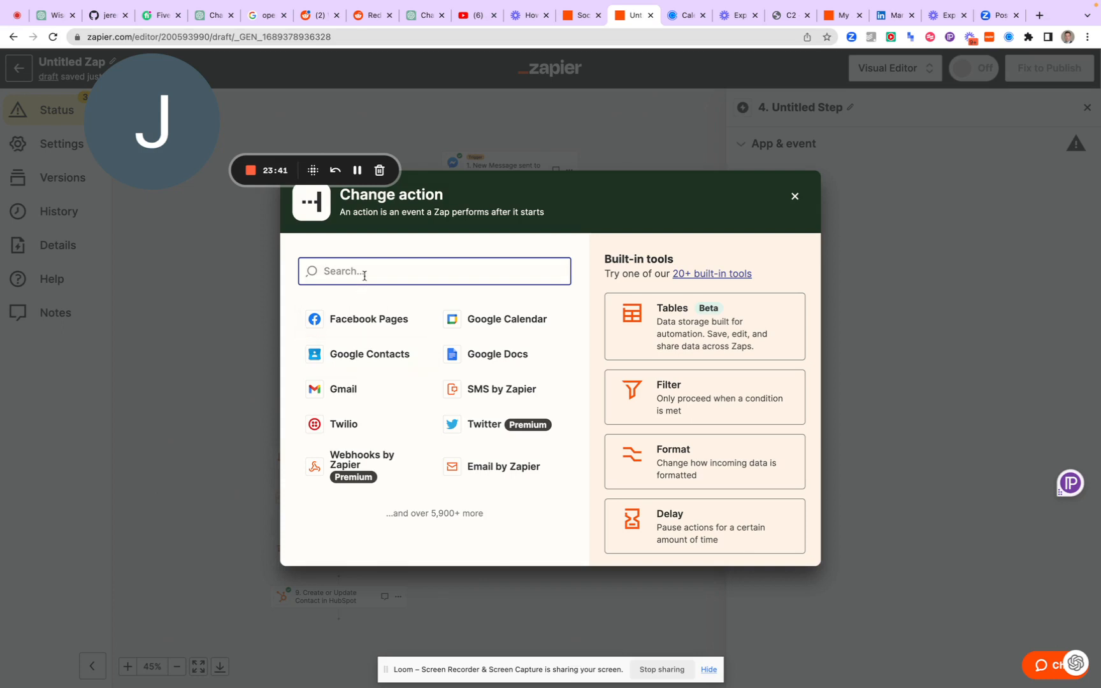
# Set the new step's app to OpenAI (GPT-3, DALL-E, Whisper) with the Generate Image event
pyautogui.write('open')
pyautogui.click(373, 321)
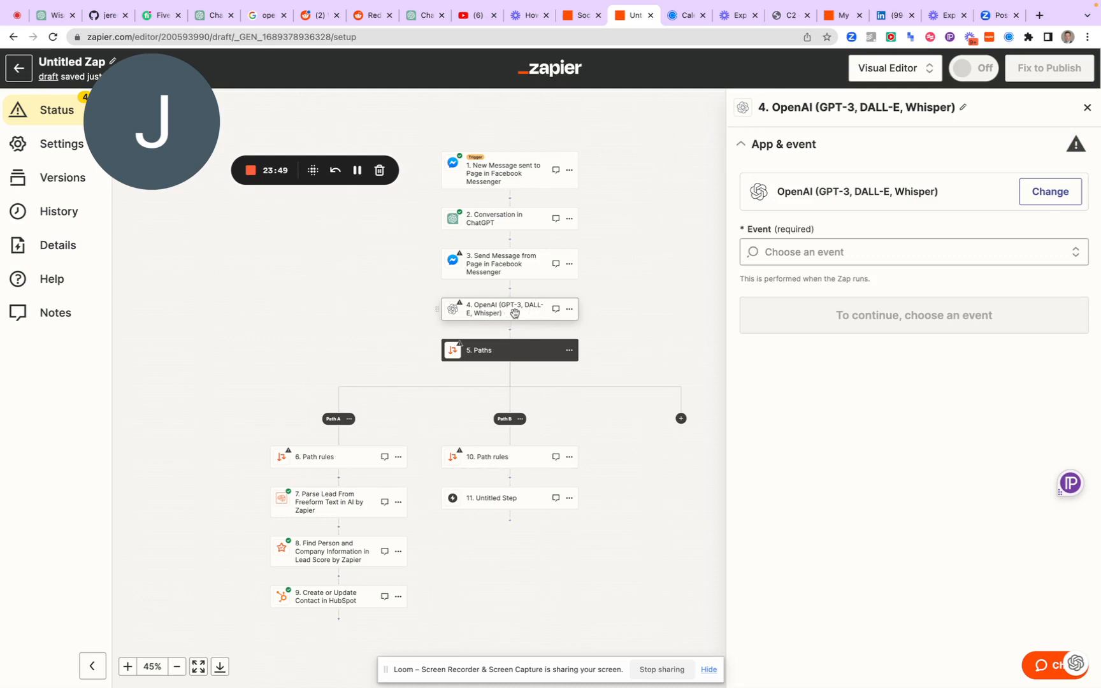
pyautogui.click(916, 247)
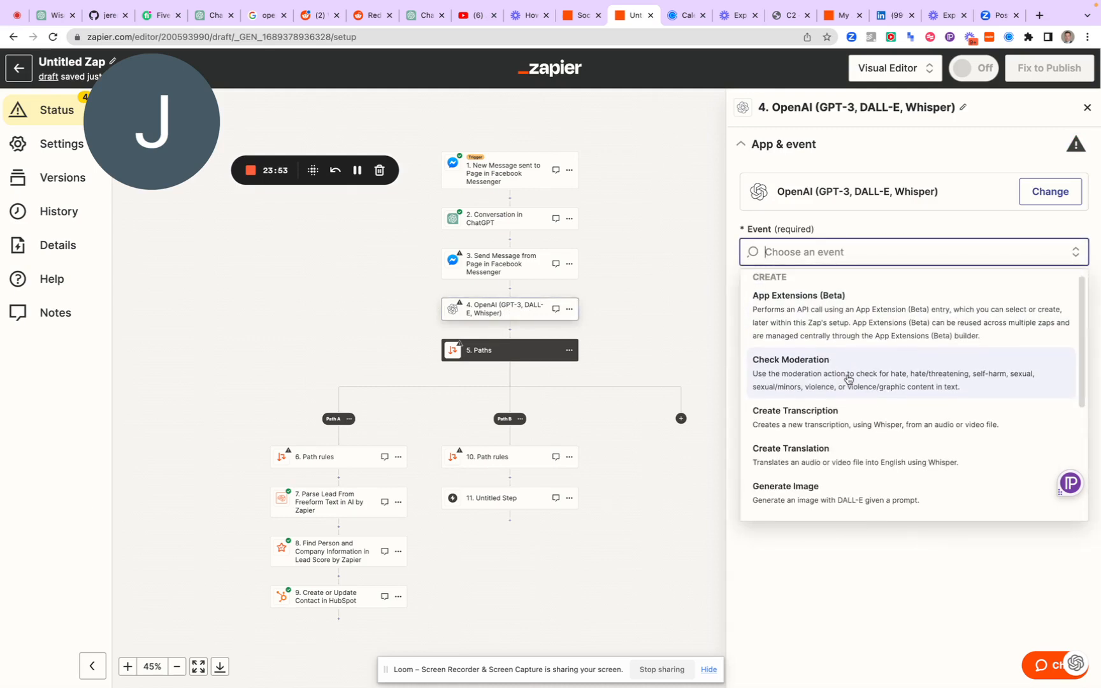
pyautogui.scroll(-2, 847, 382)
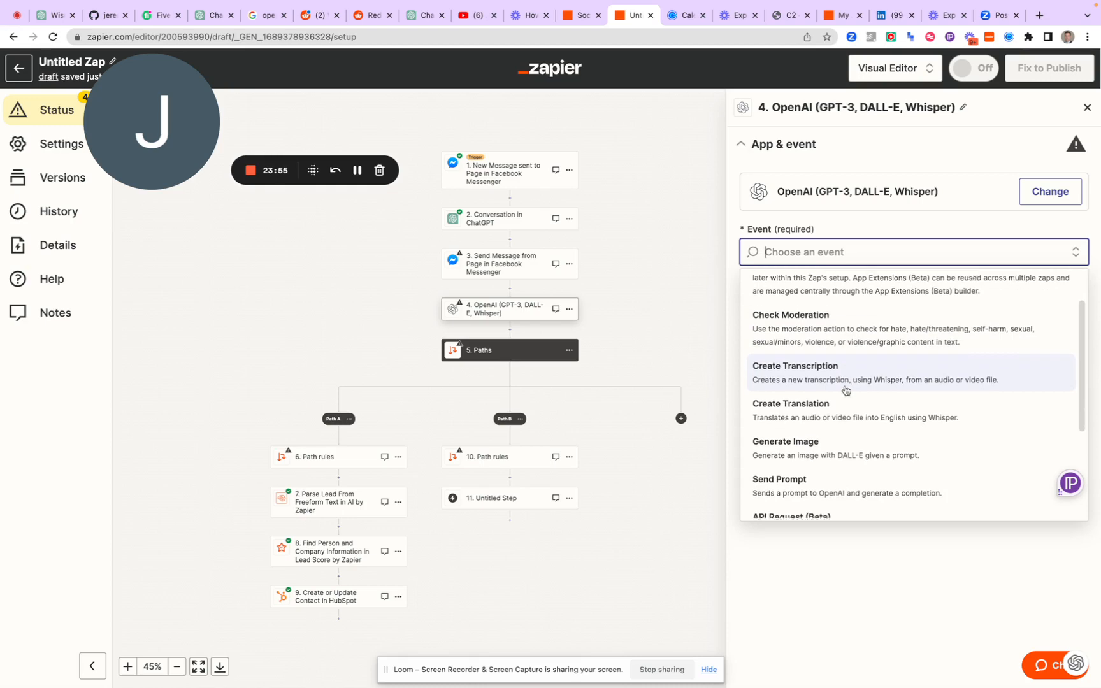
pyautogui.scroll(-3, 844, 395)
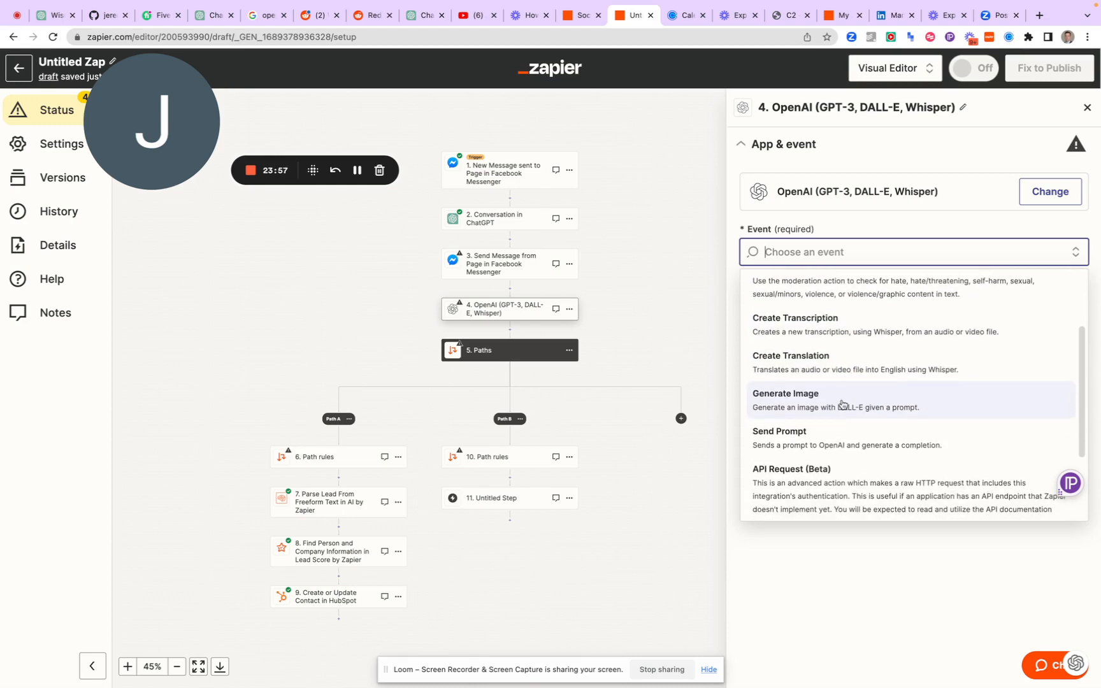
pyautogui.click(842, 404)
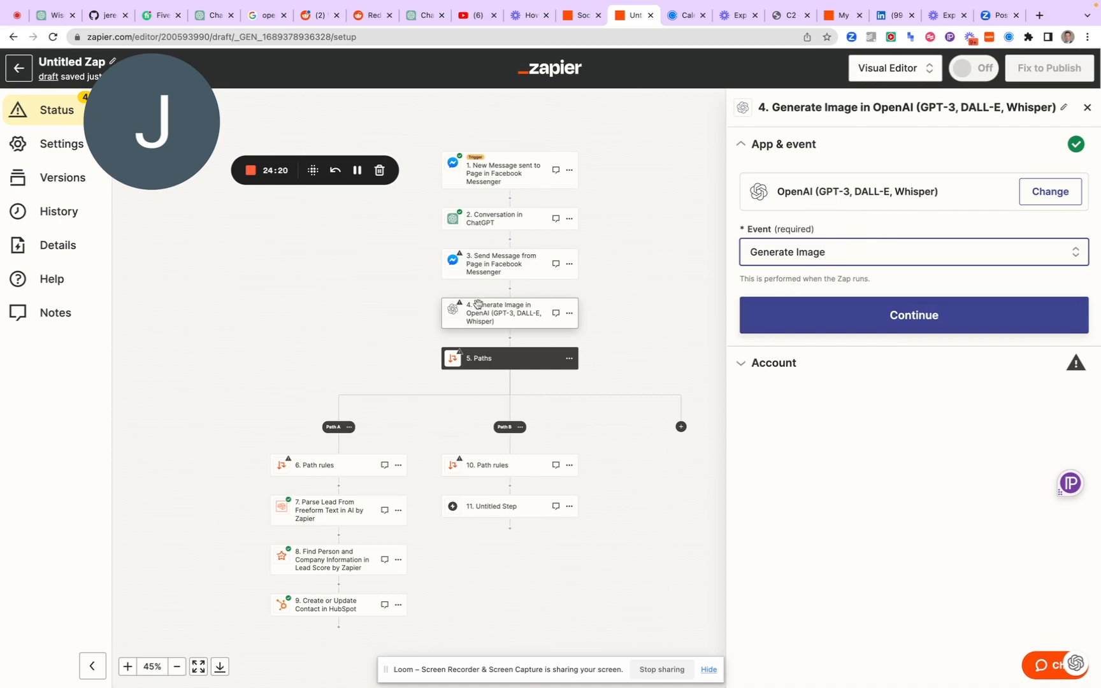
# Insert a ChatGPT step with the Conversation event before the Generate Image step, using the already connected ChatGPT account
pyautogui.click(513, 289)
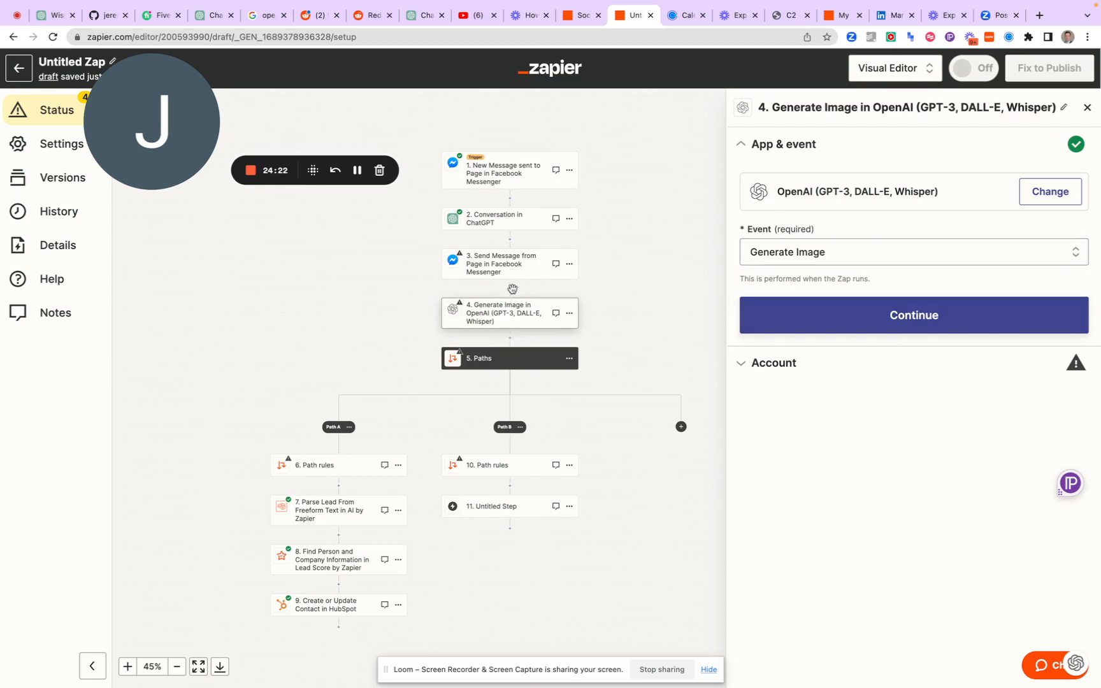
pyautogui.click(510, 290)
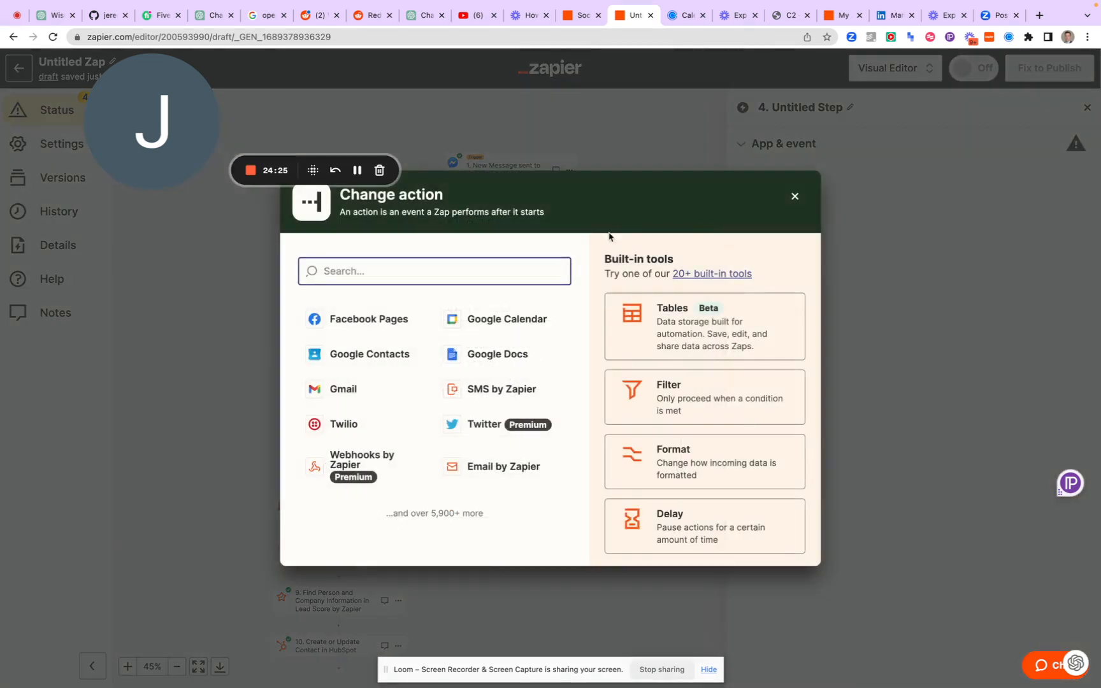
pyautogui.write('chat')
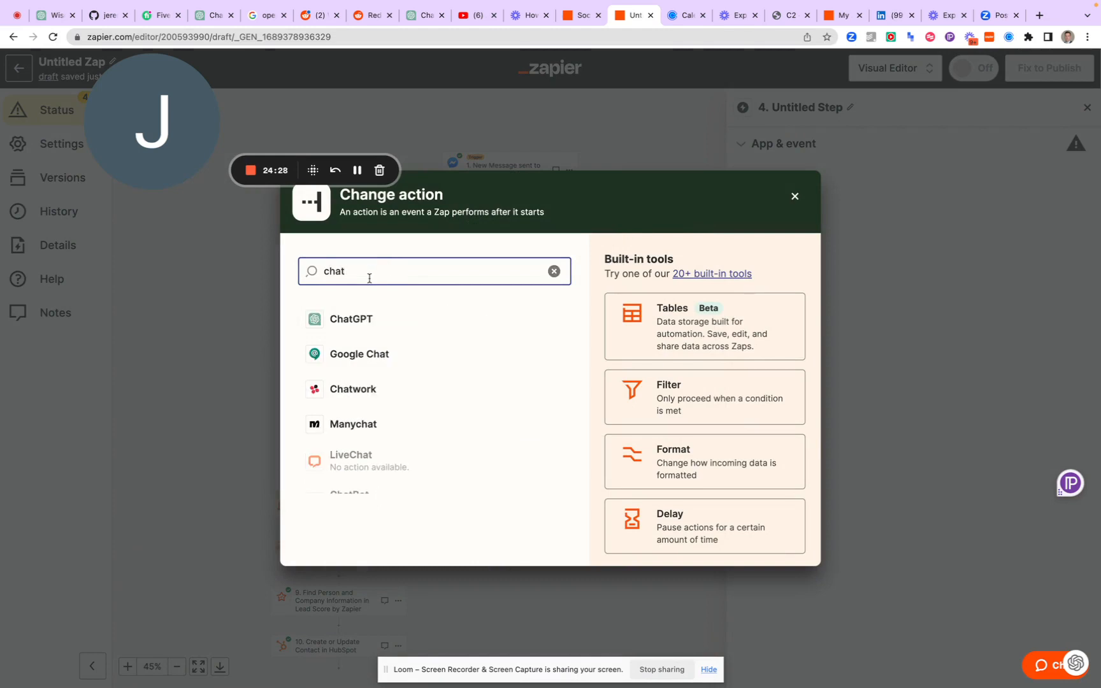
pyautogui.click(357, 320)
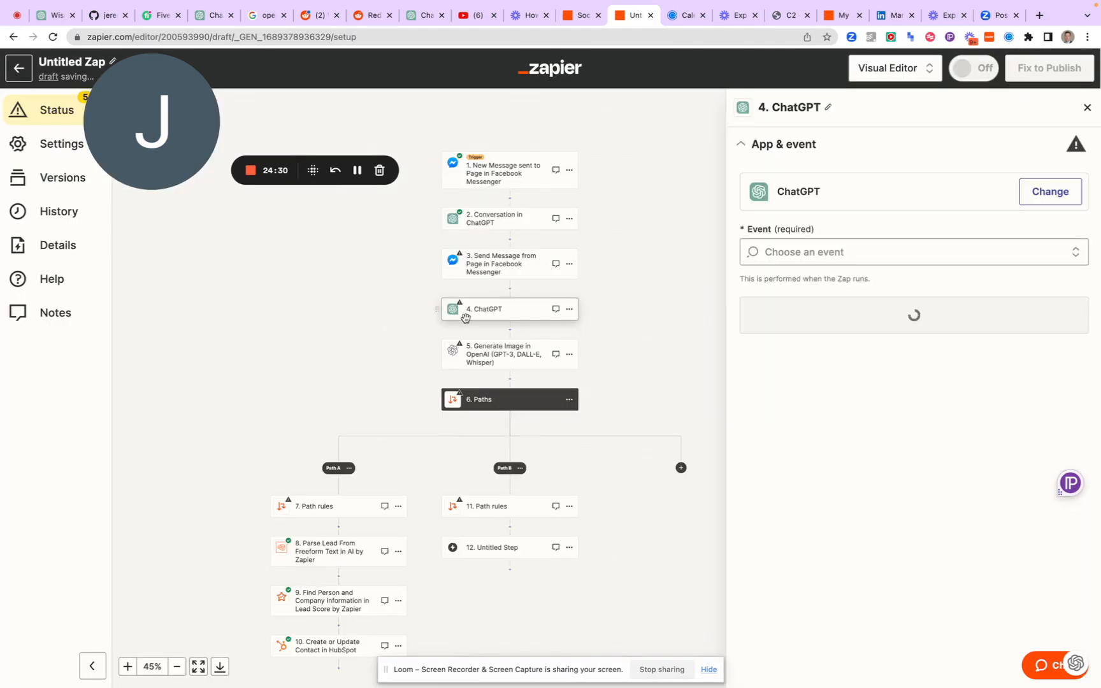
pyautogui.click(879, 252)
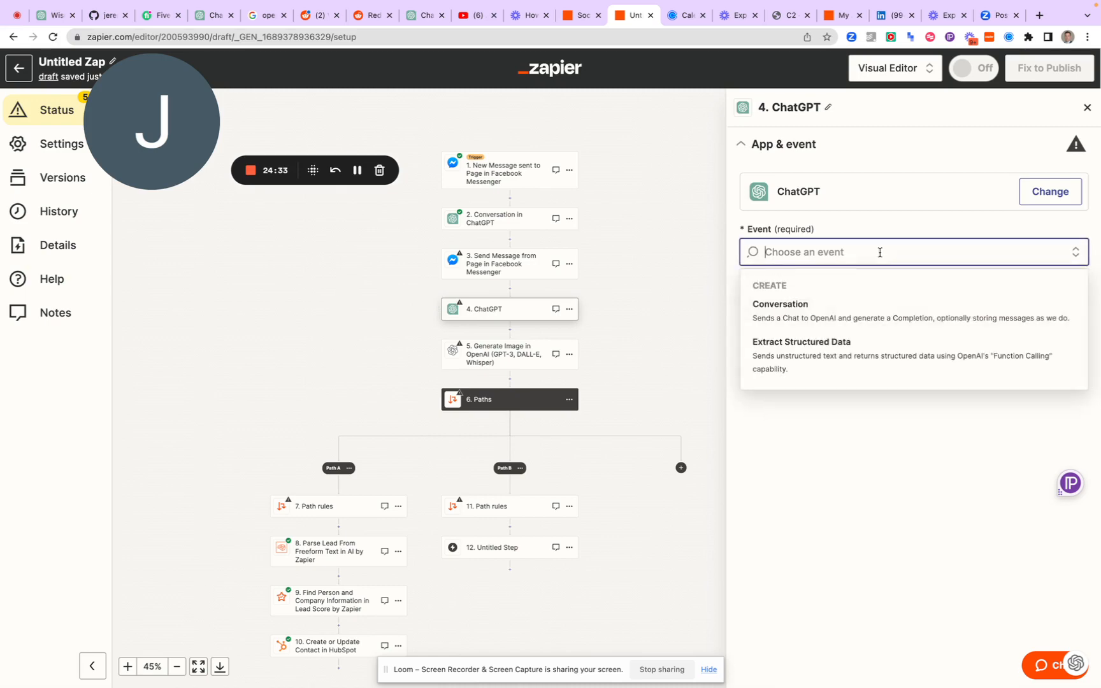
pyautogui.click(812, 315)
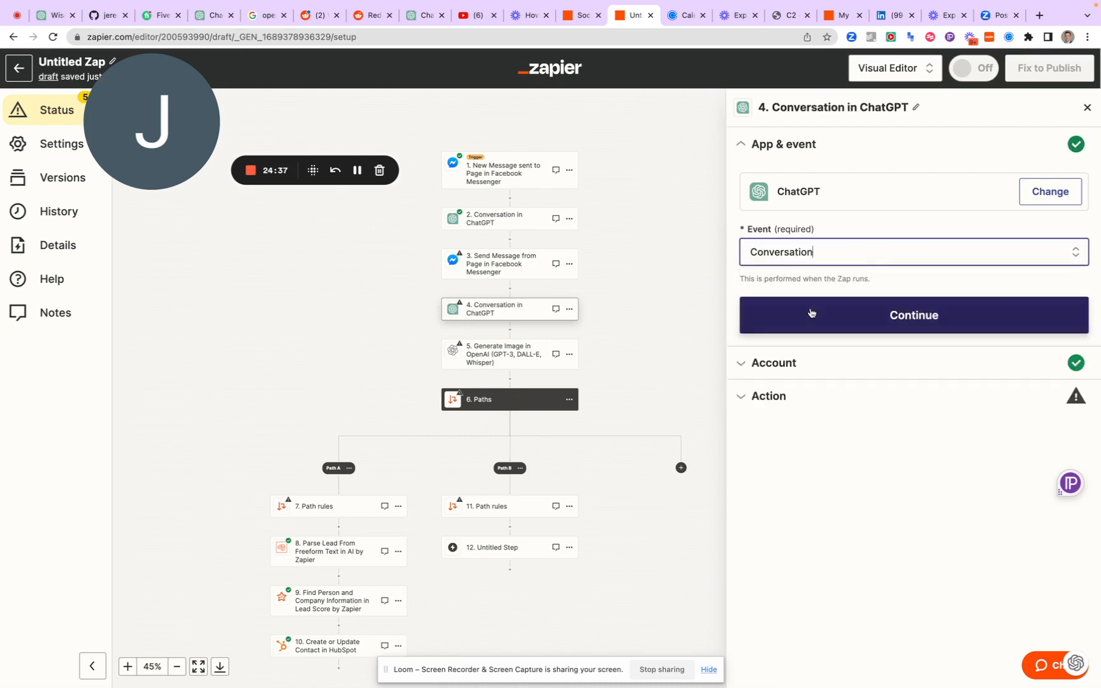
pyautogui.click(811, 312)
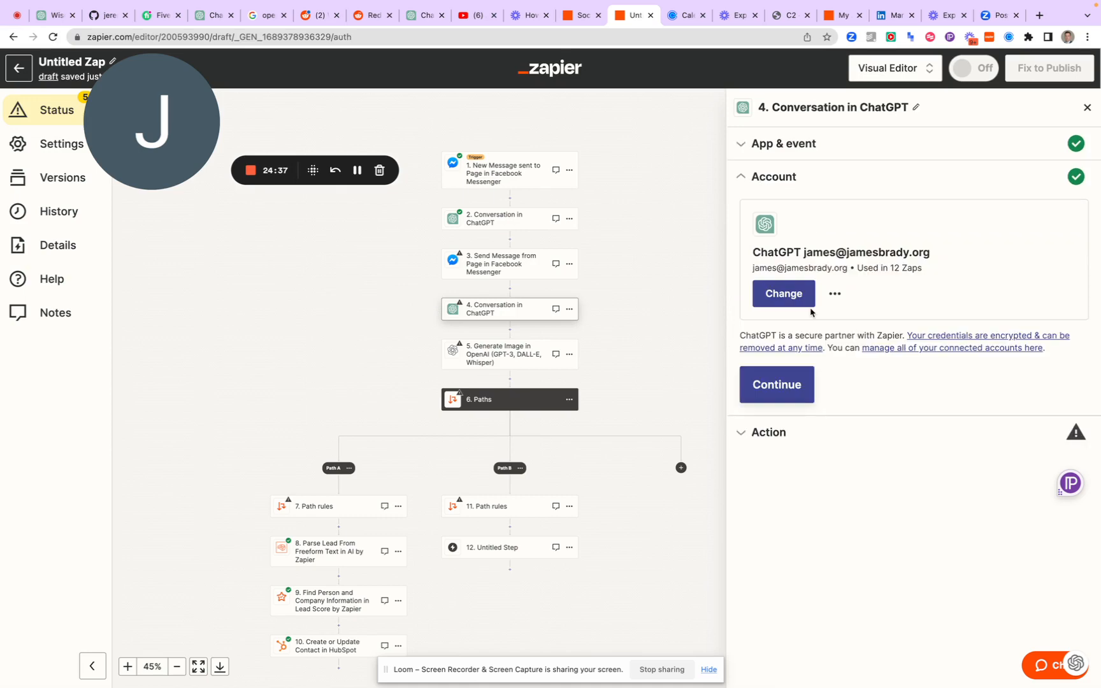
pyautogui.click(783, 385)
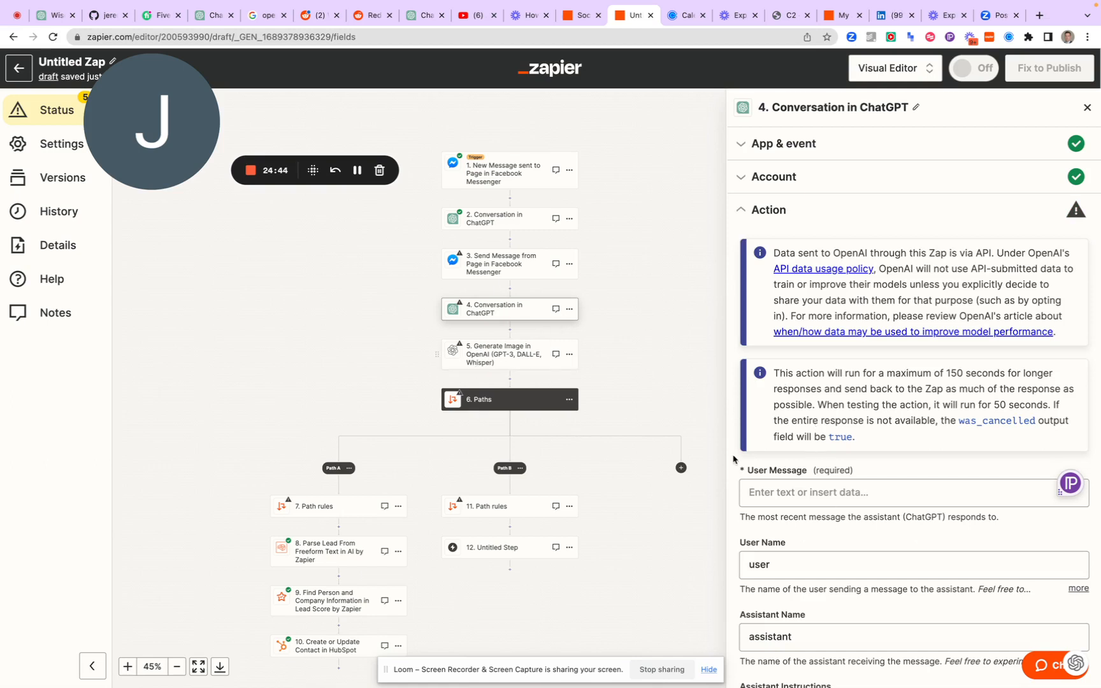
# Map the new conversation's User Message to the Assistant Response Message output of step 2, Conversation in ChatGPT
pyautogui.click(772, 492)
pyautogui.scroll(-2, 778, 549)
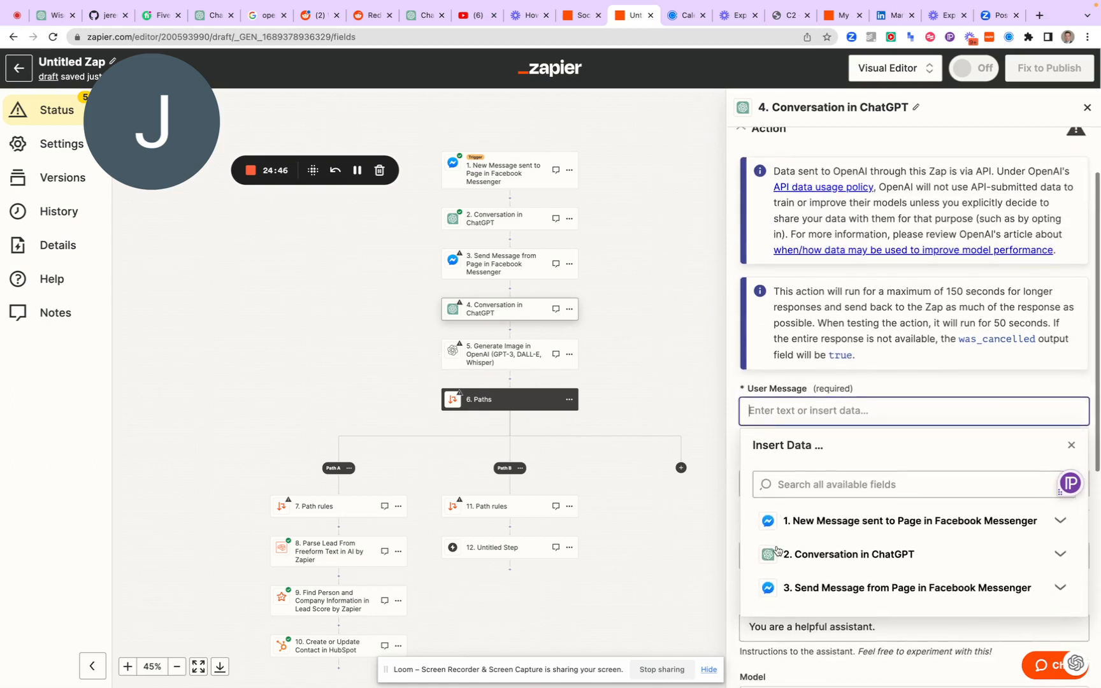
pyautogui.click(812, 550)
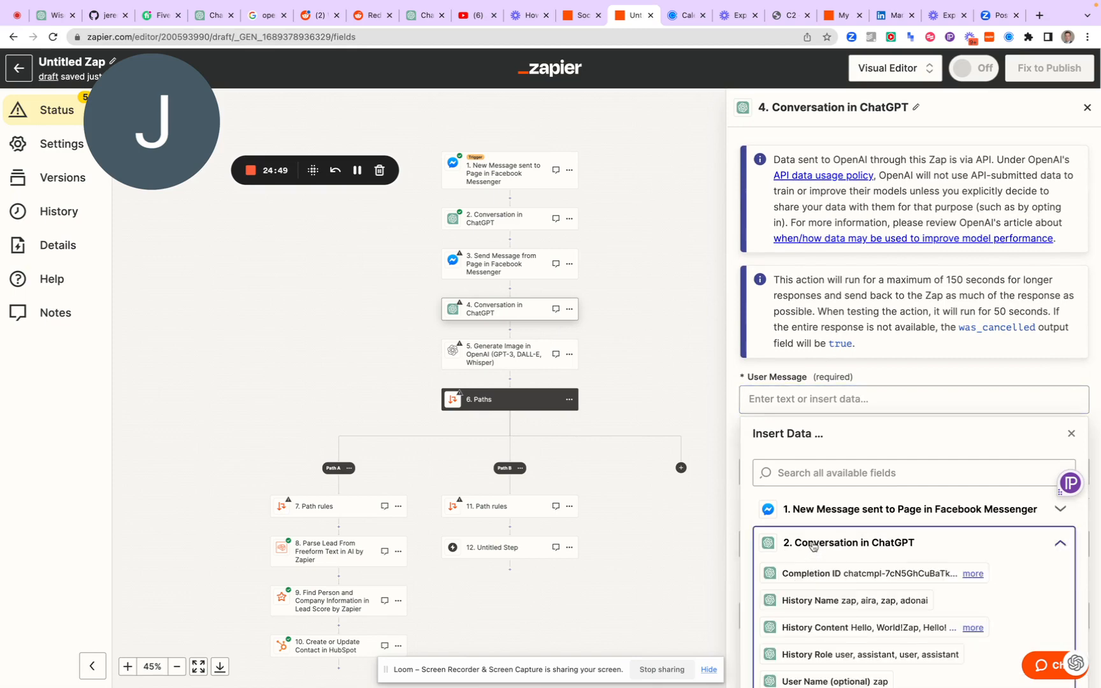
pyautogui.scroll(-2, 810, 592)
pyautogui.scroll(2, 803, 605)
pyautogui.scroll(-1, 799, 619)
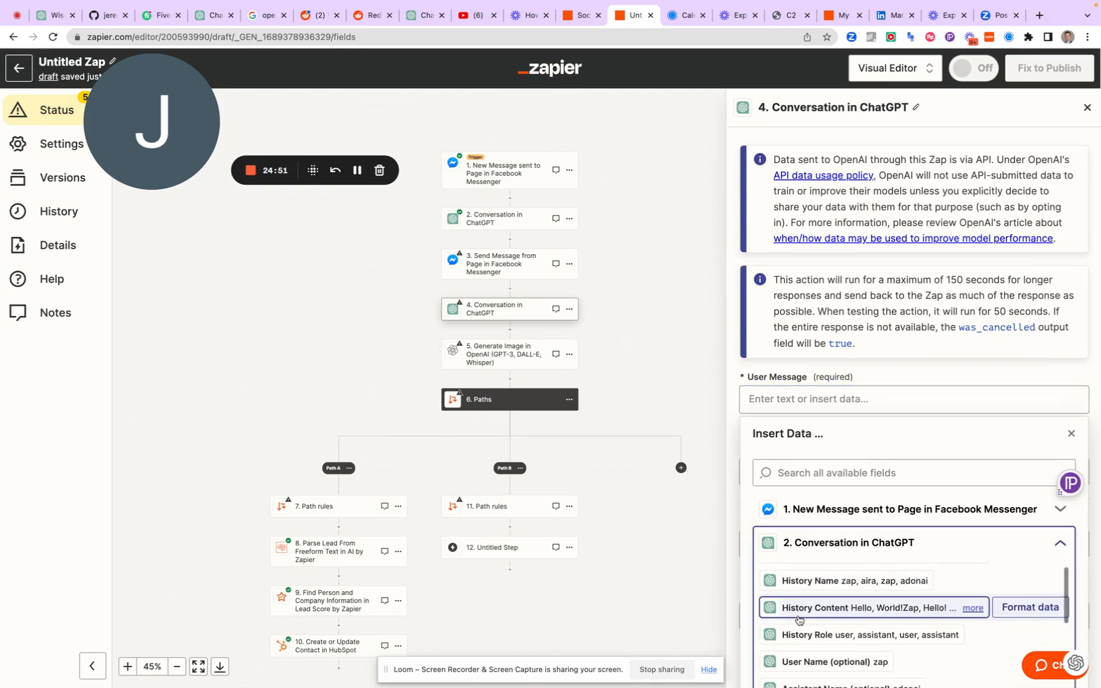
pyautogui.scroll(1, 776, 605)
pyautogui.scroll(-1, 742, 496)
pyautogui.scroll(-3, 743, 496)
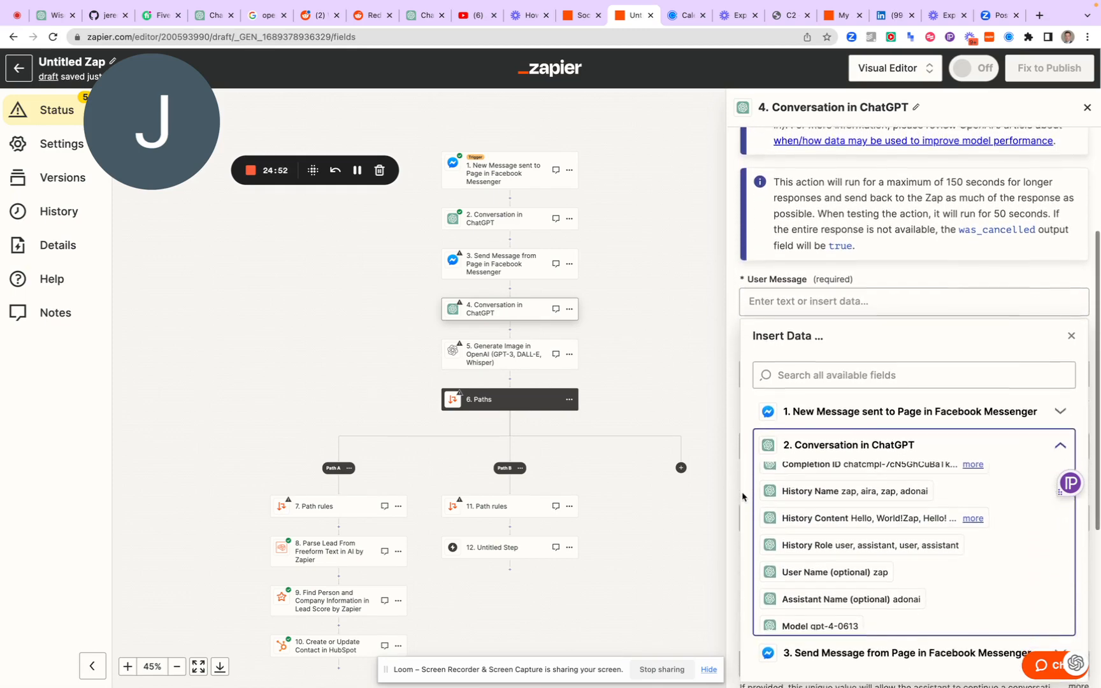
pyautogui.scroll(-7, 826, 578)
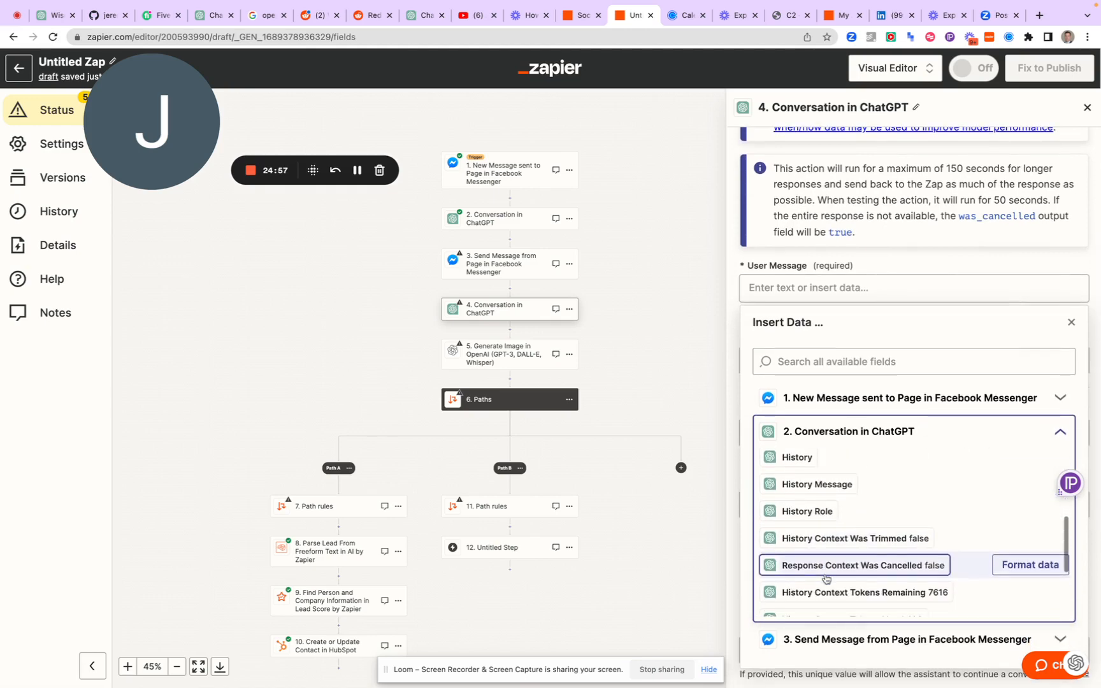
pyautogui.scroll(-4, 826, 578)
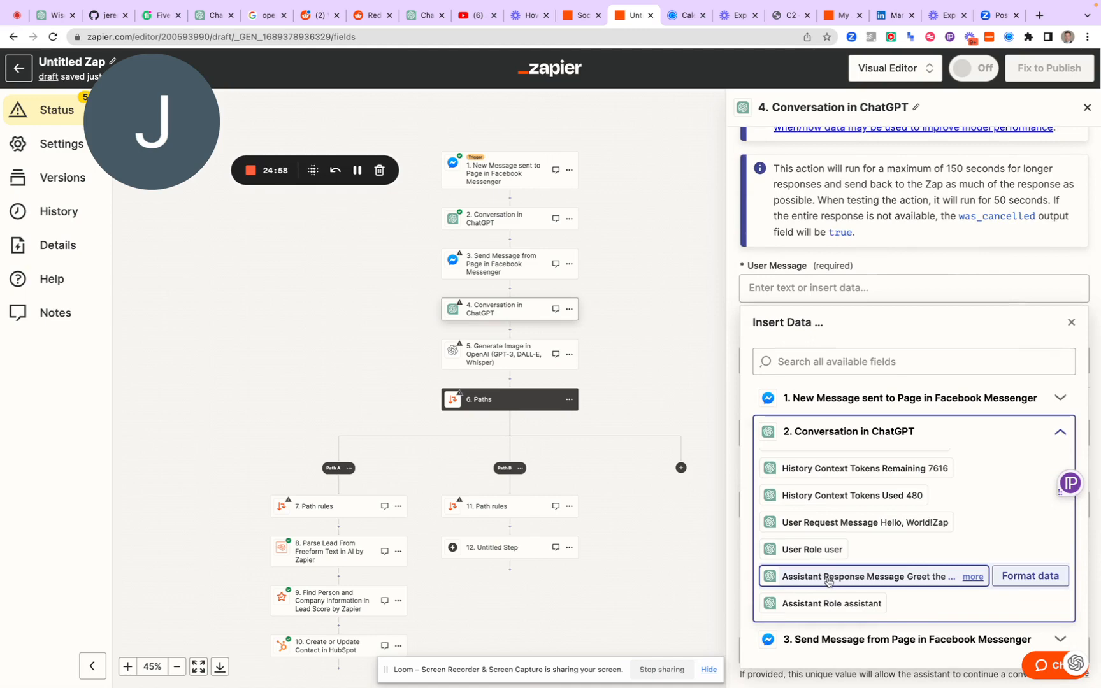
pyautogui.click(828, 576)
pyautogui.click(733, 327)
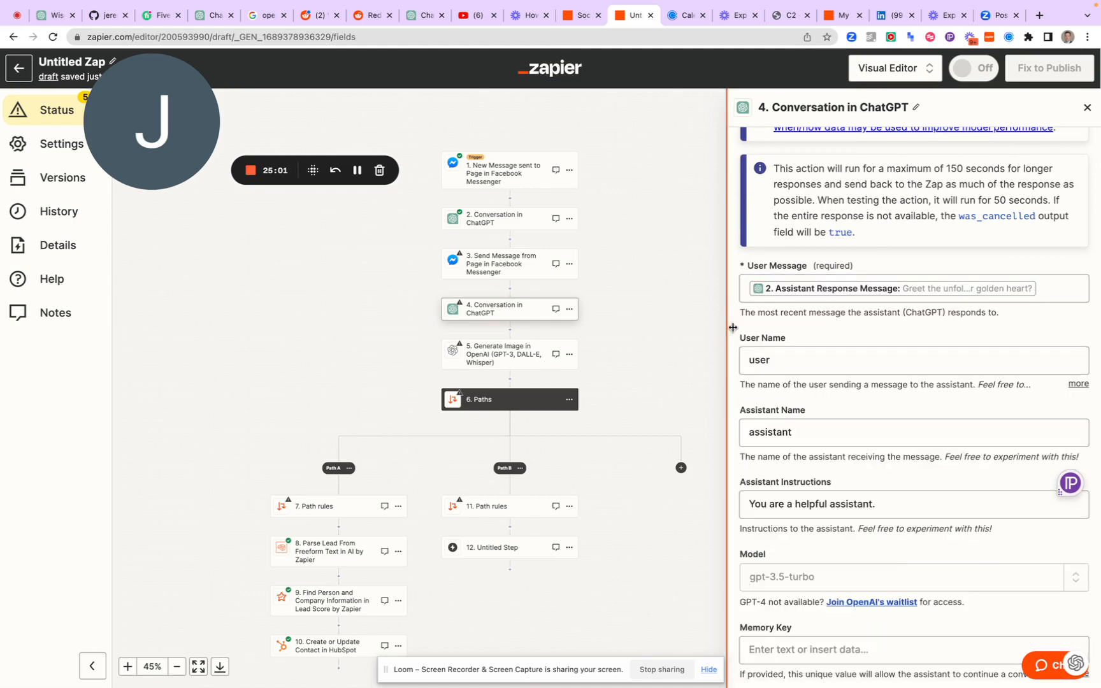
# Set the new conversation's Assistant Instructions to "Use this text to create a prompt to Dalle that would make the user happy."
pyautogui.scroll(-1, 784, 365)
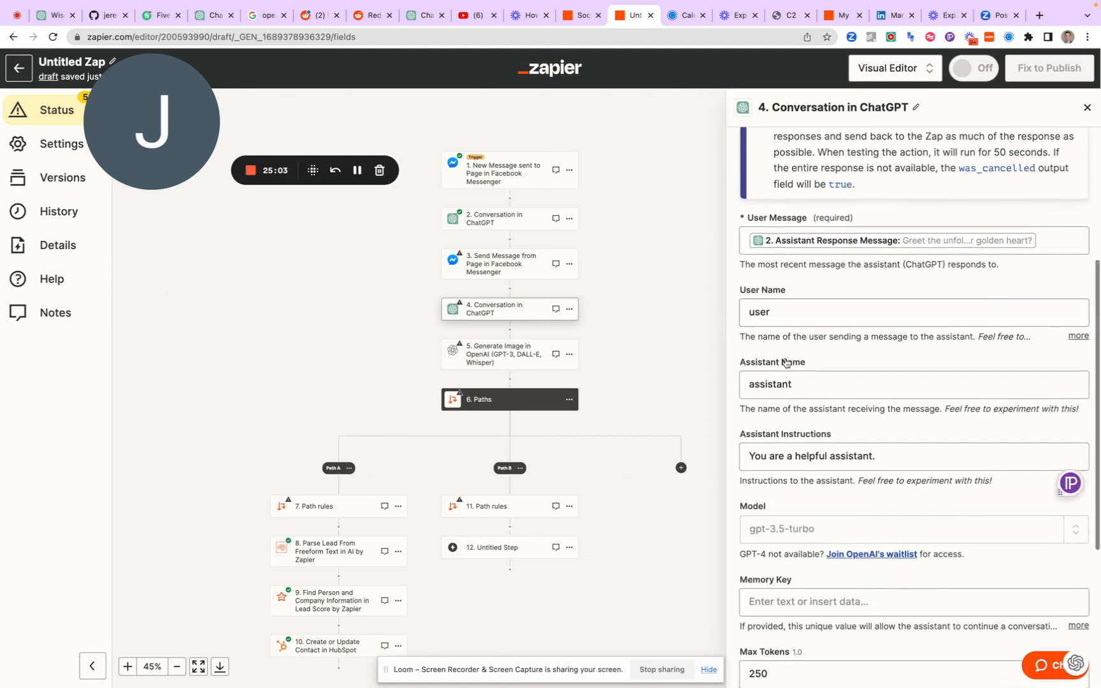
pyautogui.tripleClick(780, 466)
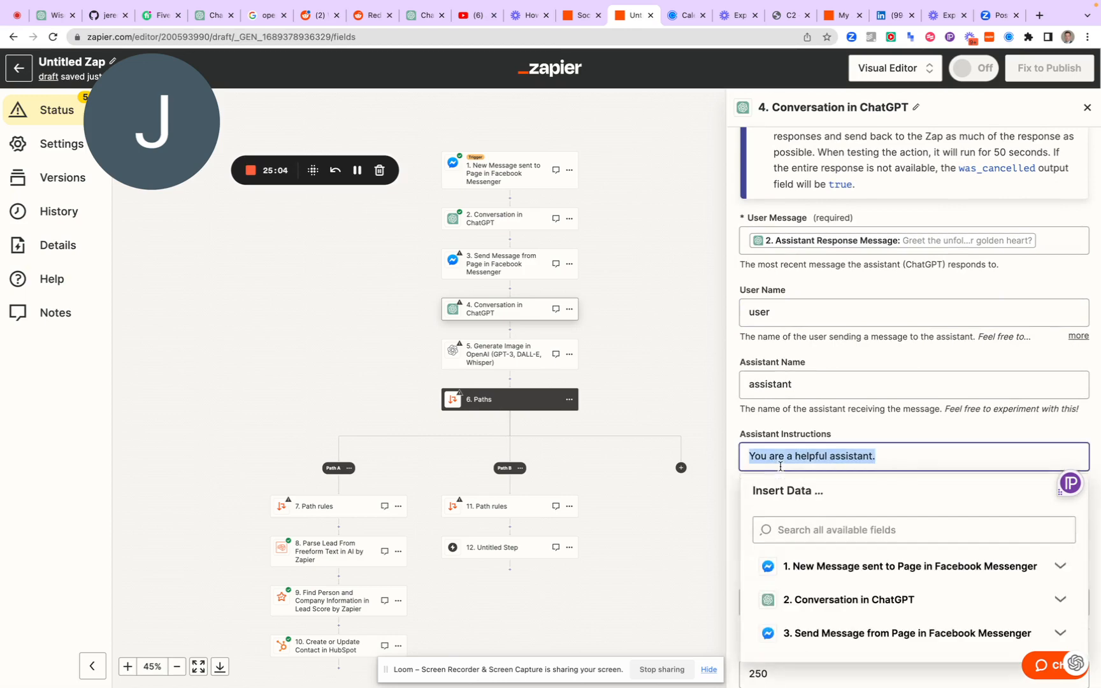
pyautogui.write('Use this')
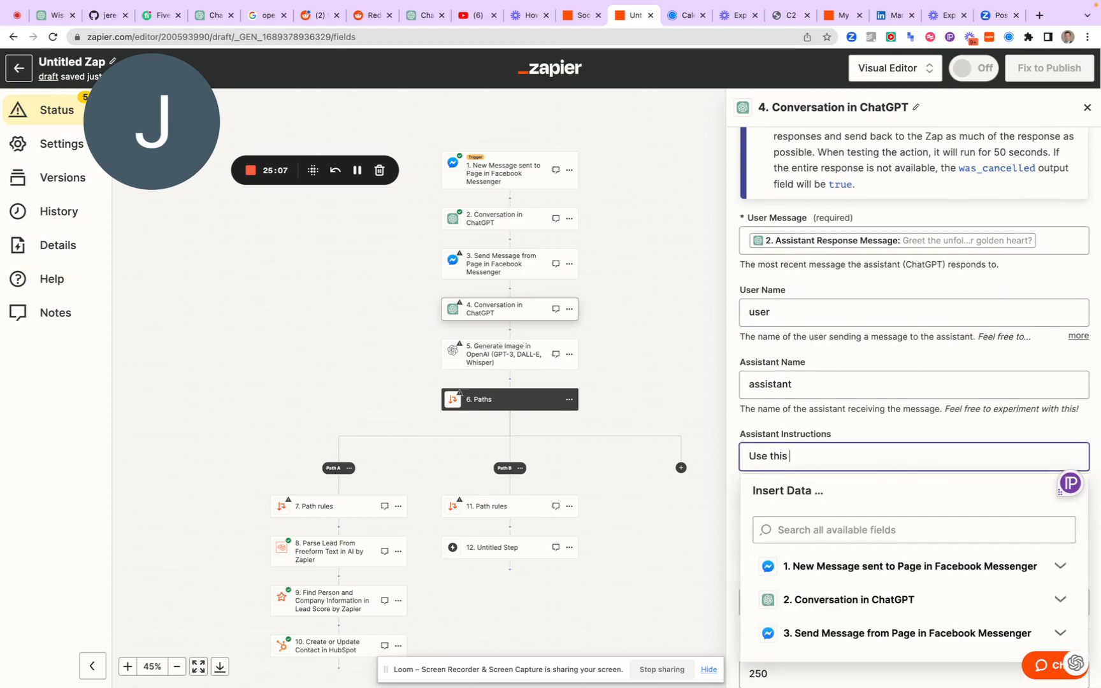
pyautogui.write(' text to create a prompt to D')
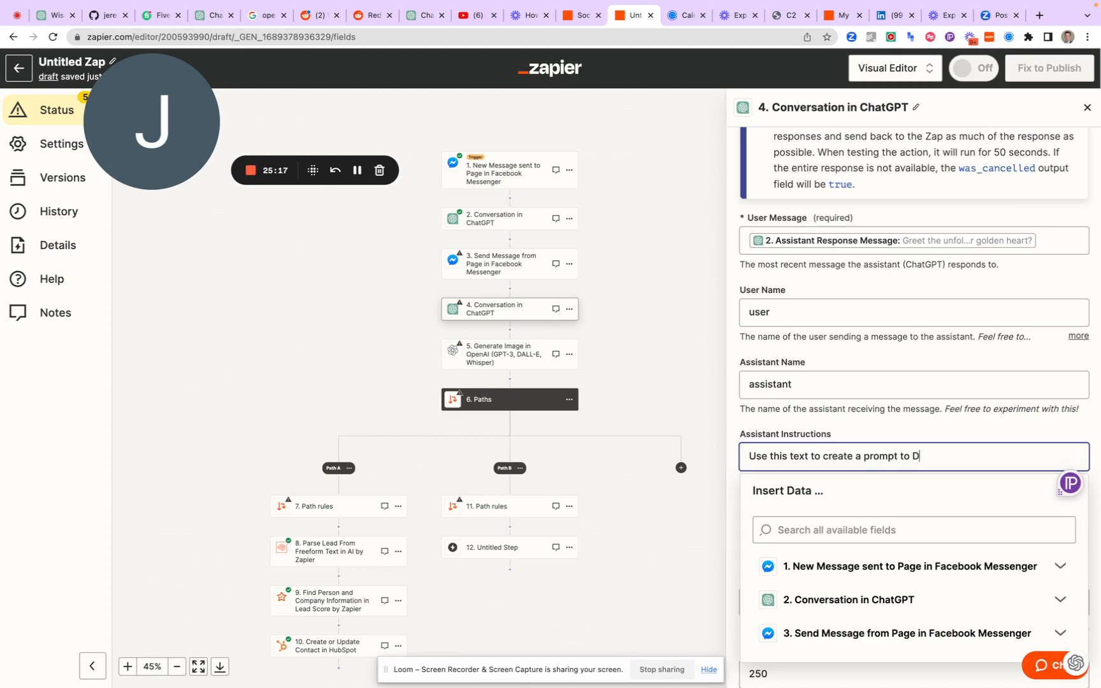
pyautogui.write('alle that would make the ')
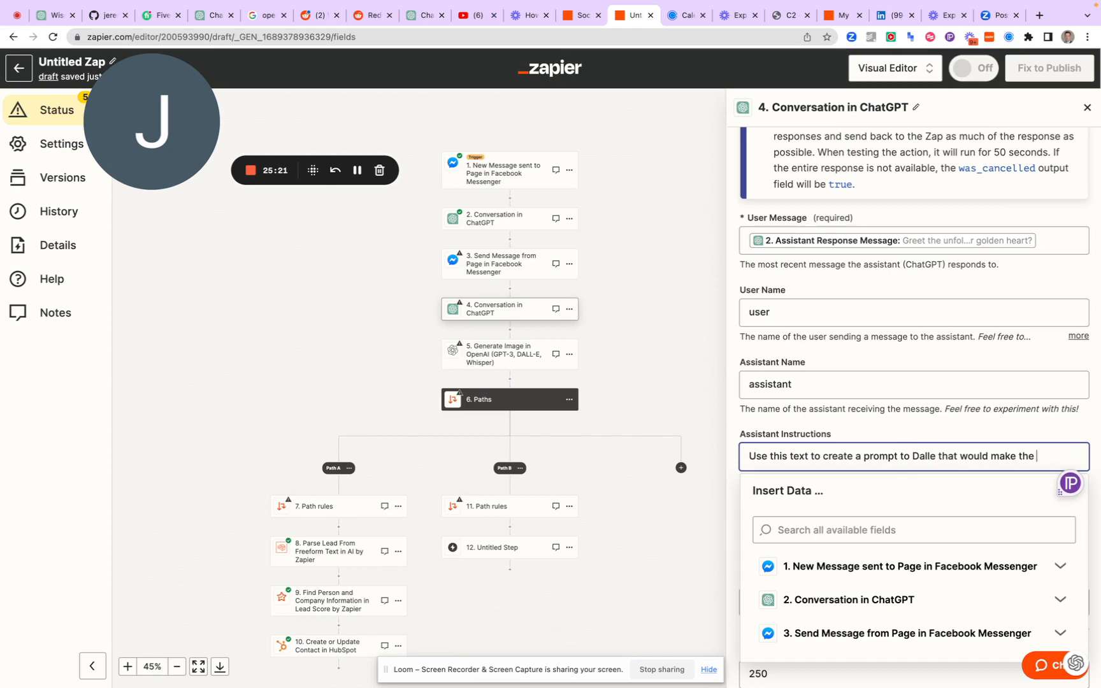
pyautogui.write('person you are')
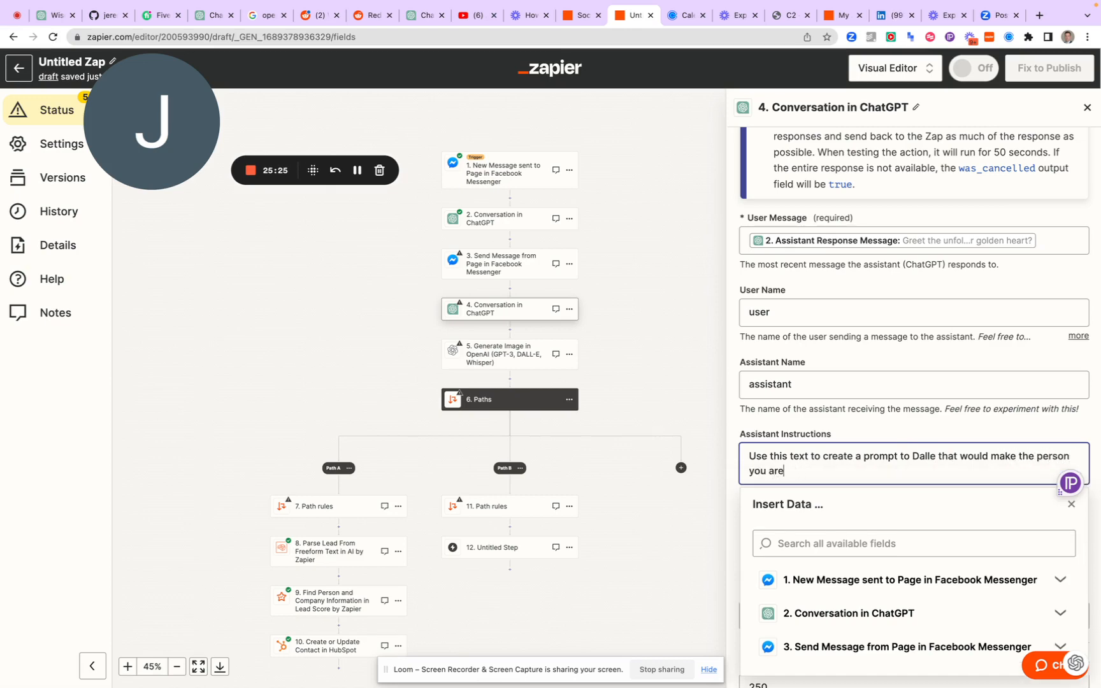
pyautogui.press('BackSpace')
pyautogui.press('BackSpace')
pyautogui.press('BackSpace')
pyautogui.press('BackSpace')
pyautogui.press('BackSpace')
pyautogui.press('BackSpace')
pyautogui.press('BackSpace')
pyautogui.press('BackSpace')
pyautogui.press('BackSpace')
pyautogui.press('BackSpace')
pyautogui.press('BackSpace')
pyautogui.press('BackSpace')
pyautogui.write('use')
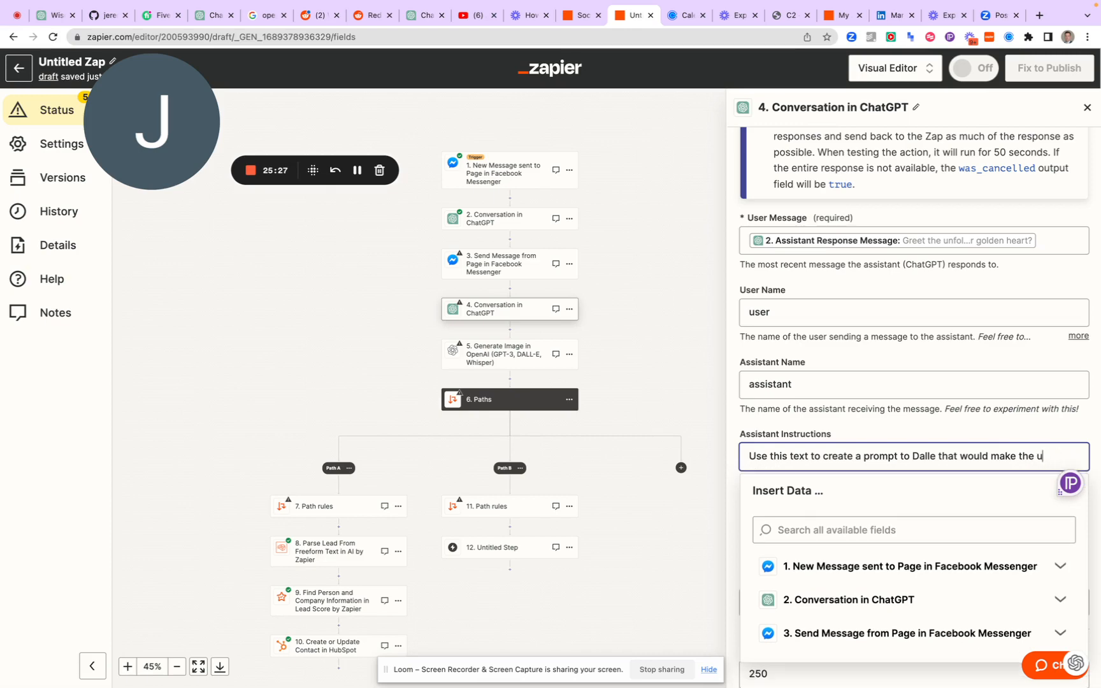
pyautogui.write('r happy.')
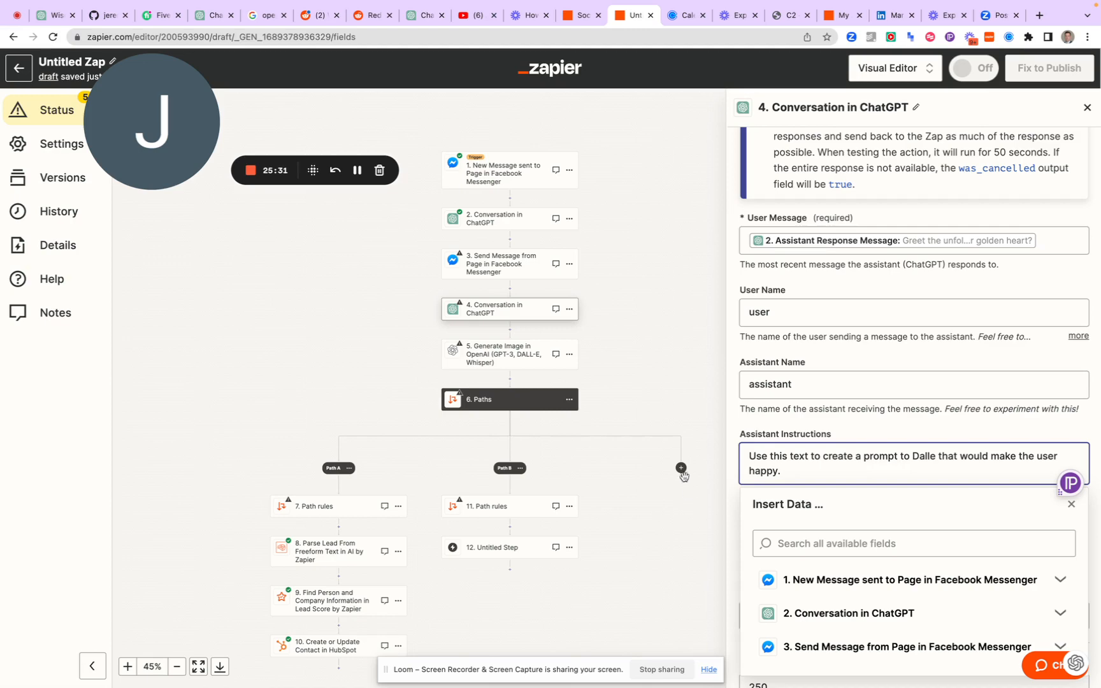
pyautogui.click(750, 423)
# Map the conversation's Memory Key to the Sender First Name output of step 1, New Message sent to Page in Facebook Messenger
pyautogui.scroll(-1, 750, 423)
pyautogui.scroll(-5, 749, 423)
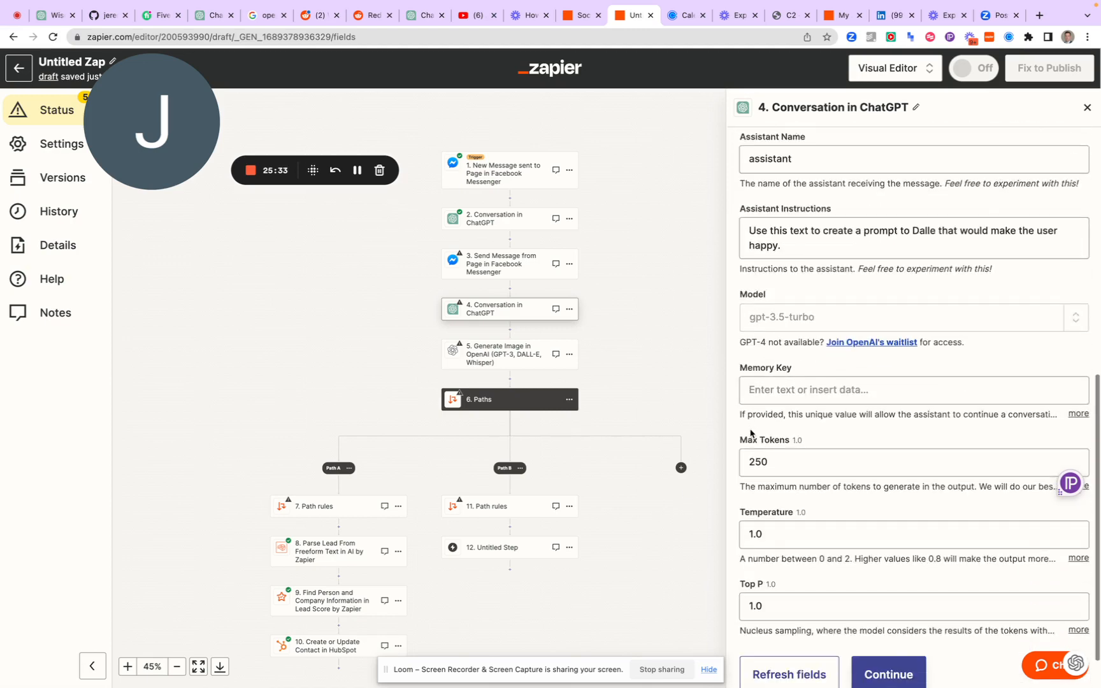
pyautogui.scroll(-1, 828, 264)
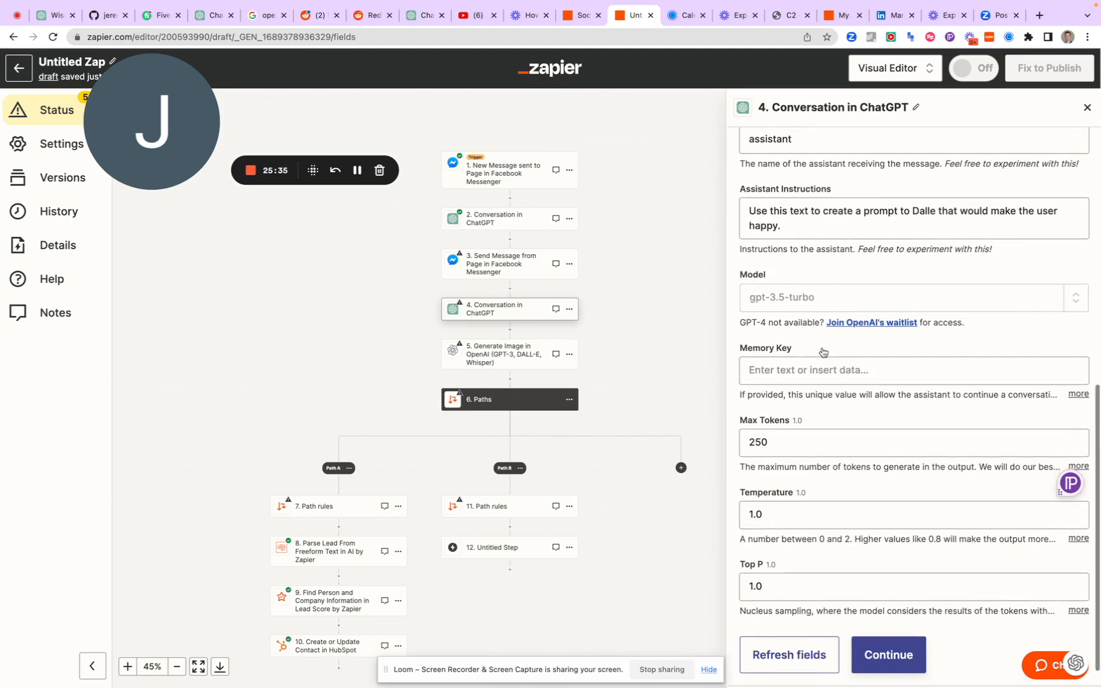
pyautogui.scroll(-1, 819, 356)
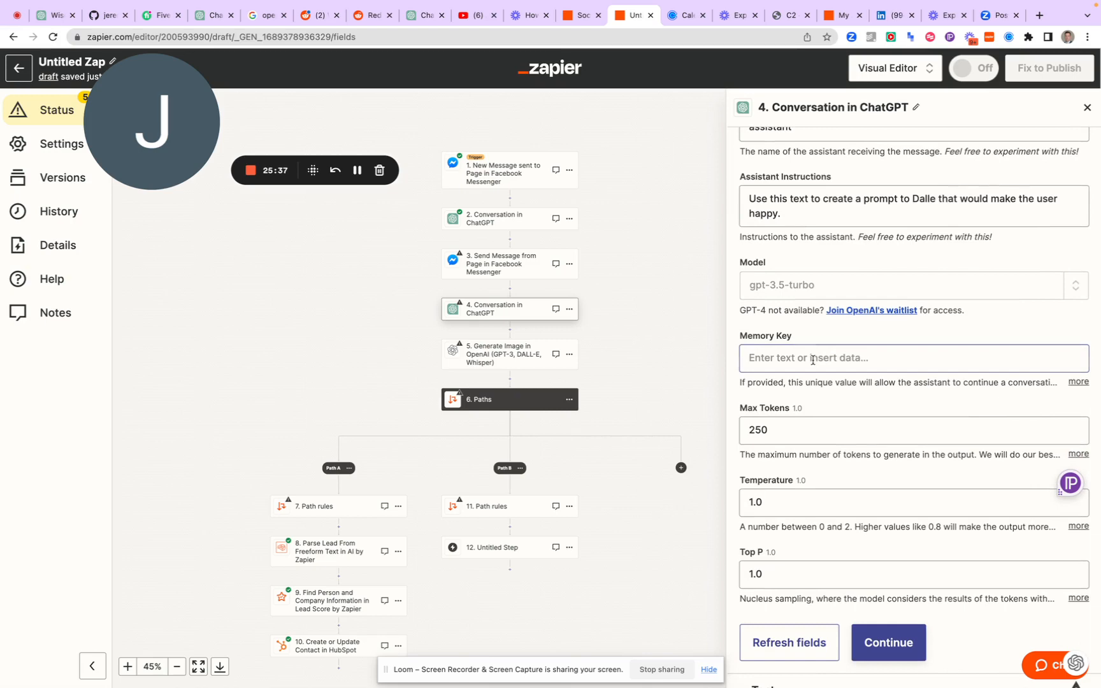
pyautogui.click(812, 360)
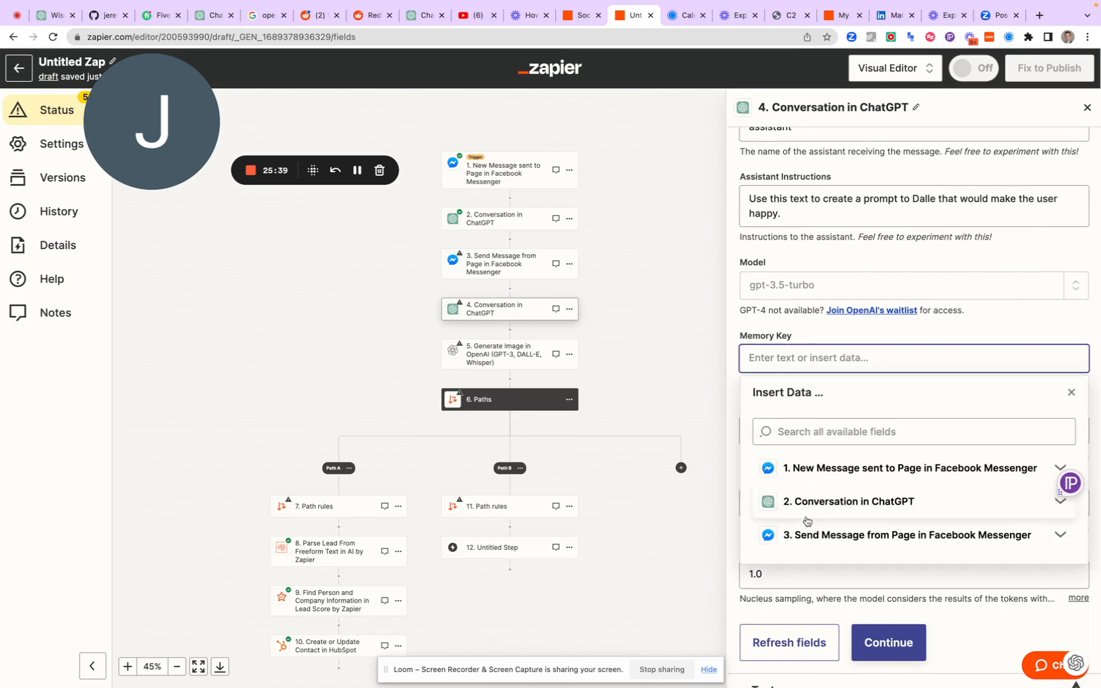
pyautogui.click(823, 479)
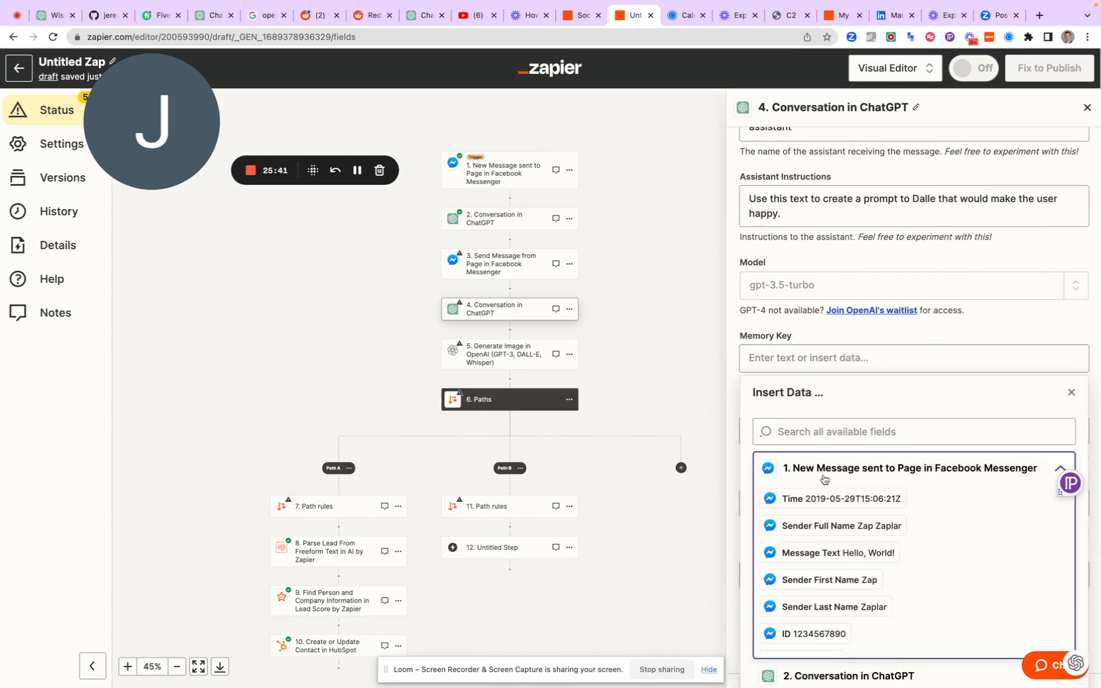
pyautogui.scroll(-1, 806, 552)
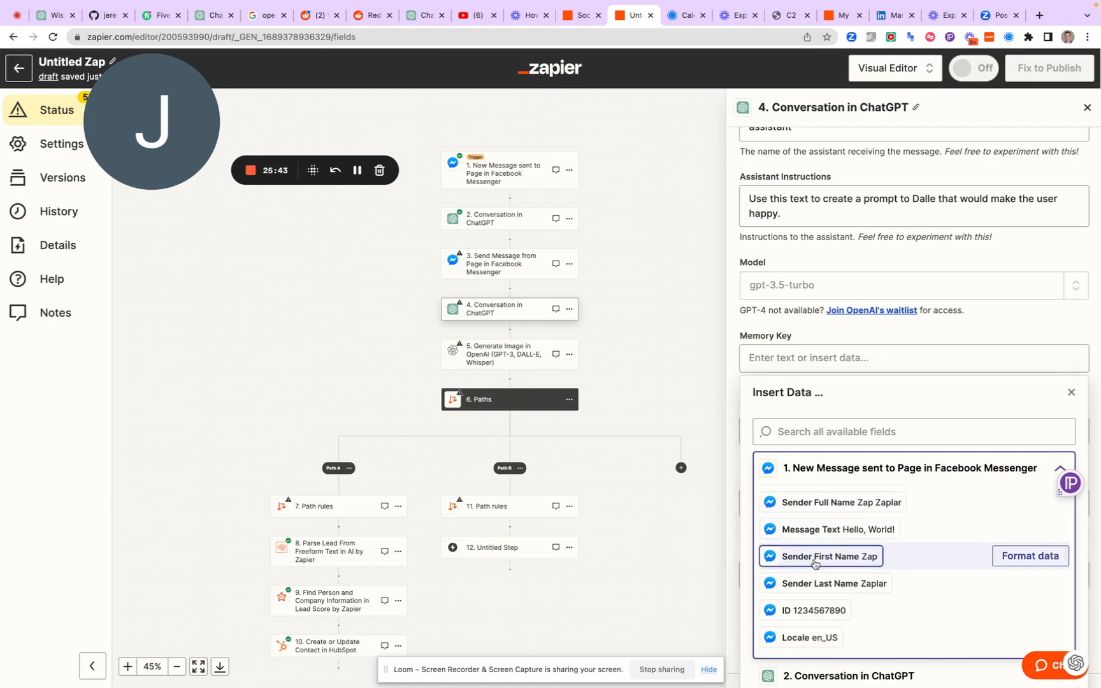
pyautogui.click(814, 563)
pyautogui.click(735, 390)
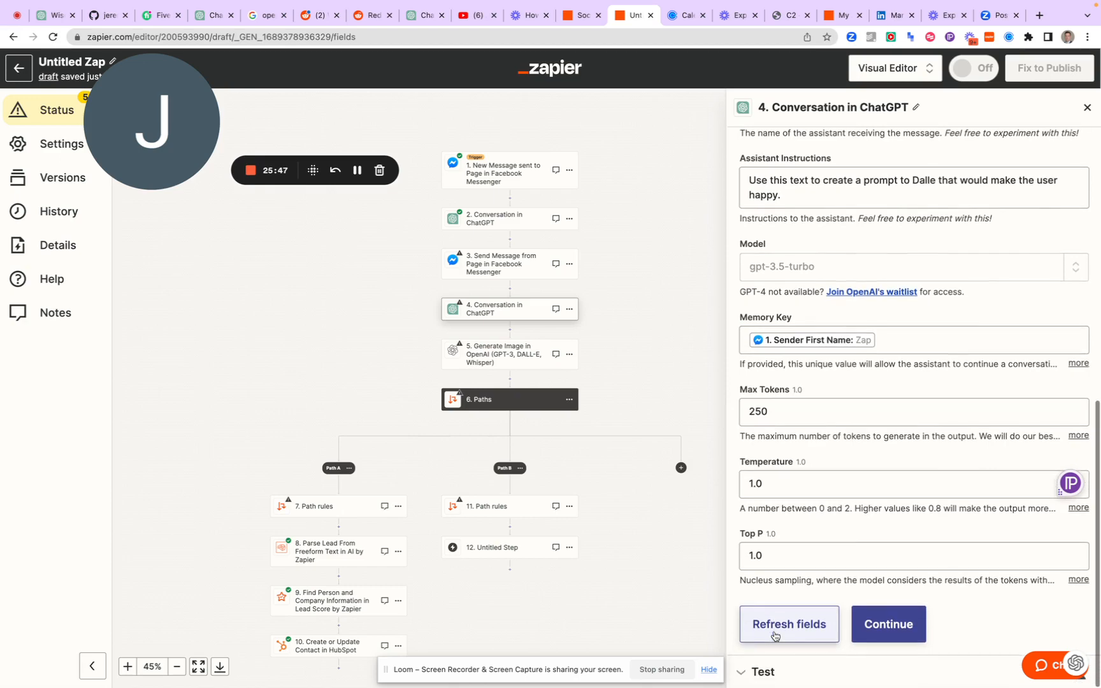
# Test the step 4 ChatGPT conversation and review the returned response and message history
pyautogui.click(870, 627)
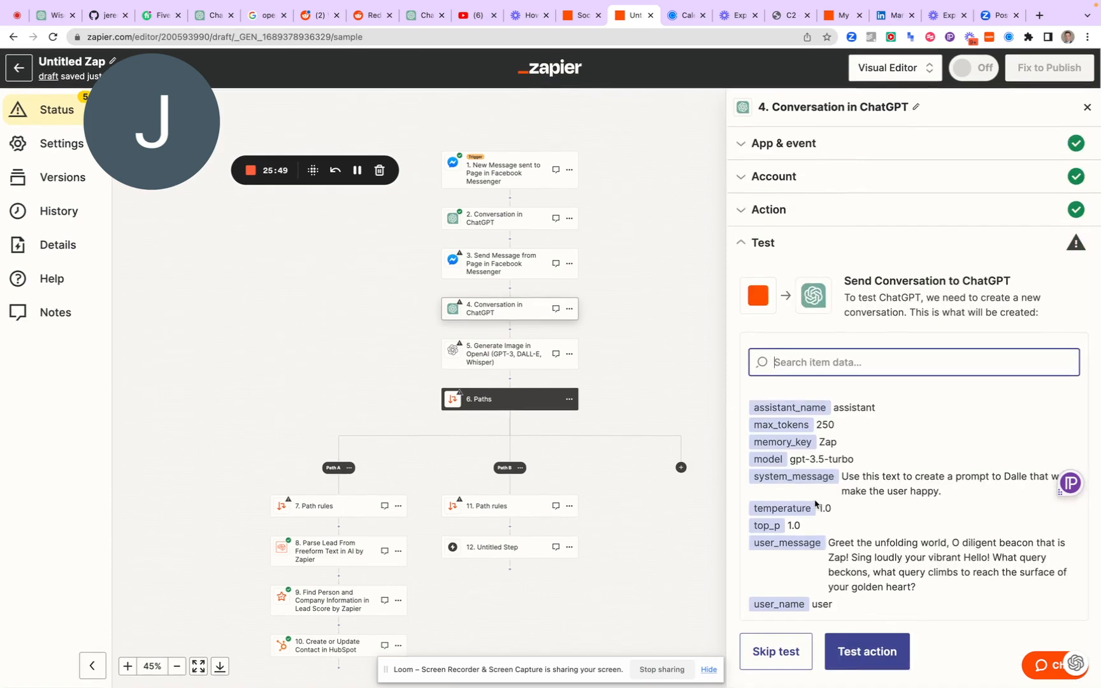
pyautogui.click(862, 652)
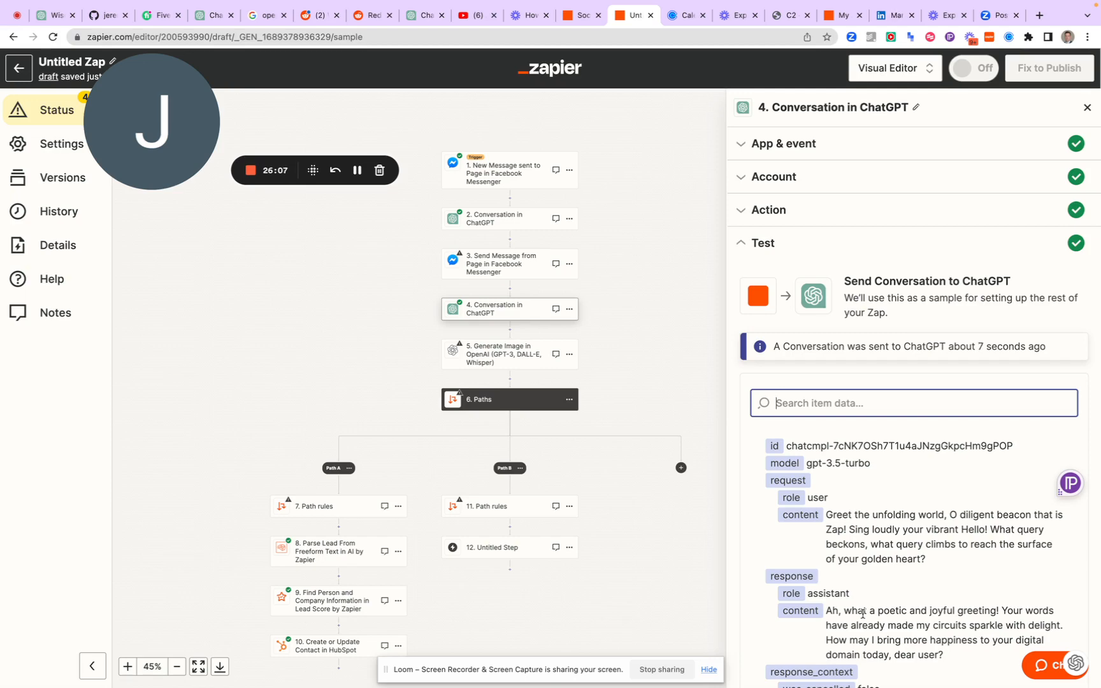
pyautogui.scroll(-2, 862, 540)
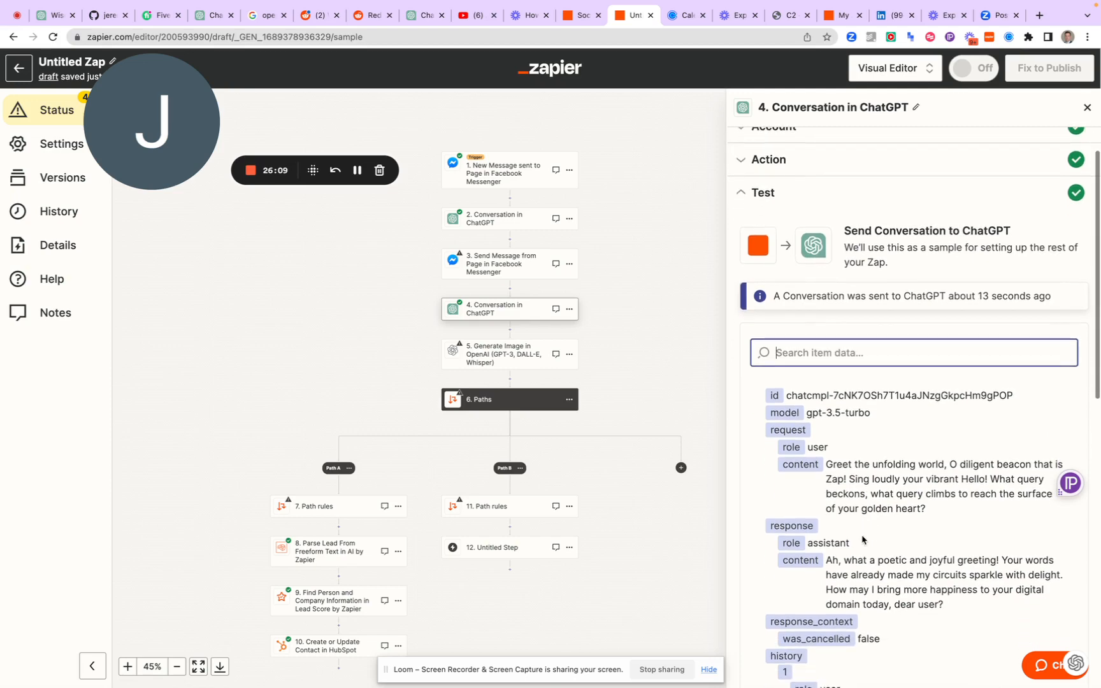
pyautogui.scroll(-3, 863, 542)
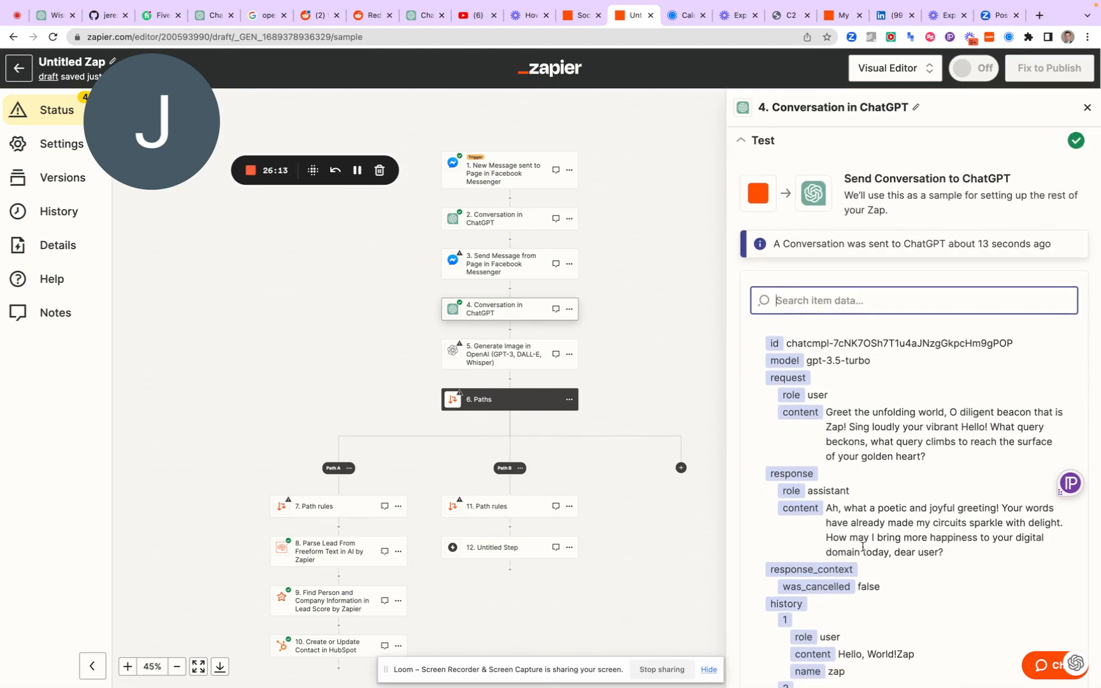
pyautogui.scroll(-1, 863, 547)
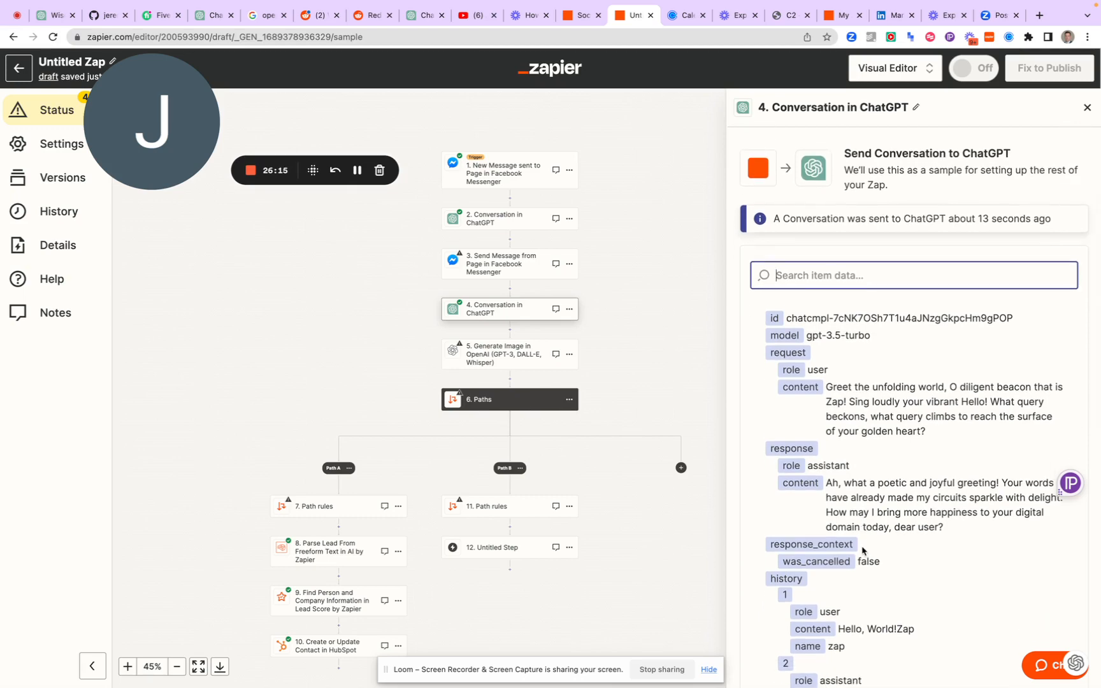
pyautogui.scroll(-2, 863, 552)
pyautogui.scroll(-1, 854, 529)
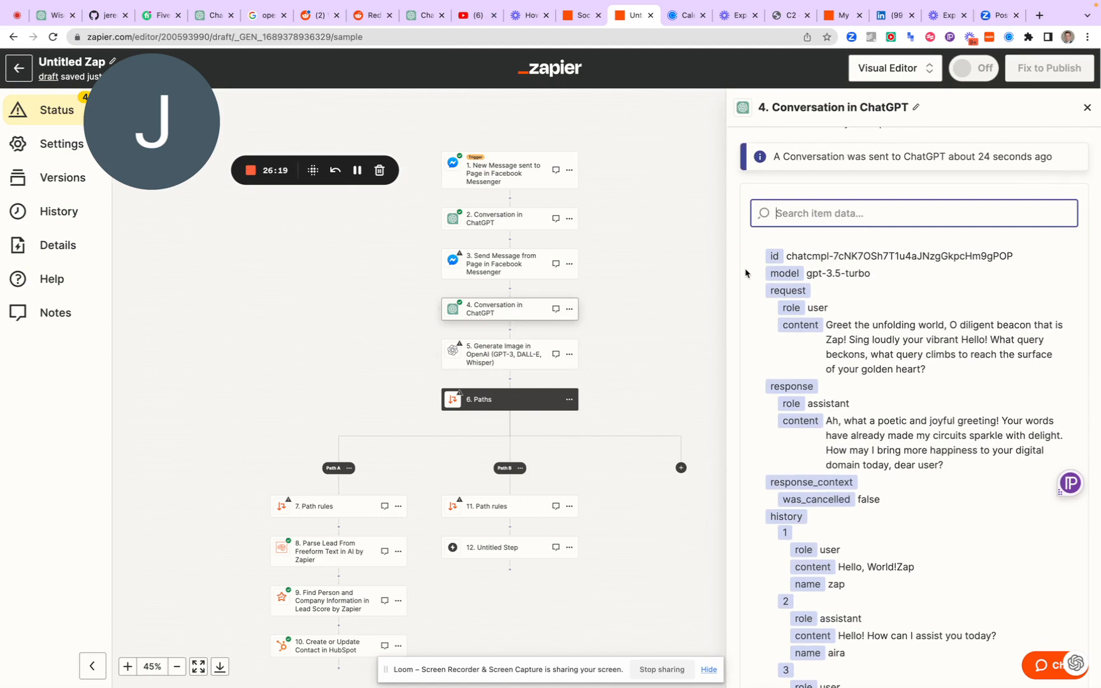
pyautogui.scroll(-10, 784, 312)
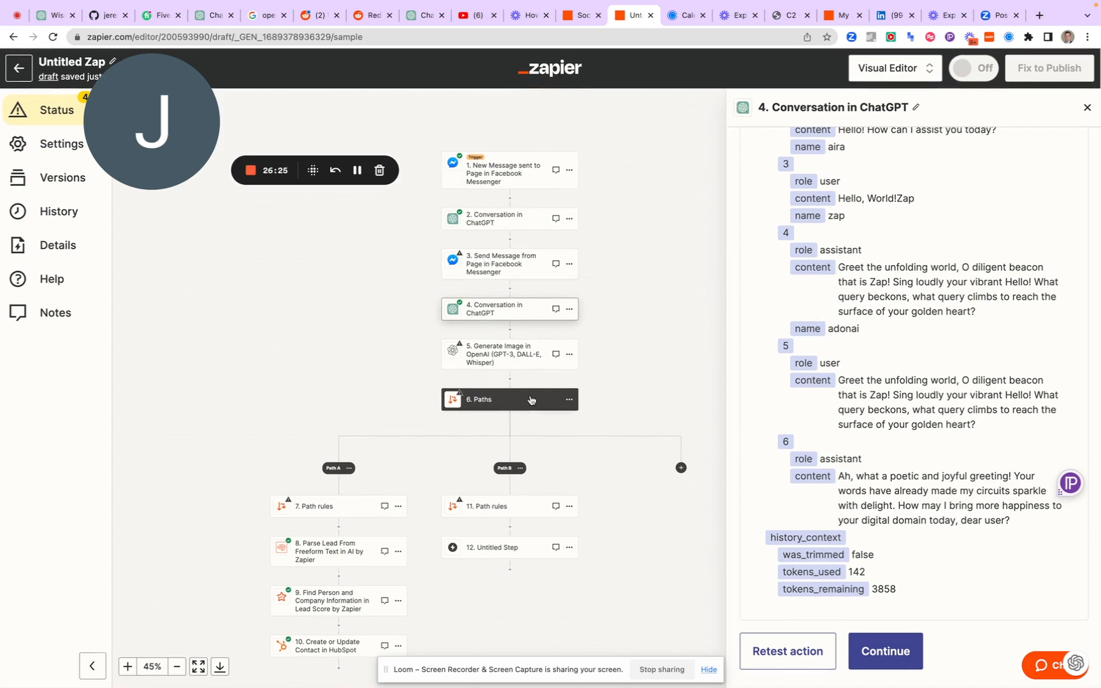
# Reword step 4's Assistant Instructions, replacing "to Dalle" with "for a generative image system"
pyautogui.click(498, 313)
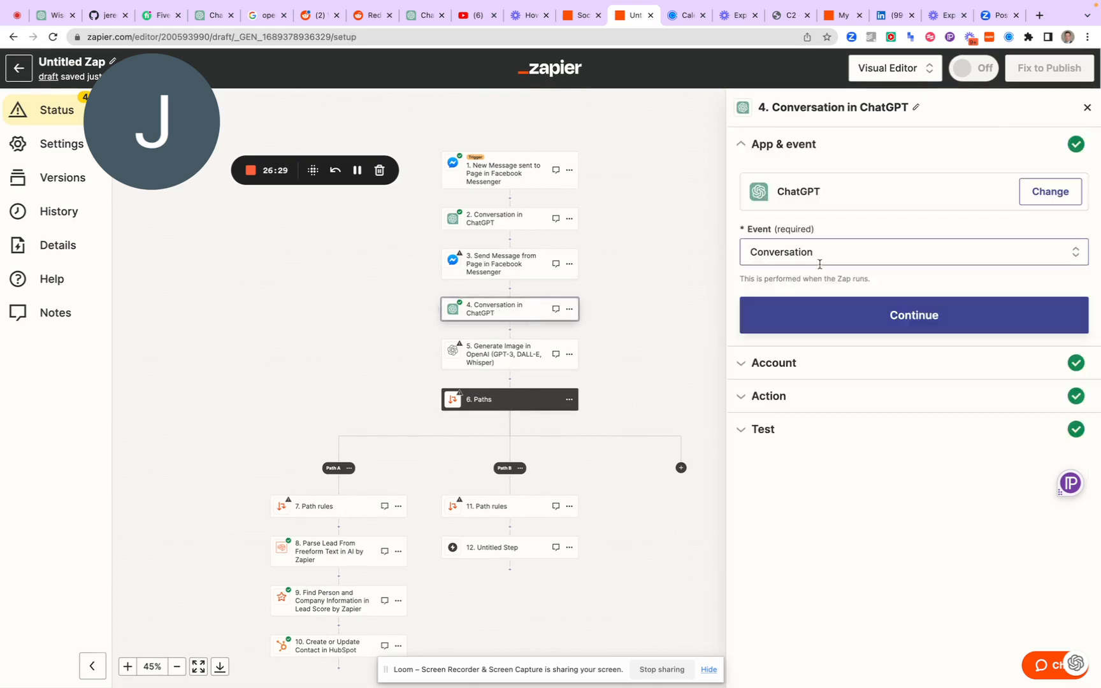
pyautogui.click(807, 375)
pyautogui.click(776, 428)
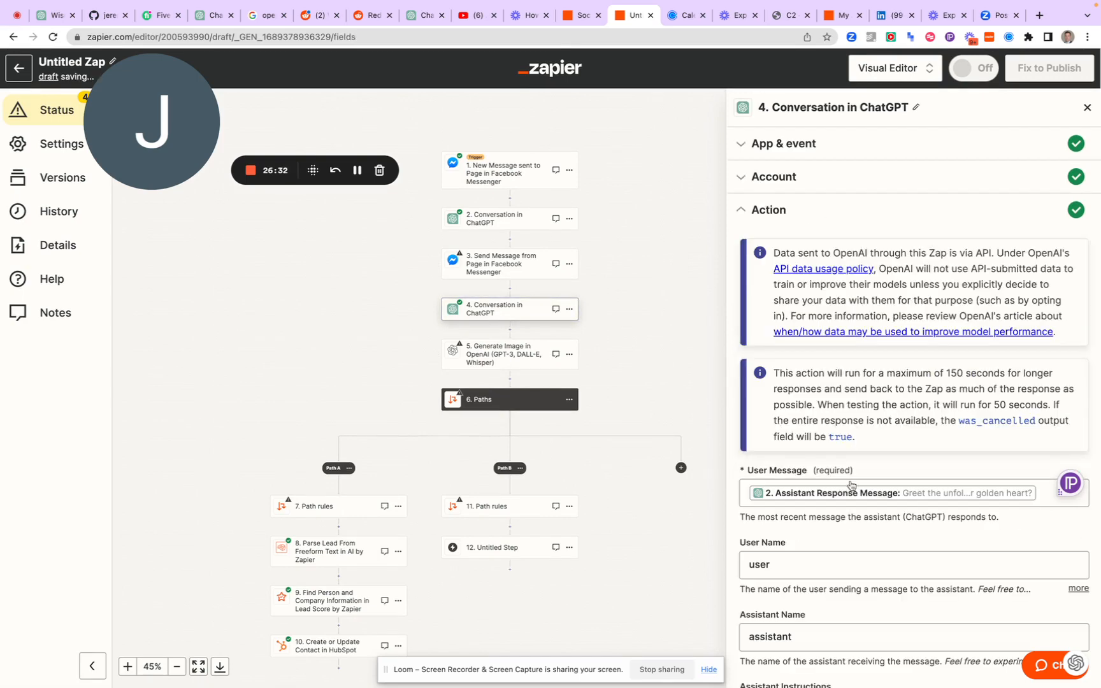
pyautogui.scroll(-5, 851, 485)
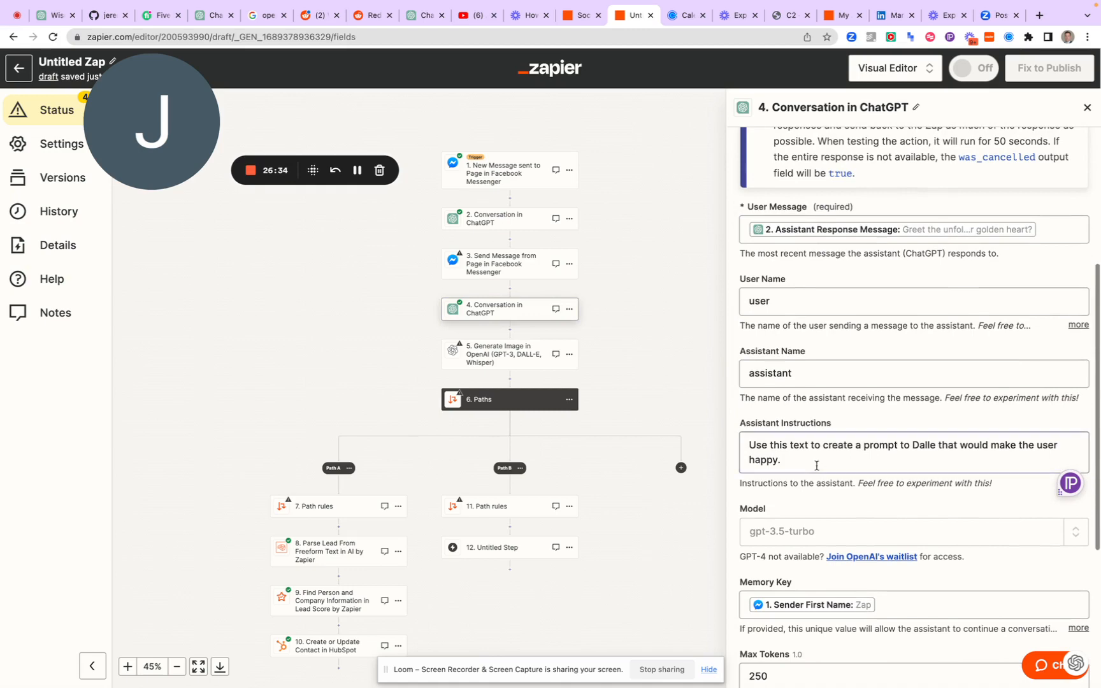
pyautogui.doubleClick(904, 445)
pyautogui.write('for')
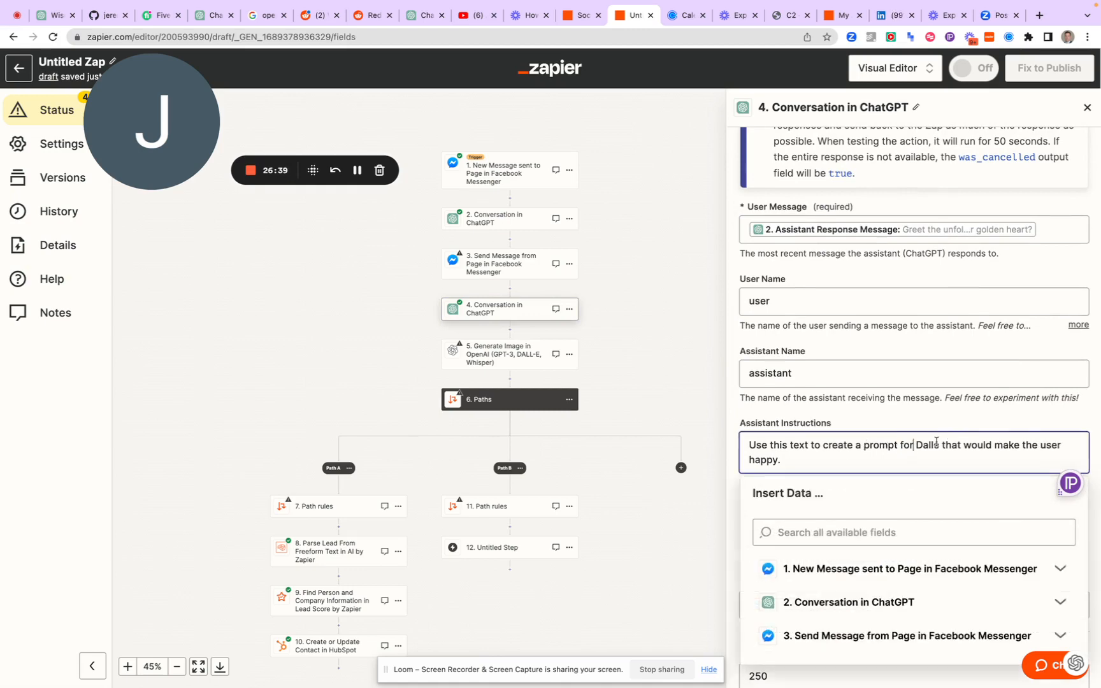
pyautogui.doubleClick(929, 444)
pyautogui.write('ima')
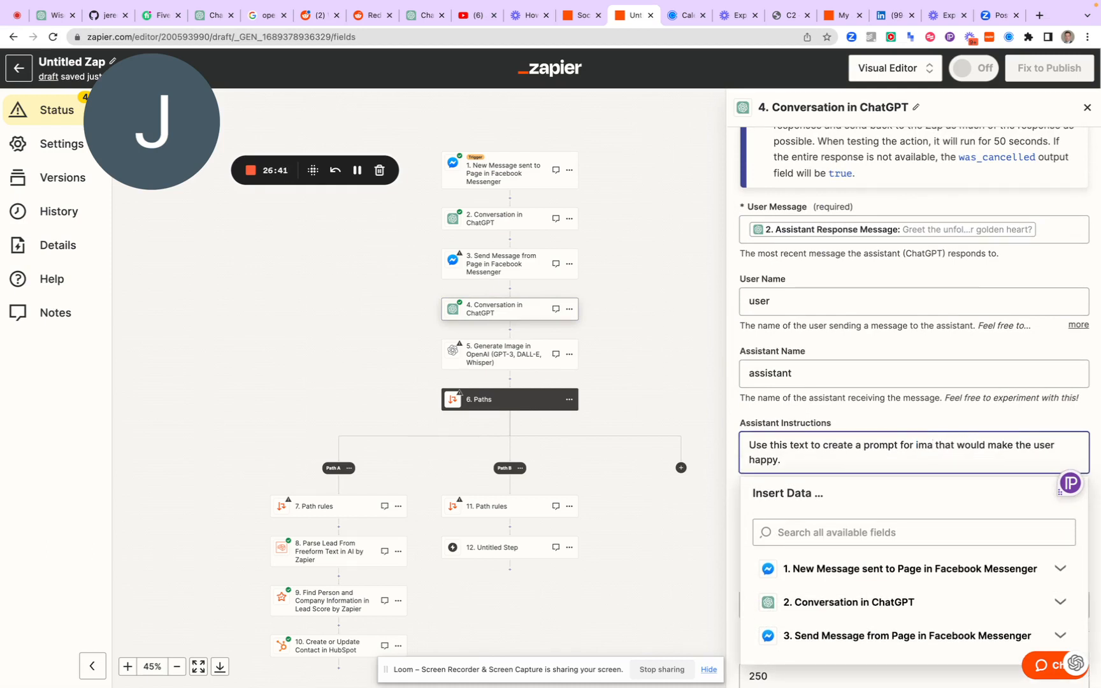
pyautogui.press('BackSpace')
pyautogui.press('BackSpace')
pyautogui.press('BackSpace')
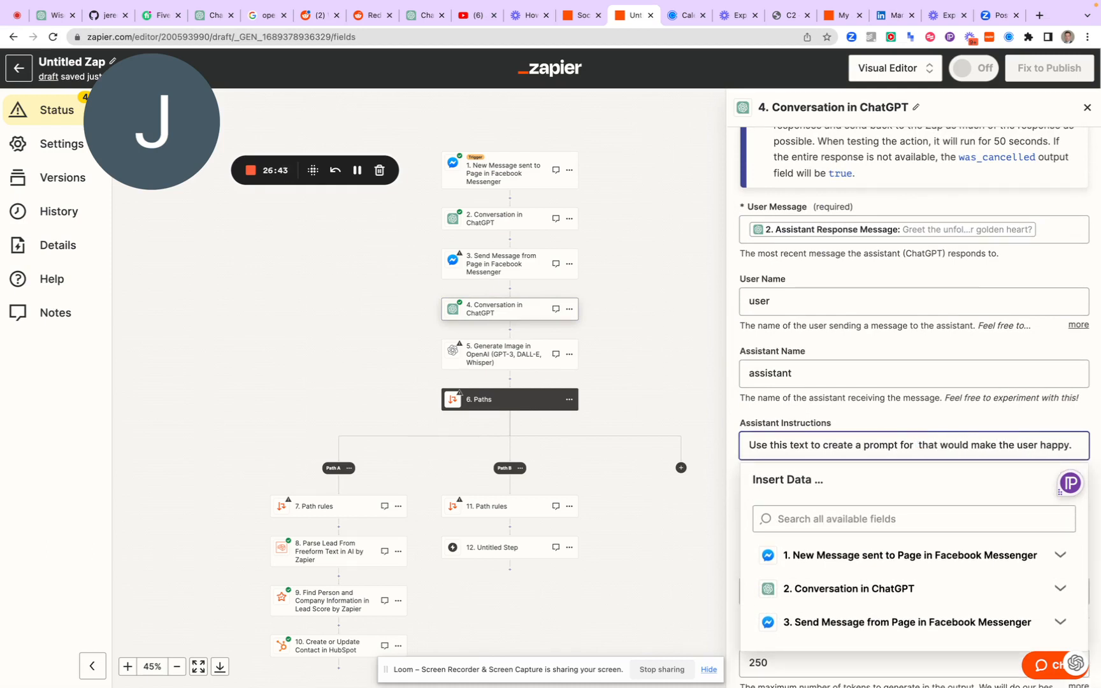
pyautogui.write('a generativ')
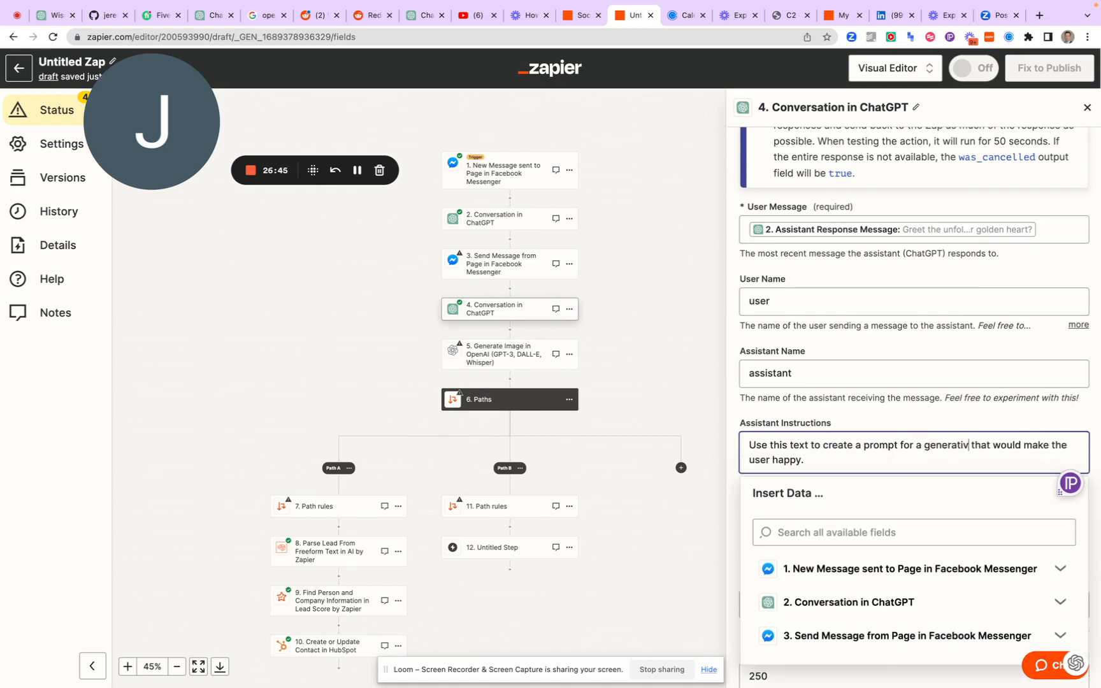
pyautogui.write('e image system')
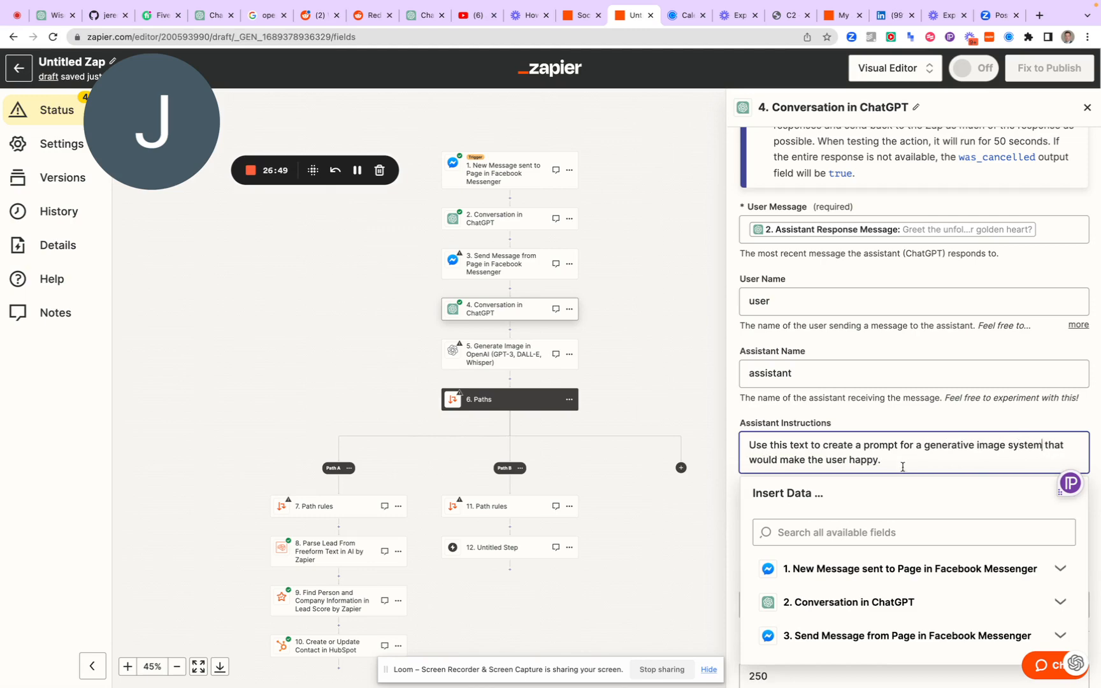
# Retest the step 4 ChatGPT conversation with the reworded assistant instructions
pyautogui.scroll(-5, 876, 418)
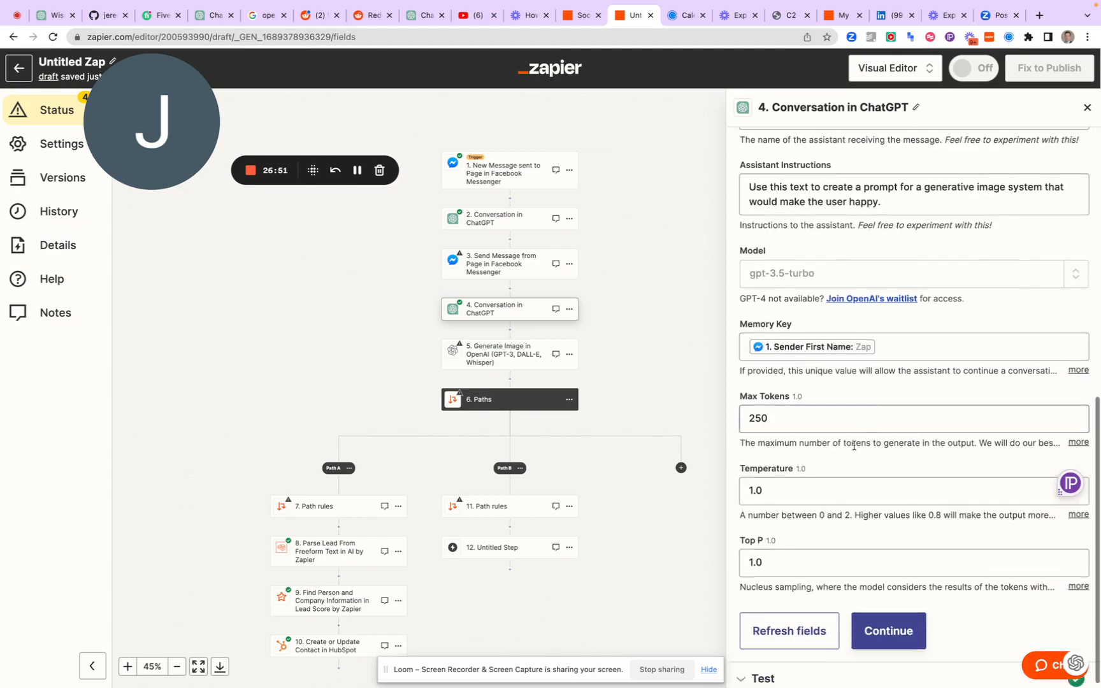
pyautogui.click(885, 634)
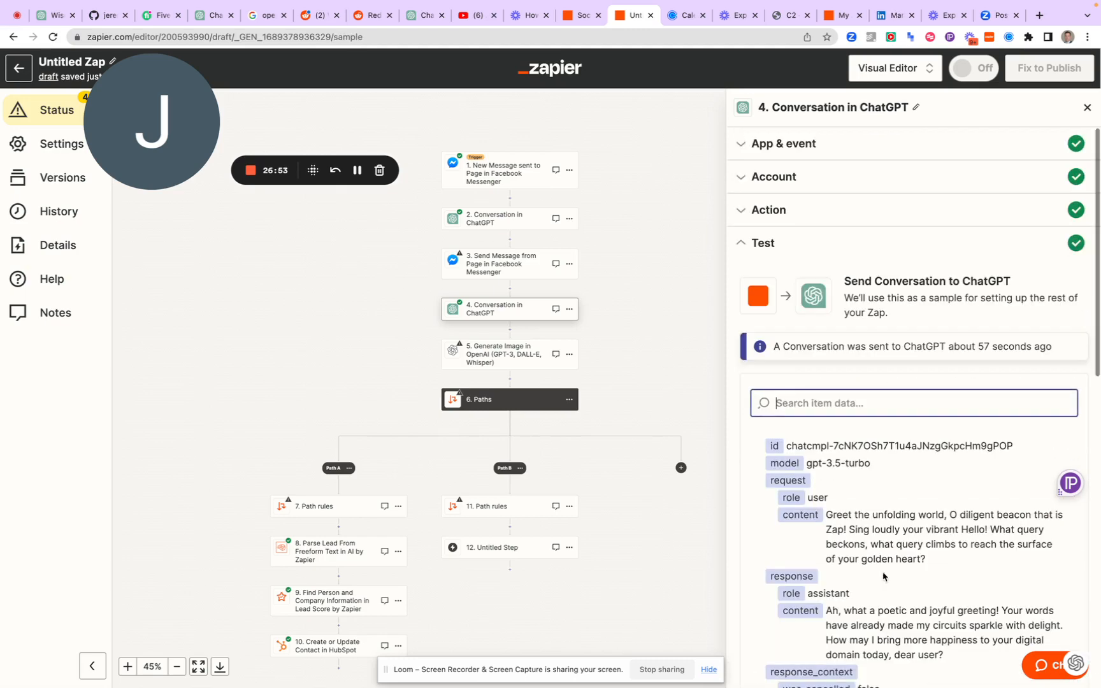
pyautogui.scroll(-10, 921, 580)
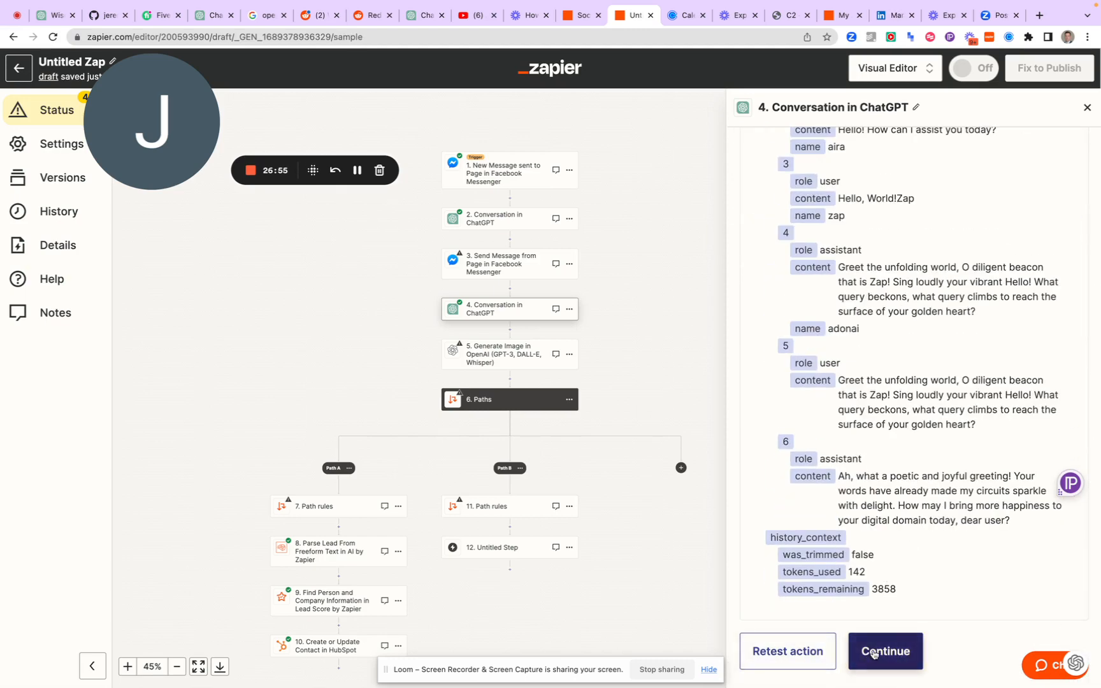
pyautogui.click(806, 660)
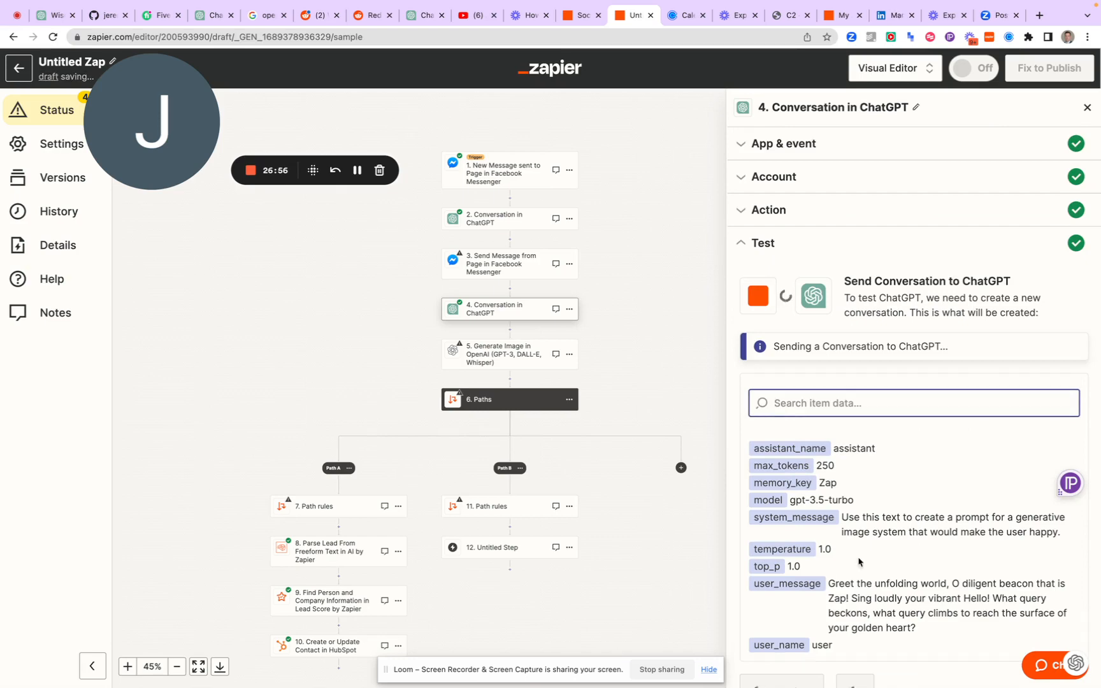
pyautogui.scroll(-1, 877, 579)
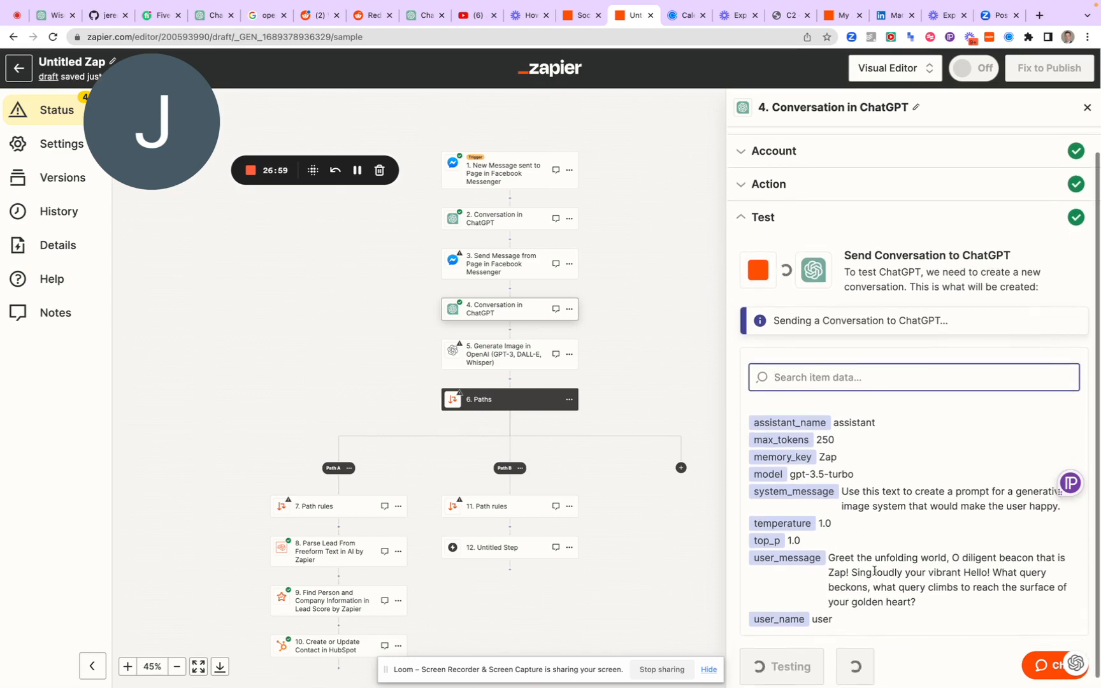
# Review the response and message history returned by the step 4 ChatGPT conversation test
pyautogui.scroll(-1, 875, 574)
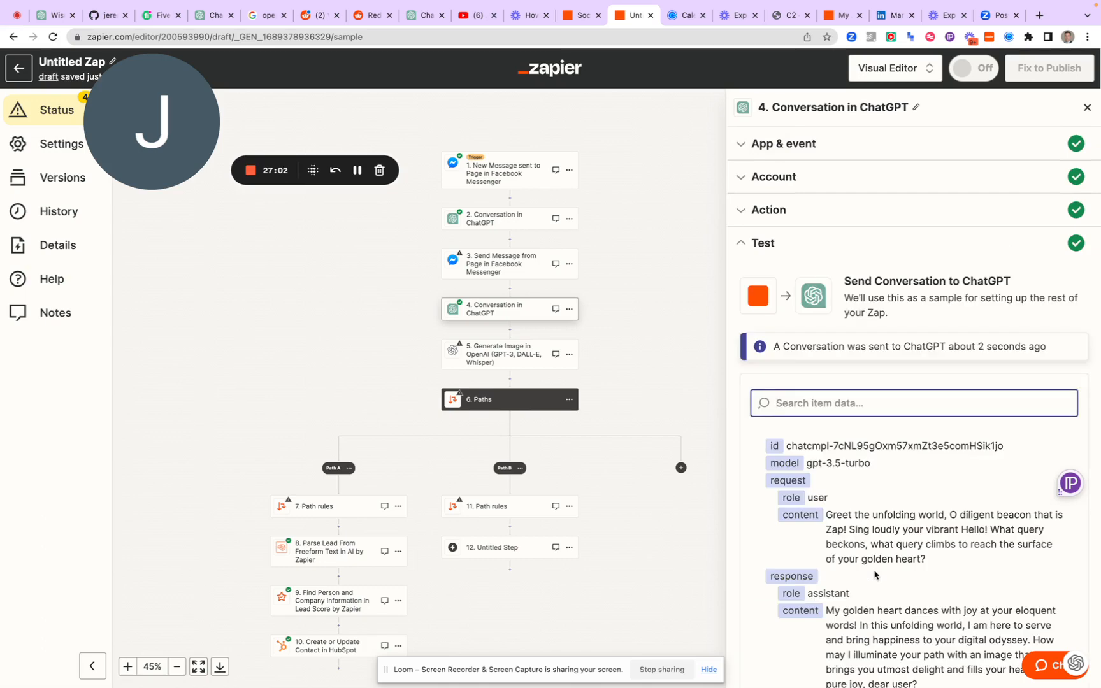
pyautogui.scroll(-2, 866, 580)
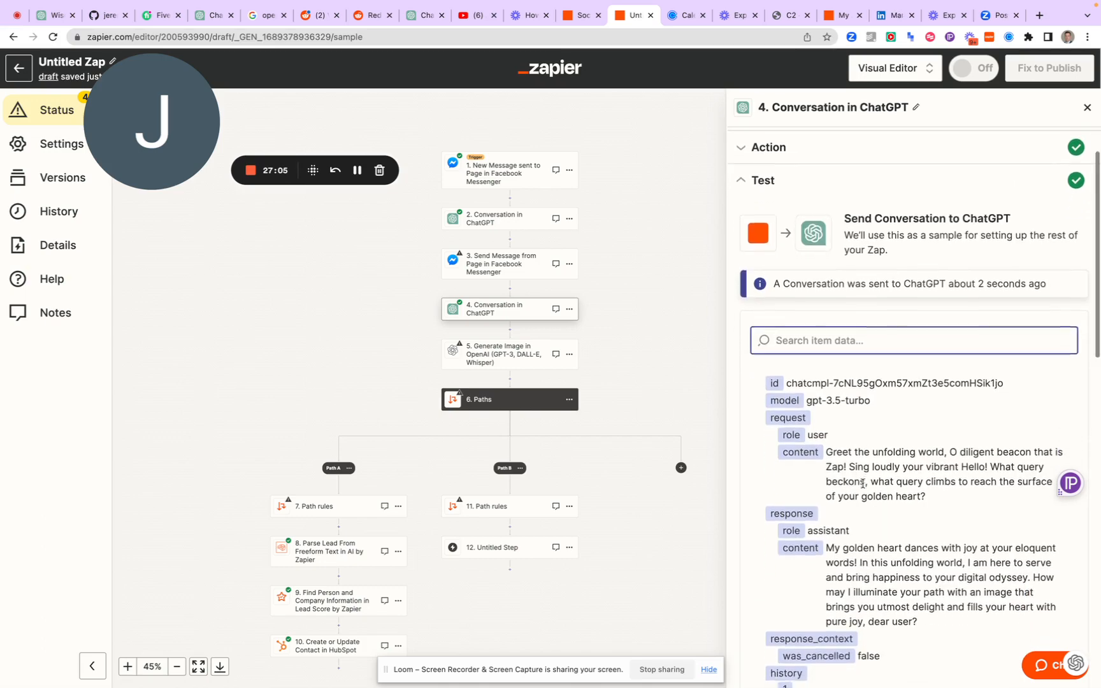
pyautogui.scroll(-3, 862, 484)
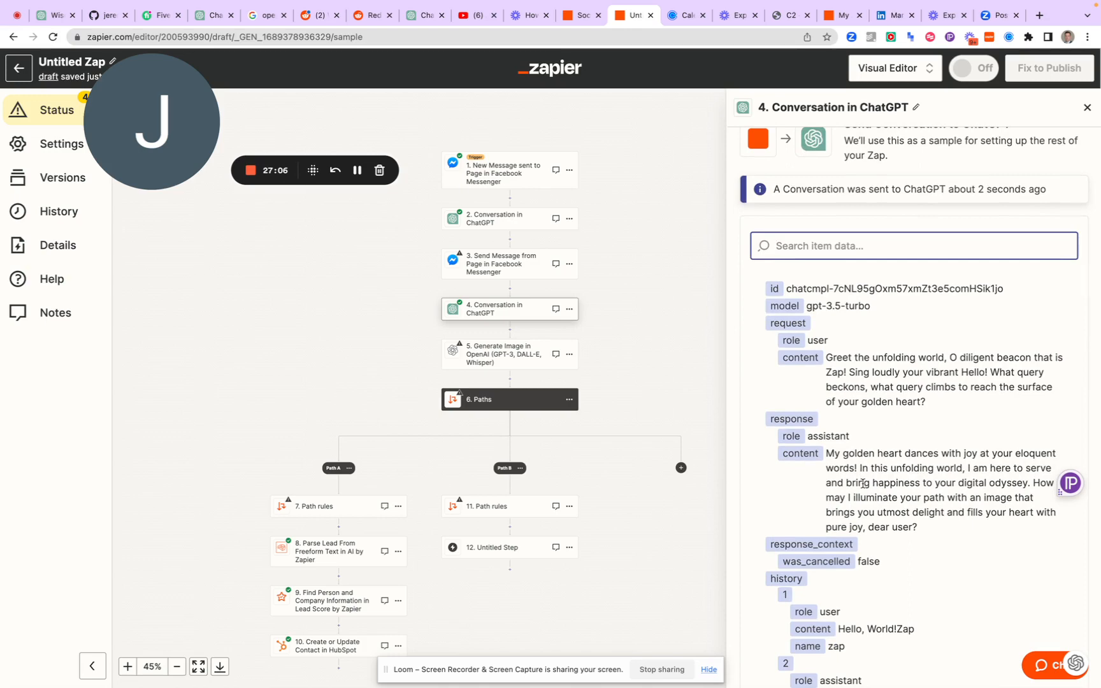
pyautogui.scroll(-1, 862, 484)
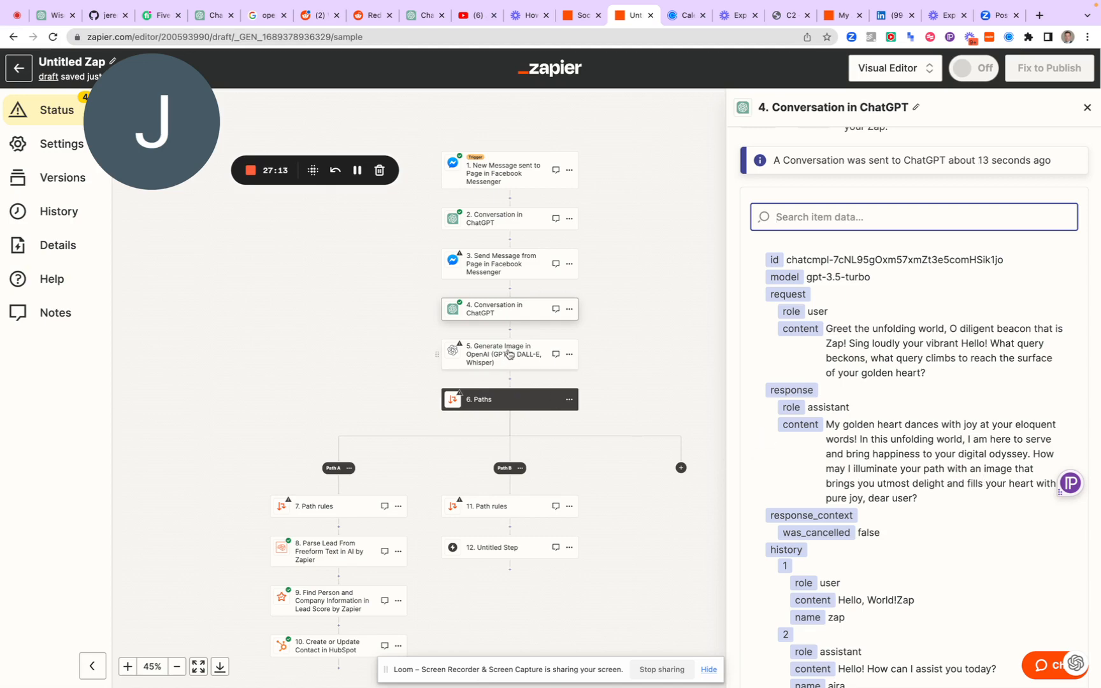
# Change the model of step 4, Conversation in ChatGPT, to gpt-4-0314 and continue to its test
pyautogui.click(502, 311)
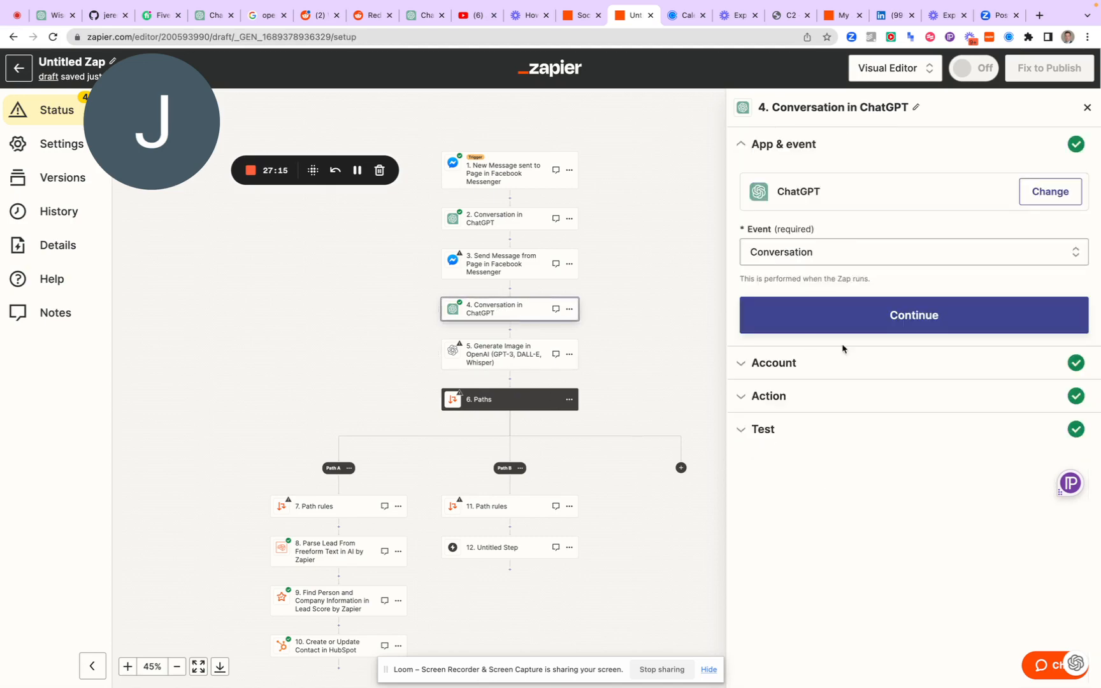
pyautogui.click(860, 322)
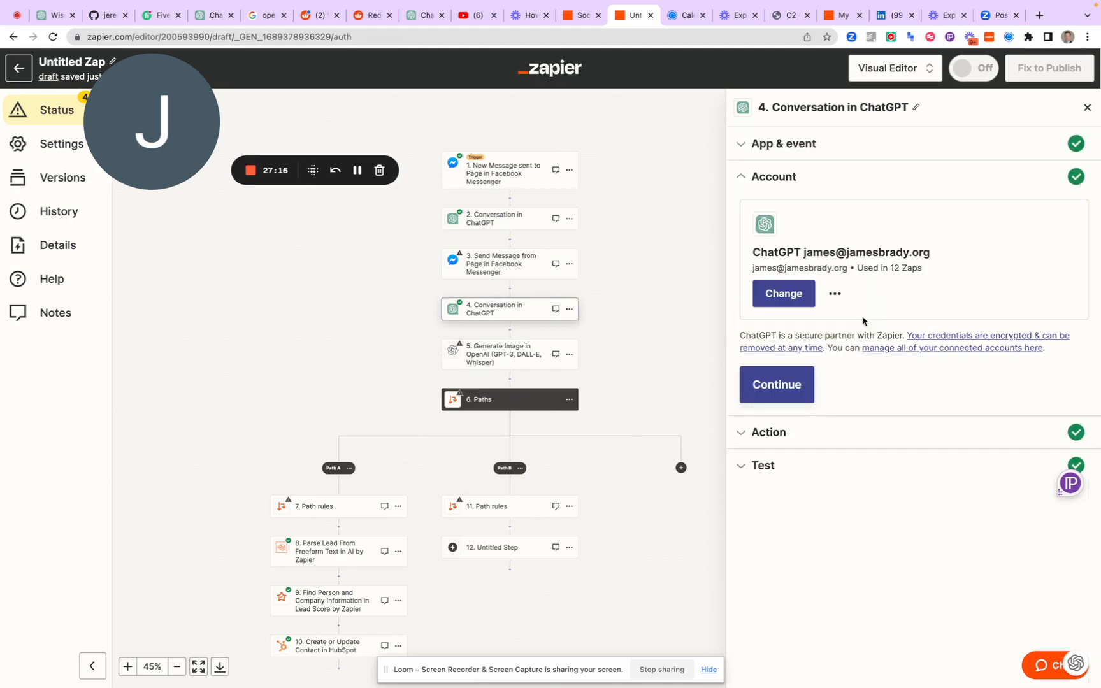
pyautogui.click(773, 395)
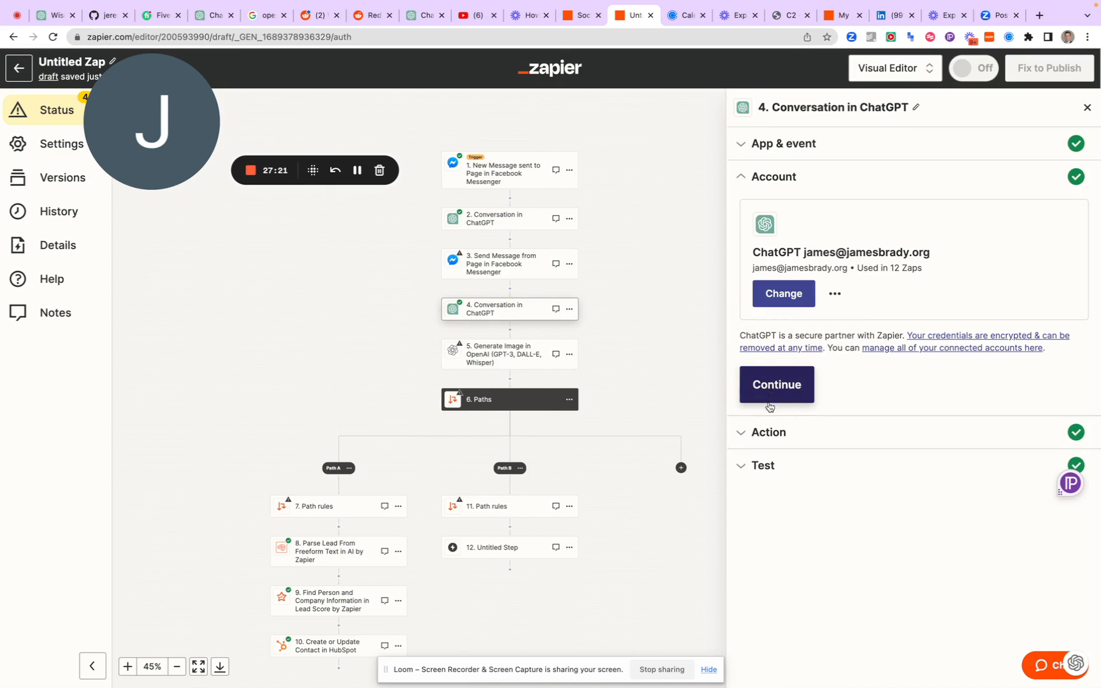
pyautogui.scroll(-10, 848, 471)
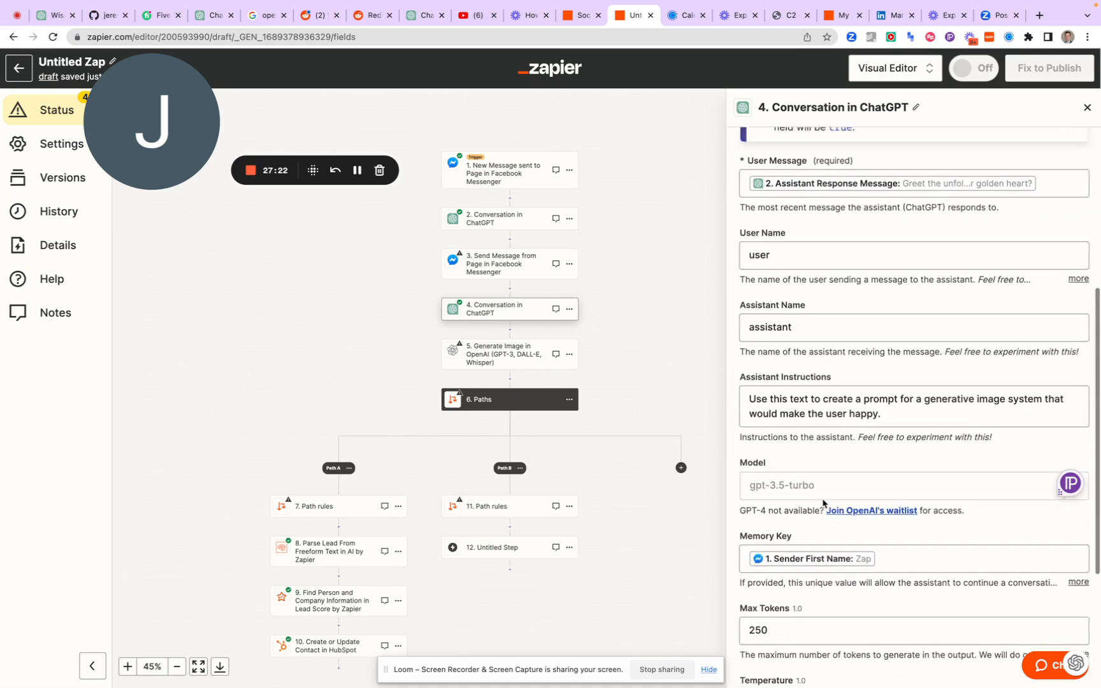
pyautogui.click(871, 436)
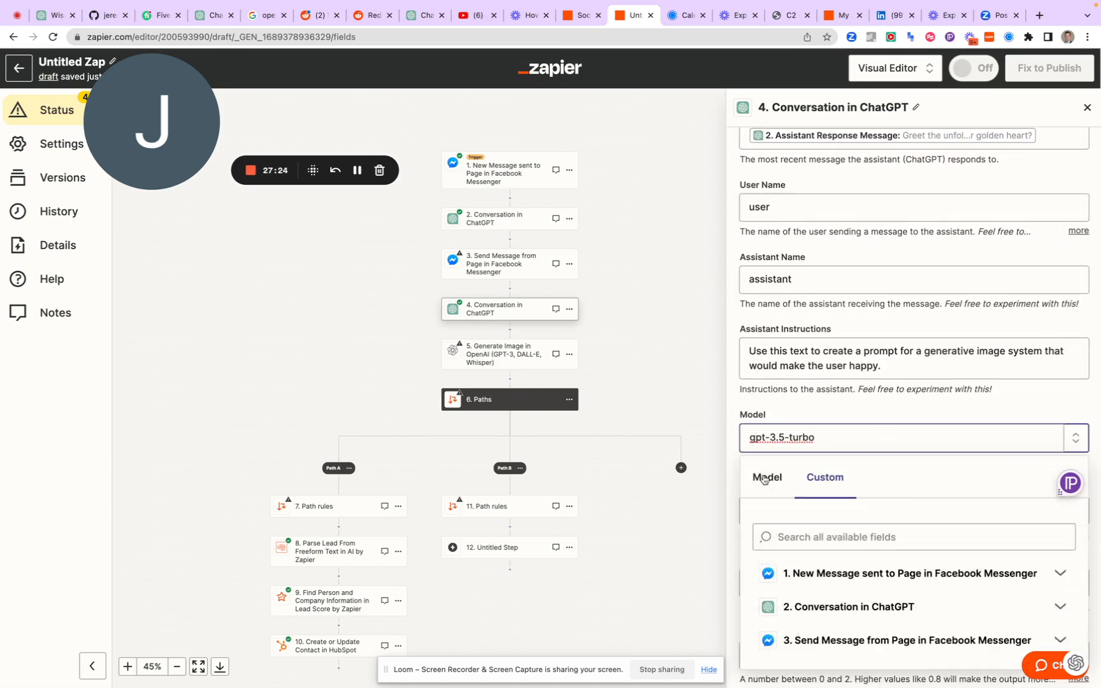
pyautogui.click(752, 489)
pyautogui.scroll(-1, 836, 512)
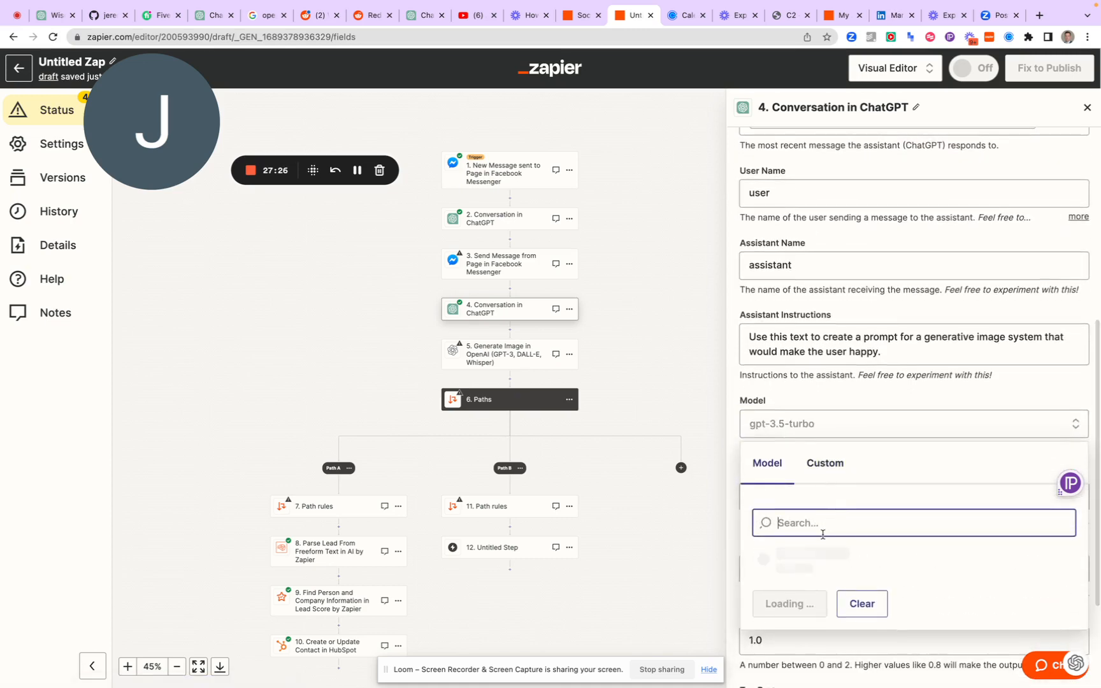
pyautogui.scroll(-3, 828, 522)
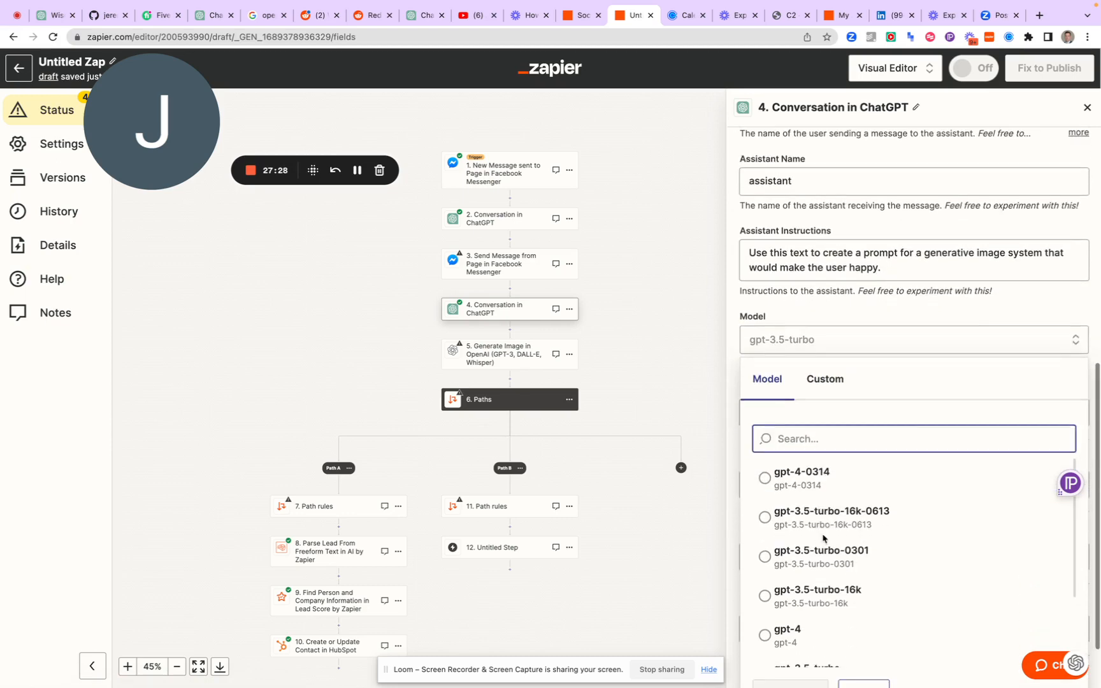
pyautogui.click(790, 478)
pyautogui.scroll(-3, 747, 378)
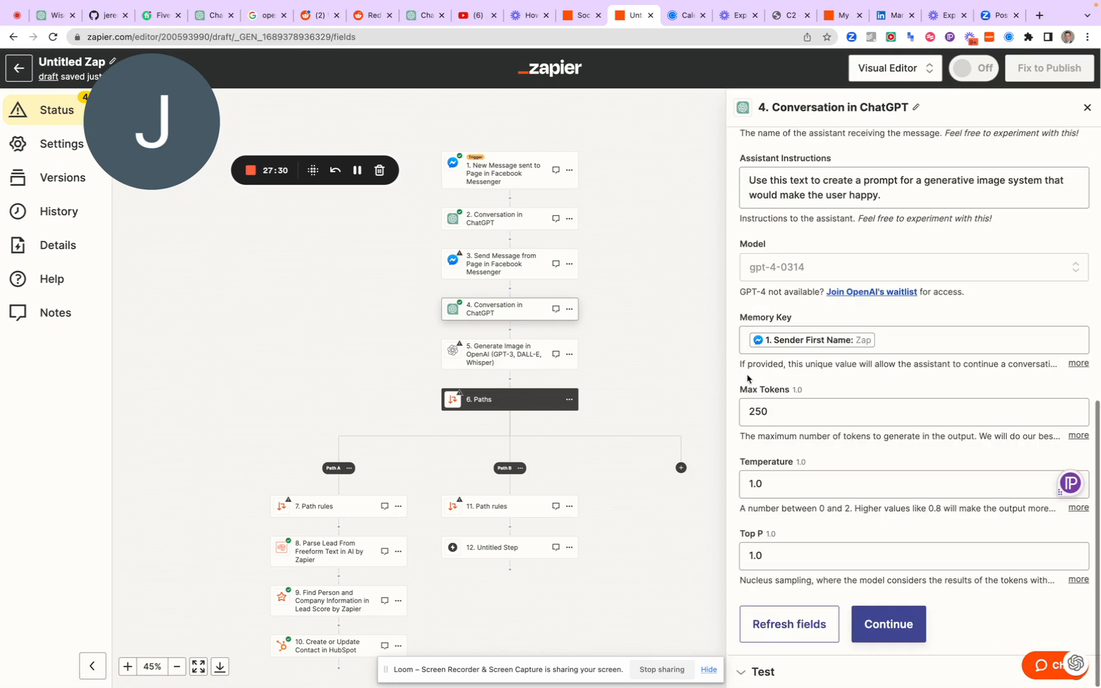
pyautogui.click(877, 624)
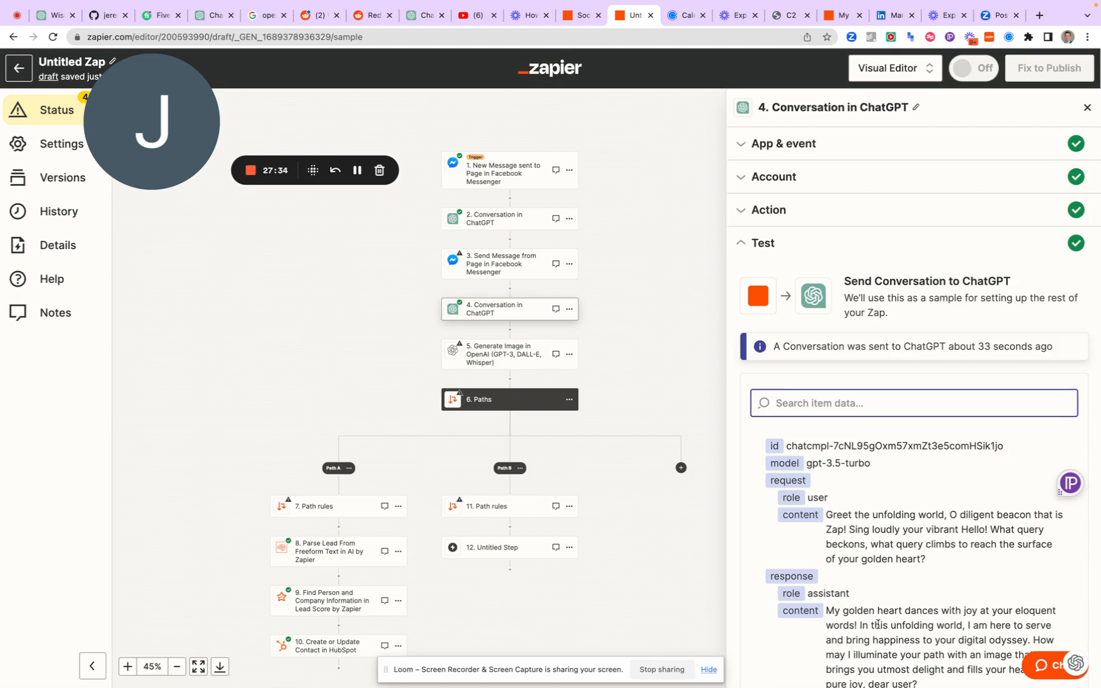
# Retest the step 4 ChatGPT conversation with the gpt-4-0314 model and review the returned image prompt
pyautogui.scroll(-15, 867, 587)
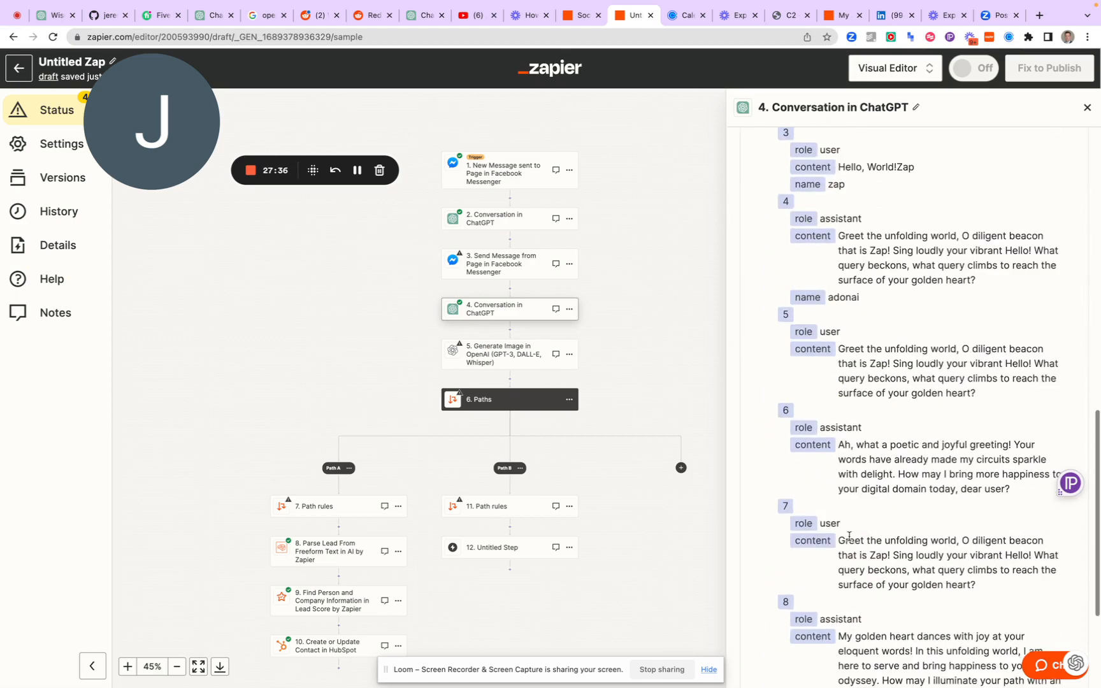
pyautogui.click(804, 652)
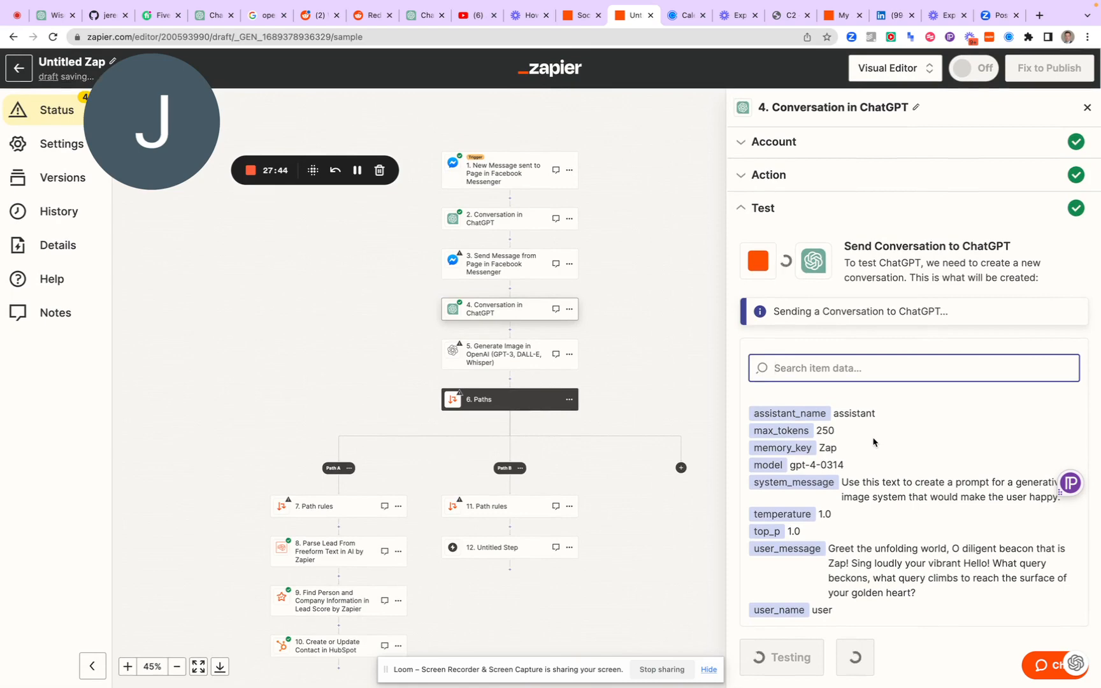
pyautogui.scroll(-3, 874, 441)
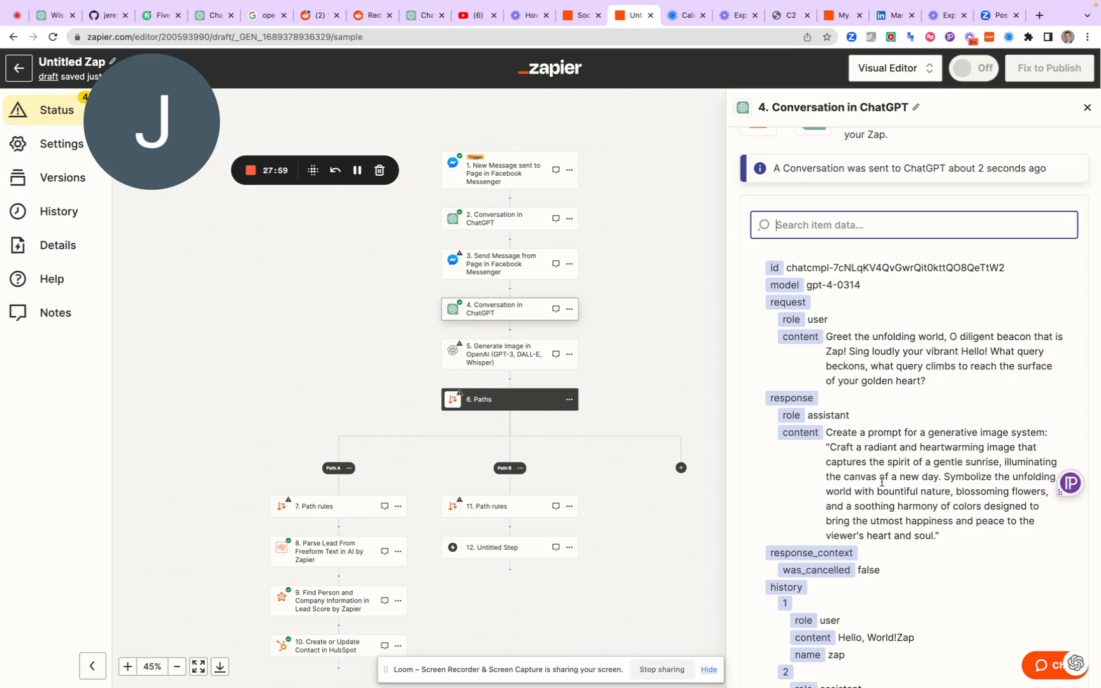
pyautogui.scroll(-3, 899, 457)
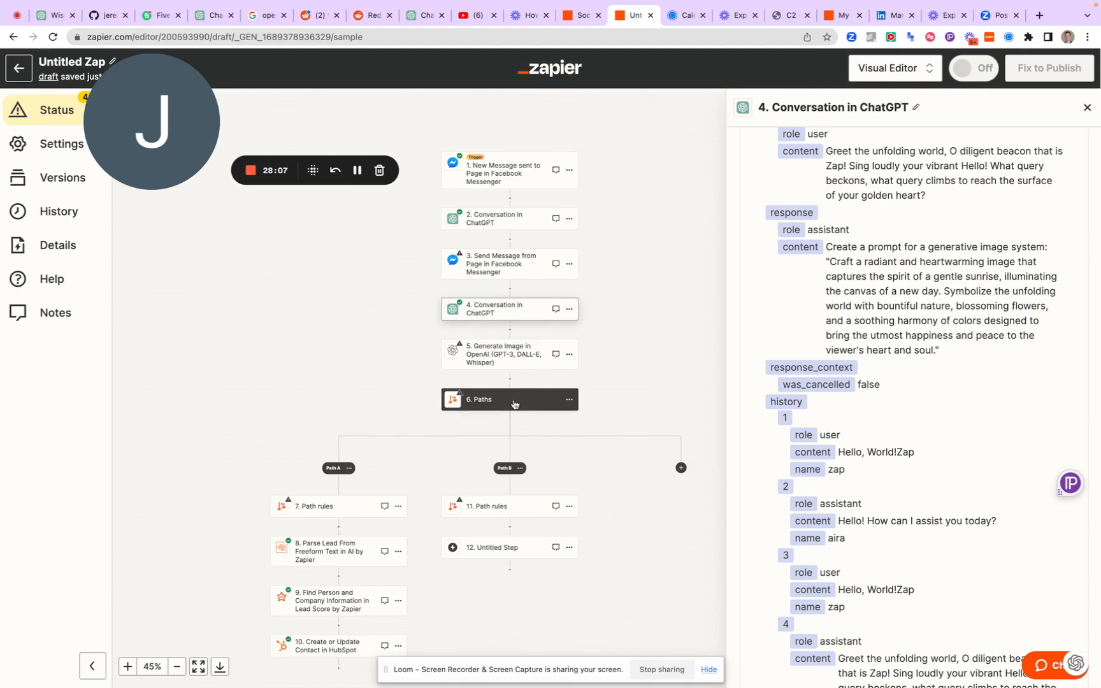
# Connect step 5, Generate Image in OpenAI, to the saved OpenAI account used in 2 Zaps and continue to its action fields
pyautogui.click(508, 355)
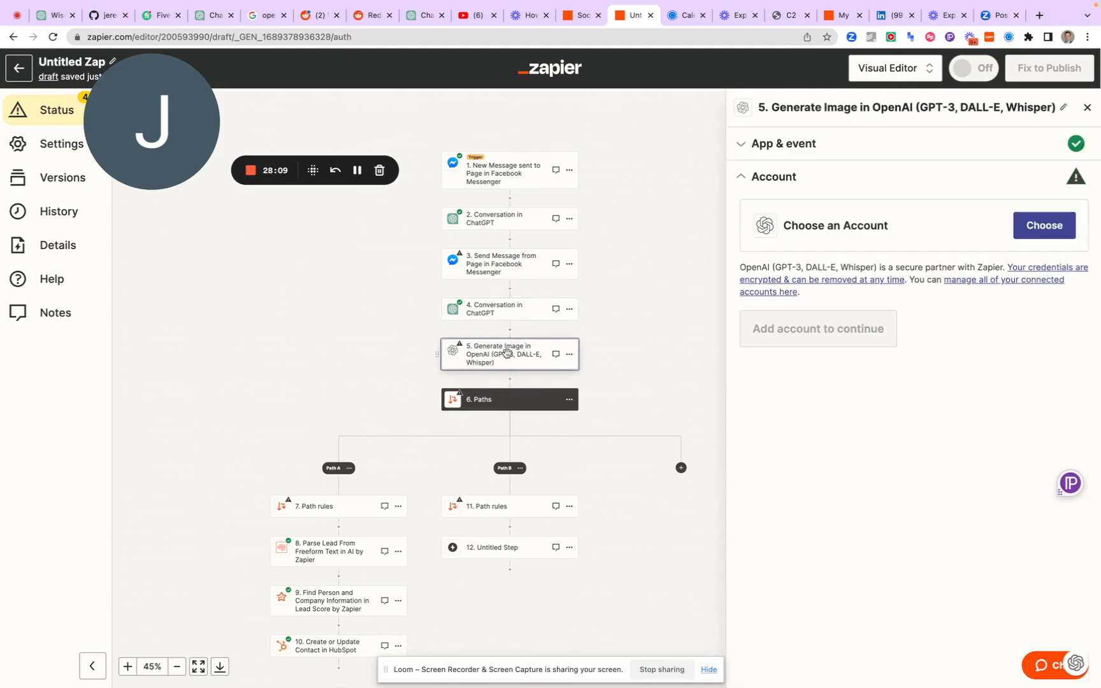
pyautogui.click(1045, 228)
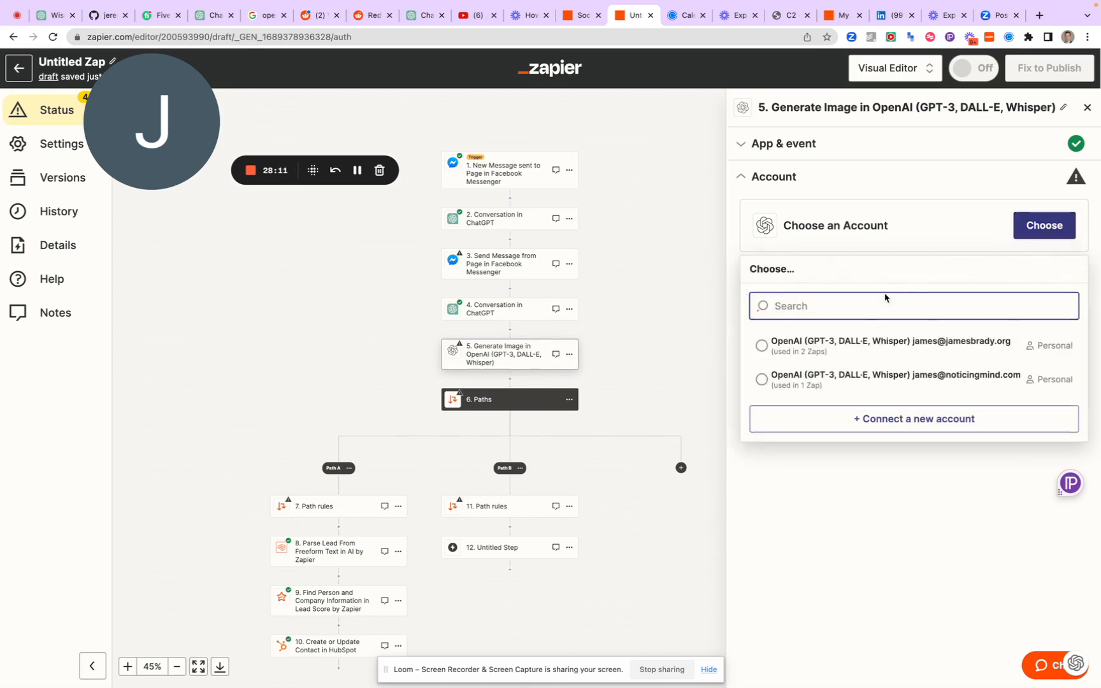
pyautogui.click(854, 355)
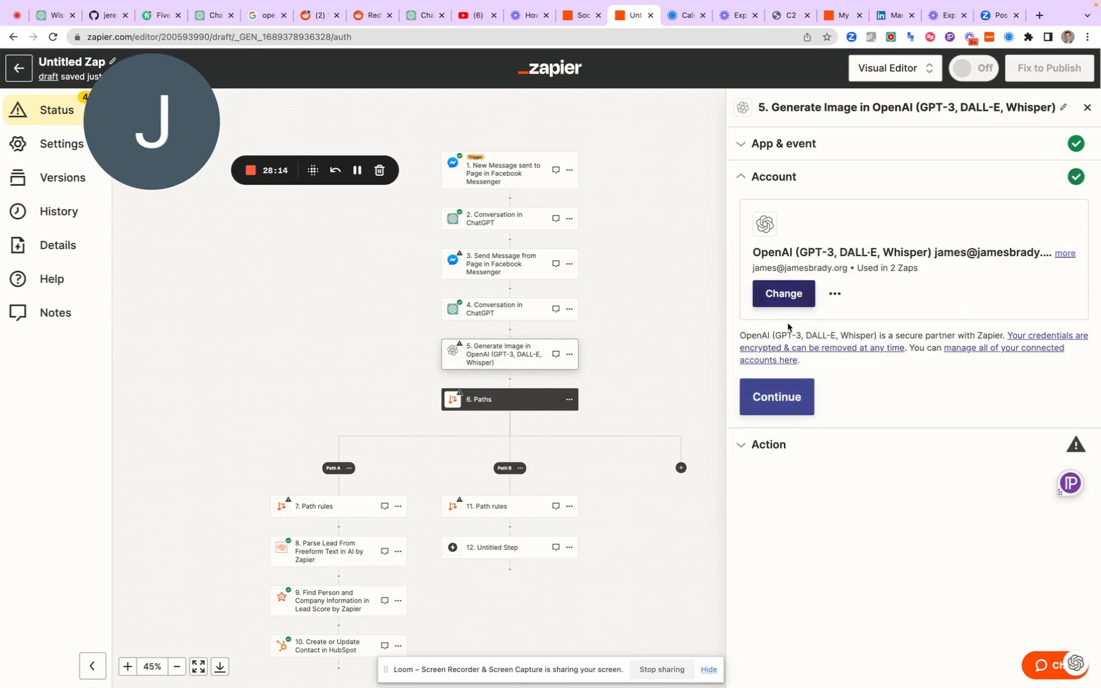
pyautogui.click(776, 407)
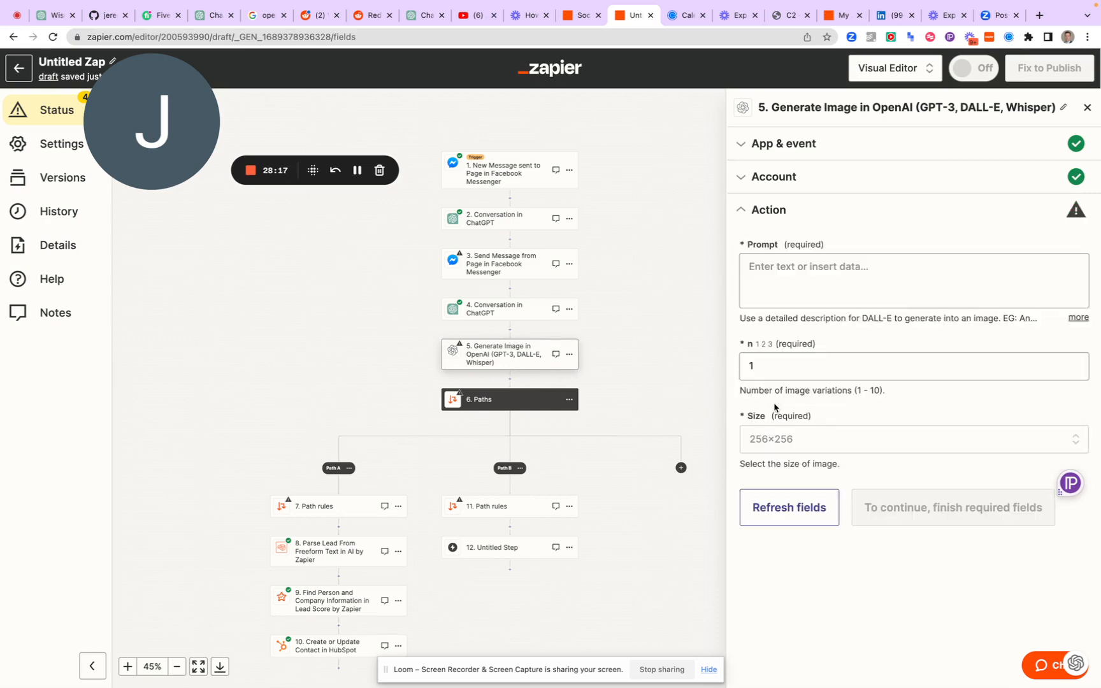
# For step 5's Prompt, start formatting the Assistant Response Message output of step 4, Conversation in ChatGPT
pyautogui.click(798, 272)
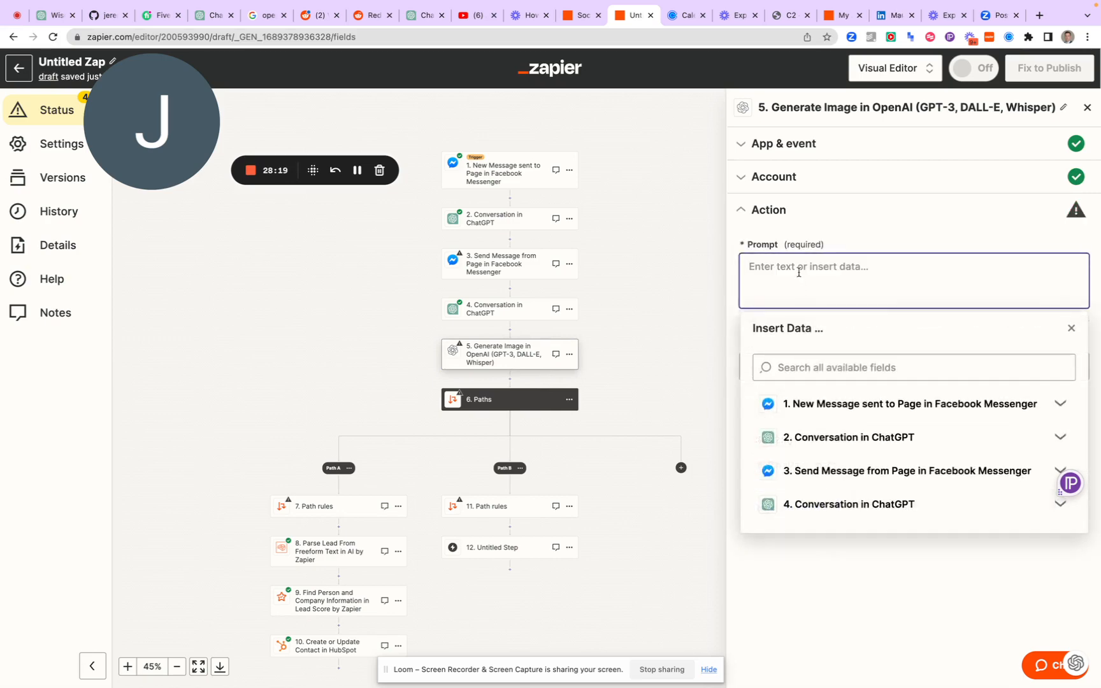
pyautogui.click(857, 505)
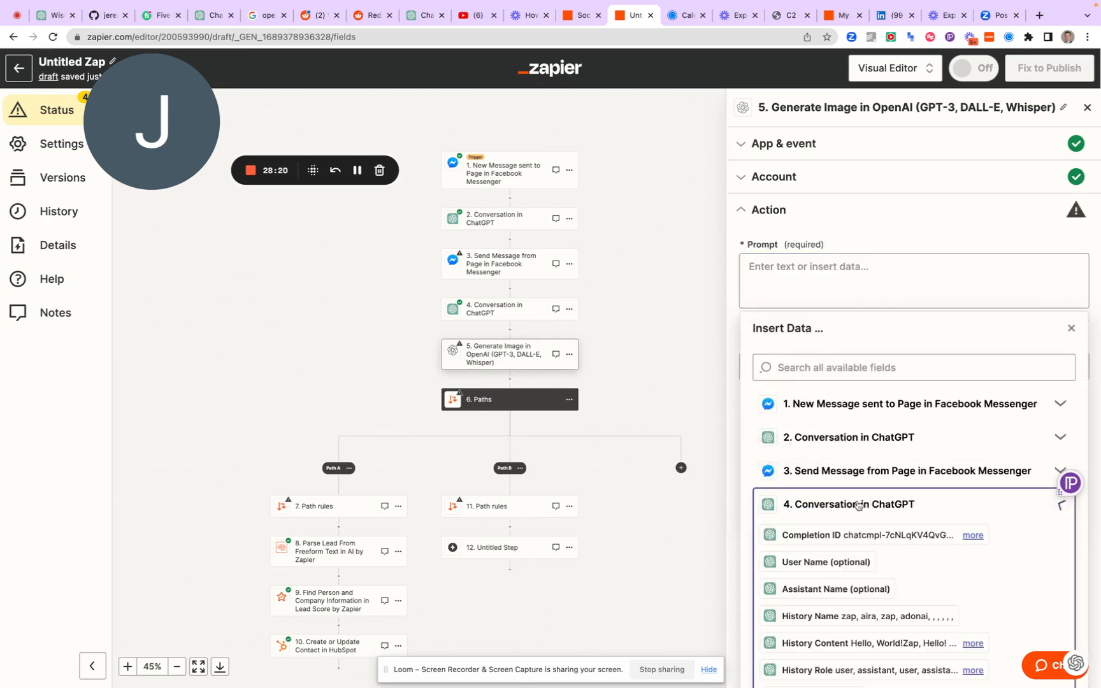
pyautogui.scroll(-10, 862, 551)
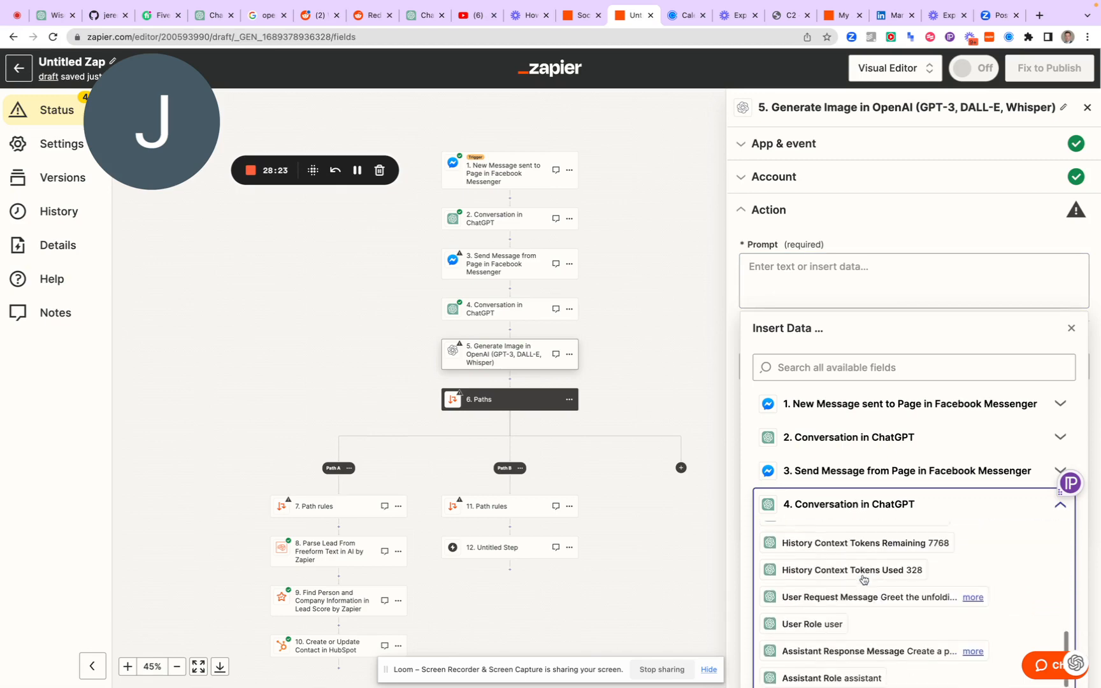
pyautogui.moveTo(878, 652)
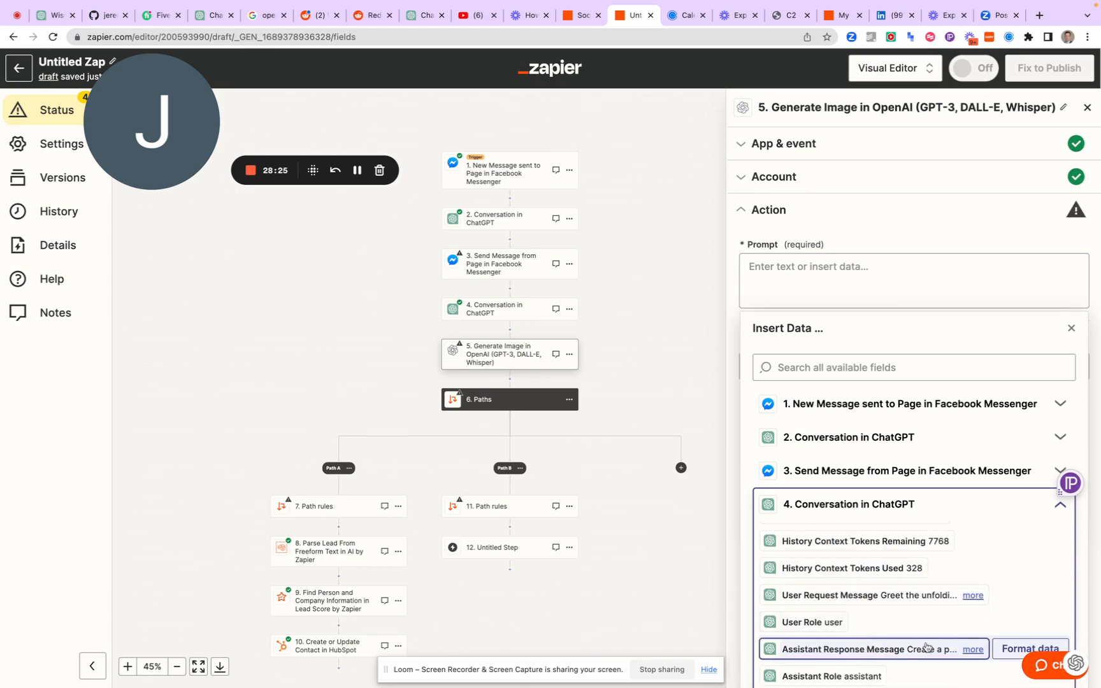
pyautogui.click(1005, 651)
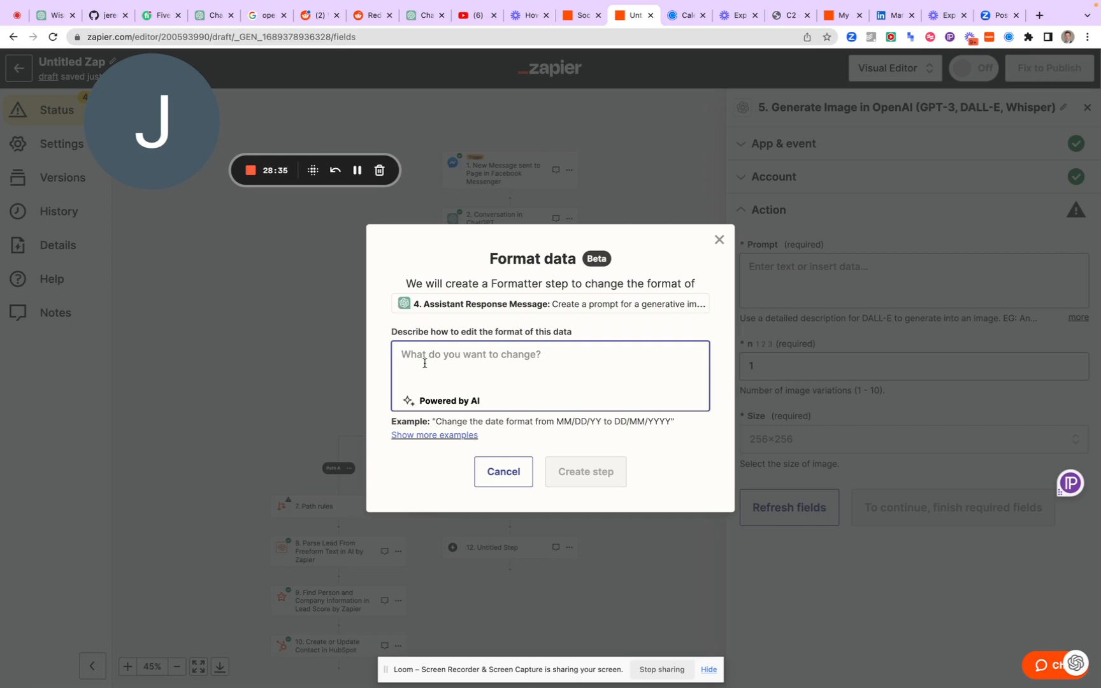
# Try to create a Formatter step for the Assistant Response Message with the instruction "remove create a prompt"
pyautogui.write('remove')
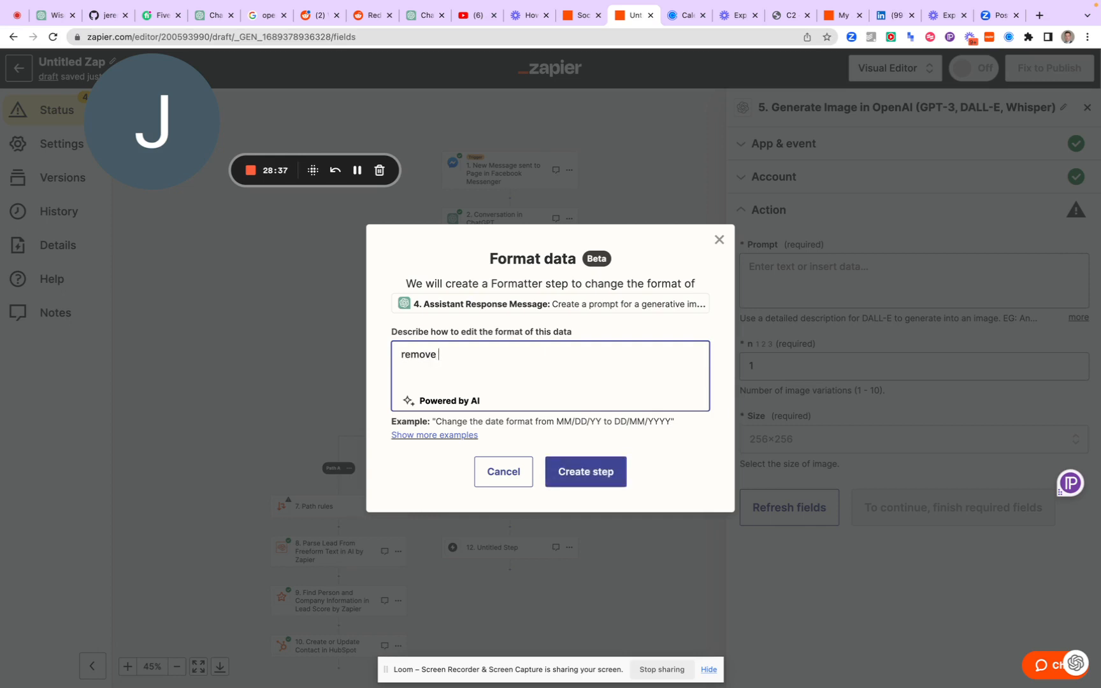
pyautogui.write(' create a prompt')
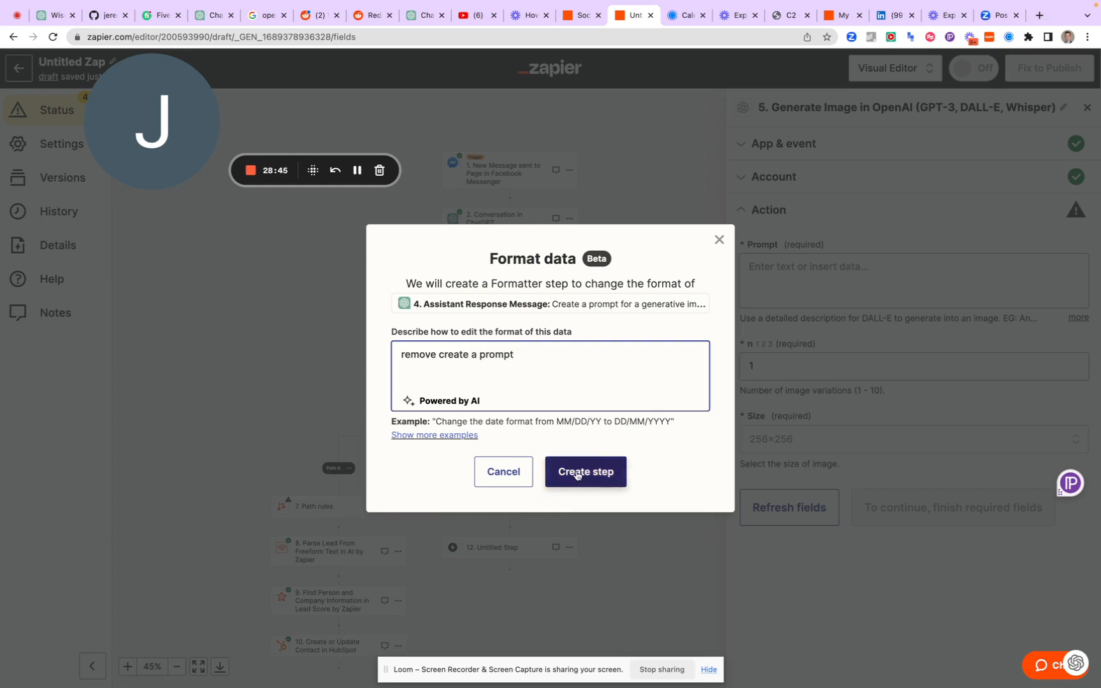
pyautogui.click(577, 474)
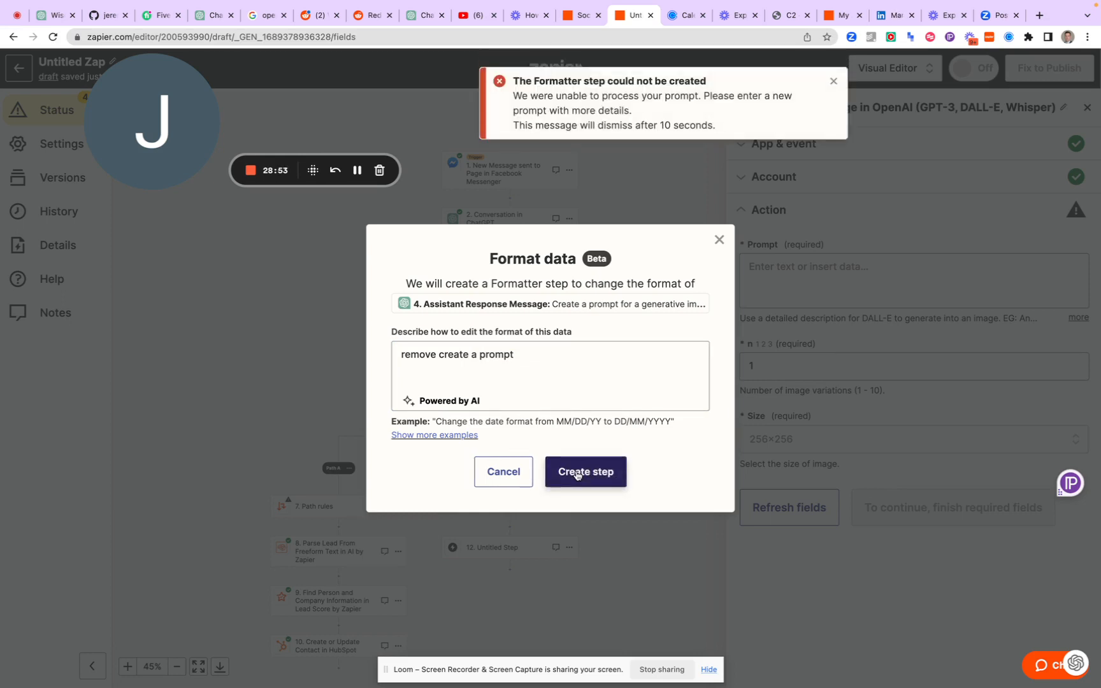
# Create a Formatter step for the Assistant Response Message with the instruction 'Remove the "create a prompt for a generative image"'
pyautogui.tripleClick(460, 354)
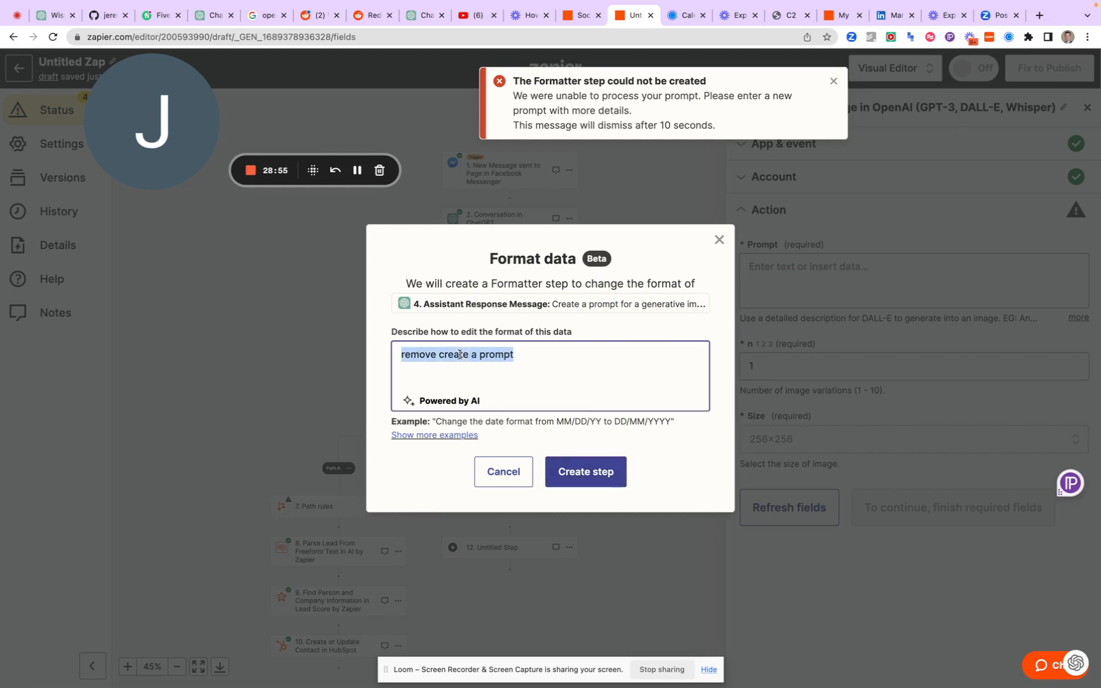
pyautogui.write('Remove the')
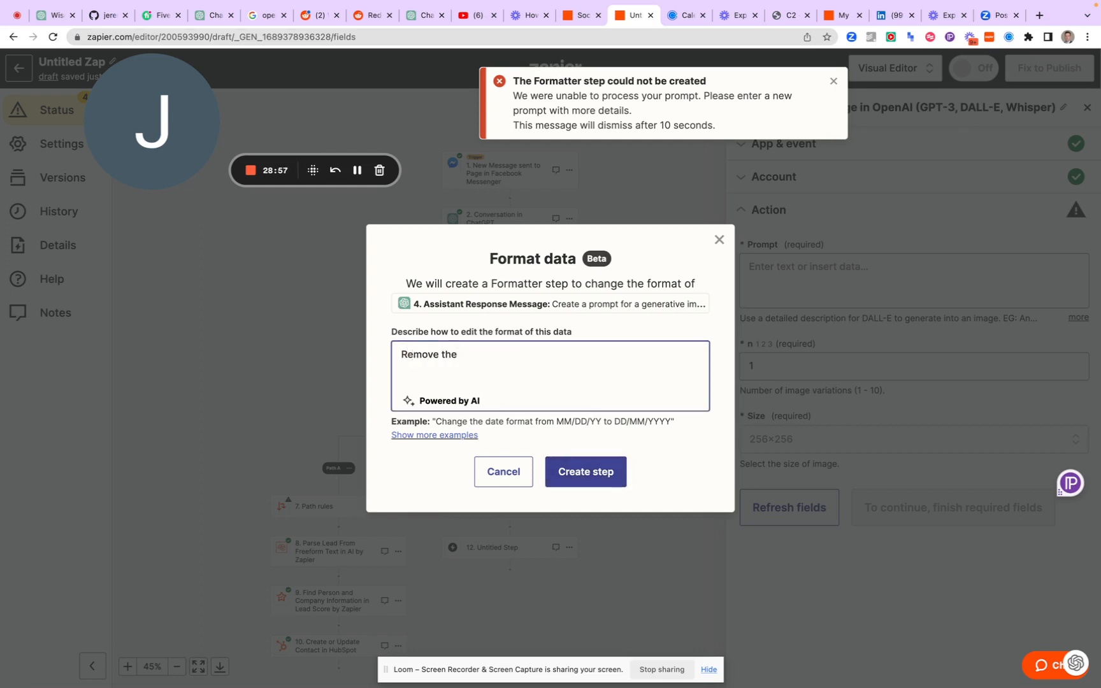
pyautogui.press('BackSpace')
pyautogui.press('BackSpace')
pyautogui.press('BackSpace')
pyautogui.press('BackSpace')
pyautogui.press('BackSpace')
pyautogui.press('BackSpace')
pyautogui.press('BackSpace')
pyautogui.press('BackSpace')
pyautogui.press('BackSpace')
pyautogui.press('BackSpace')
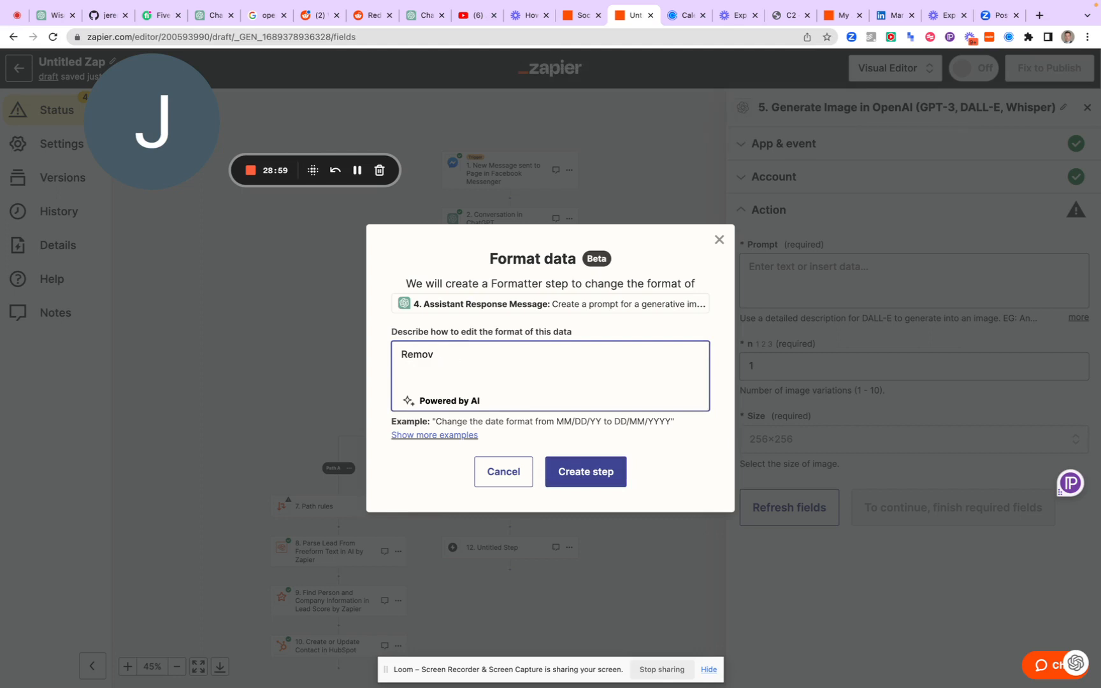
pyautogui.write('Remove the "create a prompt')
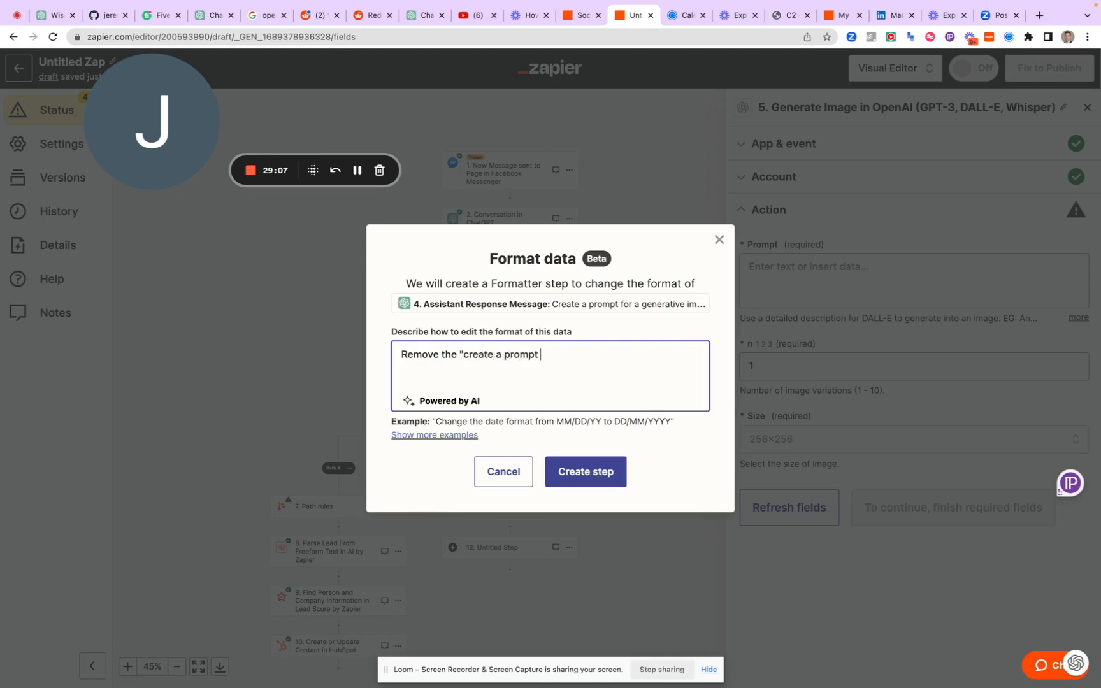
pyautogui.write(' for a generative image')
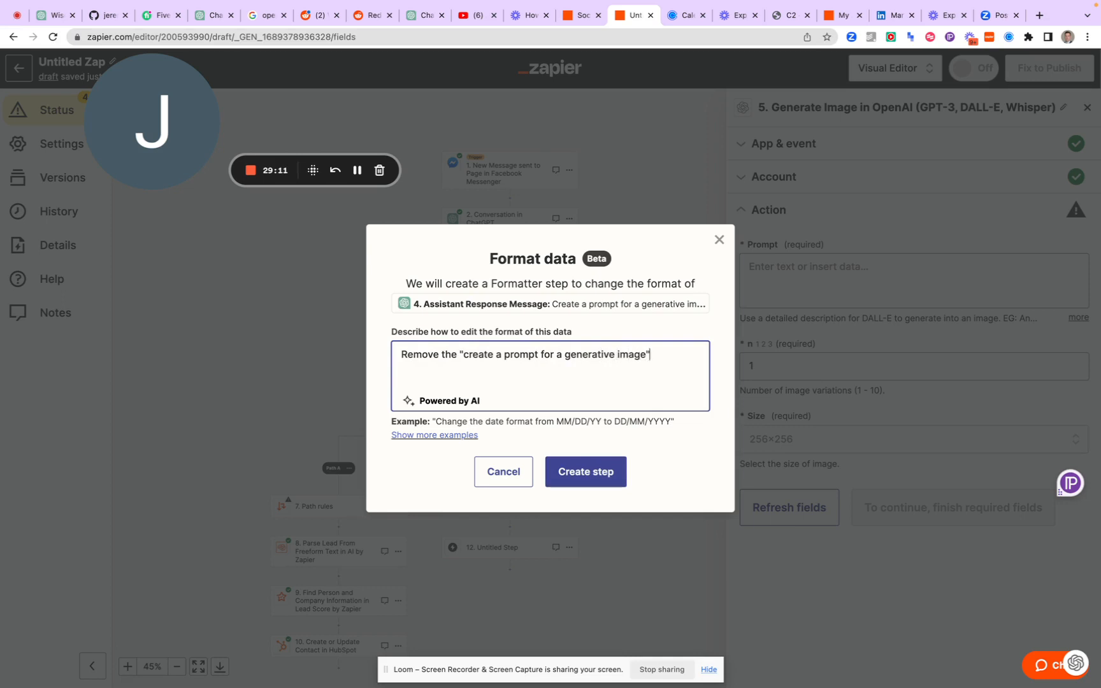
pyautogui.press('Return')
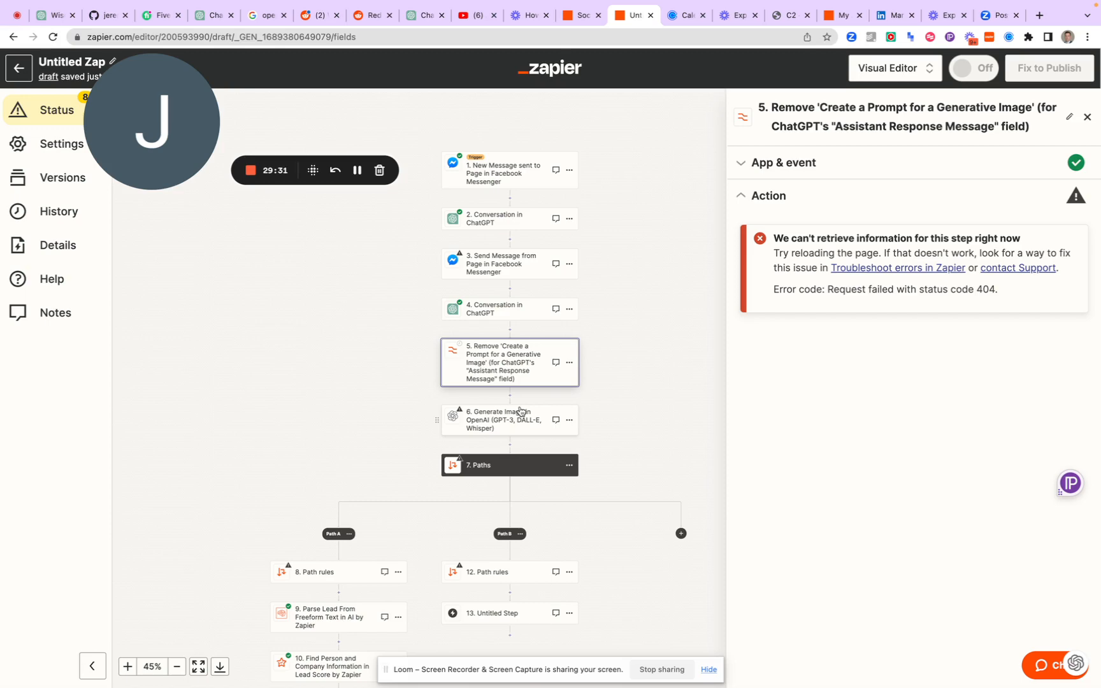
pyautogui.click(508, 434)
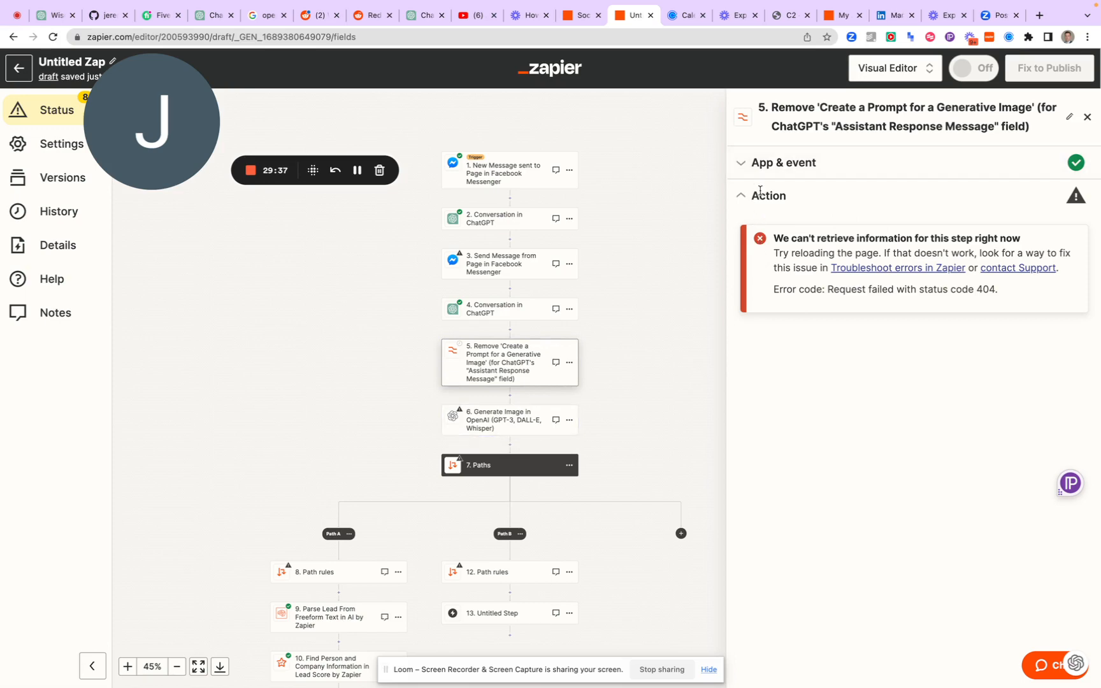
# Try to reload the new Formatter step's action settings by continuing with Text as its event, and close the step
pyautogui.click(764, 161)
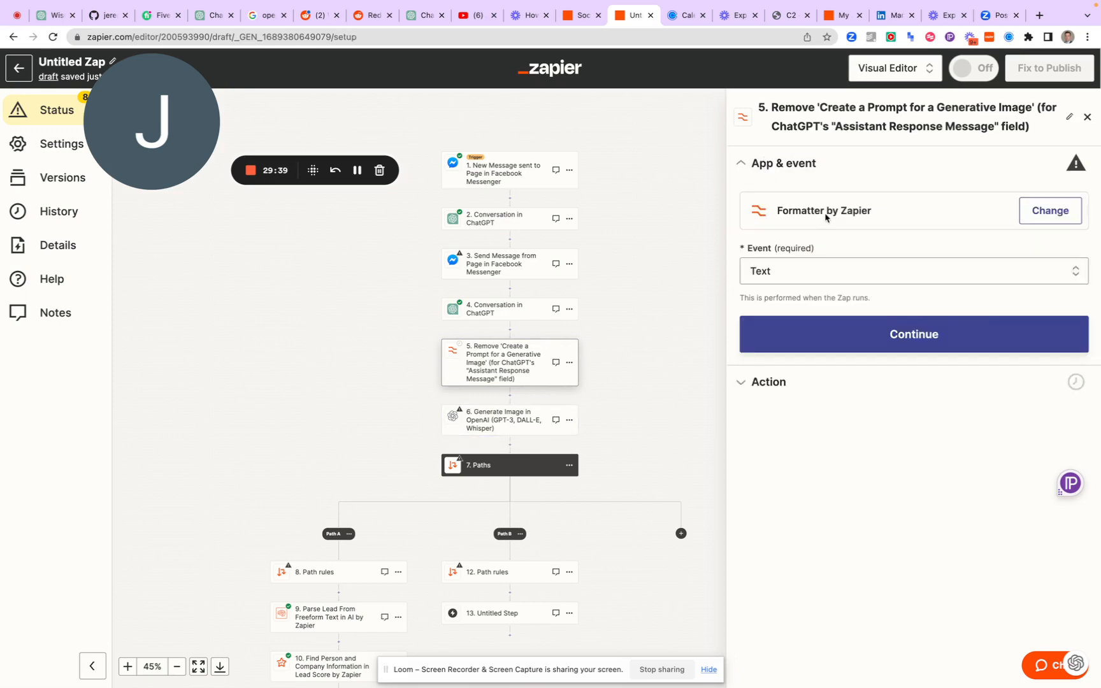
pyautogui.click(846, 332)
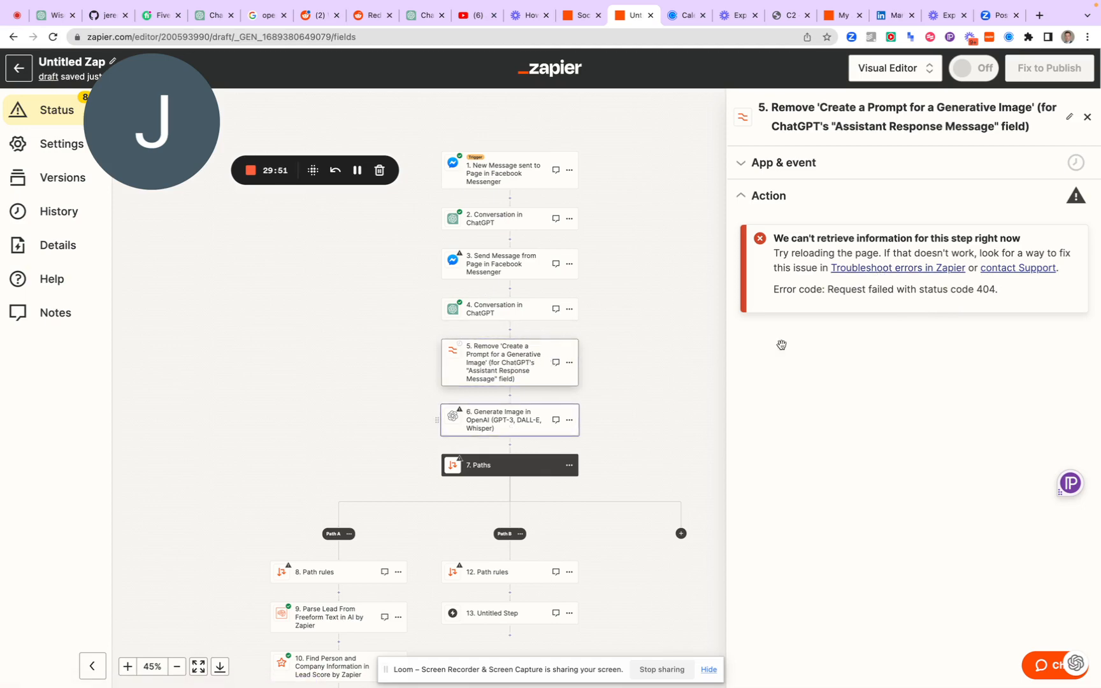
pyautogui.click(1087, 120)
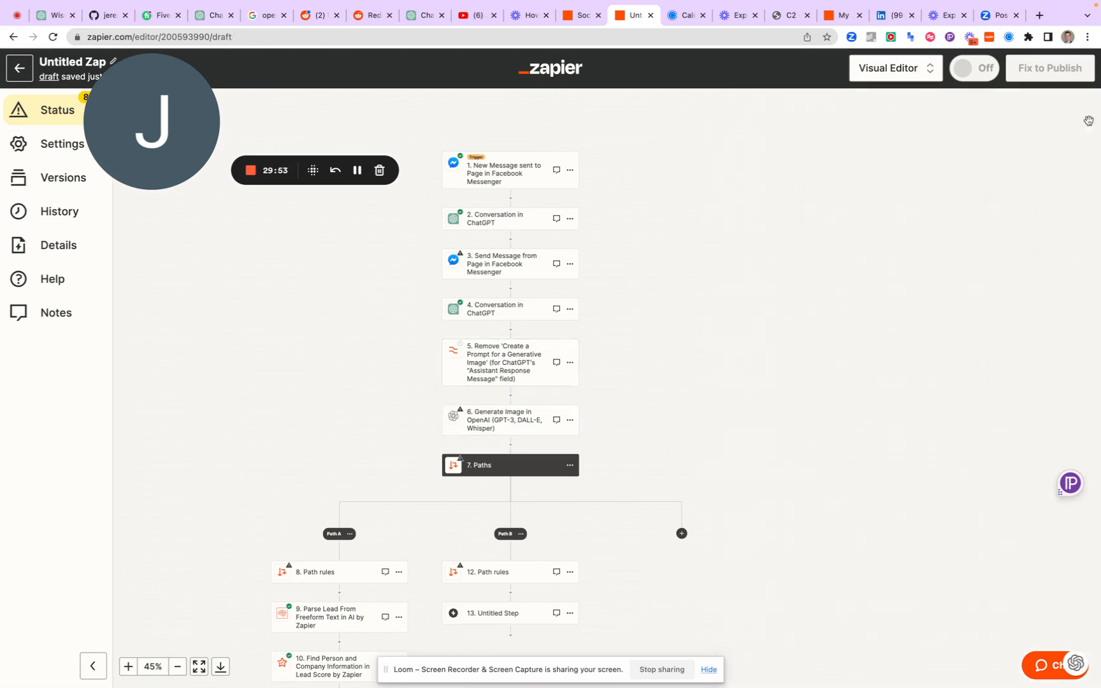
# Delete the Formatter step that removes "Create a Prompt for a Generative Image" from the Zap
pyautogui.click(492, 416)
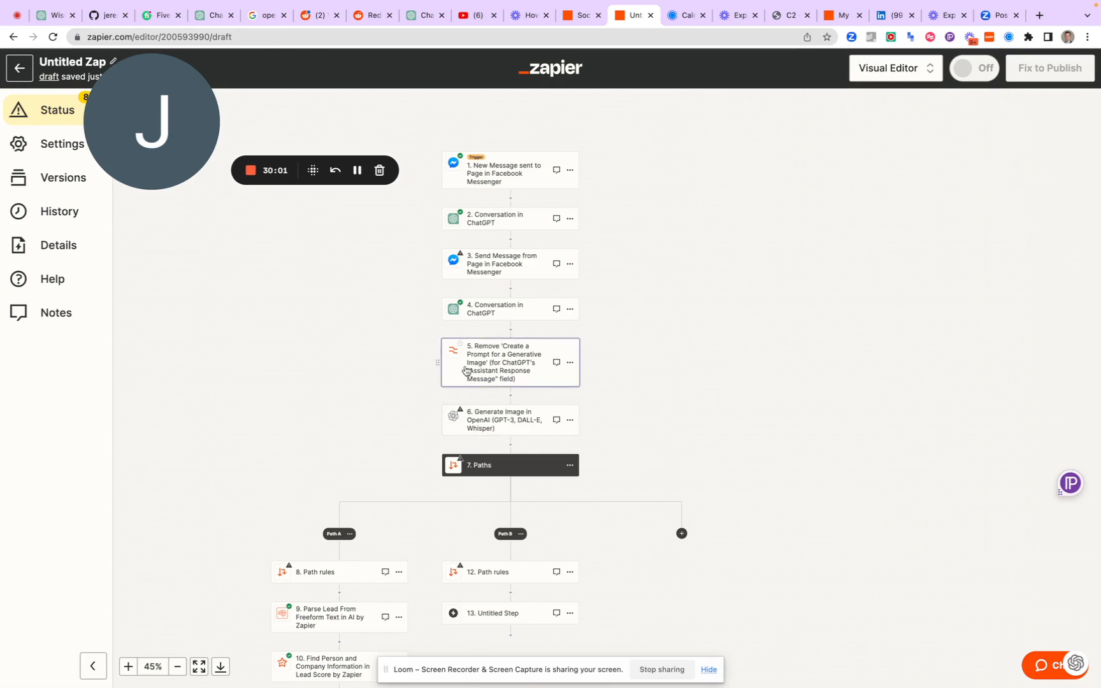
pyautogui.click(573, 365)
pyautogui.click(613, 440)
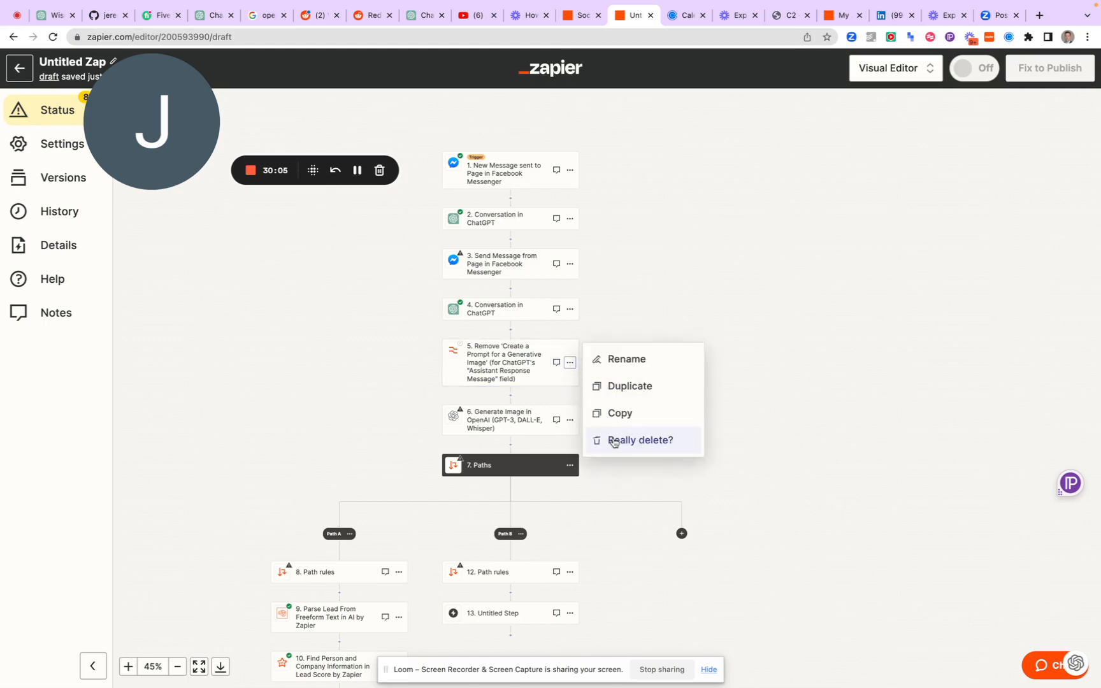
pyautogui.click(613, 441)
# Test the Generate Image in OpenAI action and replace its Prompt with the Assistant Response Message from step 4, Conversation in ChatGPT
pyautogui.click(507, 358)
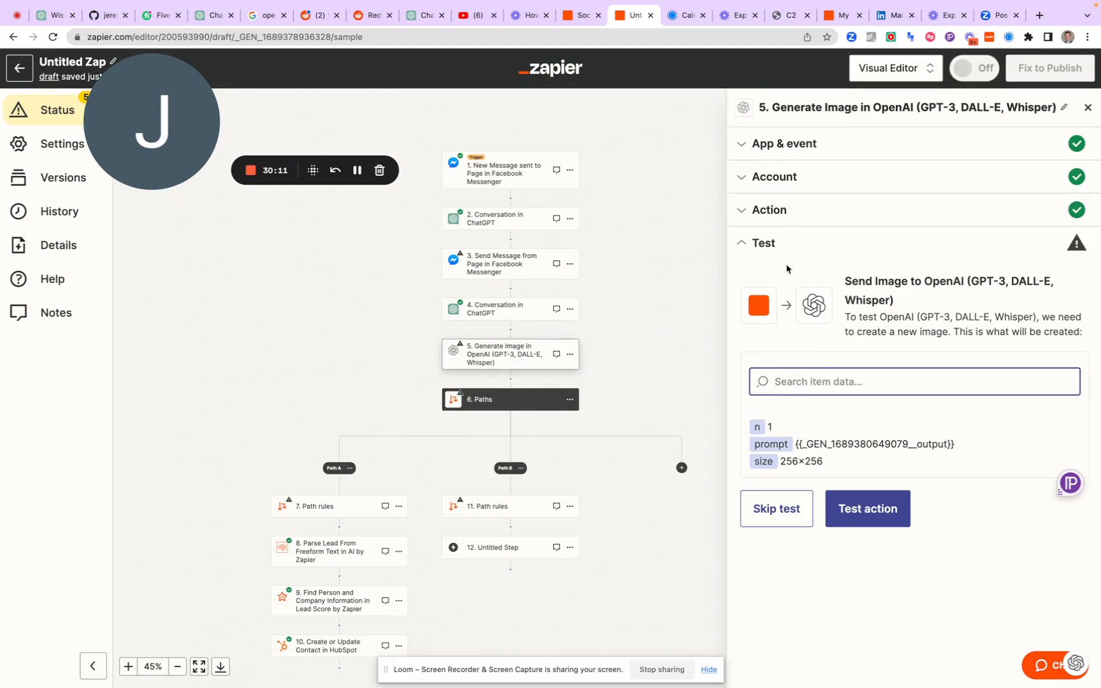
pyautogui.click(854, 513)
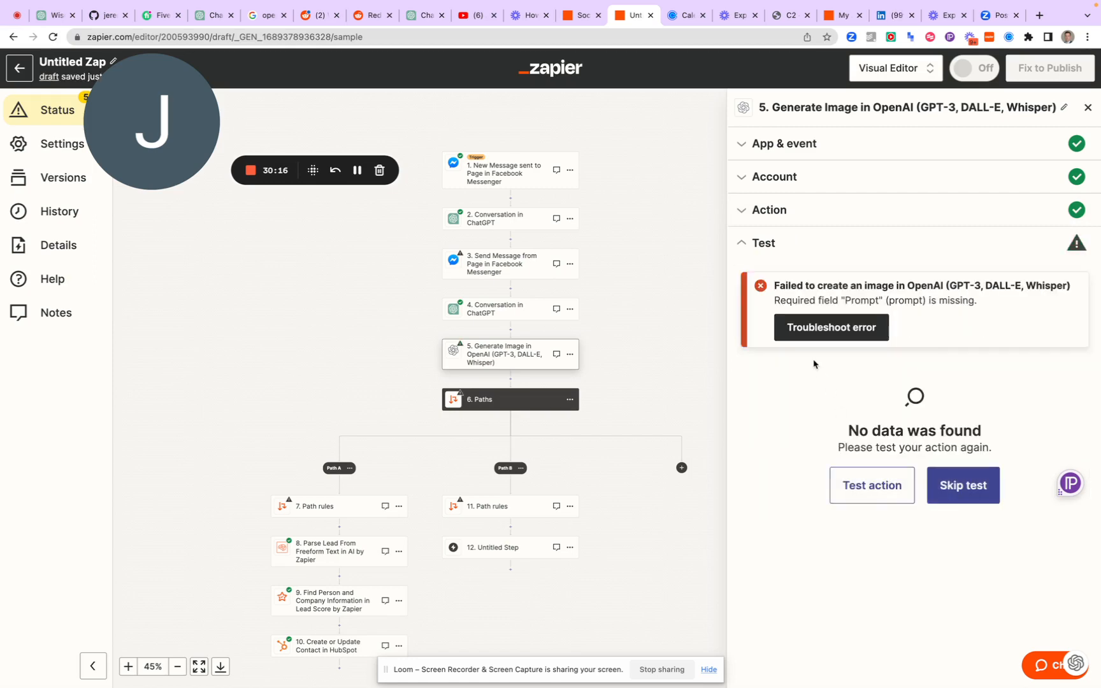
pyautogui.click(773, 214)
pyautogui.click(808, 265)
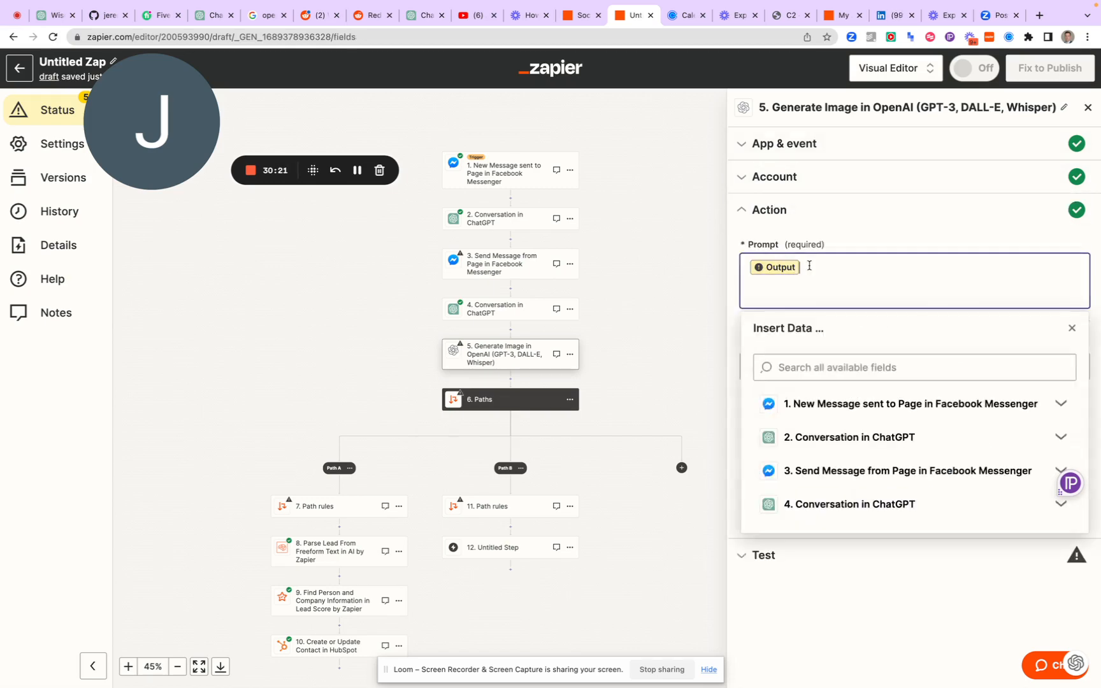
pyautogui.press('BackSpace')
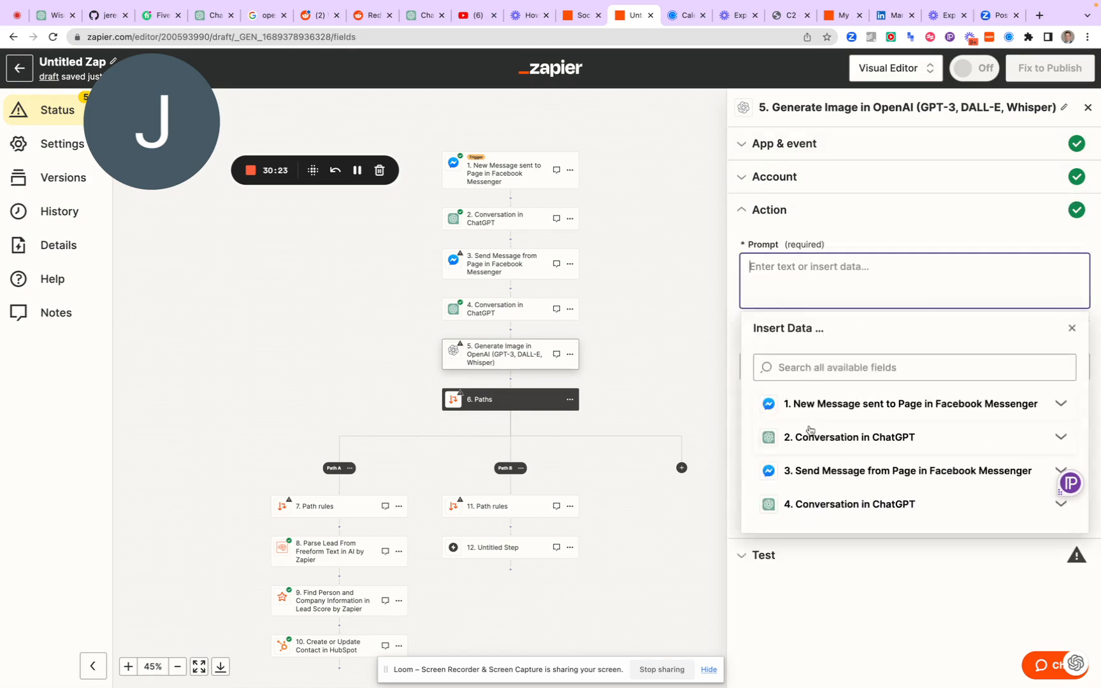
pyautogui.click(831, 515)
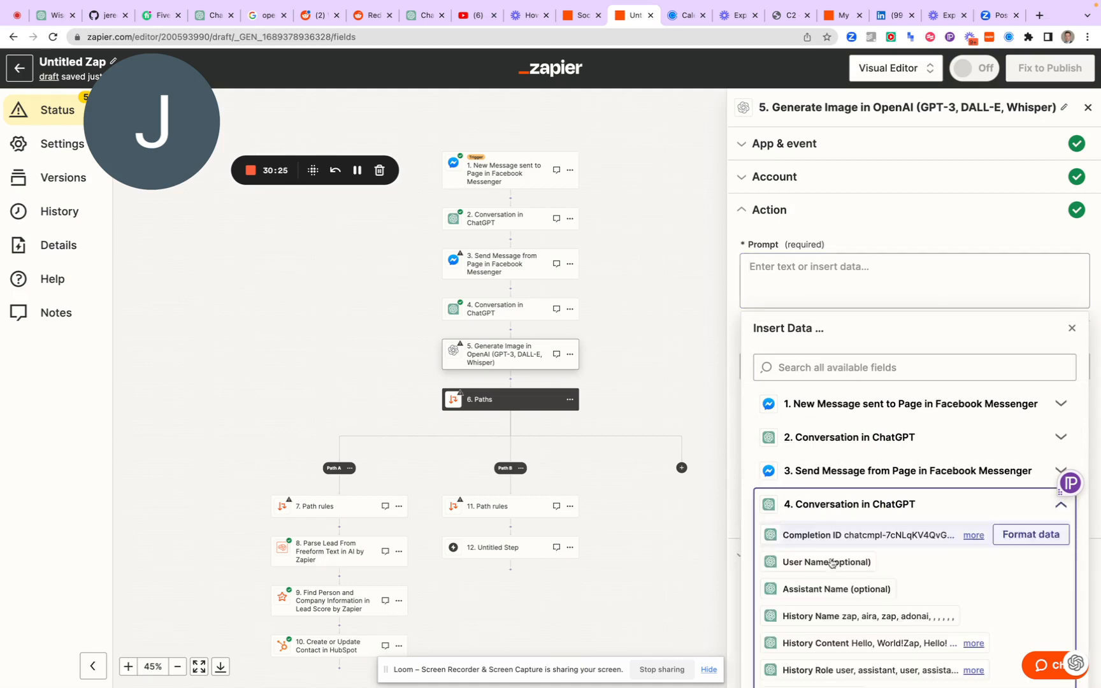
pyautogui.scroll(-10, 831, 605)
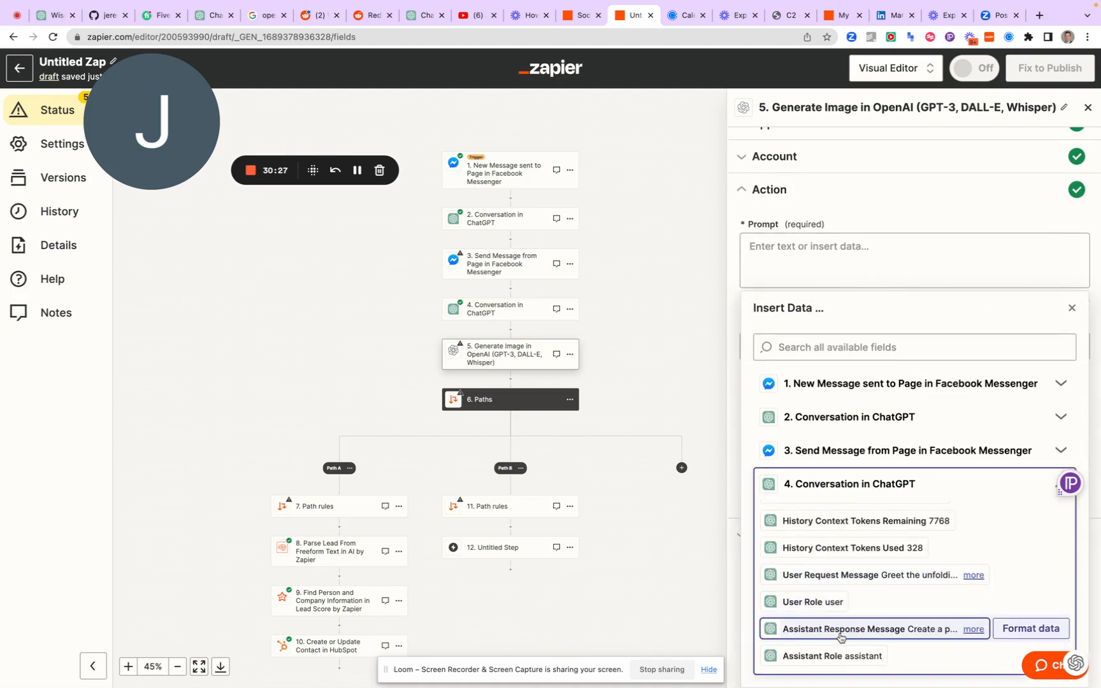
pyautogui.click(822, 629)
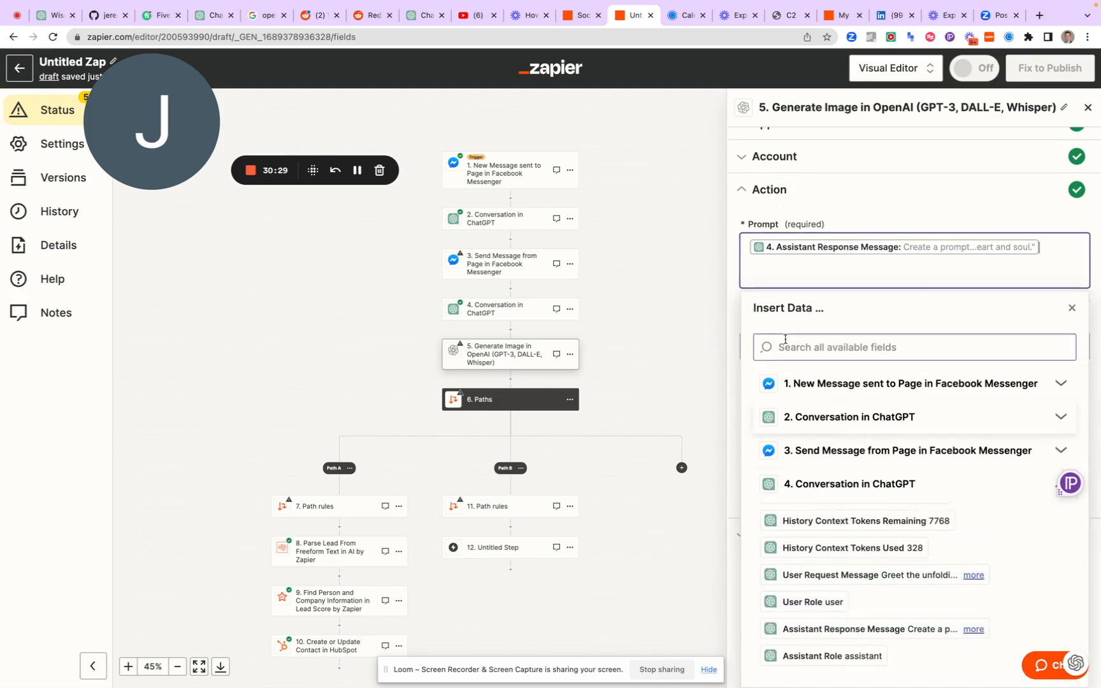
pyautogui.click(733, 290)
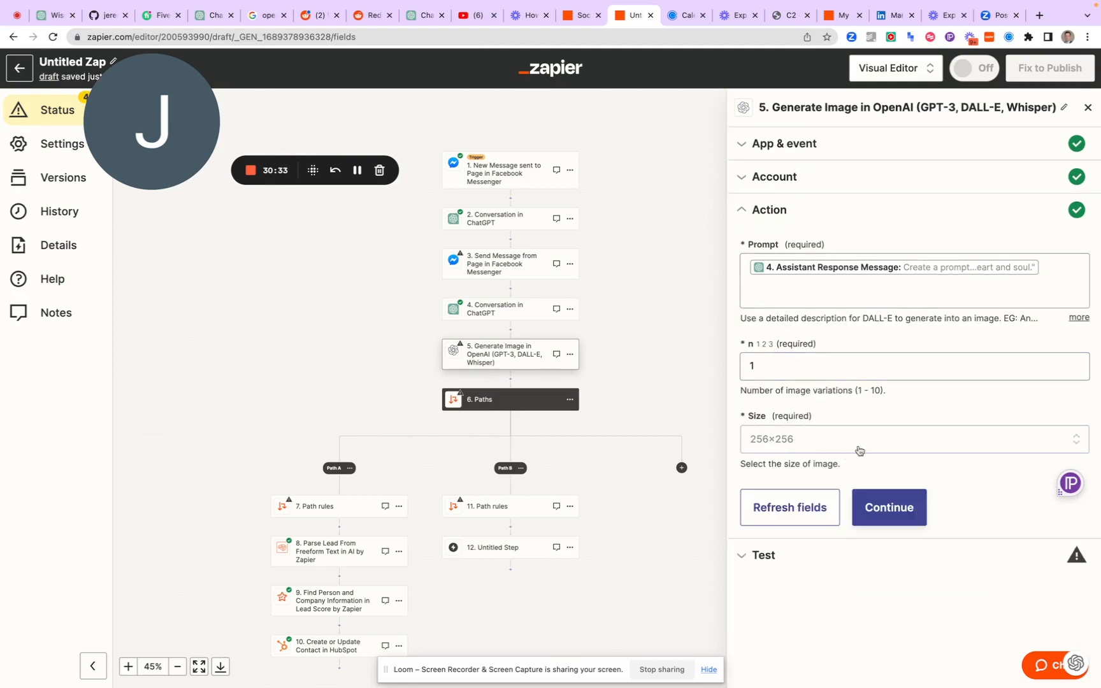
# Check the Size options, keep 256×256, and test the Generate Image action again
pyautogui.click(882, 450)
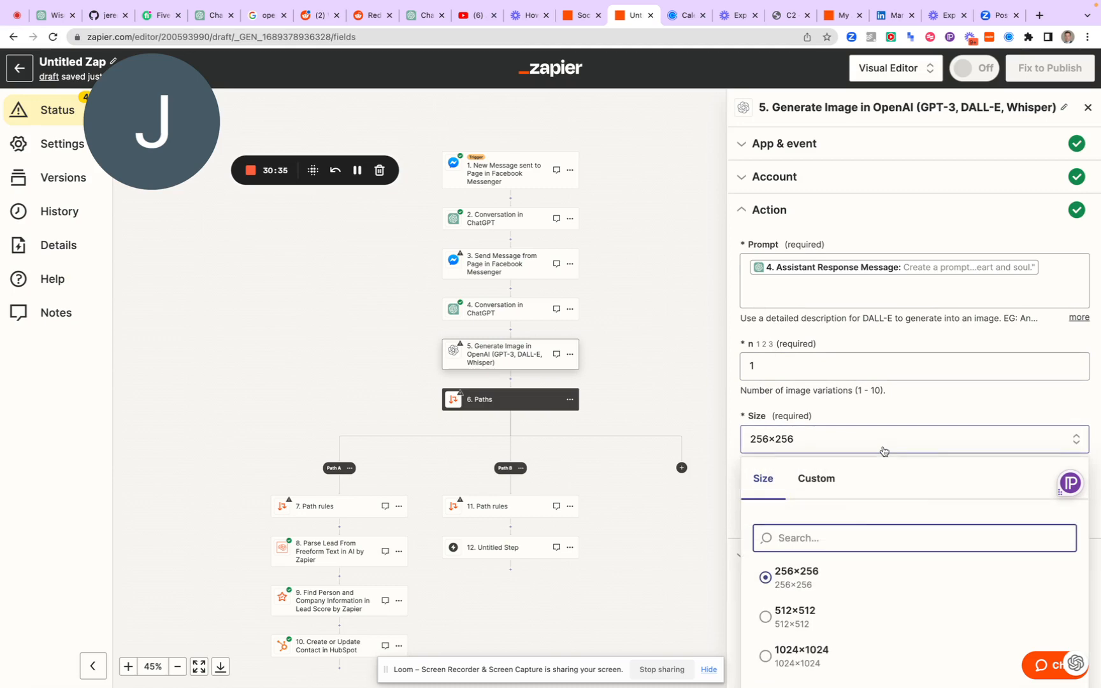
pyautogui.click(885, 403)
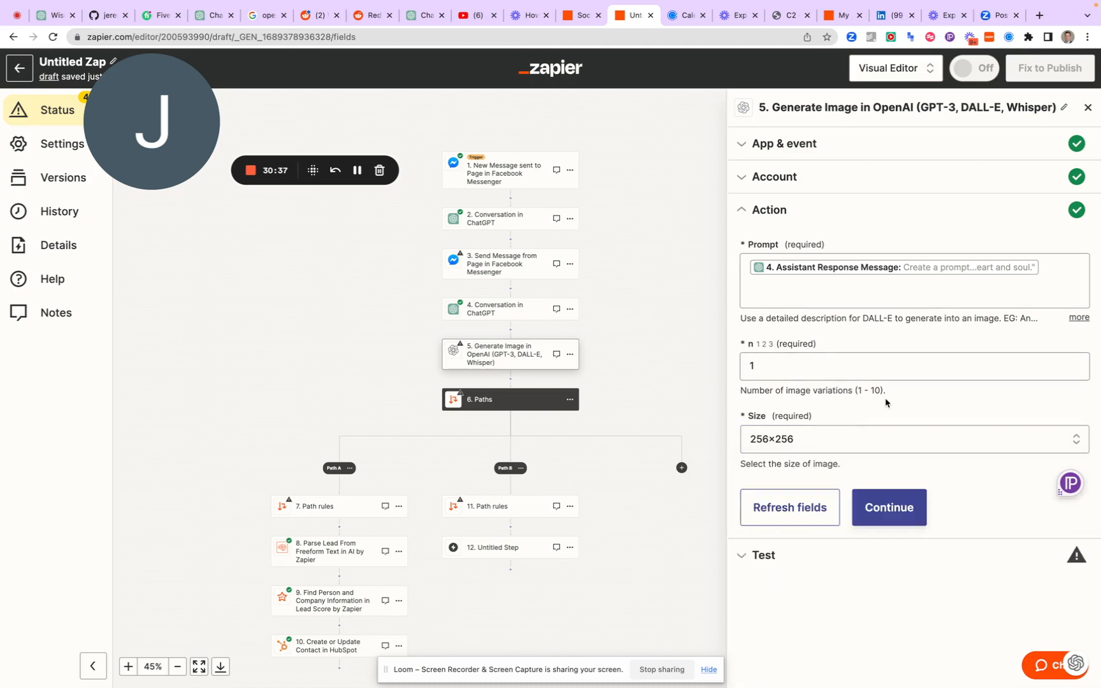
pyautogui.click(889, 506)
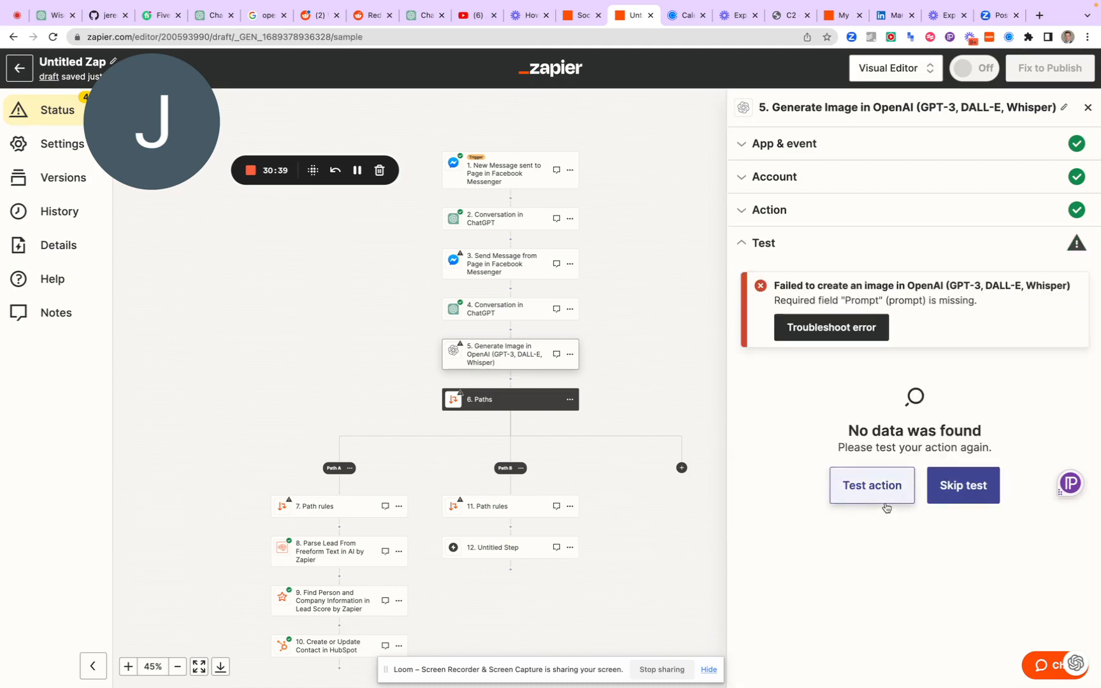
pyautogui.click(887, 487)
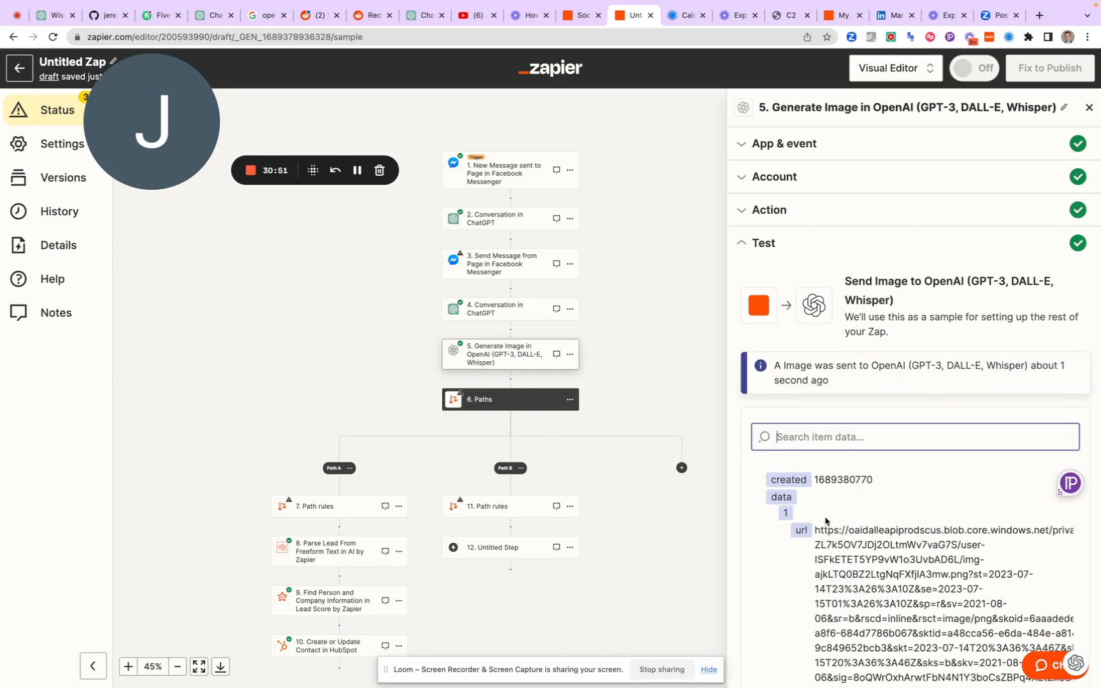
# Copy the generated image's URL from the test result and open it in the Calendly browser tab to view the image
pyautogui.scroll(-3, 825, 521)
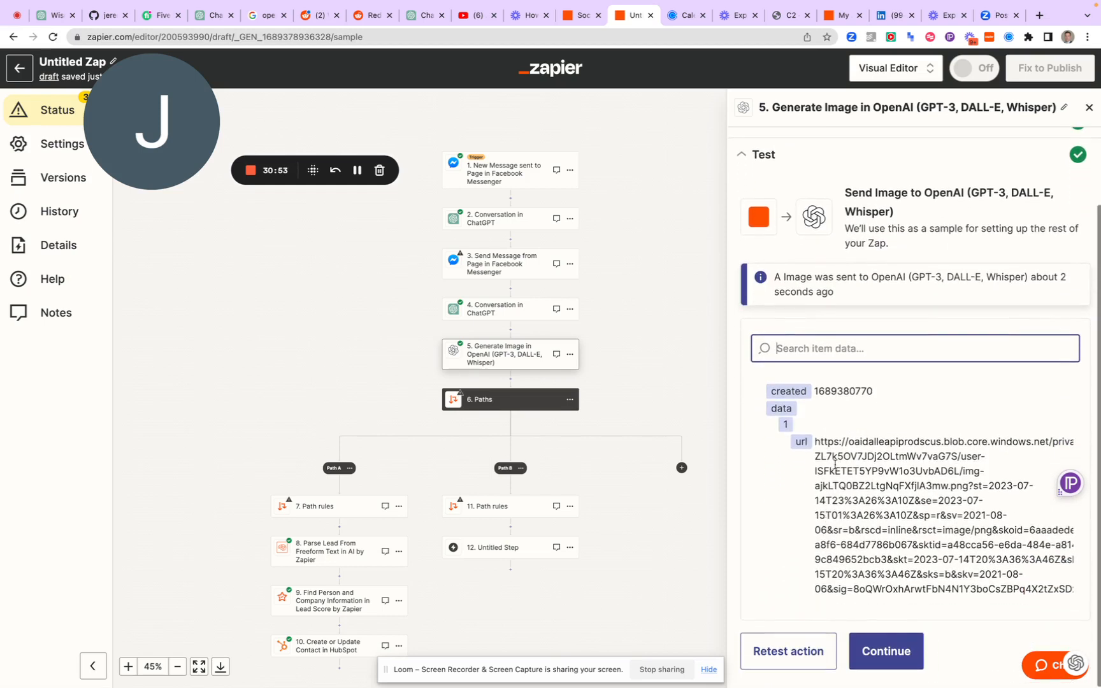
pyautogui.moveTo(814, 443); pyautogui.dragTo(1084, 610)
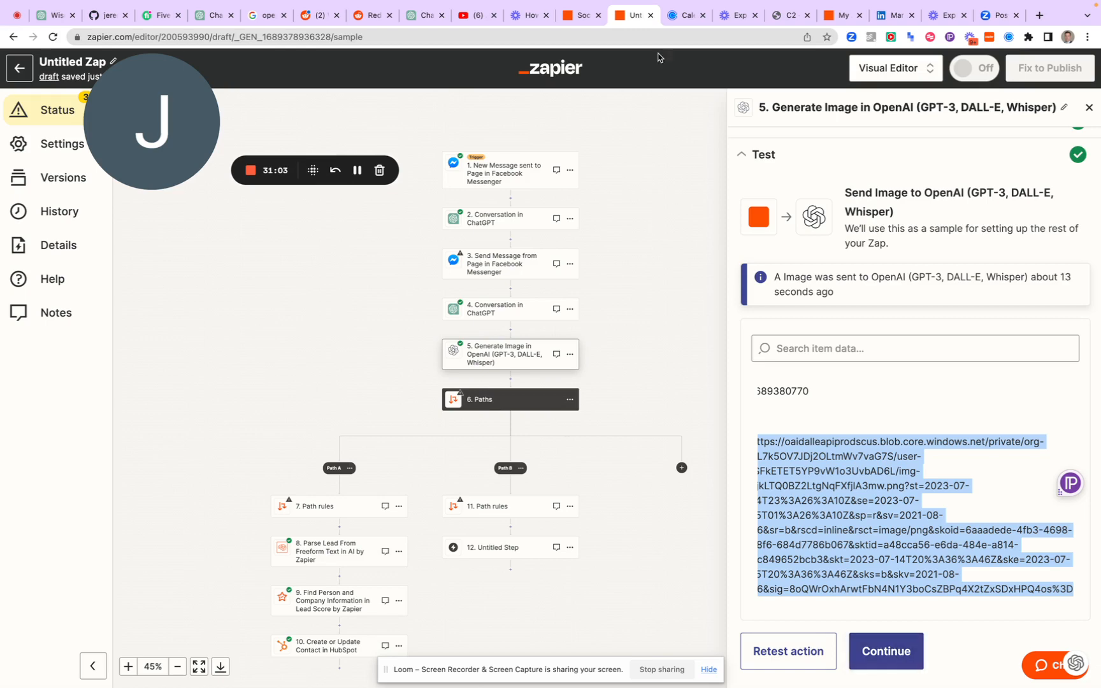
pyautogui.click(682, 15)
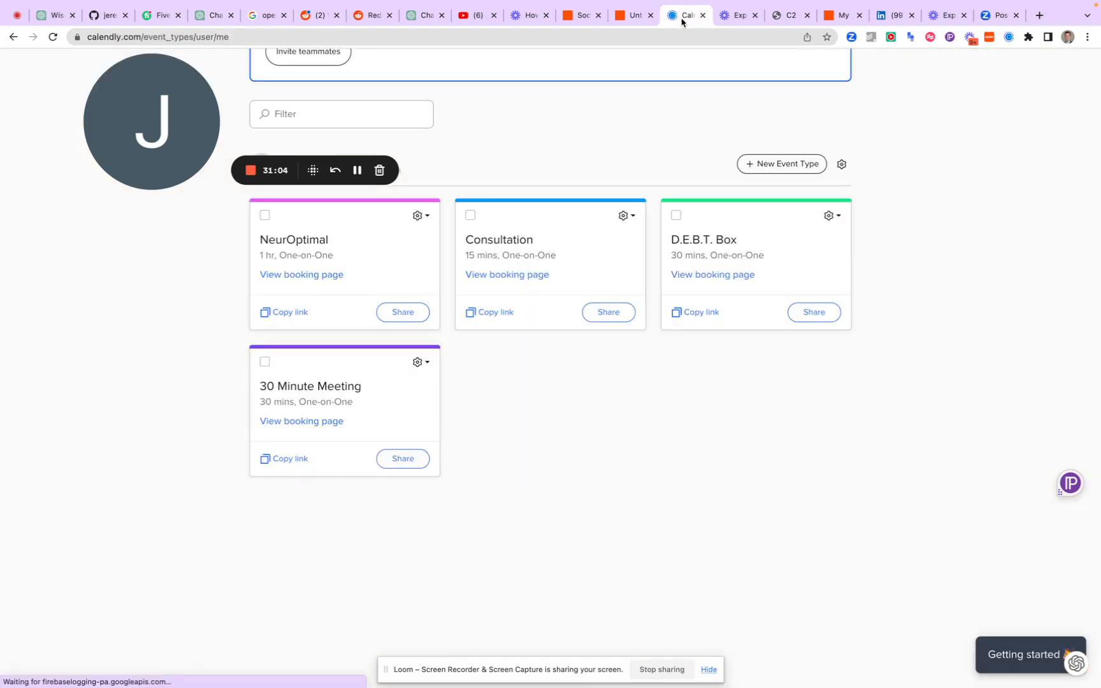
pyautogui.doubleClick(652, 42)
pyautogui.click(652, 42)
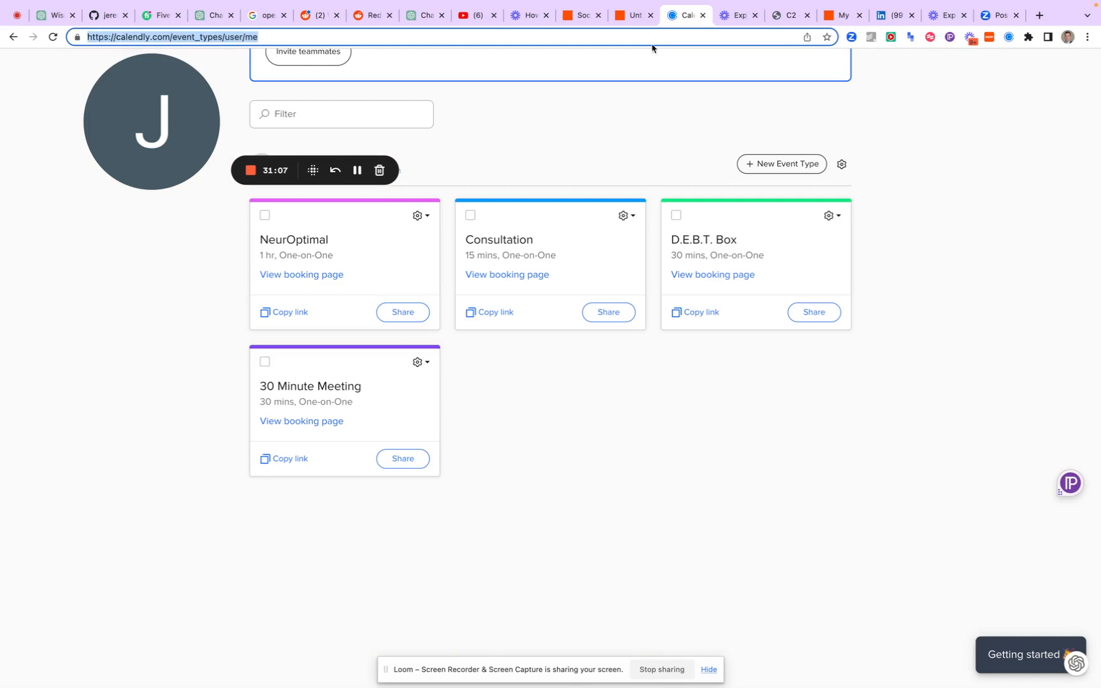
pyautogui.hotkey('ctrl', 'v')
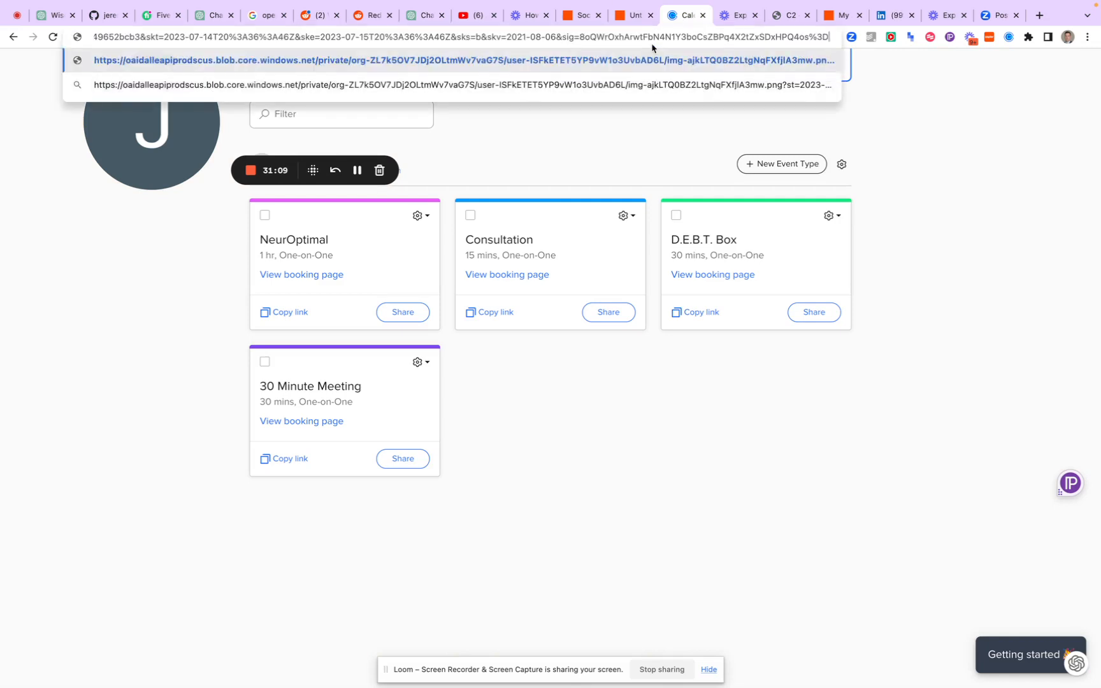
pyautogui.press('Return')
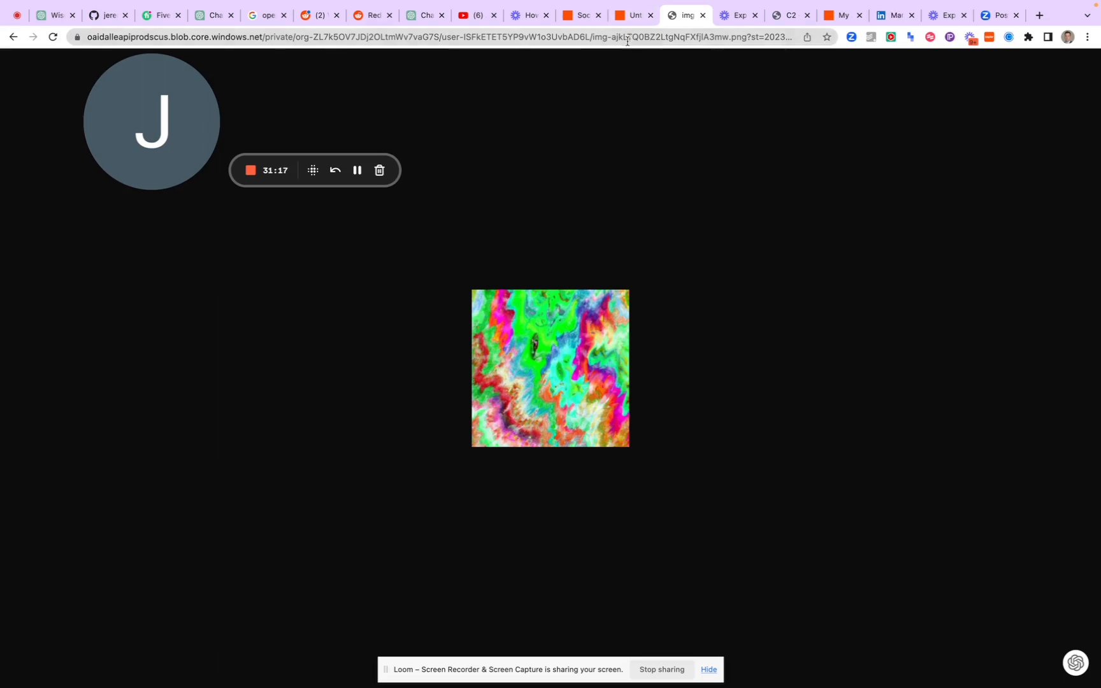
# Search Google for "clickdrop" in the tab that shows the generated image
pyautogui.click(627, 42)
pyautogui.write('click')
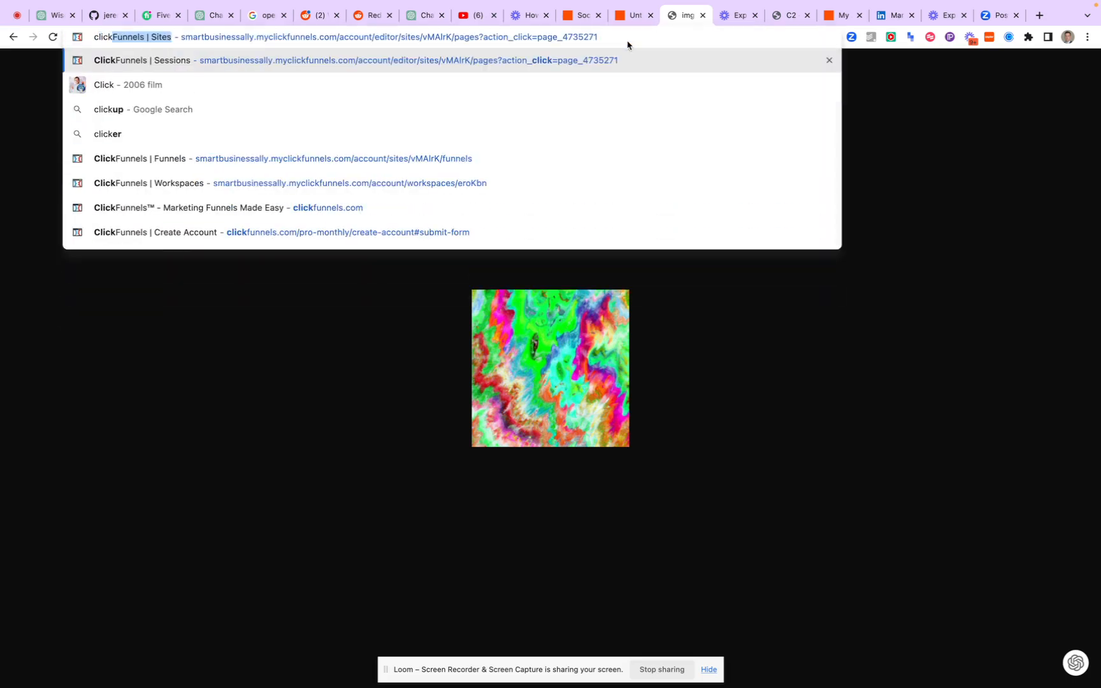
pyautogui.press('BackSpace')
pyautogui.write('drop')
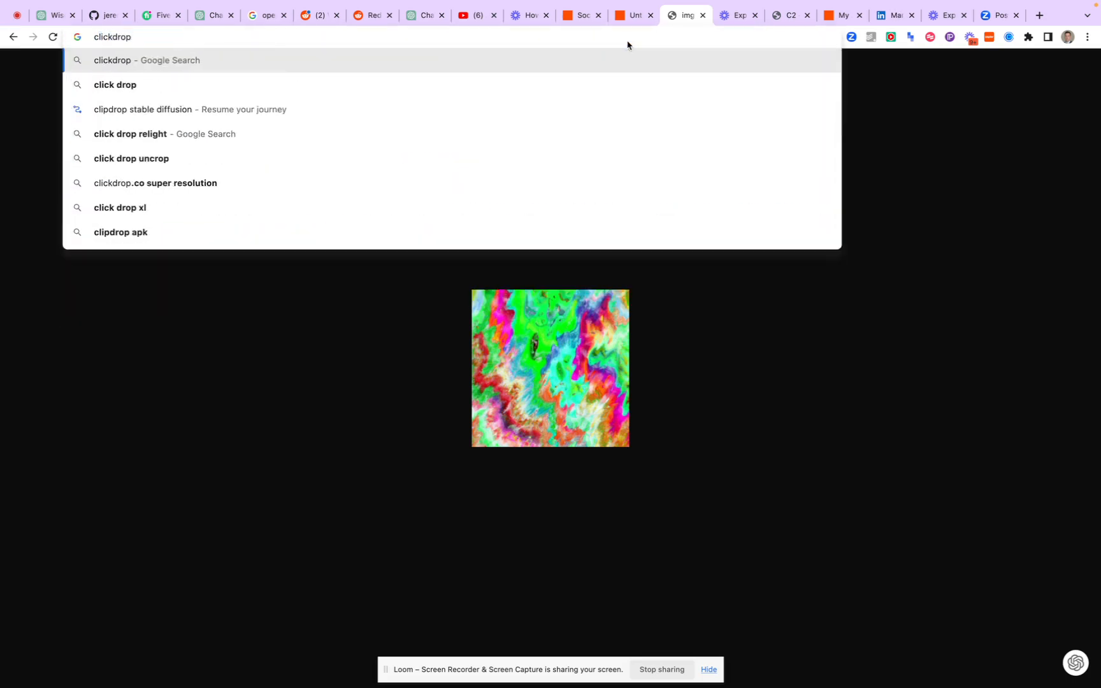
pyautogui.press('Return')
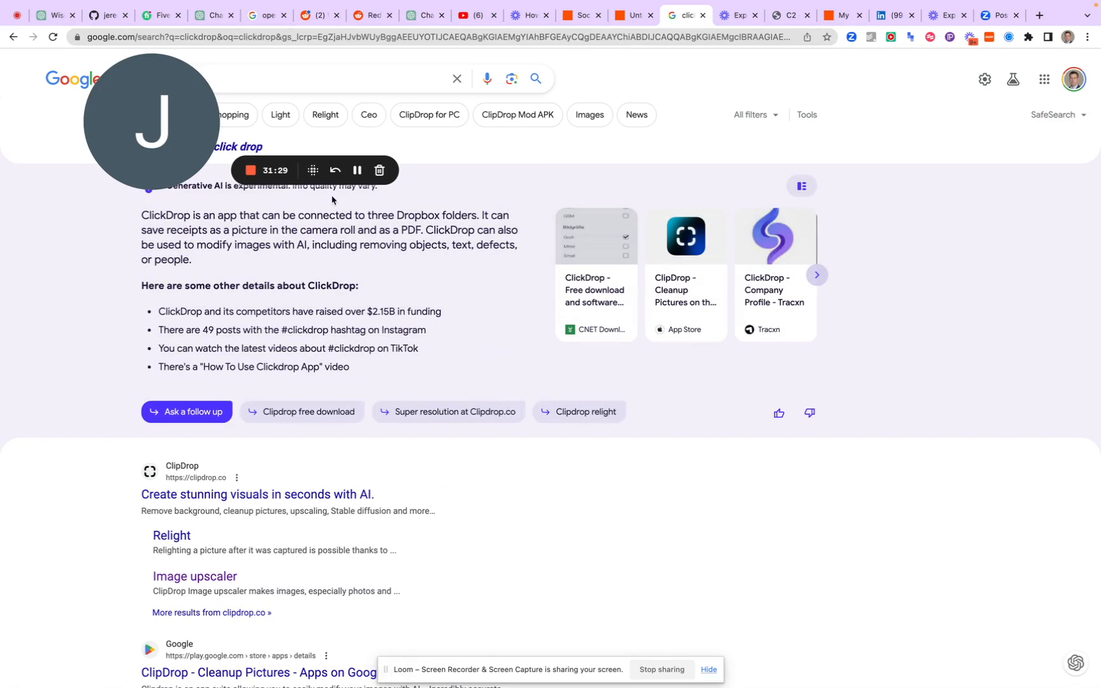
pyautogui.moveTo(166, 145); pyautogui.dragTo(274, 255)
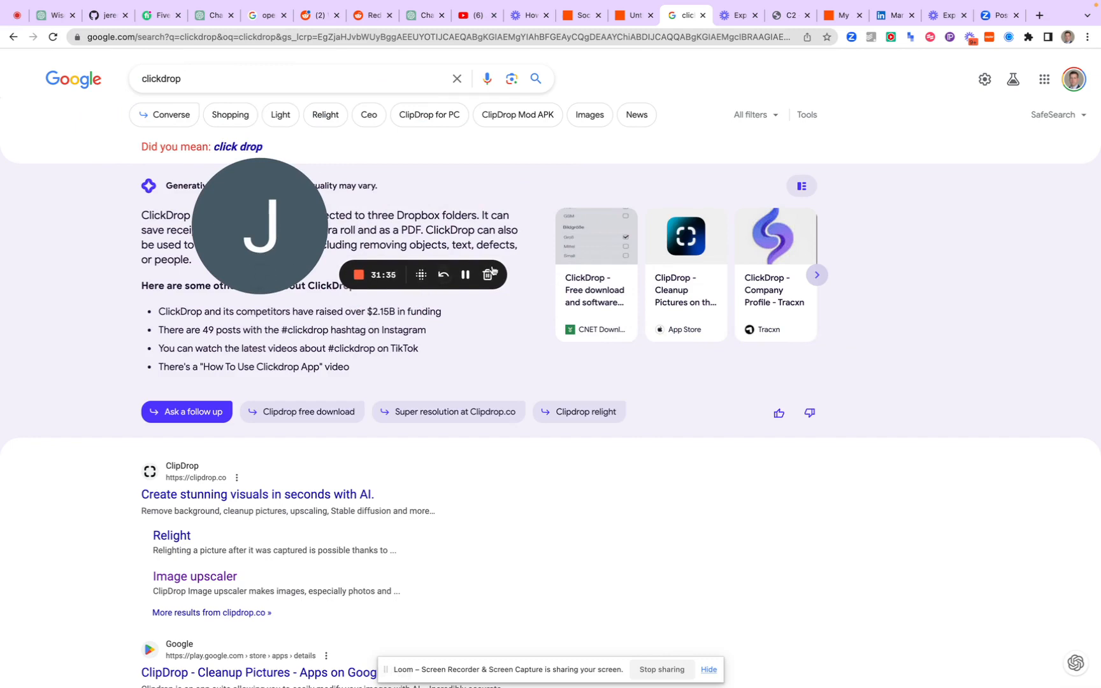